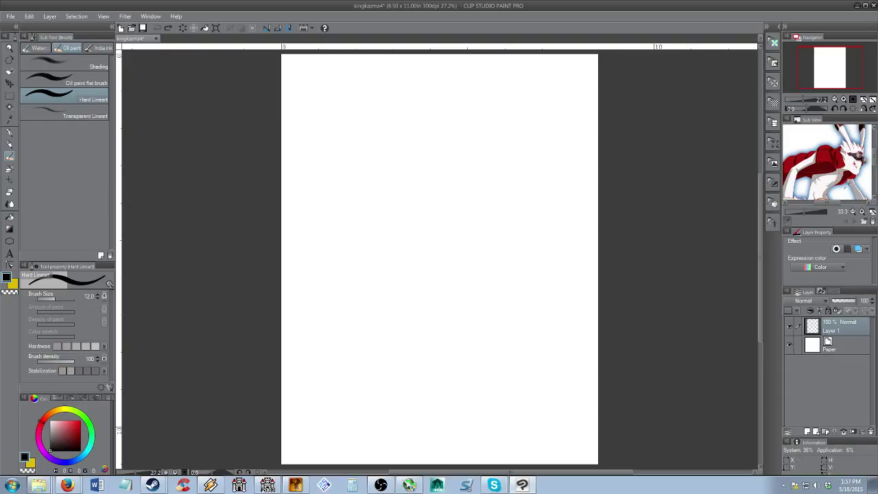
Adjust the Sub View reference picture to show the character's head, ears and shoulders
drag(874, 161, 875, 163)
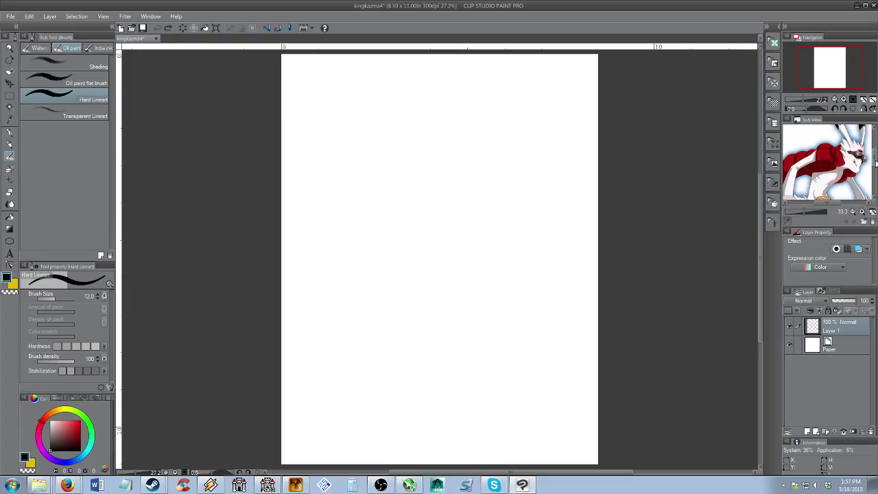
scroll(875, 162, up, 1)
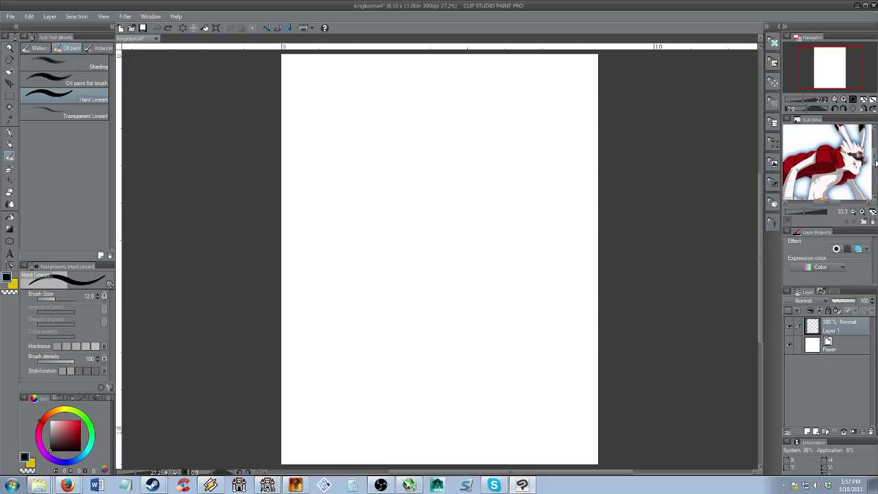
scroll(875, 163, up, 1)
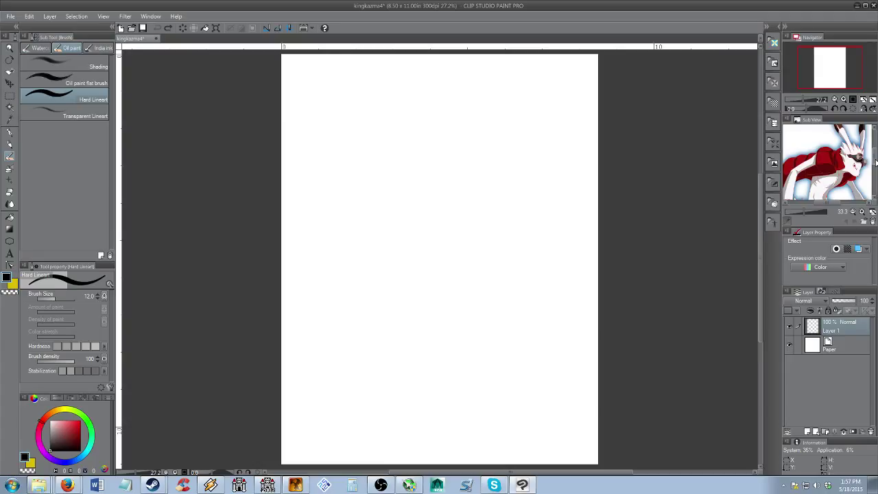
scroll(876, 163, up, 1)
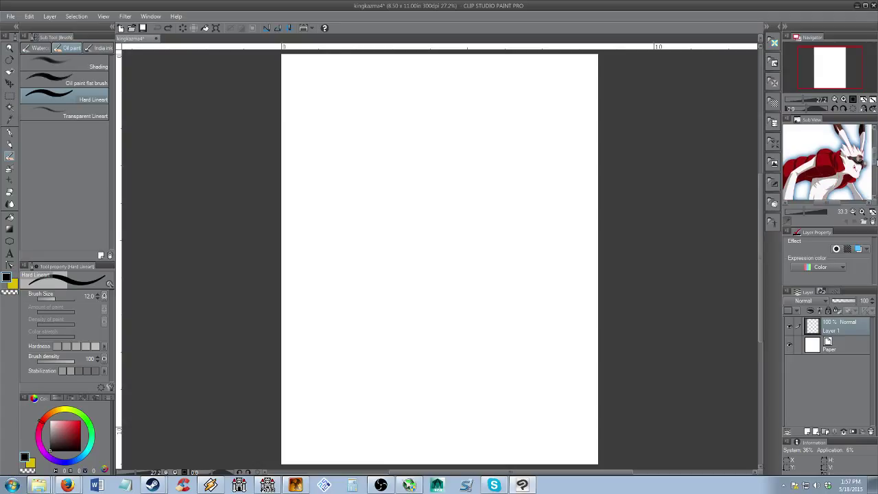
scroll(875, 163, down, 2)
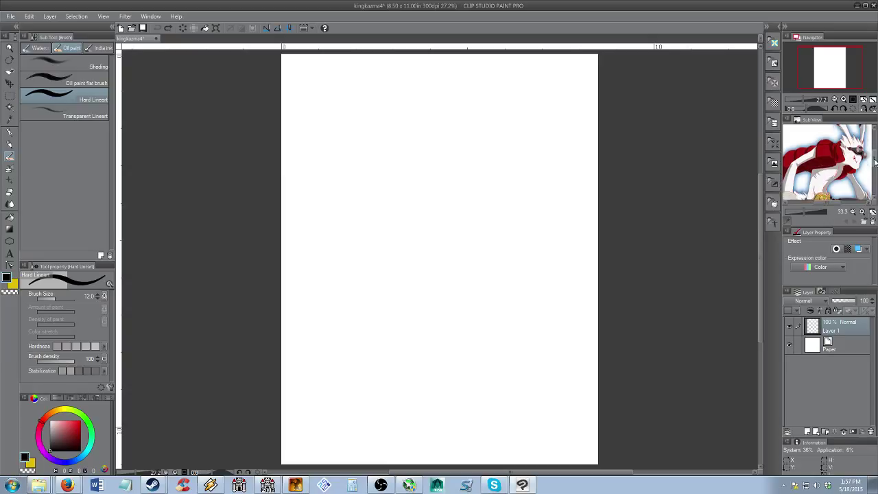
scroll(875, 162, up, 2)
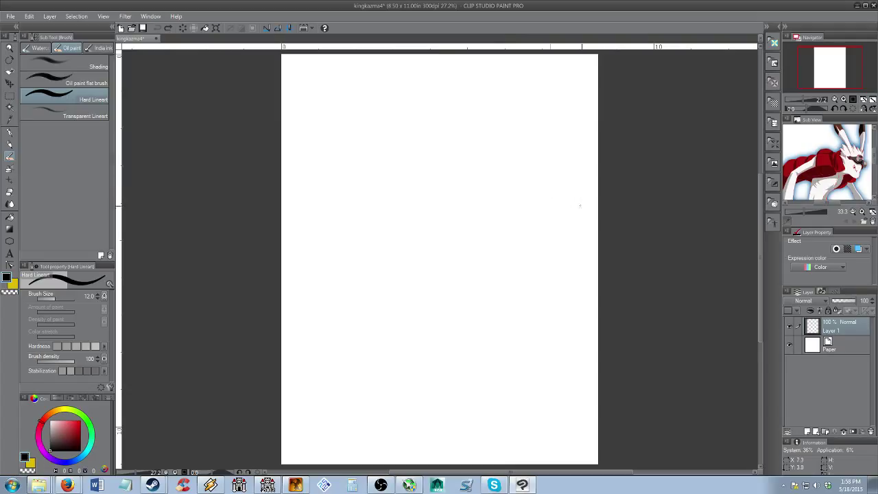
Sketch a rough circle for the head in the upper right part of the page with the Hard Lineart brush
drag(506, 212, 497, 217)
mouse_move(467, 131)
mouse_down()
mouse_move(485, 108)
mouse_move(472, 106)
mouse_move(463, 137)
mouse_move(483, 163)
mouse_move(522, 162)
mouse_up()
key(ctrl+z)
mouse_move(476, 101)
mouse_down()
mouse_move(506, 95)
mouse_move(533, 122)
mouse_move(520, 162)
mouse_move(533, 120)
mouse_up()
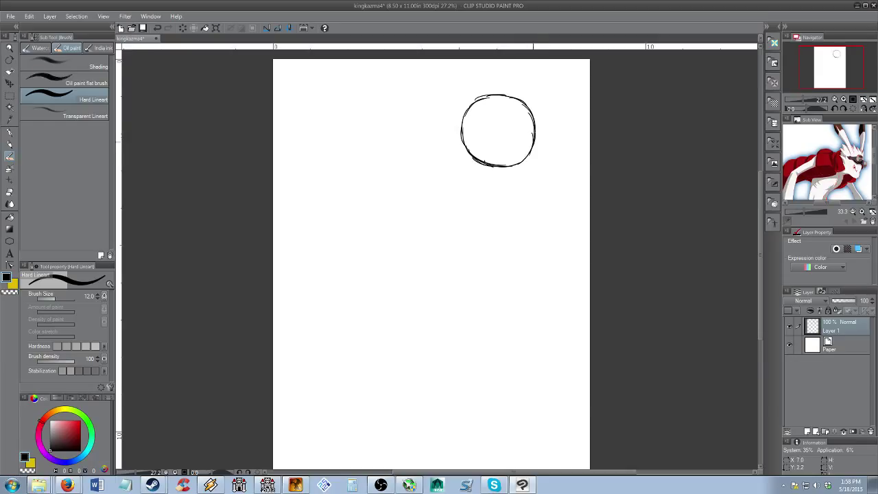
Erase the upper-left arc of the head circle and thin its overlapping outline strokes
mouse_move(491, 97)
mouse_down()
mouse_move(473, 99)
mouse_move(461, 134)
mouse_move(489, 98)
mouse_move(467, 112)
mouse_up()
key(e)
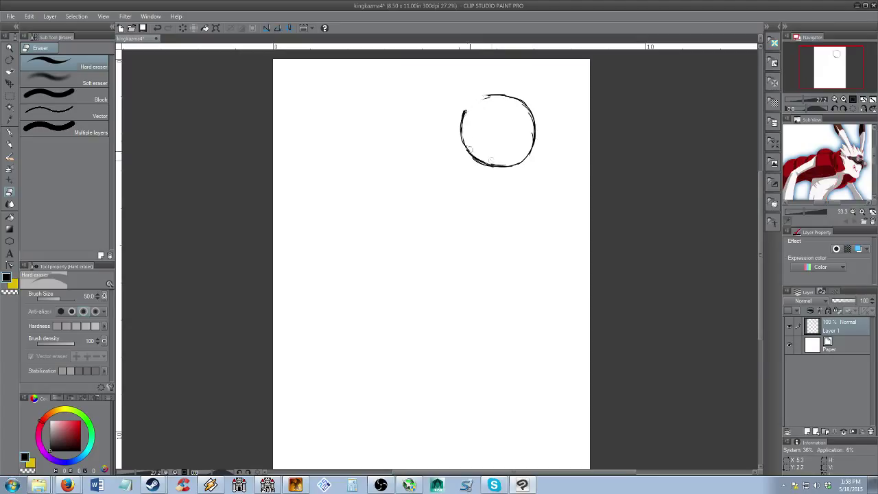
mouse_move(485, 162)
mouse_down()
mouse_move(526, 154)
mouse_move(518, 158)
mouse_move(524, 108)
mouse_up()
Select the head circle, shift it slightly left and down on the page, and deselect it
key(m)
drag(448, 83, 504, 156)
key(k)
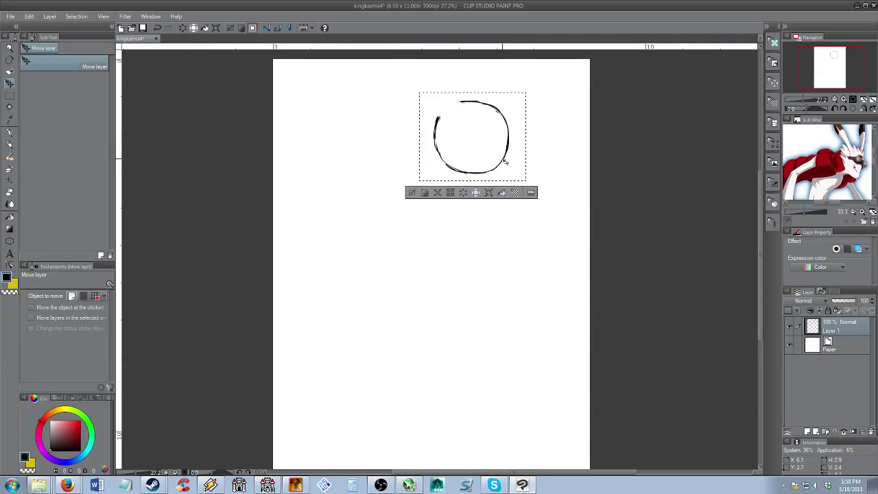
key(ctrl+d)
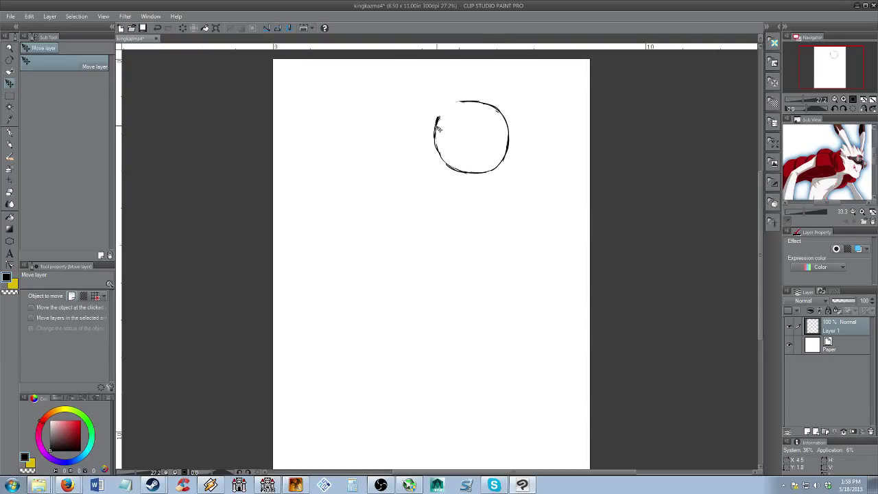
Erase a gap in the head's upper-right outline and draw a curved guideline across the lower face
key(e)
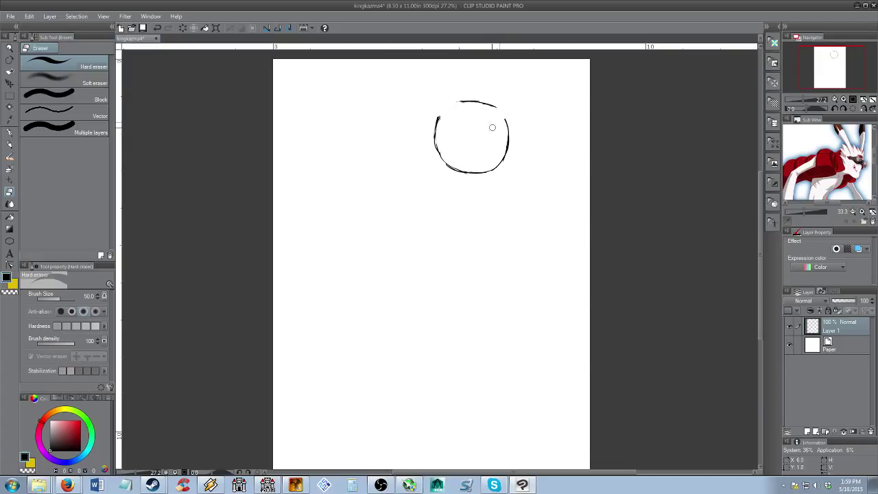
key(b)
mouse_move(436, 140)
mouse_down()
mouse_move(472, 156)
mouse_move(497, 155)
mouse_move(506, 143)
mouse_move(454, 155)
mouse_move(474, 155)
mouse_up()
key(e)
key(b)
drag(453, 170, 423, 232)
key(ctrl+z)
key(ctrl+z)
Erase the bottom of the head circle and mark the neck with a short stroke just below it
key(e)
drag(464, 170, 483, 170)
key(b)
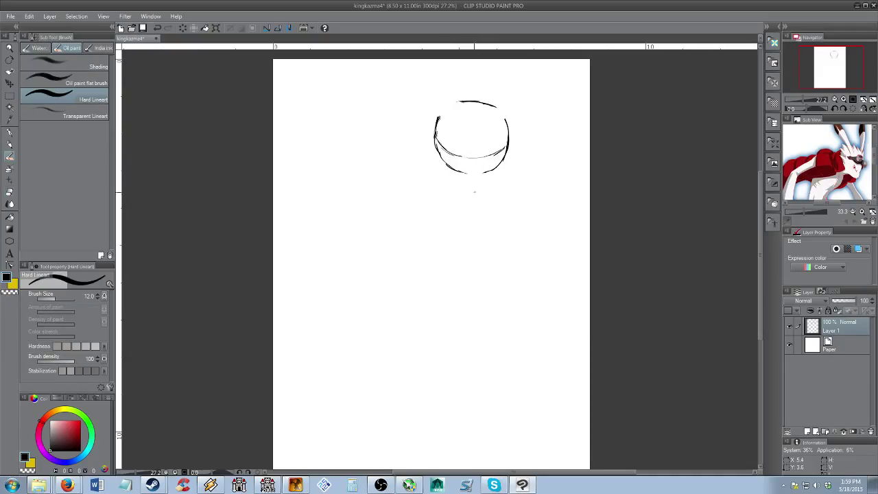
key(ctrl+z)
drag(471, 179, 471, 182)
key(ctrl+z)
click(473, 177)
Draw a spine line running down from the neck mark and erase its stray strokes
drag(380, 136, 420, 194)
key(ctrl+z)
click(472, 188)
drag(473, 190, 482, 240)
key(e)
drag(473, 193, 482, 273)
key(b)
Redraw the spine line and sketch a tilted oval for the hips around its lower end
key(e)
drag(478, 218, 483, 277)
key(b)
mouse_move(472, 194)
mouse_down()
mouse_move(485, 291)
mouse_move(471, 194)
mouse_up()
mouse_move(467, 271)
mouse_down()
mouse_move(485, 273)
mouse_move(457, 286)
mouse_move(475, 300)
mouse_move(506, 302)
mouse_move(480, 271)
mouse_move(507, 292)
mouse_move(496, 302)
mouse_move(507, 289)
mouse_up()
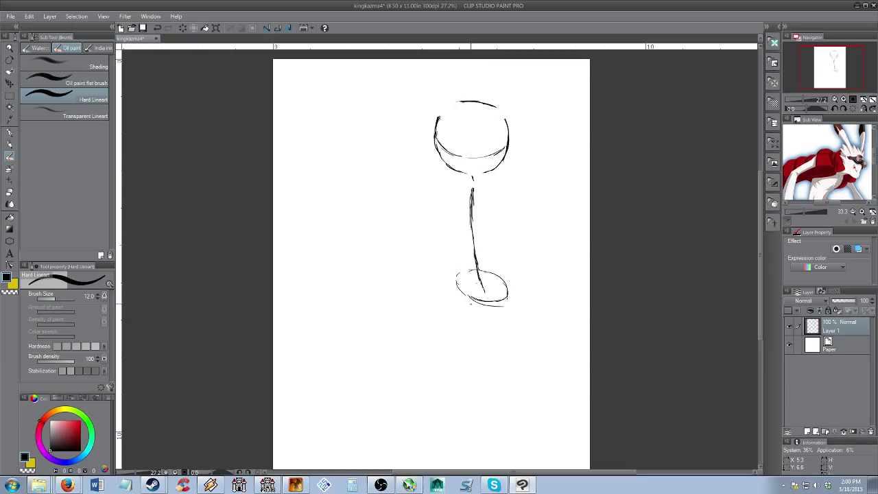
key(ctrl+z)
Sketch sloping shoulder lines out from the neck and add a circle for each shoulder joint
drag(483, 184, 512, 200)
drag(461, 180, 445, 184)
mouse_move(499, 195)
mouse_down()
mouse_move(512, 202)
mouse_move(511, 220)
mouse_up()
drag(514, 201, 519, 216)
mouse_move(450, 181)
mouse_down()
mouse_move(436, 194)
mouse_move(449, 196)
mouse_up()
mouse_move(515, 201)
mouse_down()
mouse_move(503, 202)
mouse_move(503, 217)
mouse_up()
mouse_move(508, 200)
mouse_down()
mouse_move(520, 208)
mouse_move(507, 220)
mouse_up()
mouse_move(440, 183)
mouse_down()
mouse_move(435, 193)
mouse_move(450, 197)
mouse_up()
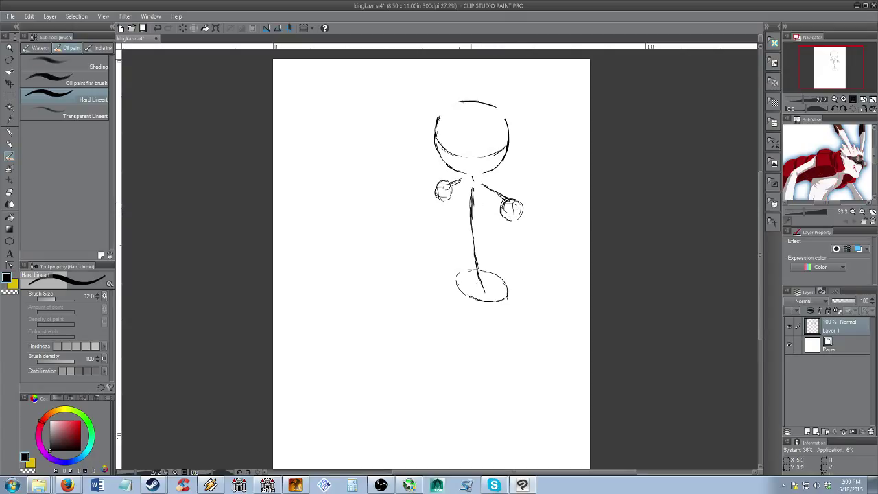
Erase the middle section of the spine and draw a right-hand leg line down from the hips
key(e)
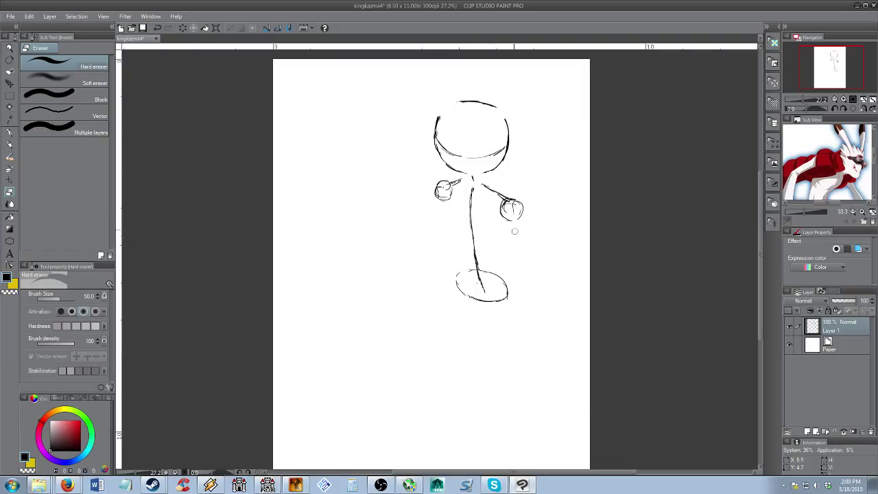
mouse_move(490, 248)
mouse_down()
mouse_move(490, 215)
mouse_move(496, 242)
mouse_move(493, 225)
mouse_move(482, 203)
mouse_move(483, 245)
mouse_up()
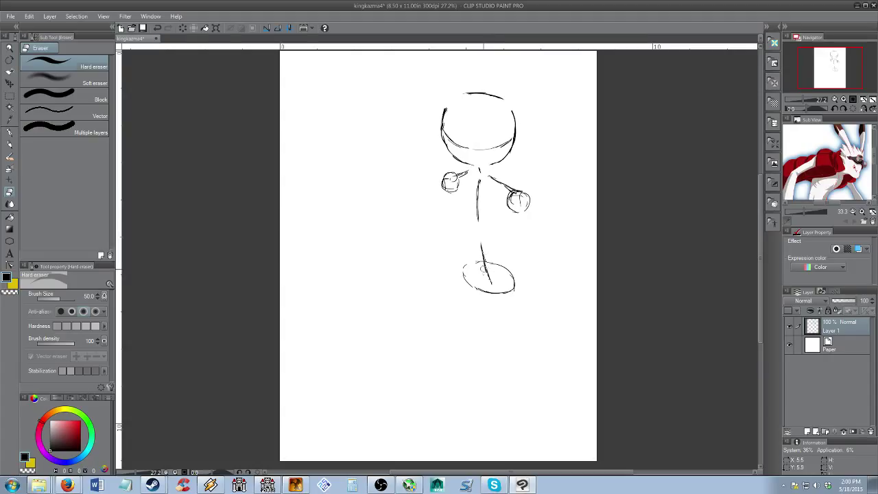
key(b)
drag(498, 299, 512, 405)
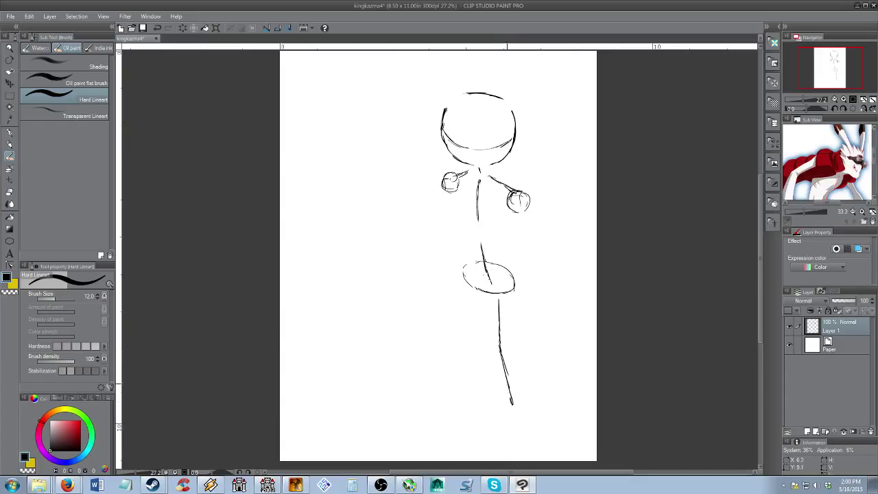
drag(499, 350, 497, 315)
Draw the left-hand leg line from the hip oval down to the ankle
drag(458, 285, 454, 325)
drag(458, 287, 450, 378)
mouse_move(452, 319)
mouse_down()
mouse_move(448, 370)
mouse_move(450, 344)
mouse_up()
key(e)
key(b)
mouse_move(450, 383)
mouse_down()
mouse_move(449, 333)
mouse_move(508, 378)
mouse_up()
Erase the right-hand leg and redraw it longer, with the lower leg angled outward from the knee
key(e)
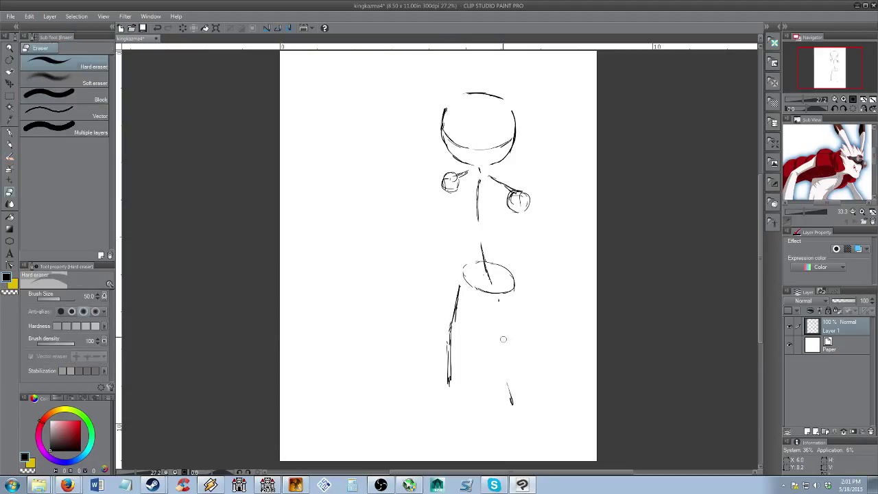
key(b)
drag(502, 296, 509, 358)
key(e)
mouse_move(511, 406)
mouse_down()
mouse_move(505, 384)
mouse_move(527, 414)
mouse_up()
key(b)
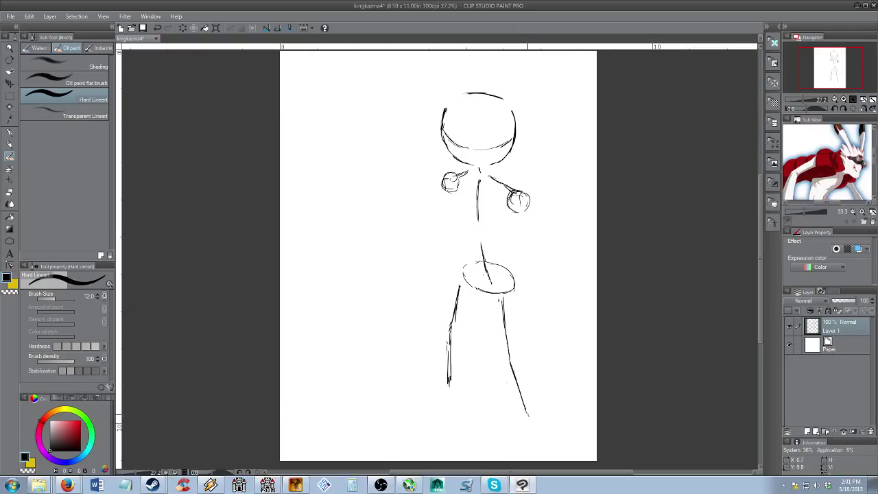
Erase the doubled strokes on the left-hand lower leg, leaving a single line
key(e)
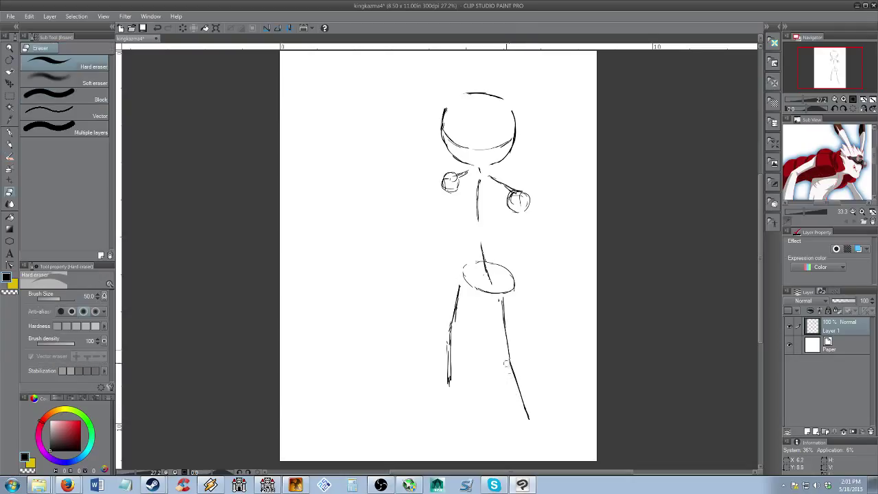
drag(447, 337, 449, 383)
key(b)
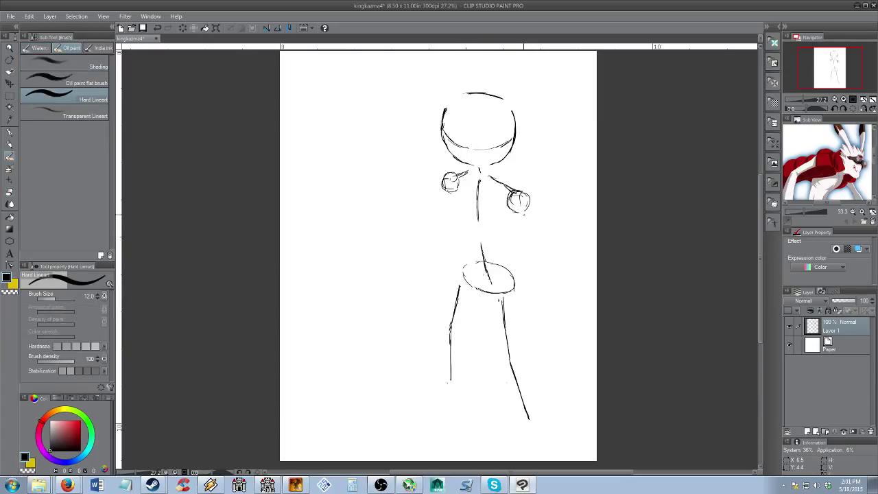
Thin the sides of the head outline and erase the inner strokes of both shoulder circles
key(e)
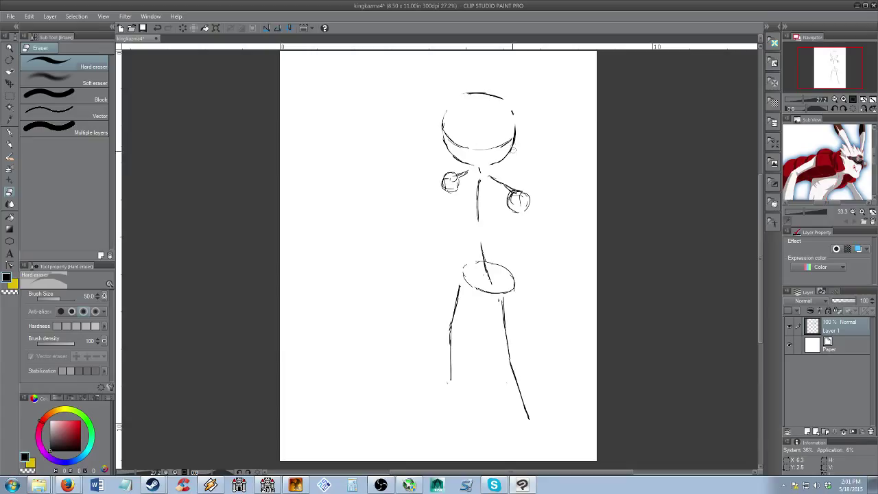
drag(524, 216, 518, 197)
drag(450, 182, 448, 184)
Draw both arm lines hanging down from the shoulder circles, each bending slightly at the elbow
key(b)
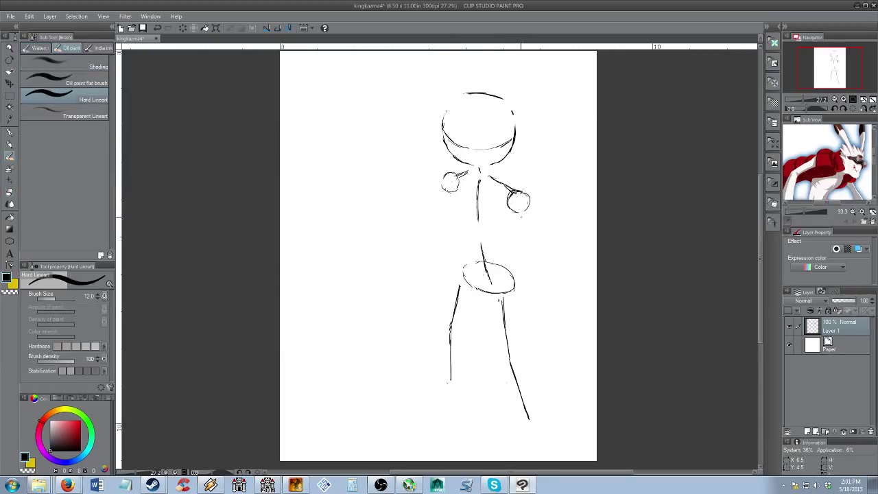
drag(522, 215, 523, 225)
drag(527, 267, 528, 309)
drag(447, 193, 434, 277)
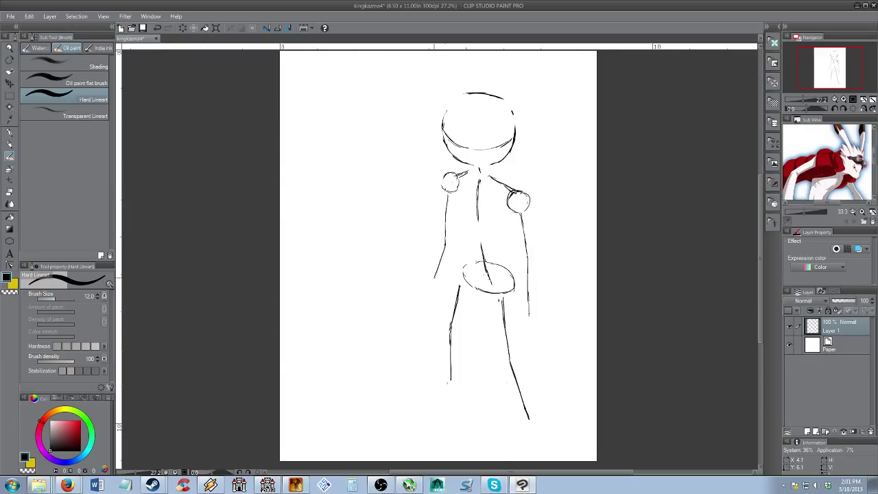
drag(446, 234, 446, 198)
Erase the lower spine and redraw it as a smoother curve into the hip oval
key(e)
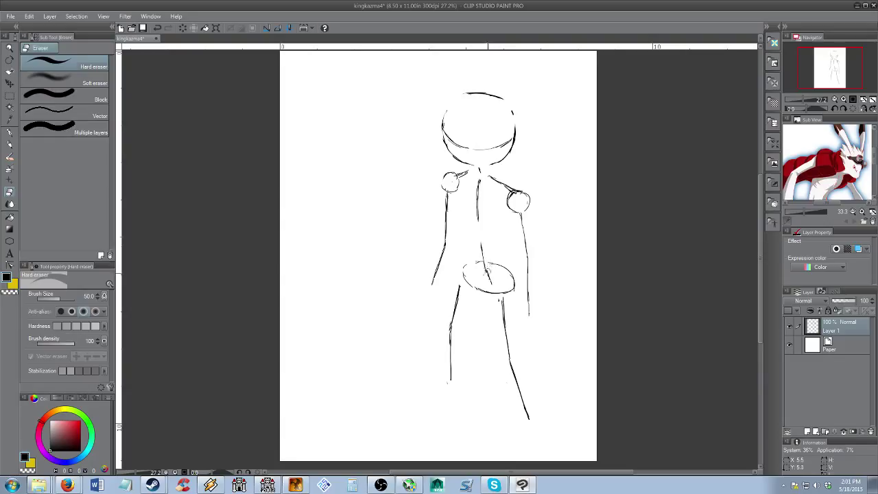
drag(483, 252, 491, 282)
key(b)
drag(477, 226, 483, 273)
key(e)
mouse_move(482, 242)
mouse_down()
mouse_move(489, 281)
mouse_move(449, 339)
mouse_move(451, 380)
mouse_up()
Redraw the left-hand lower leg as a smooth curve and extend it to the ankle
key(b)
key(e)
key(b)
drag(450, 343, 454, 391)
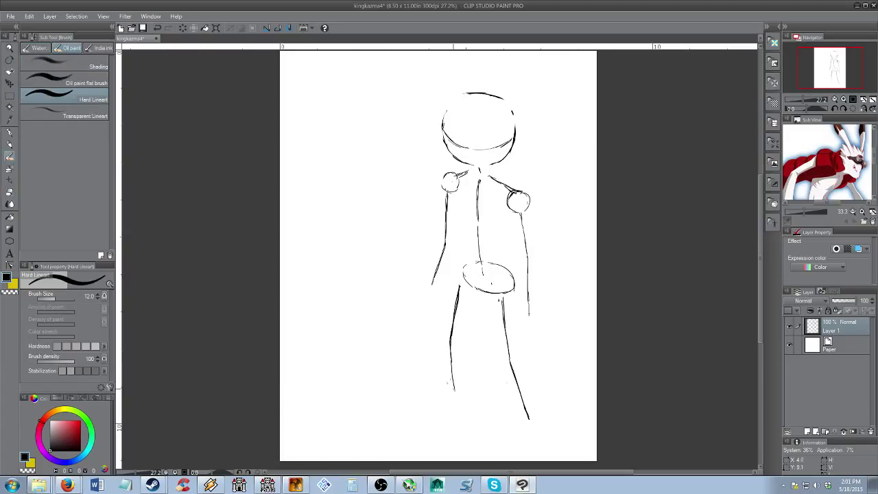
drag(451, 356, 453, 394)
Rework the upper spine so it runs as one continuous line from the neck to the hips
key(e)
drag(480, 180, 478, 227)
key(b)
key(e)
drag(478, 177, 478, 237)
key(b)
drag(478, 190, 476, 231)
key(e)
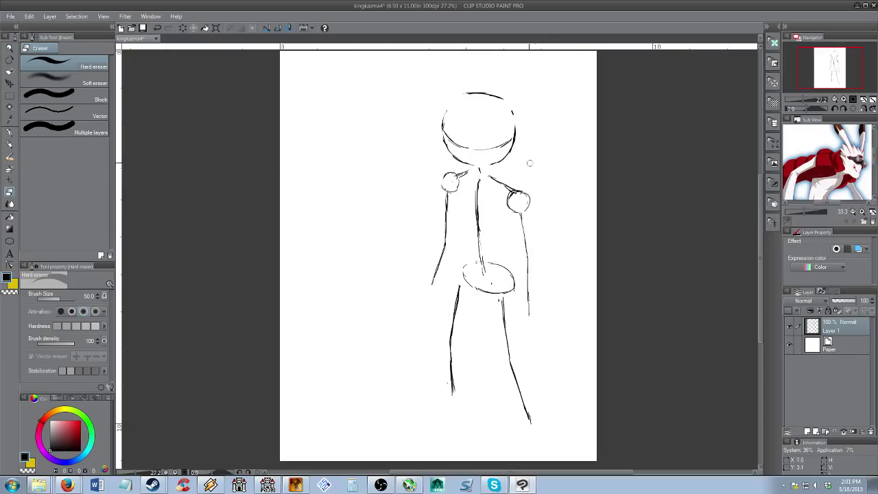
Move the whole figure sketch slightly up and left on the page and save the drawing
key(k)
drag(504, 187, 493, 182)
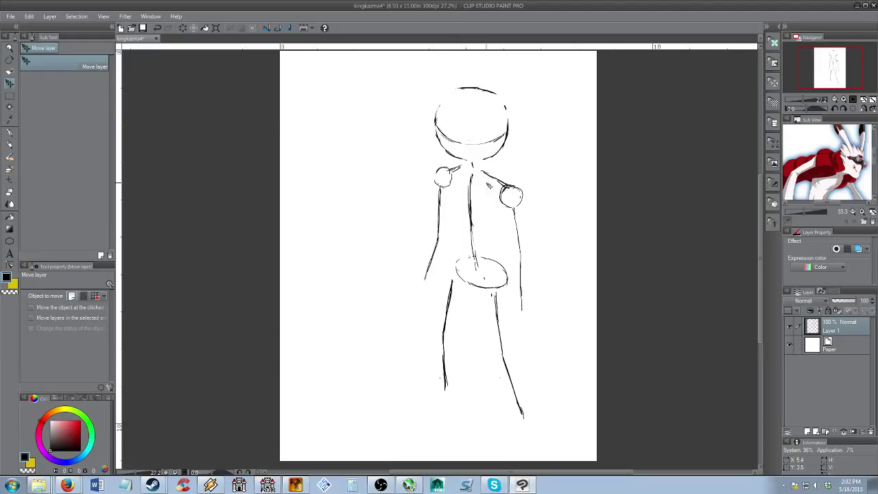
drag(487, 199, 487, 199)
key(ctrl+s)
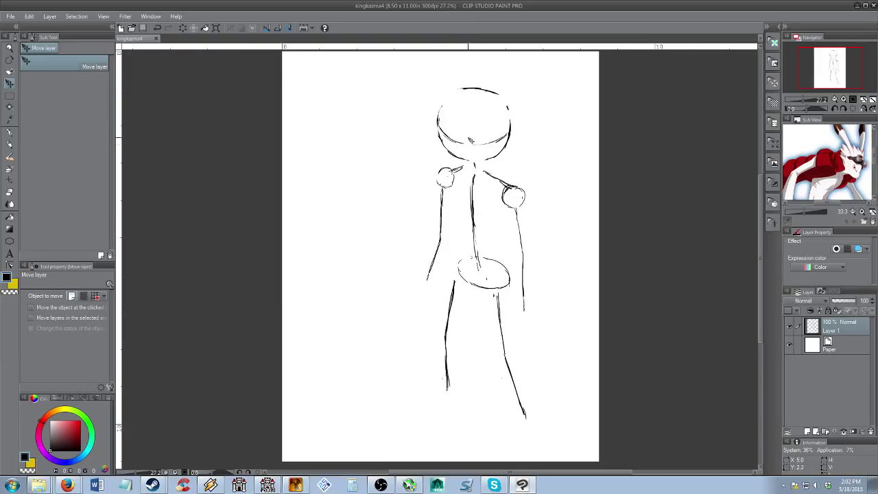
Erase the excess thickness along the middle of the spine line
key(e)
click(478, 220)
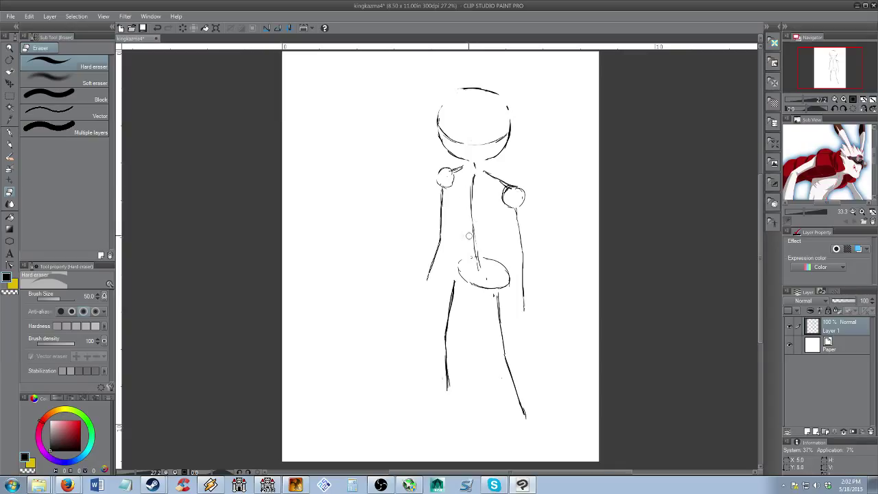
key(b)
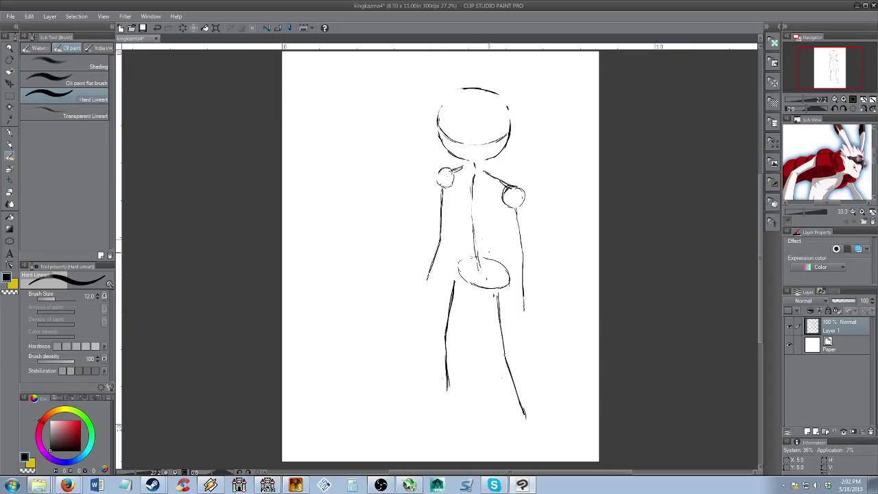
Erase the left edge of the hip oval and redraw both of the oval's ends
key(e)
drag(460, 264, 464, 276)
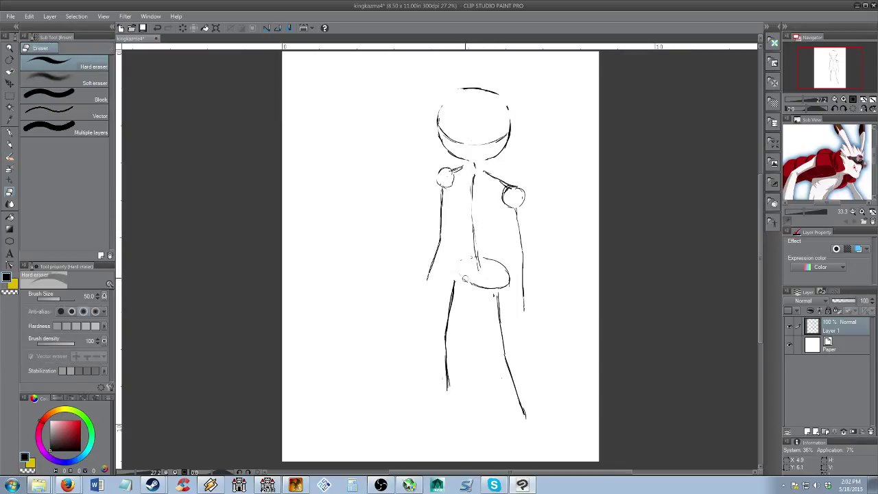
key(b)
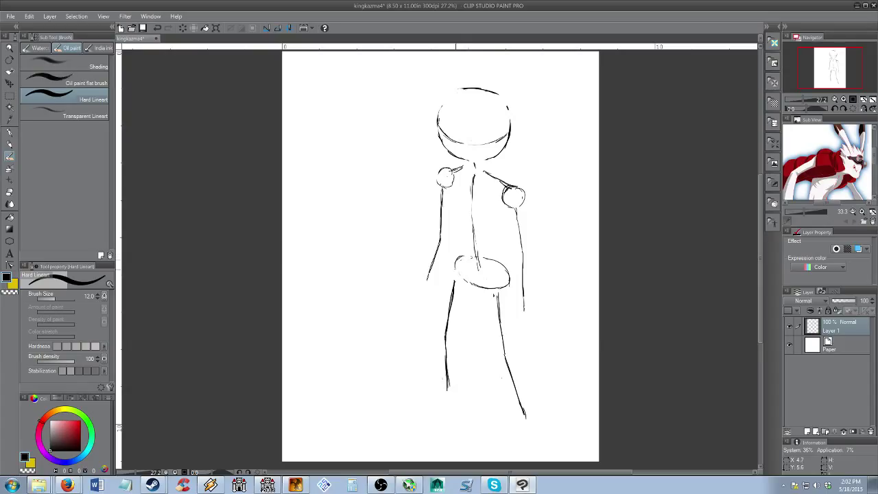
key(e)
key(b)
drag(507, 286, 498, 263)
key(e)
key(b)
Sketch a rounded foot shape at the end of each leg
drag(488, 227, 498, 227)
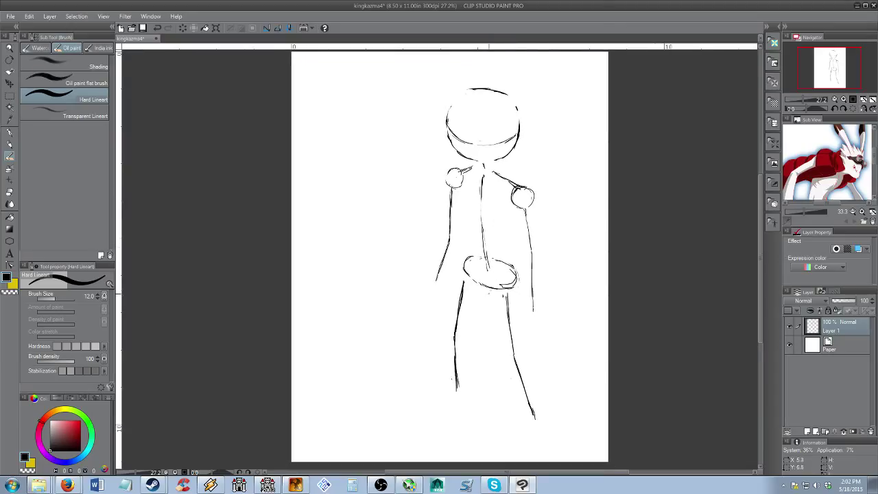
mouse_move(530, 416)
mouse_down()
mouse_move(520, 444)
mouse_move(544, 449)
mouse_move(543, 439)
mouse_up()
drag(456, 390, 433, 409)
mouse_move(460, 387)
mouse_down()
mouse_move(463, 408)
mouse_move(440, 407)
mouse_up()
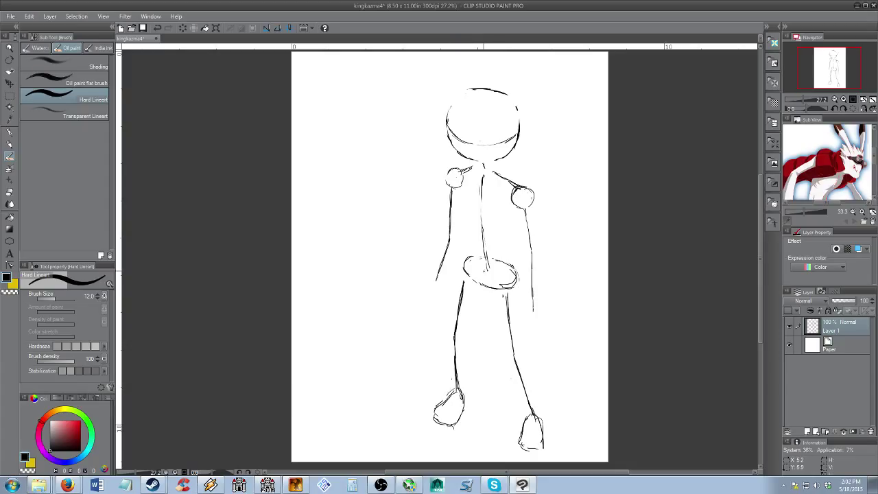
Move the whole figure sketch up on the page and erase the stray marks beside the left shin
key(k)
drag(488, 272, 487, 257)
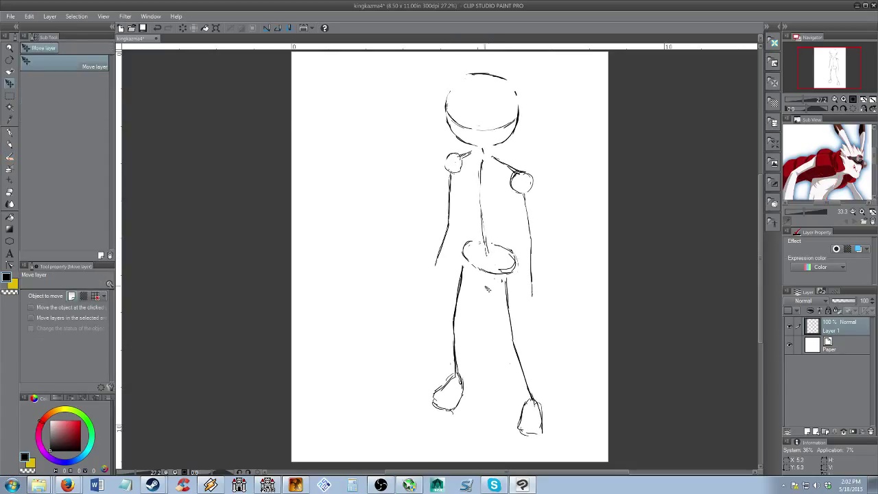
key(e)
key(p)
key(e)
drag(449, 329, 456, 361)
key(p)
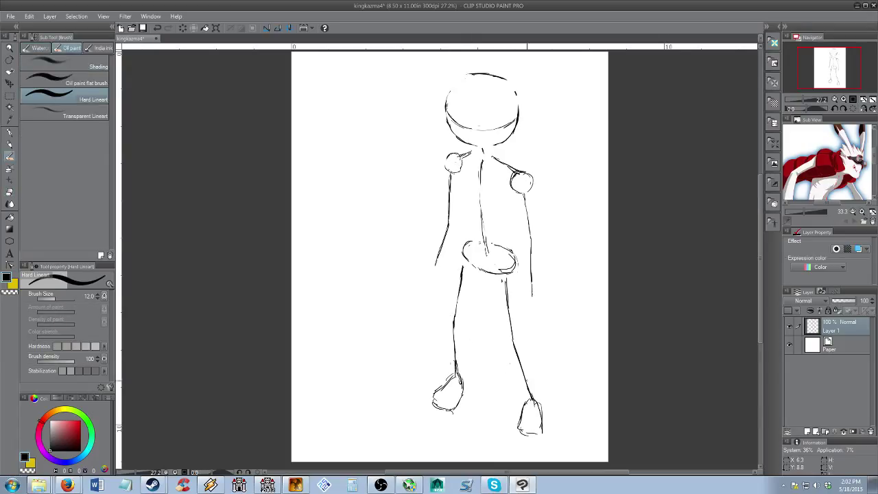
Select the left foot and shift it up to shorten the left leg, clearing the selection when done
drag(500, 217, 506, 233)
key(m)
drag(423, 380, 497, 439)
key(k)
drag(468, 396, 466, 381)
key(ctrl+d)
key(p)
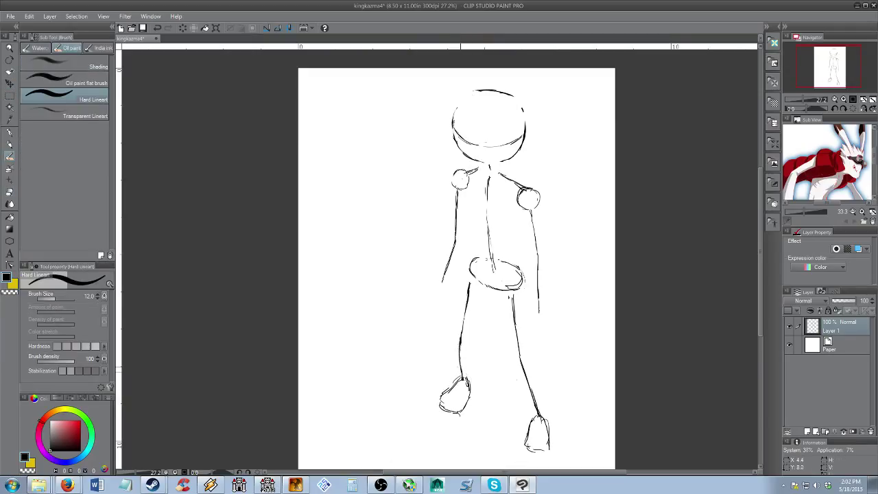
Erase the left arm line below the shoulder circle and redraw it as a gently bent upper arm and forearm
key(e)
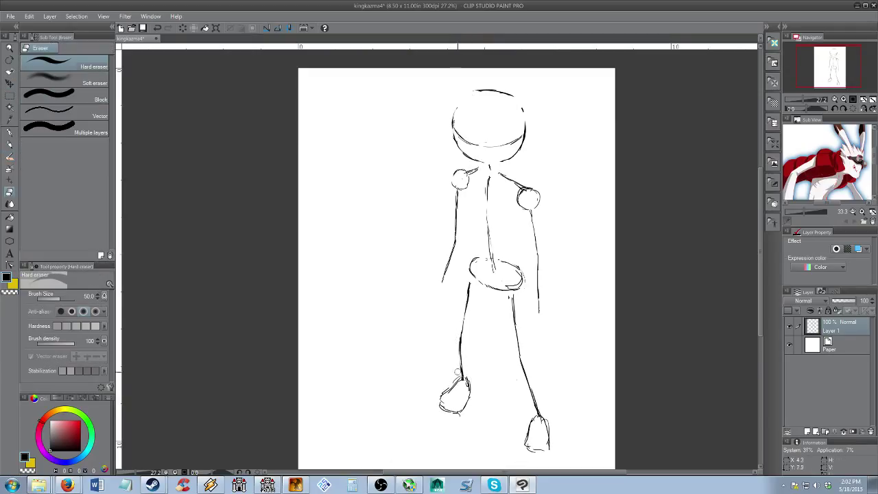
drag(444, 277, 458, 201)
key(b)
key(e)
drag(456, 230, 457, 213)
key(b)
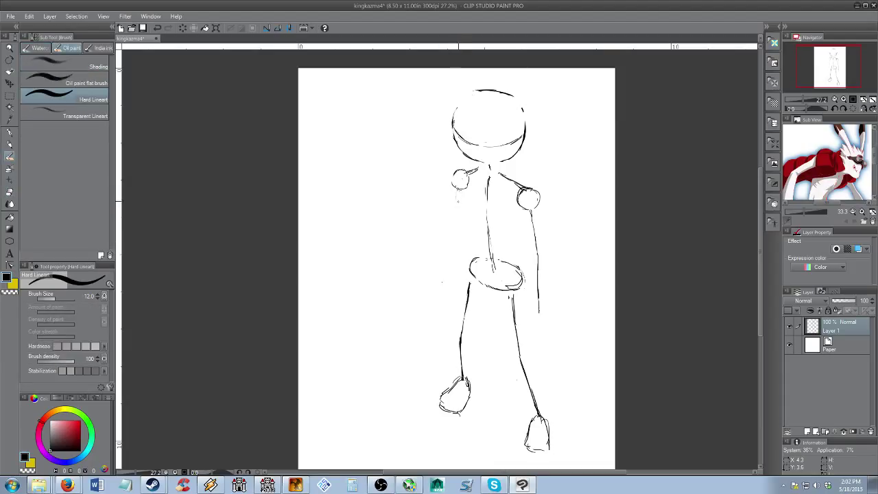
mouse_move(440, 118)
mouse_down()
mouse_move(412, 258)
mouse_move(474, 120)
mouse_move(452, 135)
mouse_up()
key(ctrl+z)
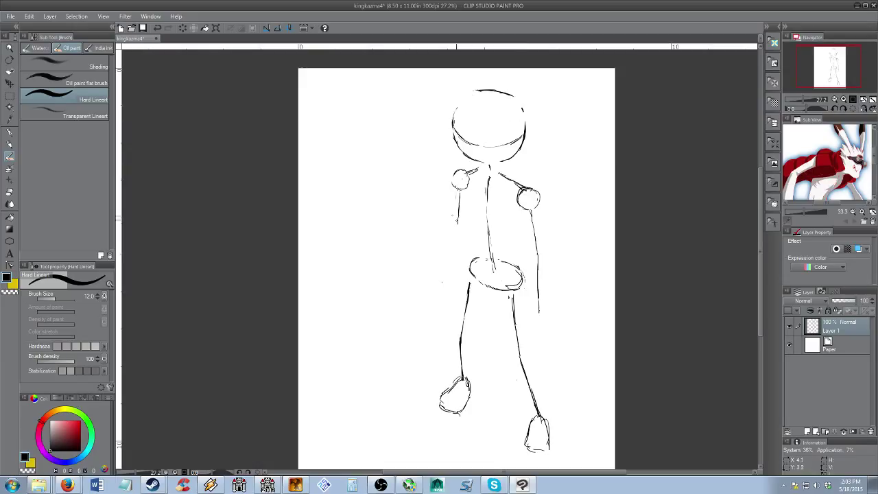
drag(458, 229, 449, 263)
drag(533, 211, 529, 231)
drag(414, 267, 523, 332)
drag(423, 283, 531, 340)
drag(391, 261, 476, 311)
drag(396, 272, 454, 303)
mouse_move(393, 265)
mouse_down()
mouse_move(405, 297)
mouse_move(421, 257)
mouse_up()
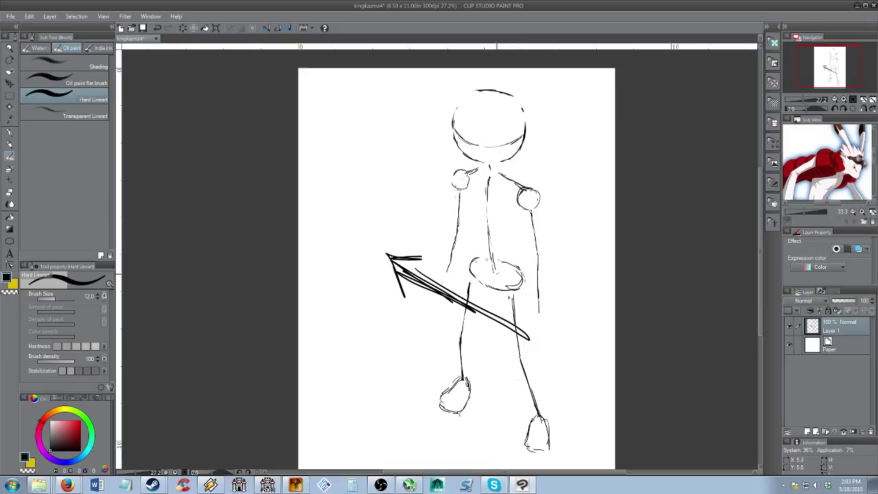
key(ctrl+z)
key(ctrl+z)
key(ctrl+z)
key(ctrl+z)
key(ctrl+z)
key(ctrl+z)
key(ctrl+z)
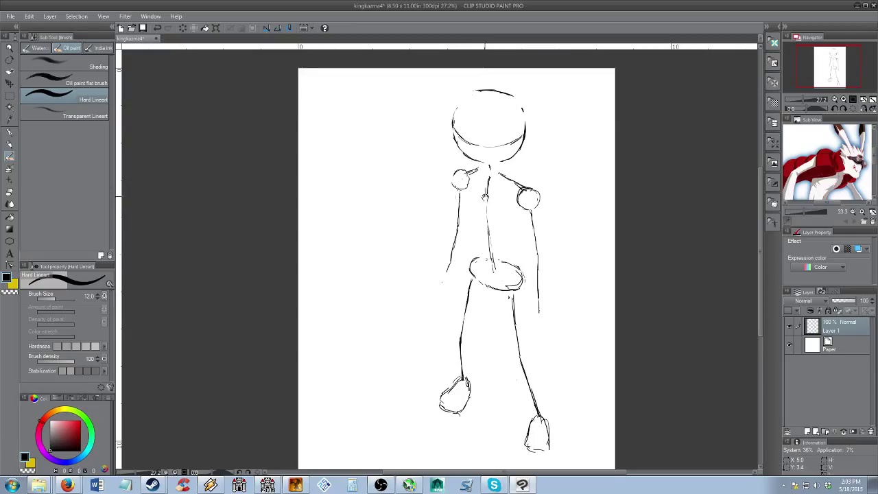
Save the drawing and scale the whole stick figure down proportionally to 90 percent
drag(488, 199, 478, 190)
key(ctrl+s)
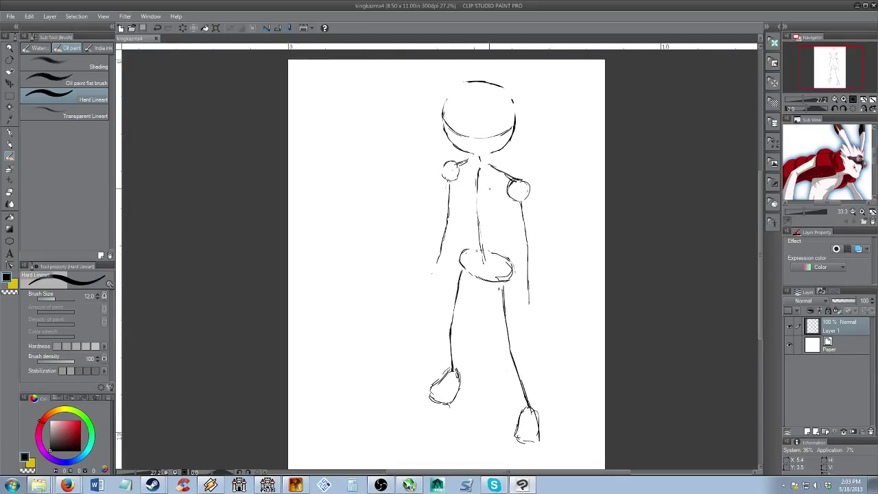
drag(488, 184, 487, 223)
key(/)
key(ctrl+t)
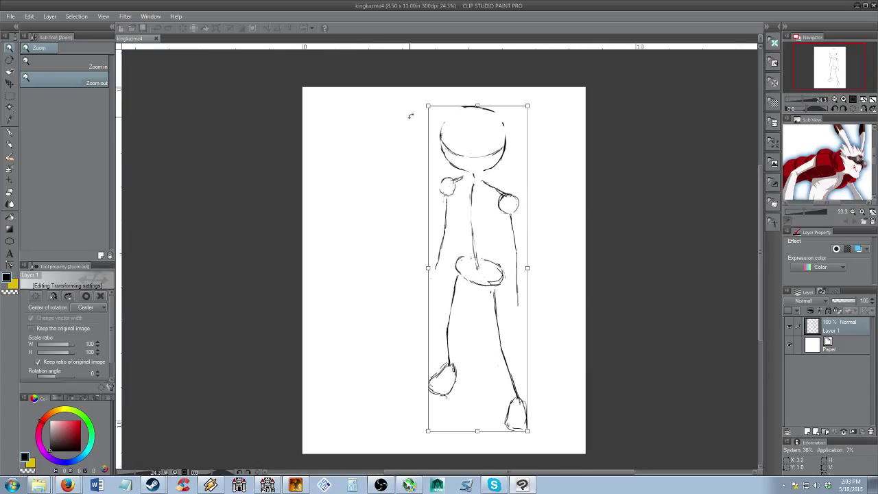
drag(439, 114, 435, 137)
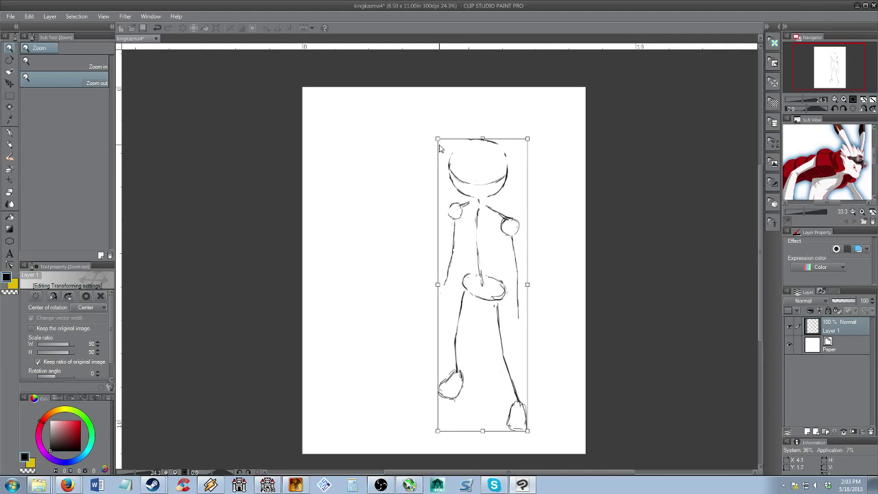
key(Return)
Move the figure up the page, and lengthen the legs by shifting their lower halves down and bridging the gap with new strokes
key(k)
drag(492, 221, 486, 199)
key(m)
drag(429, 328, 543, 434)
drag(519, 386, 521, 394)
key(ctrl+d)
key(b)
drag(499, 322, 503, 340)
drag(498, 318, 499, 328)
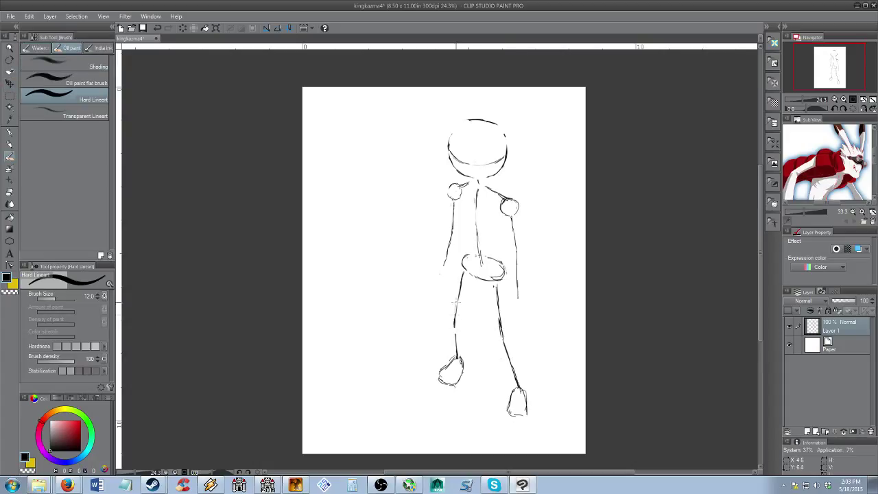
Clean up the inside of the hip oval and retrace the right arm line, extending it slightly downward
key(e)
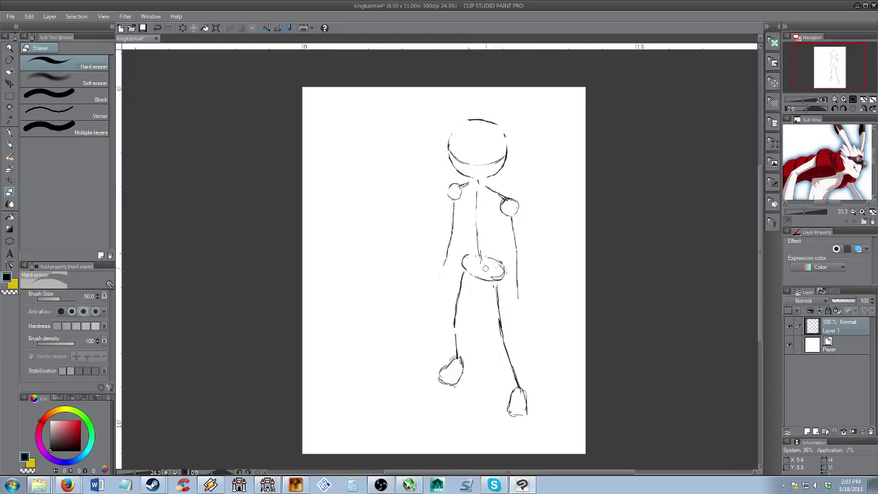
key(b)
drag(517, 302, 520, 255)
mouse_move(511, 219)
mouse_down()
mouse_move(522, 255)
mouse_move(497, 226)
mouse_up()
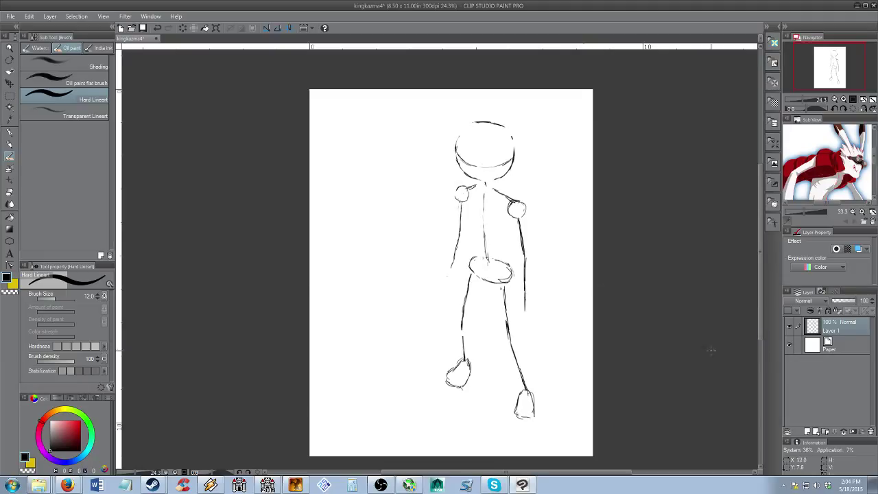
Rename the sketch layer as "stick figure"
double_click(843, 332)
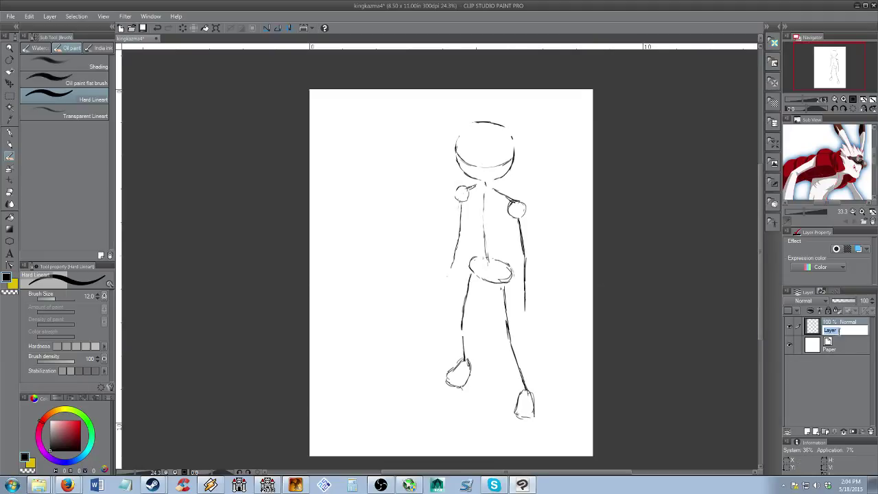
text(sketch)
double_click(838, 331)
text(sk)
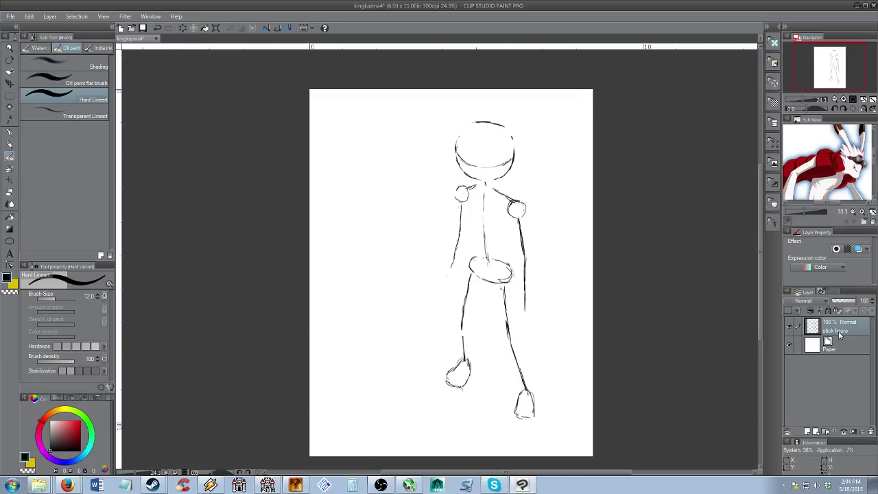
Add a new drawing layer above the stick figure layer, fade the stick figure layer to 42 percent opacity, and save
click(807, 431)
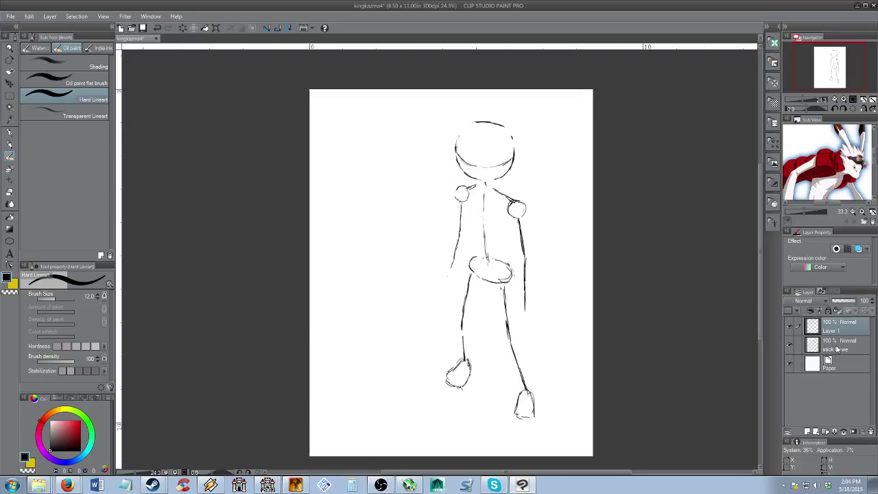
click(838, 352)
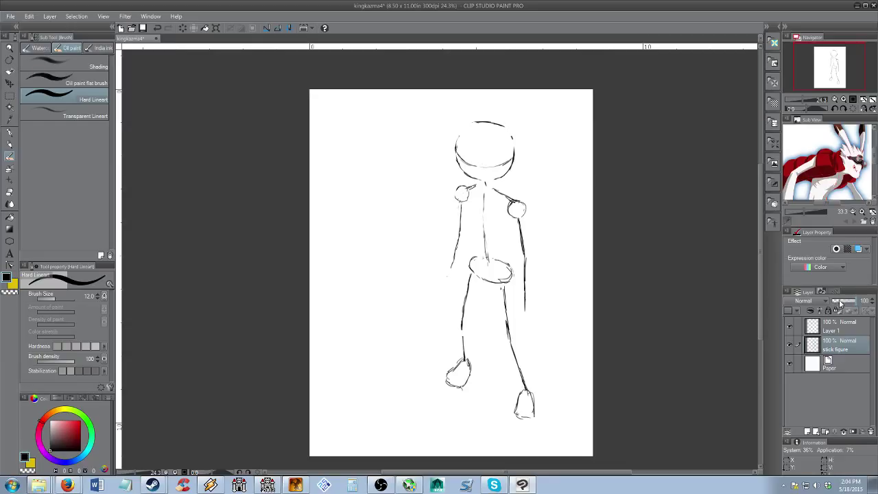
click(842, 304)
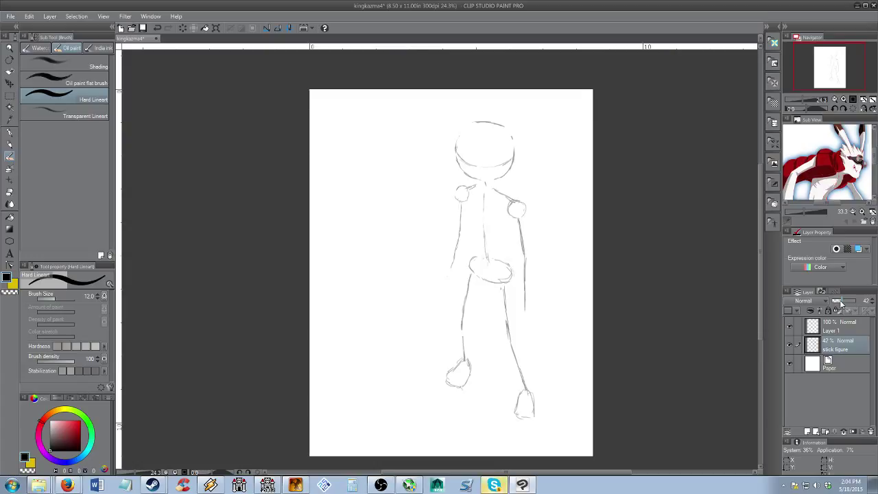
click(850, 327)
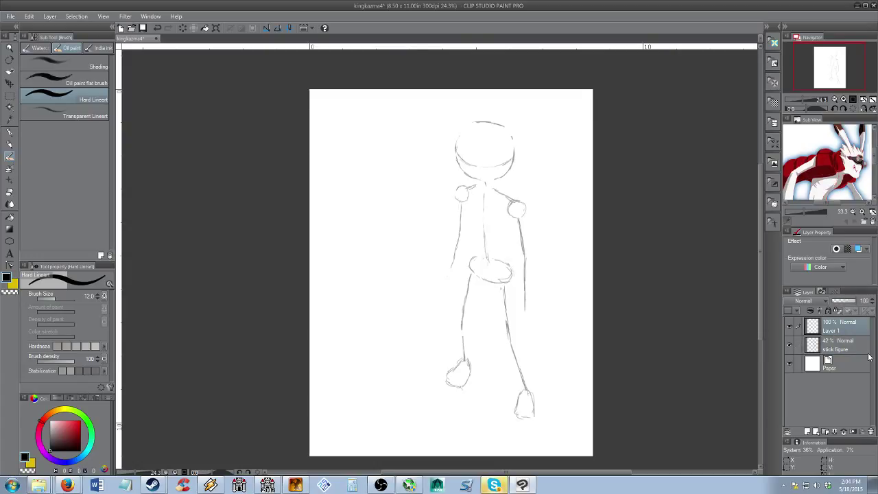
key(ctrl+s)
On the new layer, trace the rounded top and sides of the head over the faded circle and trim the outline's left end
mouse_move(476, 192)
mouse_down()
mouse_move(455, 198)
mouse_move(463, 189)
mouse_up()
key(alt+space)
mouse_move(466, 157)
mouse_down()
mouse_move(483, 164)
mouse_move(483, 193)
mouse_up()
key(b)
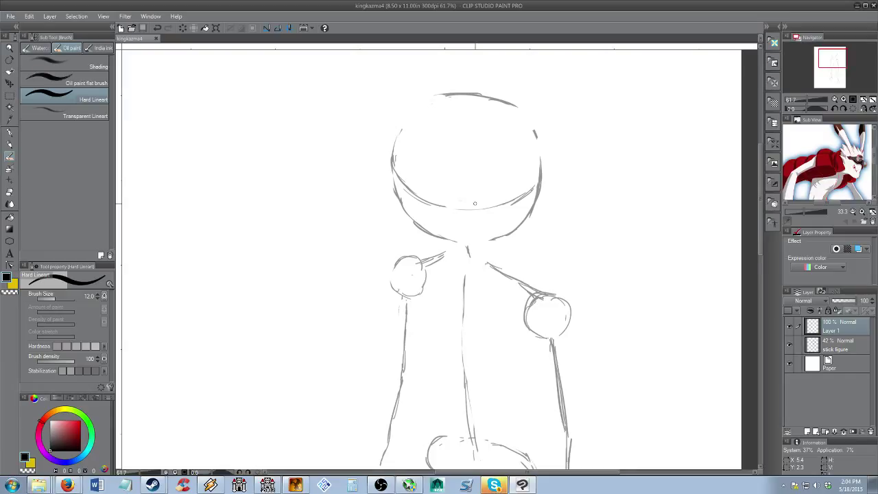
mouse_move(470, 195)
mouse_down()
mouse_move(433, 179)
mouse_move(430, 191)
mouse_up()
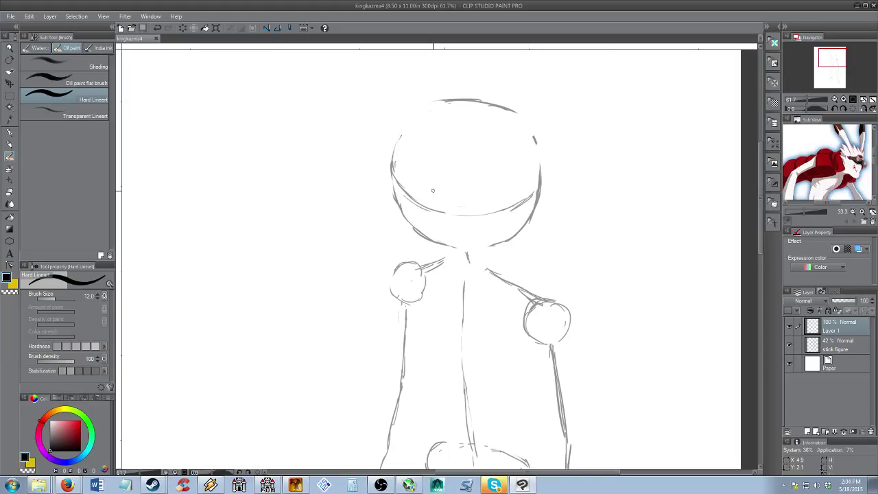
drag(447, 231, 463, 221)
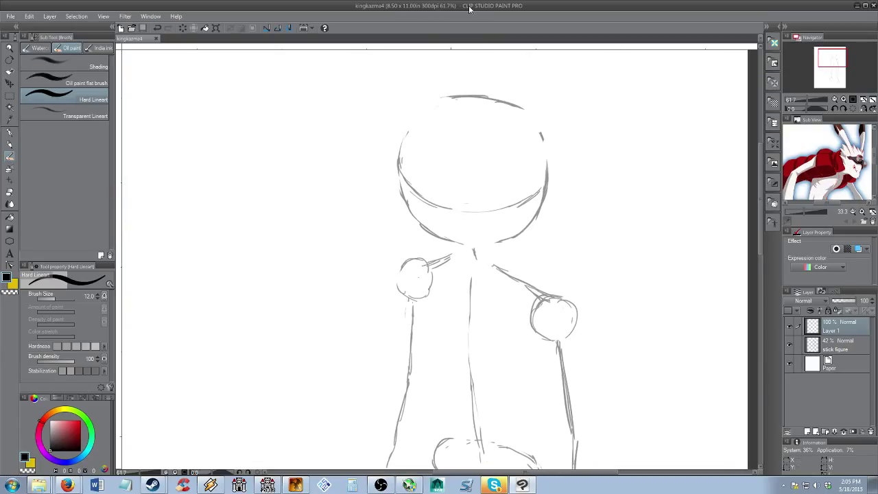
mouse_move(436, 104)
mouse_down()
mouse_move(407, 136)
mouse_move(434, 104)
mouse_move(409, 136)
mouse_move(403, 180)
mouse_up()
key(ctrl+z)
mouse_move(417, 120)
mouse_down()
mouse_move(463, 97)
mouse_move(512, 108)
mouse_move(537, 130)
mouse_move(545, 181)
mouse_up()
drag(539, 135, 541, 180)
key(e)
key(p)
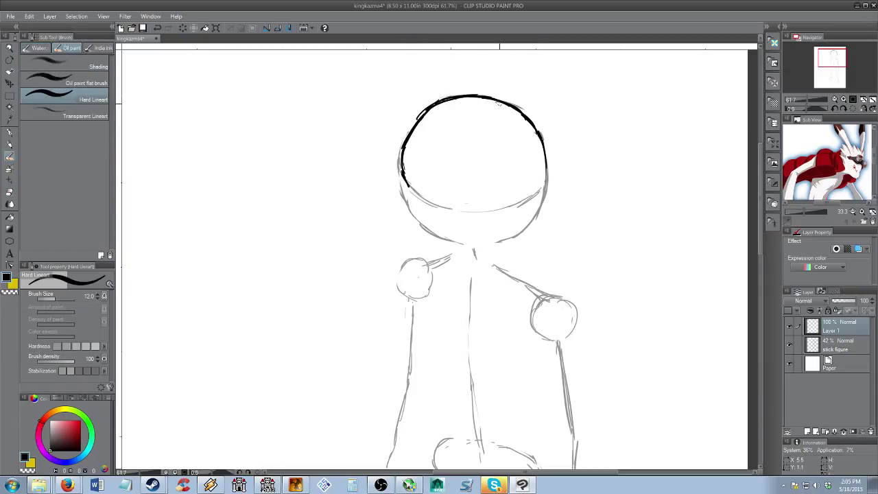
drag(545, 148, 547, 182)
key(e)
drag(414, 204, 404, 173)
Sketch two oval eyes along the curved face guideline, the left one narrower, refining their outlines with the eraser
key(b)
mouse_move(475, 204)
mouse_down()
mouse_move(501, 200)
mouse_move(476, 206)
mouse_move(497, 213)
mouse_move(484, 210)
mouse_move(500, 205)
mouse_move(485, 211)
mouse_move(494, 198)
mouse_move(490, 213)
mouse_up()
key(e)
key(b)
mouse_move(421, 186)
mouse_down()
mouse_move(416, 199)
mouse_move(432, 205)
mouse_move(499, 196)
mouse_move(474, 203)
mouse_move(491, 209)
mouse_move(489, 200)
mouse_move(429, 194)
mouse_up()
key(e)
key(b)
key(e)
key(b)
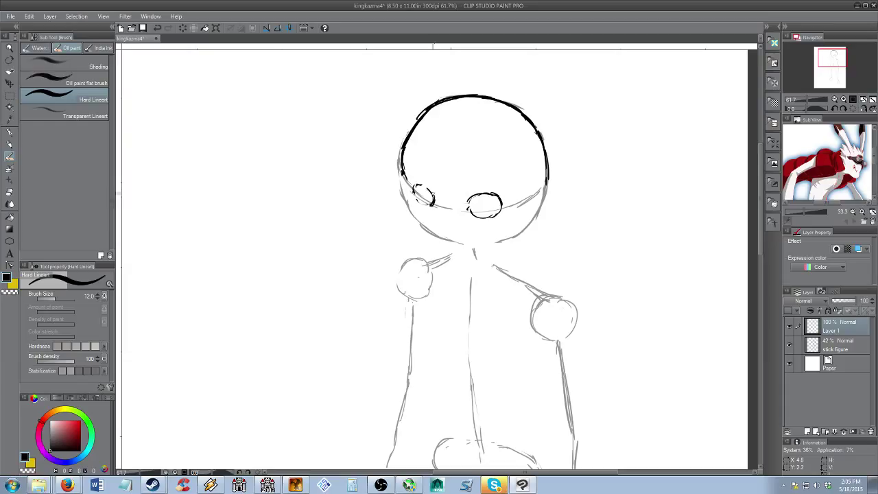
Draw the muzzle from the inner edge of the left eye down and around to the chin
drag(432, 204, 420, 238)
drag(420, 236, 423, 246)
drag(423, 235, 421, 249)
mouse_move(423, 248)
mouse_down()
mouse_move(454, 263)
mouse_move(475, 258)
mouse_up()
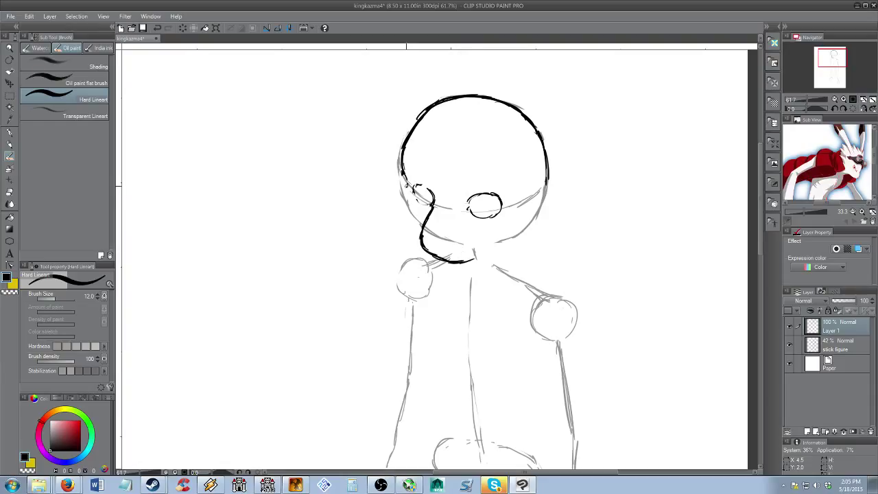
Draw the left cheek down to the muzzle and the jawline from the chin up to the right side of the head
drag(407, 184, 422, 234)
drag(455, 261, 523, 232)
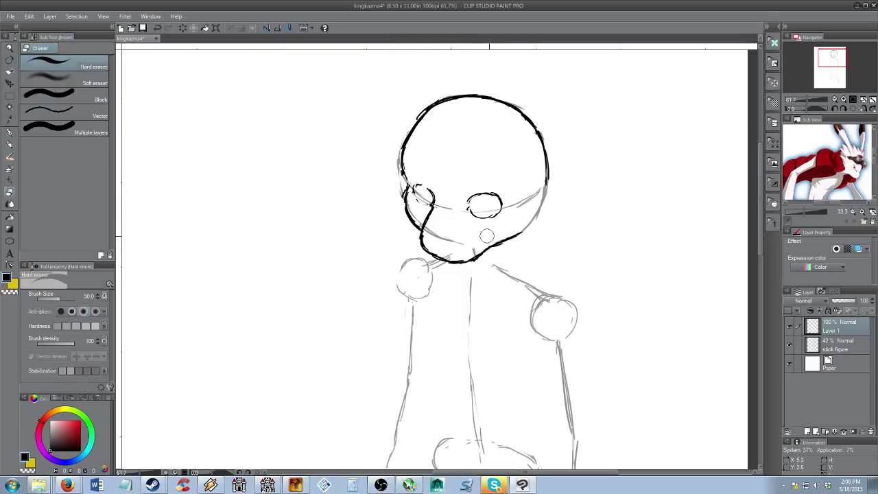
mouse_move(508, 239)
mouse_down()
mouse_move(543, 193)
mouse_move(540, 203)
mouse_move(543, 179)
mouse_up()
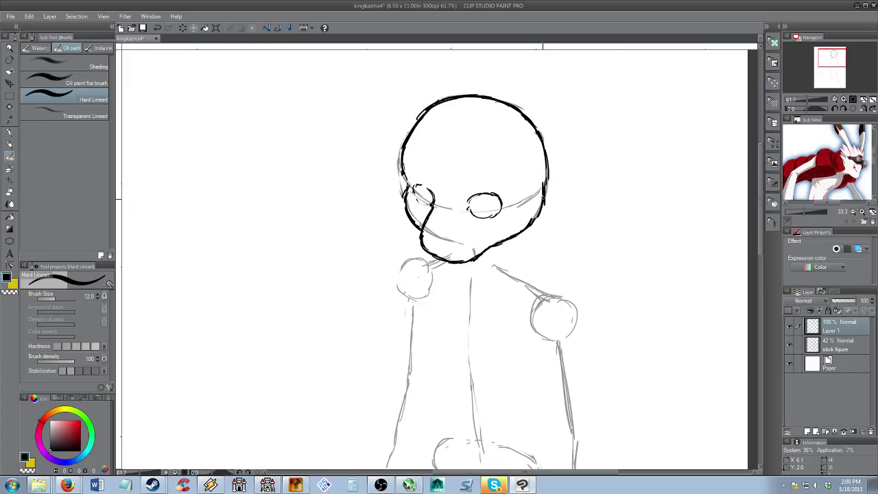
drag(540, 206, 545, 177)
Erase the rough, thick edges of the head and muzzle outlines to leave thinner, cleaner lines
key(e)
mouse_move(419, 116)
mouse_down()
mouse_move(451, 89)
mouse_move(442, 96)
mouse_move(504, 100)
mouse_move(483, 90)
mouse_move(534, 109)
mouse_up()
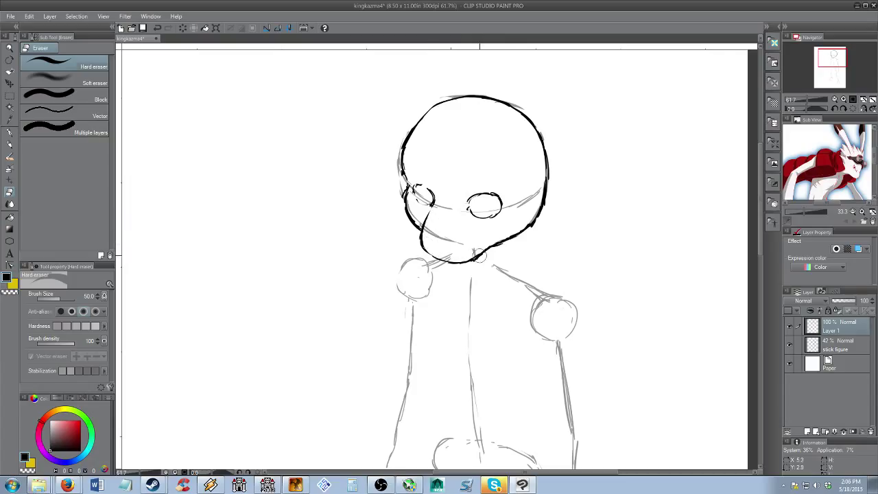
mouse_move(488, 176)
mouse_down()
mouse_move(489, 210)
mouse_move(468, 202)
mouse_up()
key(b)
key(e)
key(b)
mouse_move(512, 267)
mouse_down()
mouse_move(475, 291)
mouse_move(500, 277)
mouse_move(513, 255)
mouse_up()
key(e)
key(b)
Draw the long right ear curving up and outward from the top of the head, with a rounded base
drag(478, 286, 505, 278)
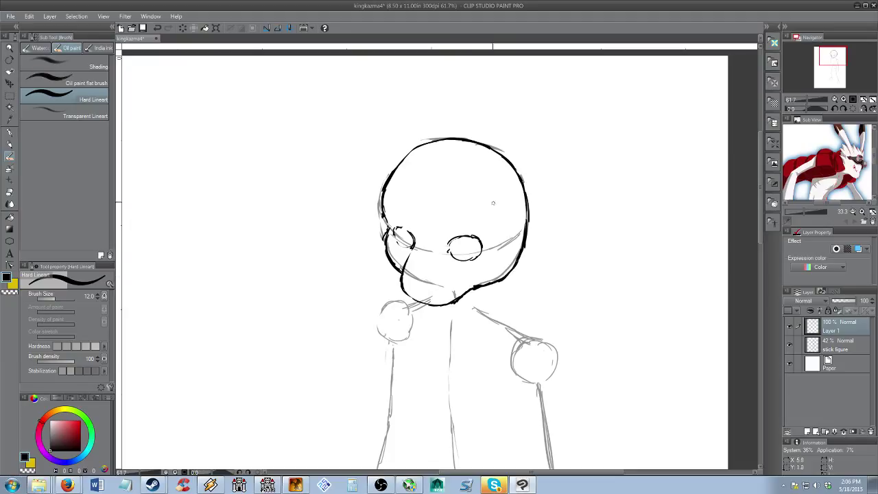
drag(465, 169, 478, 141)
mouse_move(466, 172)
mouse_down()
mouse_move(492, 186)
mouse_move(481, 132)
mouse_move(501, 102)
mouse_move(559, 67)
mouse_move(604, 58)
mouse_move(592, 100)
mouse_move(605, 78)
mouse_move(526, 130)
mouse_move(490, 187)
mouse_move(526, 183)
mouse_up()
key(e)
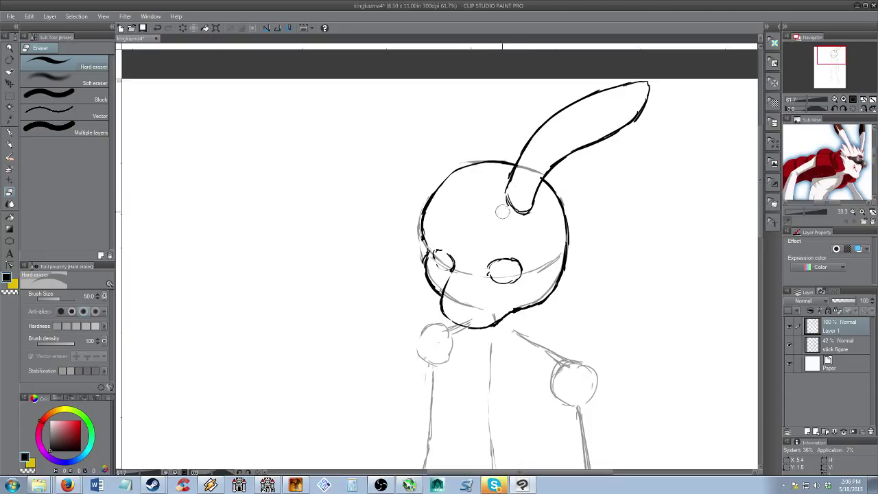
drag(501, 201, 518, 210)
Draw the left ear rising from a rounded base on the head to the page's upper edge, and erase the head outline crossing it
key(alt+space)
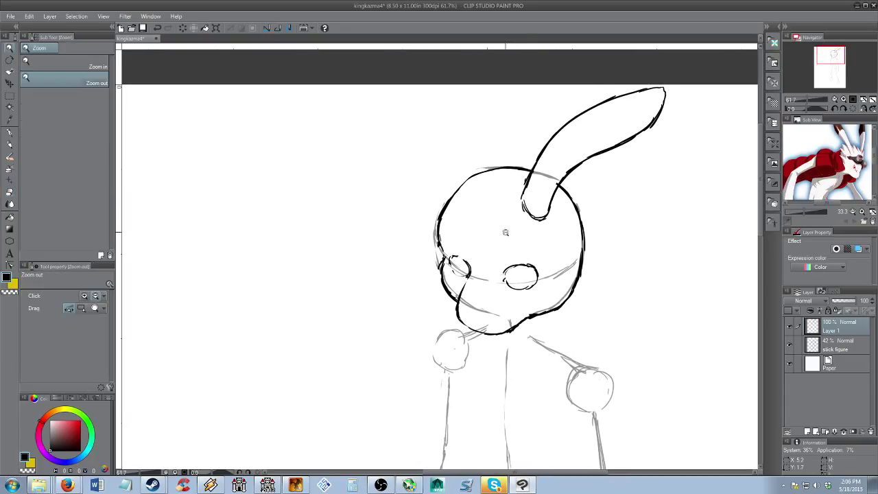
click(505, 232)
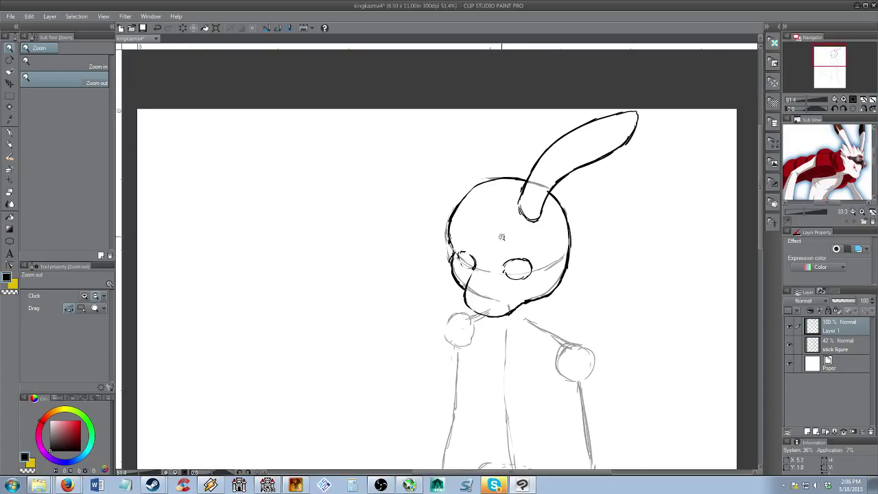
mouse_move(502, 229)
mouse_down()
mouse_move(459, 223)
mouse_move(472, 234)
mouse_move(533, 239)
mouse_move(515, 224)
mouse_move(534, 234)
mouse_up()
key(e)
key(p)
key(e)
key(b)
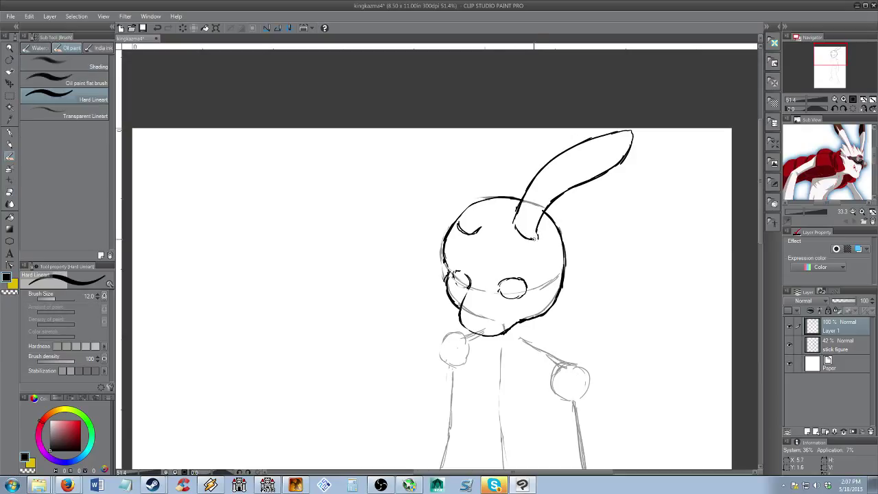
key(e)
key(b)
mouse_move(482, 227)
mouse_down()
mouse_move(459, 229)
mouse_move(491, 155)
mouse_move(510, 134)
mouse_move(477, 132)
mouse_move(457, 186)
mouse_move(459, 225)
mouse_up()
key(e)
key(b)
key(e)
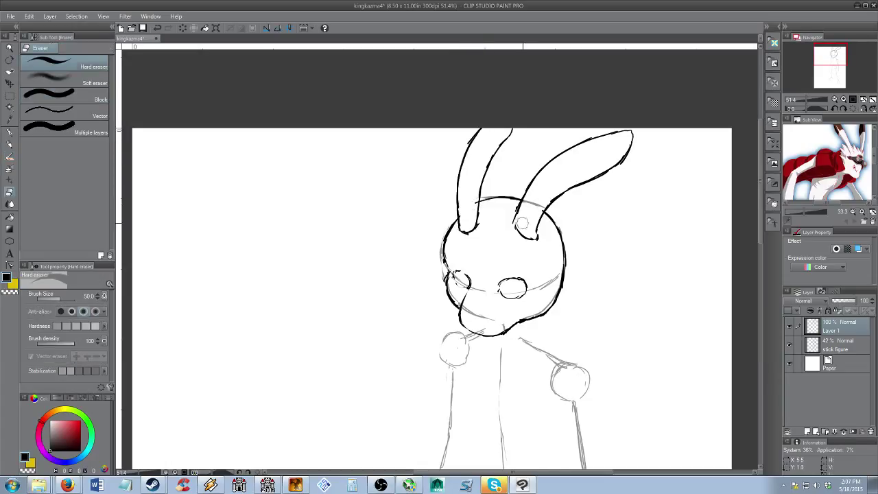
Erase the rounded base of the left ear and redraw it as a short angled line on the head
key(b)
mouse_move(360, 248)
mouse_down()
mouse_move(434, 182)
mouse_move(439, 199)
mouse_move(440, 179)
mouse_move(391, 214)
mouse_move(388, 248)
mouse_up()
key(e)
scroll(521, 208, down, 2)
mouse_move(479, 201)
mouse_down()
mouse_move(465, 203)
mouse_move(482, 194)
mouse_move(482, 208)
mouse_up()
key(b)
key(e)
key(b)
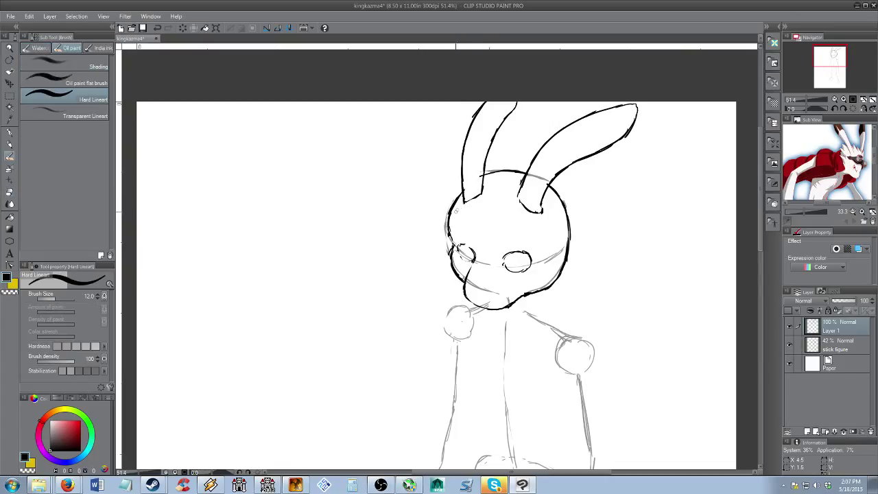
key(e)
key(b)
Undo stray strokes and redraw the right ear's rounded base as a sharp point on the head
key(ctrl+z)
mouse_move(465, 203)
mouse_down()
mouse_move(479, 196)
mouse_move(485, 215)
mouse_move(564, 194)
mouse_move(489, 194)
mouse_move(540, 211)
mouse_move(564, 238)
mouse_up()
key(ctrl+z)
key(ctrl+z)
mouse_move(450, 217)
mouse_down()
mouse_move(495, 196)
mouse_move(531, 202)
mouse_move(568, 251)
mouse_up()
key(ctrl+z)
drag(519, 199, 527, 208)
key(e)
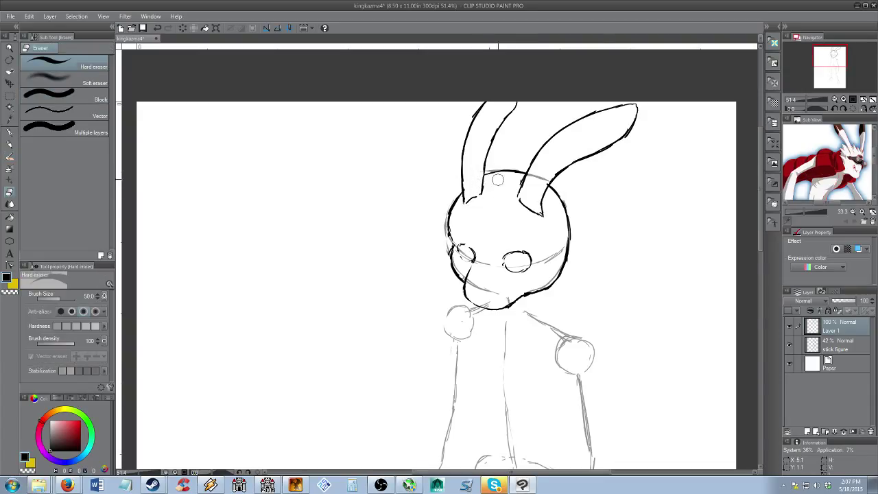
drag(509, 240, 525, 198)
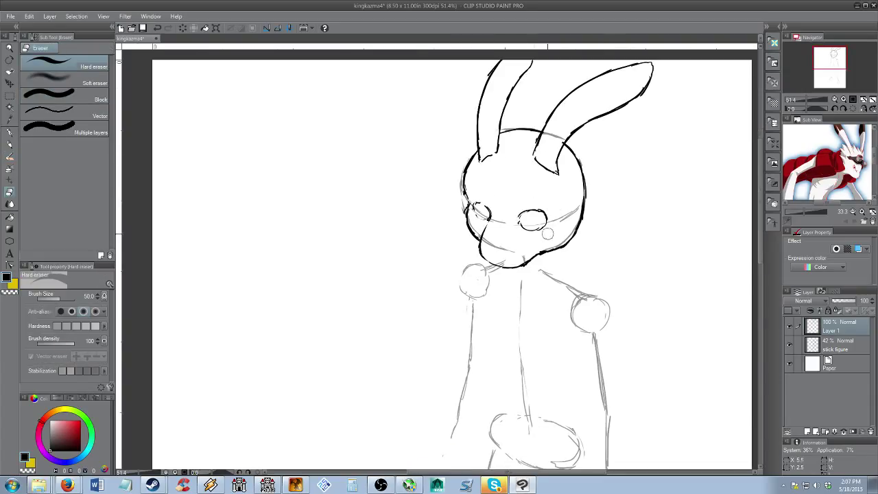
Draw a small dark nose at the tip of the muzzle and trim its upper edge
drag(514, 243, 515, 237)
key(b)
key(ctrl+z)
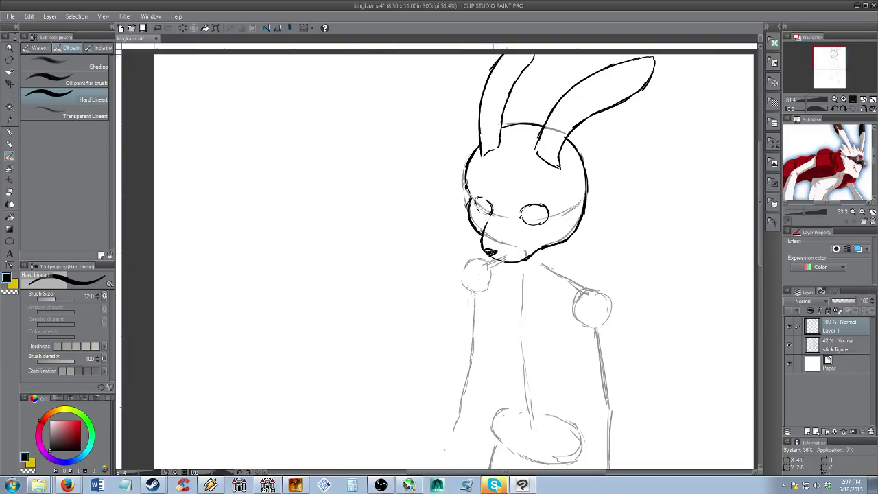
key(e)
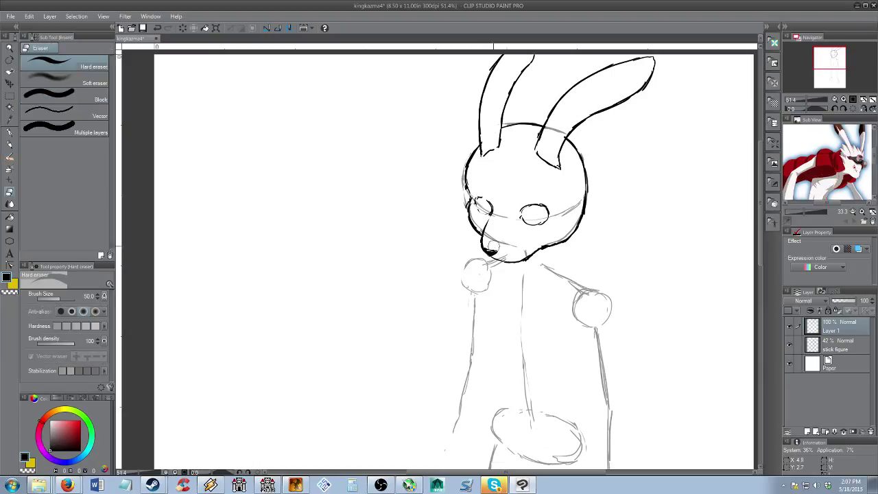
key(b)
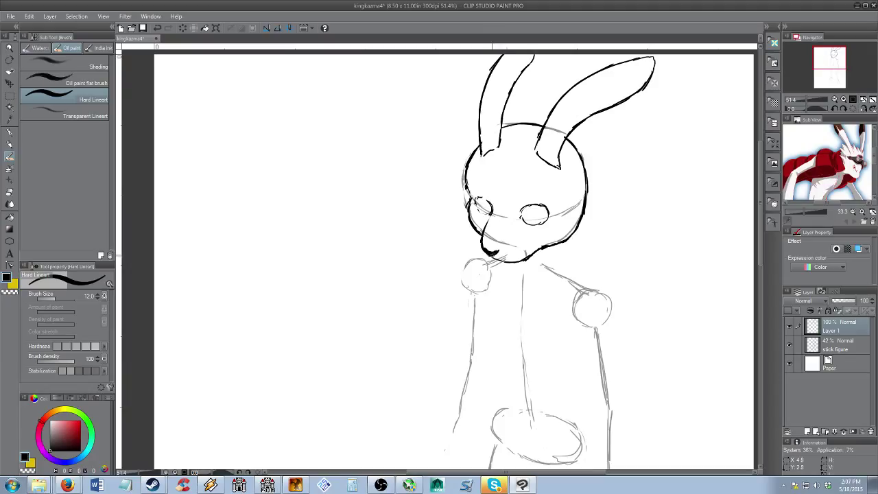
key(e)
mouse_move(529, 212)
mouse_down()
mouse_move(546, 223)
mouse_move(540, 181)
mouse_move(520, 185)
mouse_move(515, 212)
mouse_up()
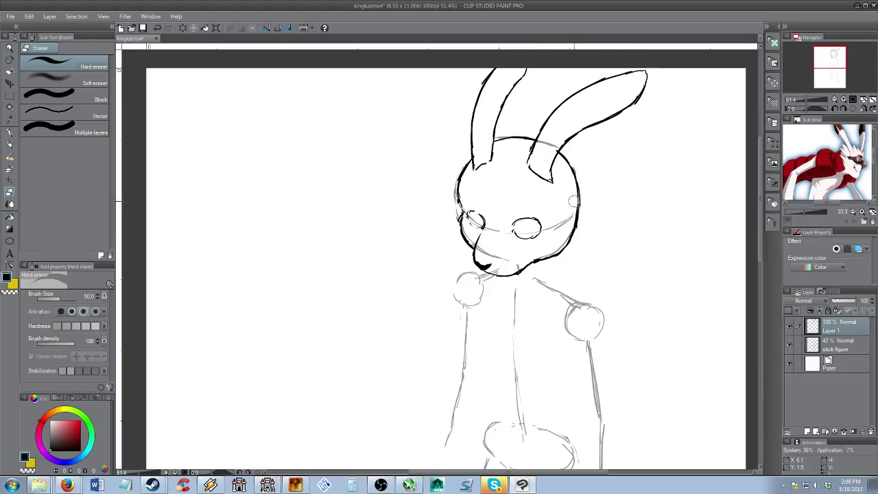
drag(533, 222, 519, 229)
drag(873, 159, 874, 165)
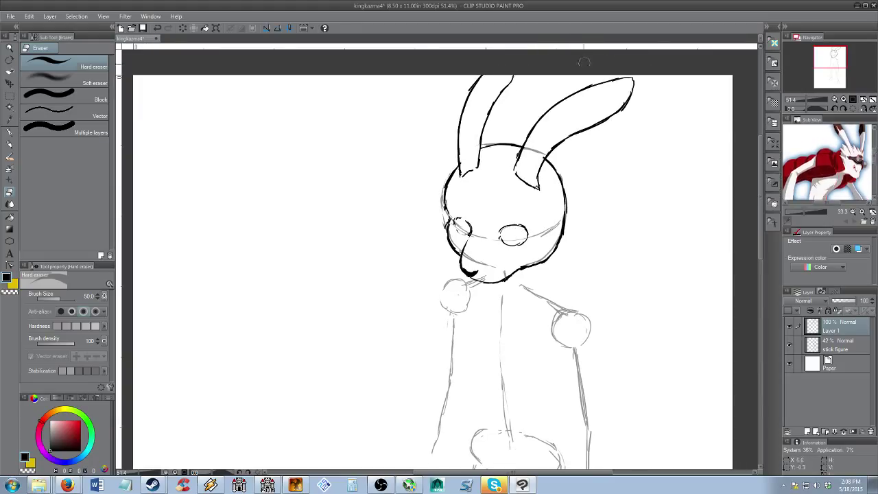
drag(537, 228, 537, 222)
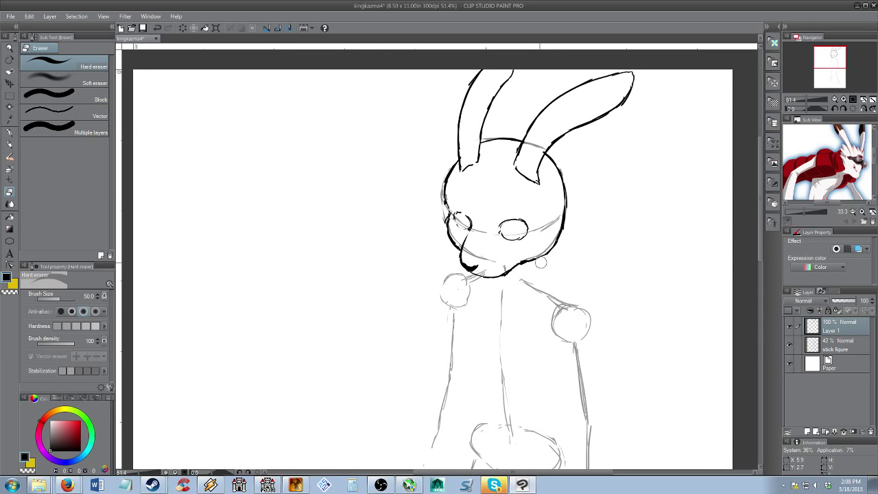
Draw a curved neck line beneath the chin, rising to the right side of the jaw
key(b)
drag(507, 249, 491, 233)
alt+click(496, 229)
ctrl+click(491, 234)
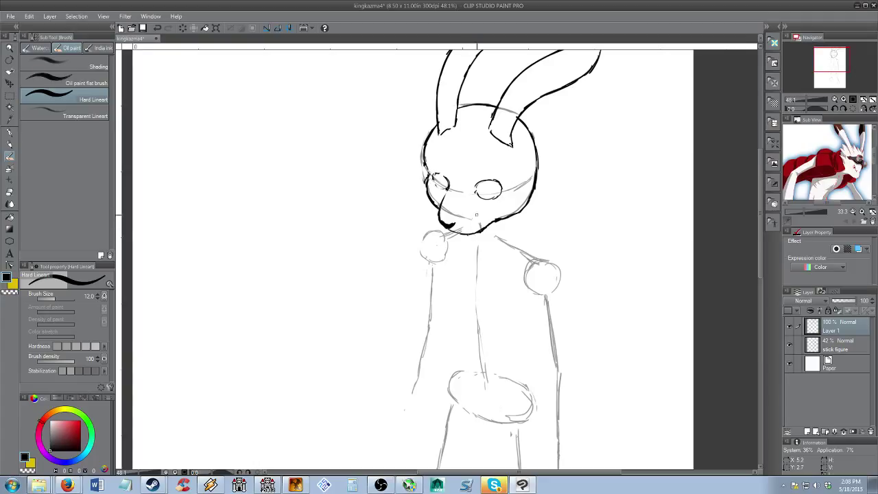
drag(480, 222, 483, 235)
mouse_move(472, 242)
mouse_down()
mouse_move(490, 247)
mouse_move(514, 227)
mouse_up()
key(e)
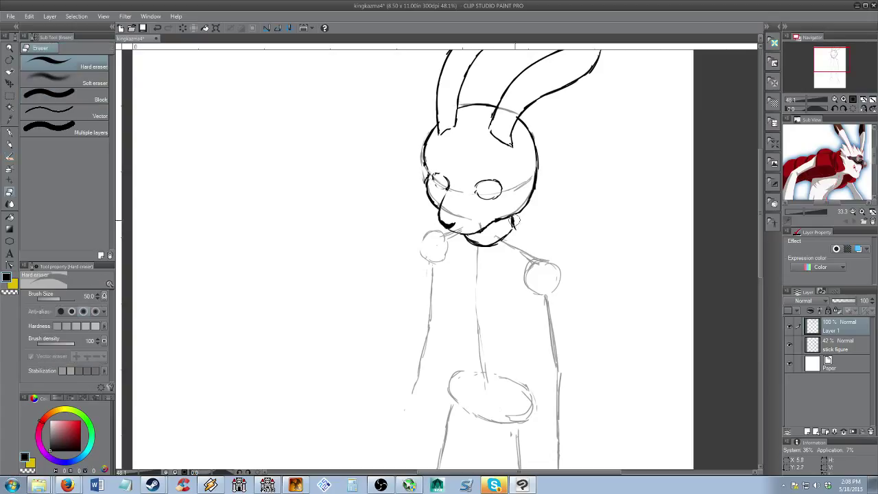
drag(834, 158, 827, 164)
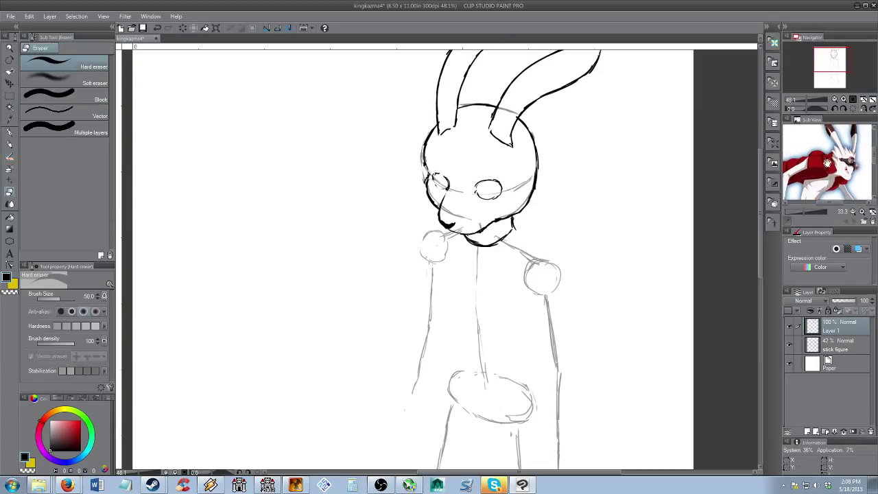
Rework the neck, erasing the curve down to short strokes beside the jaw and at the throat
key(b)
mouse_move(514, 226)
mouse_down()
mouse_move(512, 217)
mouse_move(512, 230)
mouse_move(477, 241)
mouse_up()
key(e)
key(b)
drag(470, 242, 505, 236)
key(ctrl+z)
key(e)
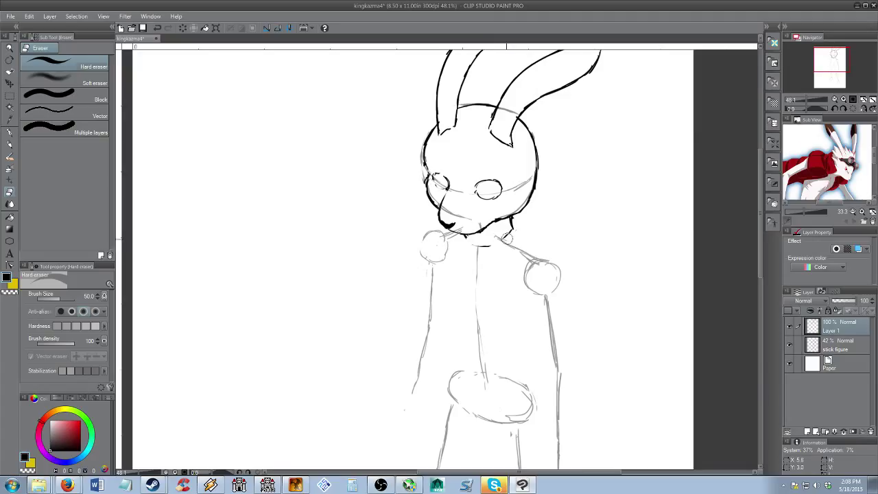
Draw the right shoulder slope down from the neck and a short left shoulder line beside the muzzle
key(b)
drag(512, 220, 555, 256)
key(e)
mouse_move(516, 248)
mouse_down()
mouse_move(506, 247)
mouse_move(512, 240)
mouse_up()
key(b)
drag(436, 217, 425, 224)
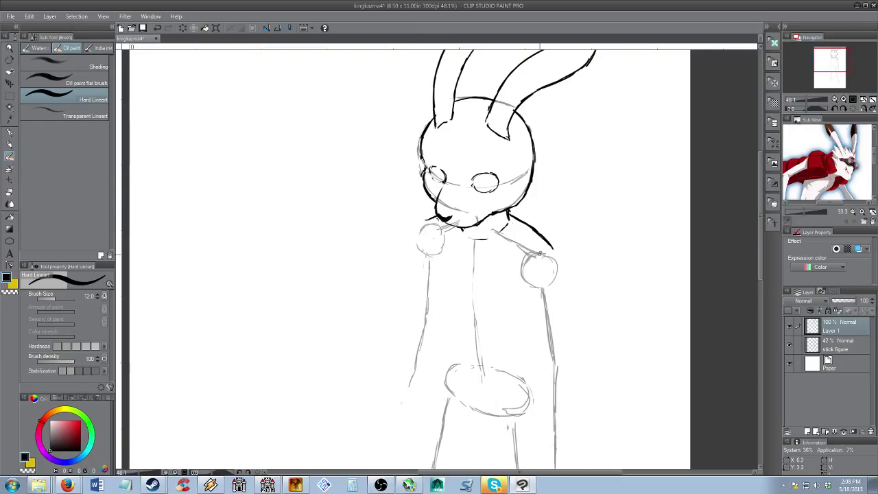
drag(503, 251, 504, 258)
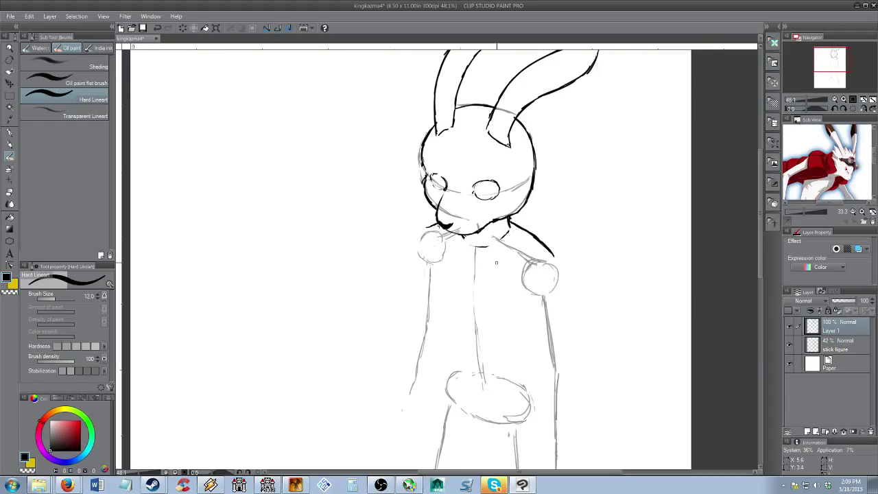
drag(491, 260, 493, 253)
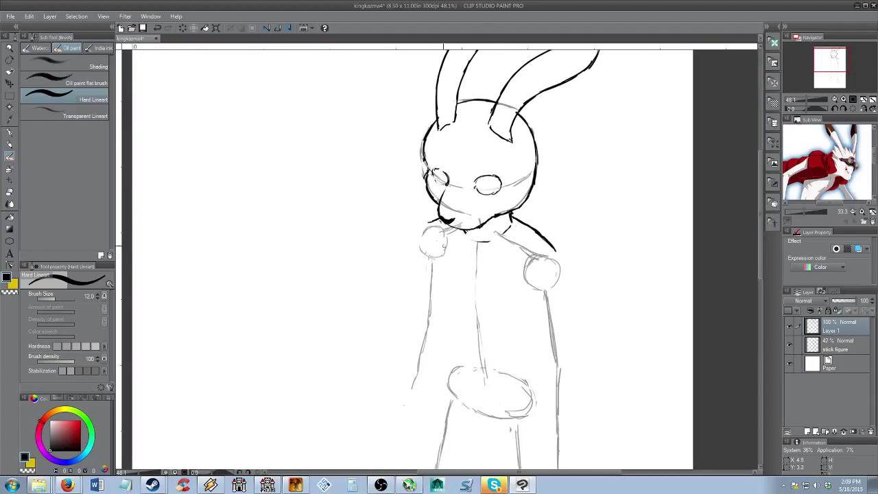
Draw the curved lower chest line between the shoulders and outline the round right shoulder over its guide circle
mouse_move(425, 225)
mouse_down()
mouse_move(454, 275)
mouse_move(481, 280)
mouse_up()
mouse_move(437, 255)
mouse_down()
mouse_move(492, 283)
mouse_move(511, 282)
mouse_up()
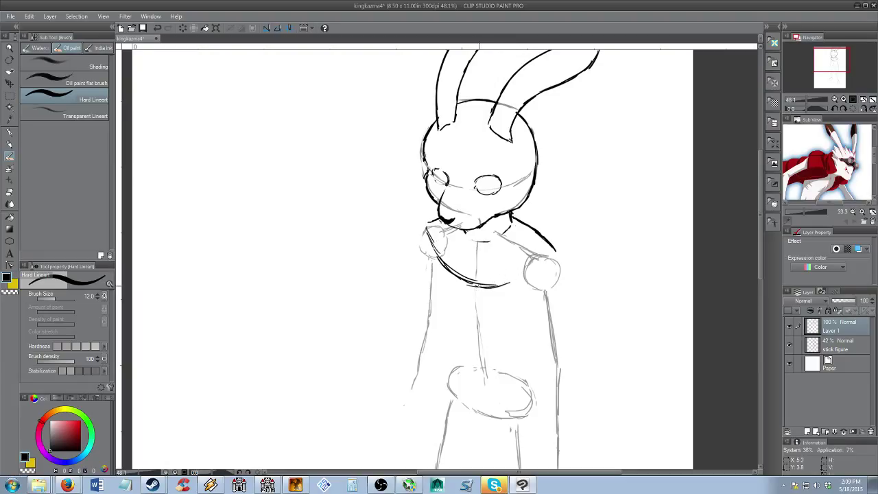
mouse_move(479, 286)
mouse_down()
mouse_move(553, 257)
mouse_move(556, 245)
mouse_move(562, 258)
mouse_move(528, 264)
mouse_move(531, 284)
mouse_up()
mouse_move(529, 261)
mouse_down()
mouse_move(556, 254)
mouse_move(561, 291)
mouse_up()
drag(562, 256, 565, 277)
key(e)
key(b)
Draw the left and right collarbone lines below the neck, cleaning up their inner ends
mouse_move(522, 258)
mouse_down()
mouse_move(528, 288)
mouse_move(554, 296)
mouse_move(529, 266)
mouse_move(531, 255)
mouse_move(547, 256)
mouse_move(559, 271)
mouse_move(552, 292)
mouse_move(529, 273)
mouse_move(530, 286)
mouse_move(498, 279)
mouse_move(435, 246)
mouse_move(451, 262)
mouse_up()
key(e)
key(b)
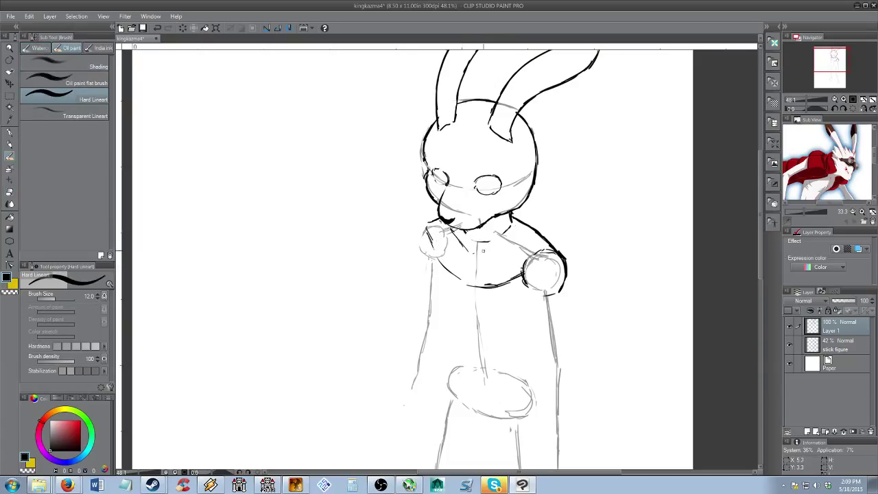
mouse_move(476, 254)
mouse_down()
mouse_move(500, 246)
mouse_move(523, 251)
mouse_move(484, 250)
mouse_up()
key(e)
key(b)
drag(488, 253, 521, 249)
key(e)
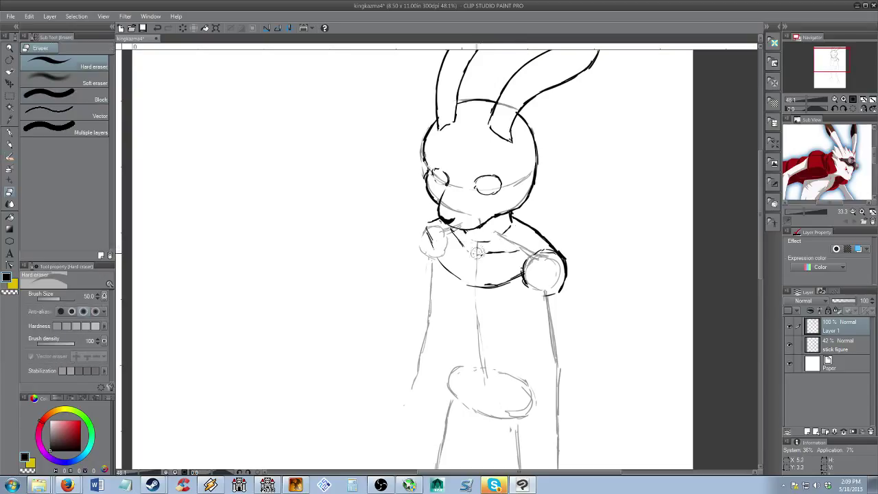
key(b)
mouse_move(428, 240)
mouse_down()
mouse_move(430, 271)
mouse_move(476, 248)
mouse_up()
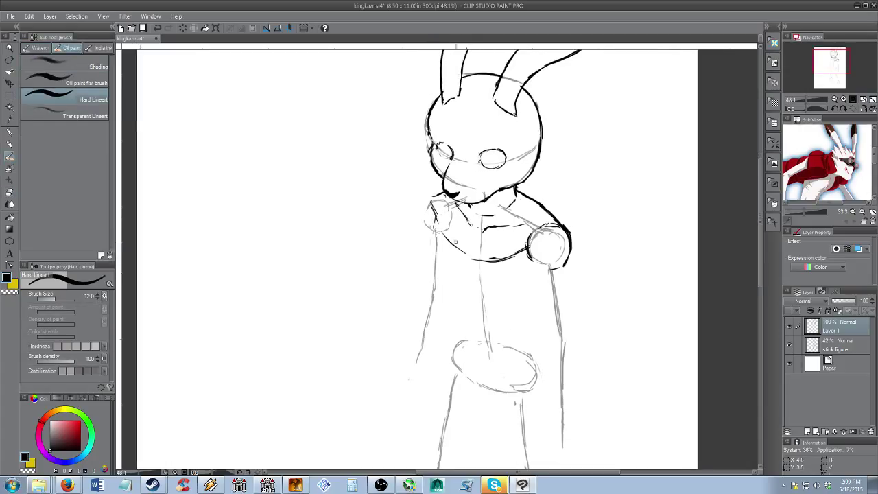
Draw the torso's centre line from the collarbones down to the pelvis guide and thin it with the eraser
key(ctrl+z)
mouse_move(483, 204)
mouse_down()
mouse_move(472, 253)
mouse_move(478, 207)
mouse_move(472, 252)
mouse_move(477, 233)
mouse_move(469, 227)
mouse_up()
key(ctrl+z)
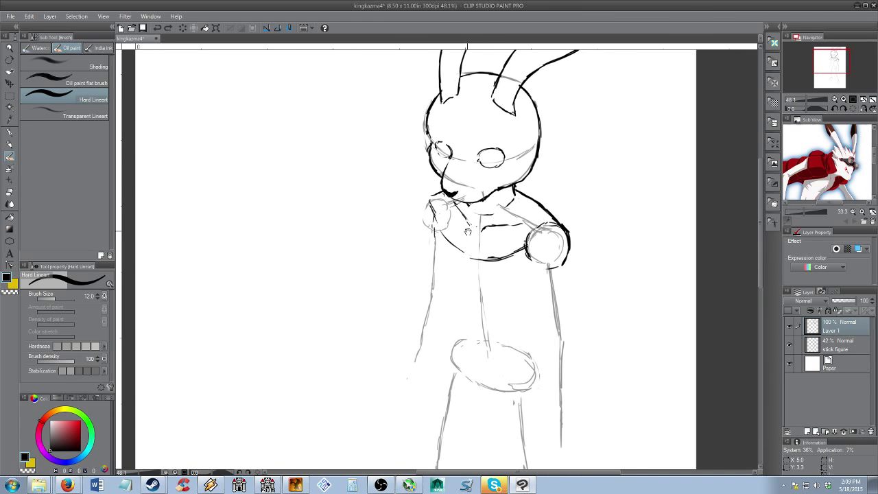
mouse_move(476, 215)
mouse_down()
mouse_move(466, 272)
mouse_move(470, 259)
mouse_move(477, 326)
mouse_up()
drag(475, 310, 488, 365)
key(e)
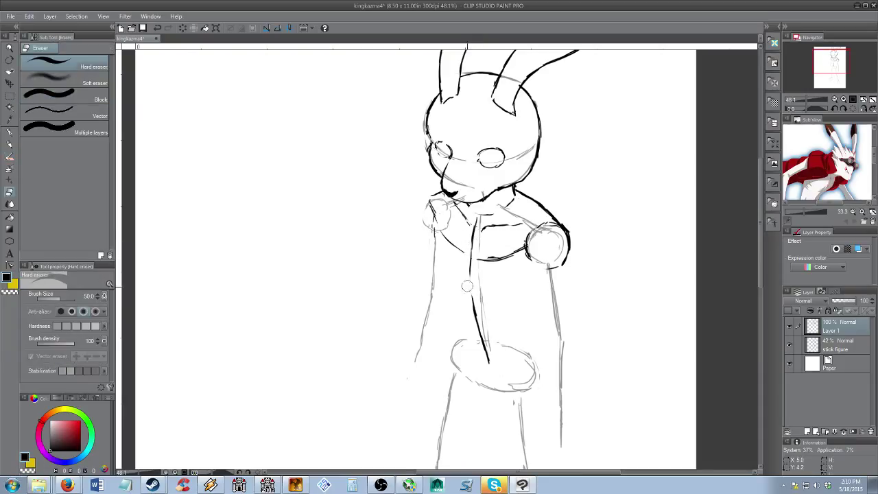
drag(473, 307, 488, 366)
key(b)
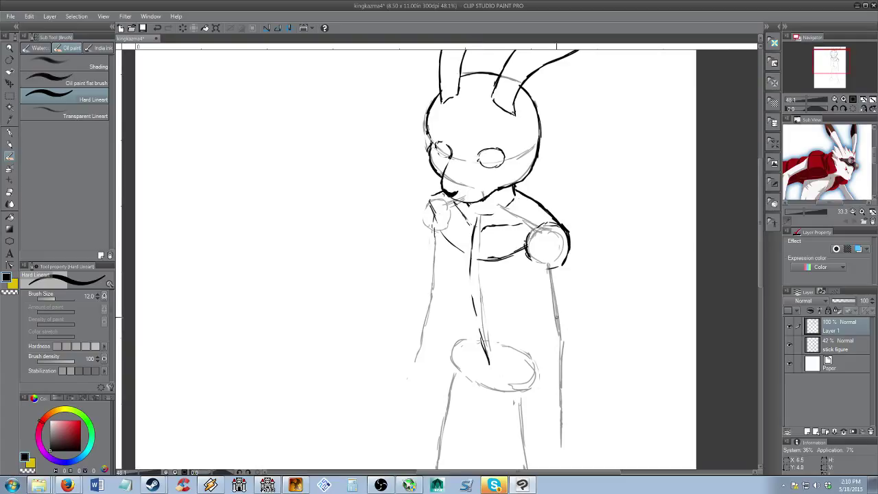
Draw both sides of the torso below the shoulders and close the ribcage with two curved lines across the waist
drag(435, 229, 436, 242)
drag(485, 353, 480, 334)
mouse_move(436, 233)
mouse_down()
mouse_move(440, 274)
mouse_move(455, 295)
mouse_move(527, 299)
mouse_move(548, 268)
mouse_up()
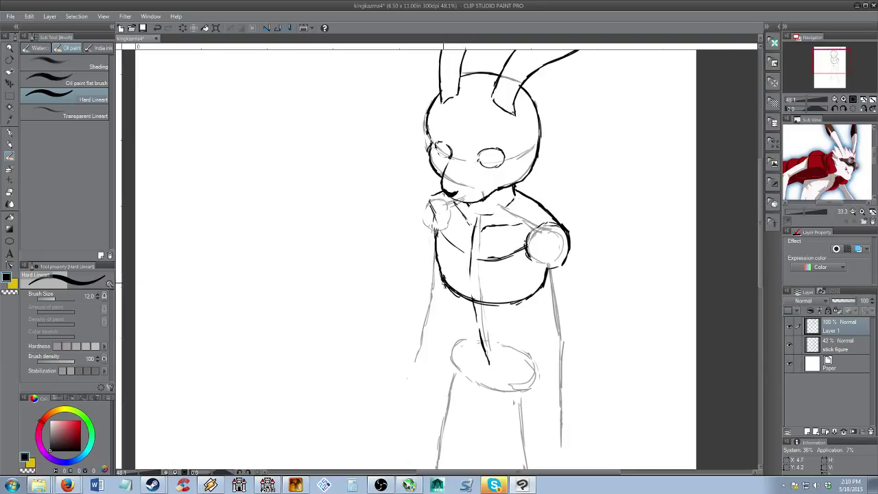
mouse_move(450, 303)
mouse_down()
mouse_move(494, 322)
mouse_move(533, 309)
mouse_move(541, 292)
mouse_move(533, 314)
mouse_up()
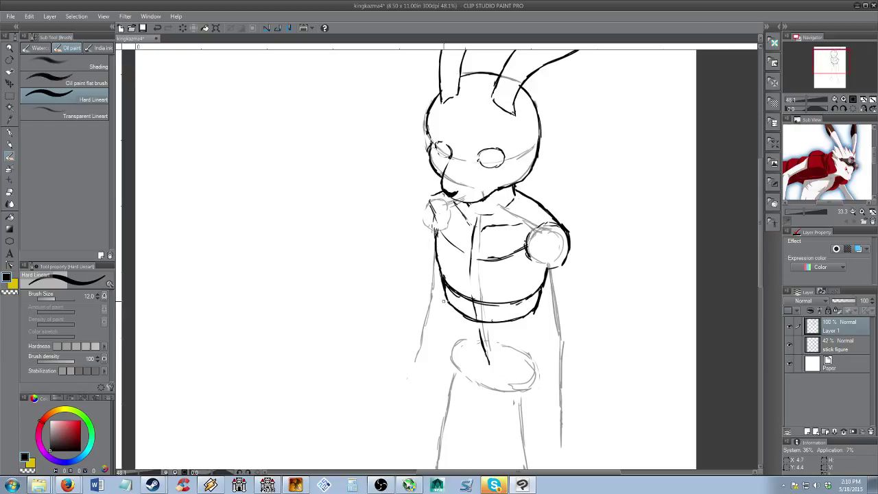
Extend the chest centre line to the waist, add short rib marks, and erase parts of the upper waist curve
key(e)
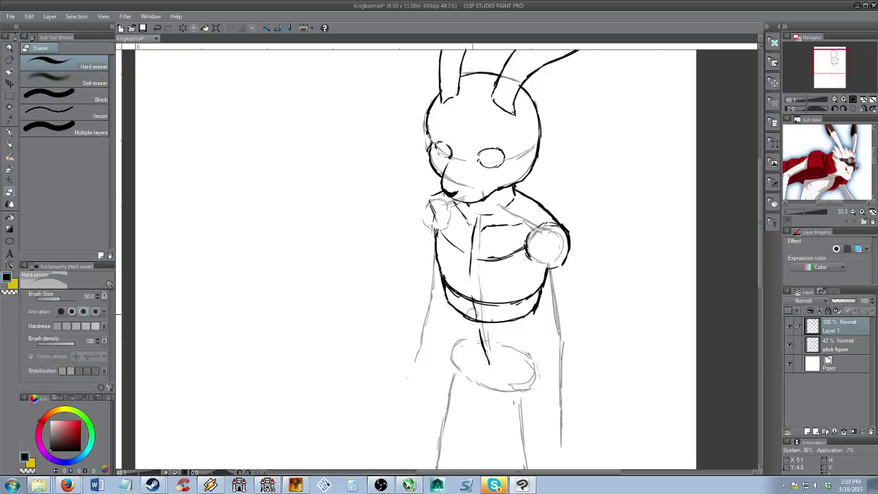
key(b)
drag(450, 299, 455, 303)
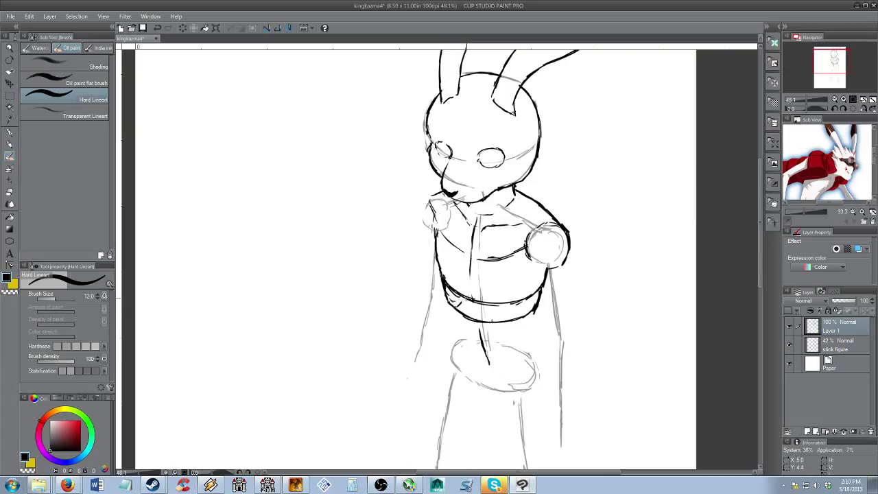
mouse_move(472, 267)
mouse_down()
mouse_move(471, 295)
mouse_move(483, 310)
mouse_move(502, 317)
mouse_move(532, 298)
mouse_move(506, 317)
mouse_up()
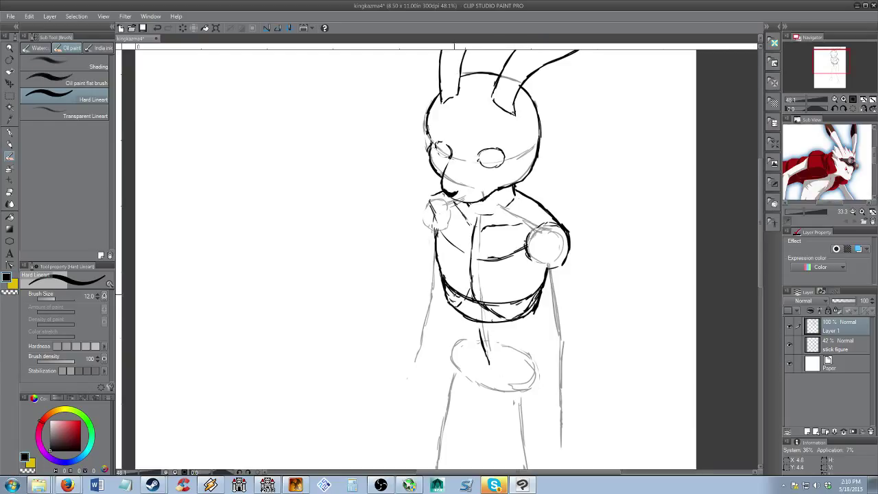
key(e)
mouse_move(528, 294)
mouse_down()
mouse_move(490, 302)
mouse_move(504, 313)
mouse_move(467, 292)
mouse_up()
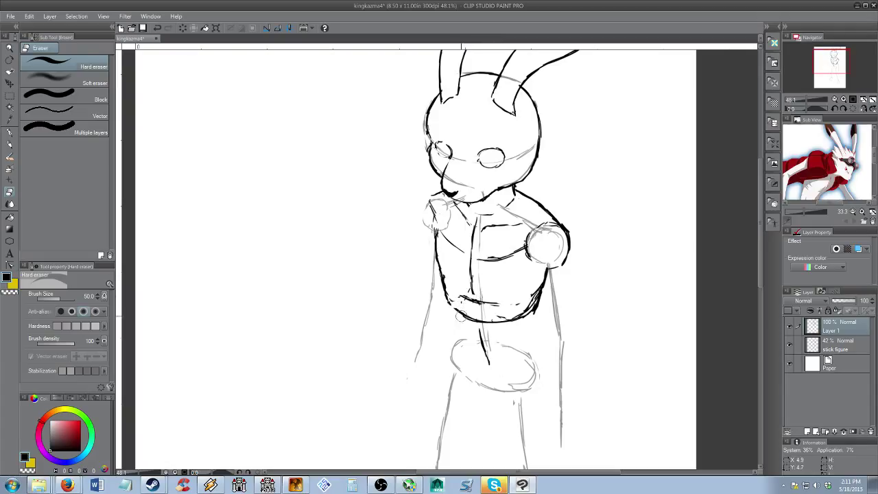
Draw the waist sides and hip line down to the crotch with a curved right thigh opening, erasing the belly's centre line
key(b)
mouse_move(446, 298)
mouse_down()
mouse_move(451, 339)
mouse_move(486, 388)
mouse_move(522, 363)
mouse_move(544, 369)
mouse_up()
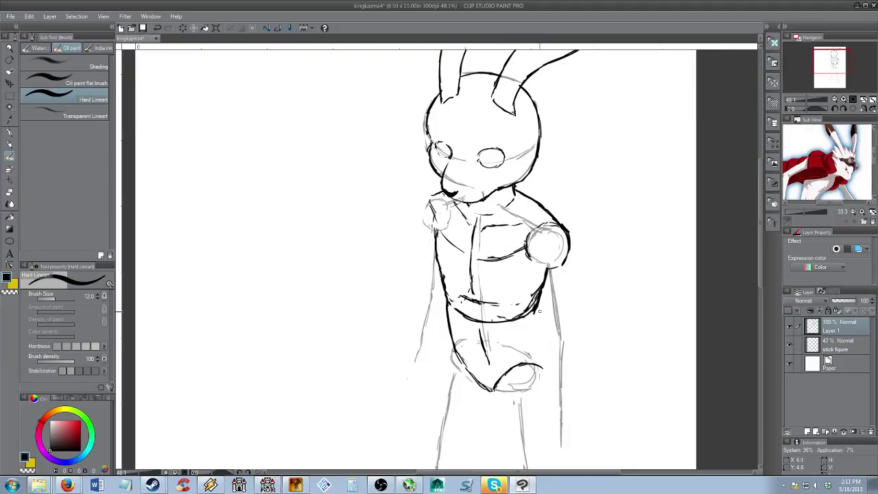
drag(537, 305, 540, 364)
key(e)
mouse_move(481, 331)
mouse_down()
mouse_move(466, 313)
mouse_move(516, 318)
mouse_move(485, 315)
mouse_move(457, 328)
mouse_move(524, 282)
mouse_move(504, 301)
mouse_up()
Redraw the chest muscles with a lower right pectoral curve, a left side contour and a stronger centre line
key(b)
mouse_move(507, 266)
mouse_down()
mouse_move(514, 294)
mouse_move(505, 257)
mouse_move(458, 273)
mouse_up()
key(e)
key(b)
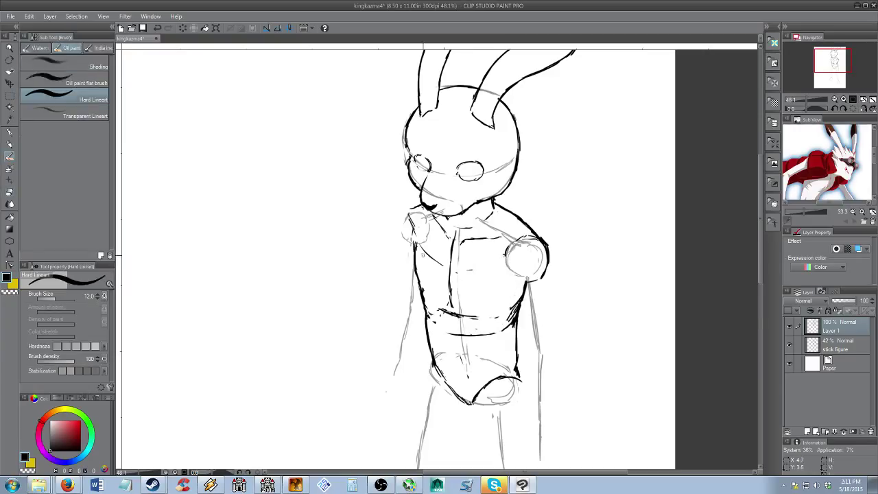
mouse_move(418, 251)
mouse_down()
mouse_move(415, 267)
mouse_move(428, 286)
mouse_move(418, 279)
mouse_up()
drag(452, 249, 447, 284)
mouse_move(461, 295)
mouse_down()
mouse_move(502, 284)
mouse_move(498, 290)
mouse_up()
key(ctrl+z)
key(e)
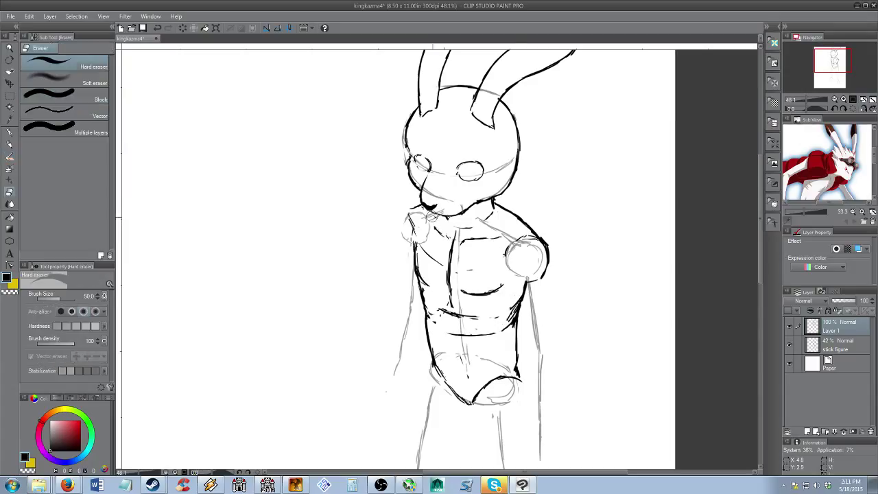
key(p)
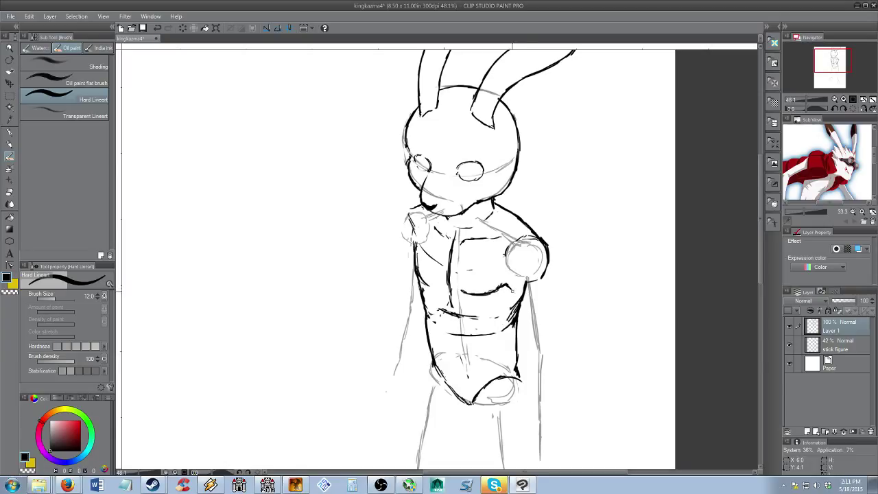
Draw the right upper arm from the shoulder and armpit down to a rounded elbow around the guide line
mouse_move(511, 286)
mouse_down()
mouse_move(514, 317)
mouse_move(541, 363)
mouse_move(553, 323)
mouse_up()
mouse_move(547, 268)
mouse_down()
mouse_move(554, 318)
mouse_move(542, 363)
mouse_move(550, 360)
mouse_up()
drag(531, 357, 544, 365)
drag(539, 363, 553, 353)
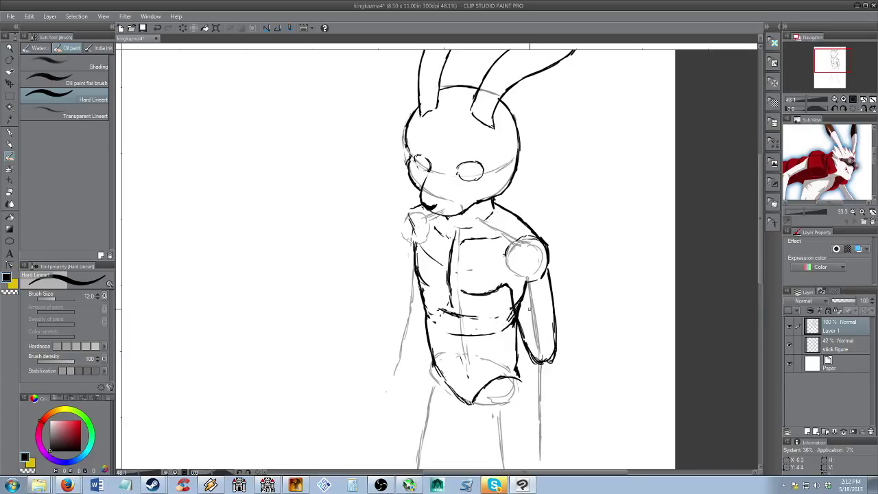
key(e)
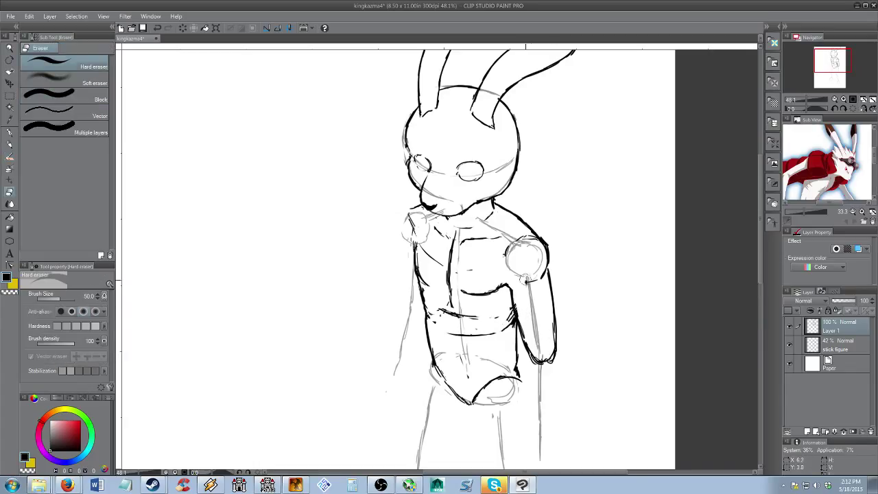
Draw the right forearm from the elbow down to a narrow wrist around the guide line, cleaning up the elbow
scroll(538, 304, down, 2)
key(b)
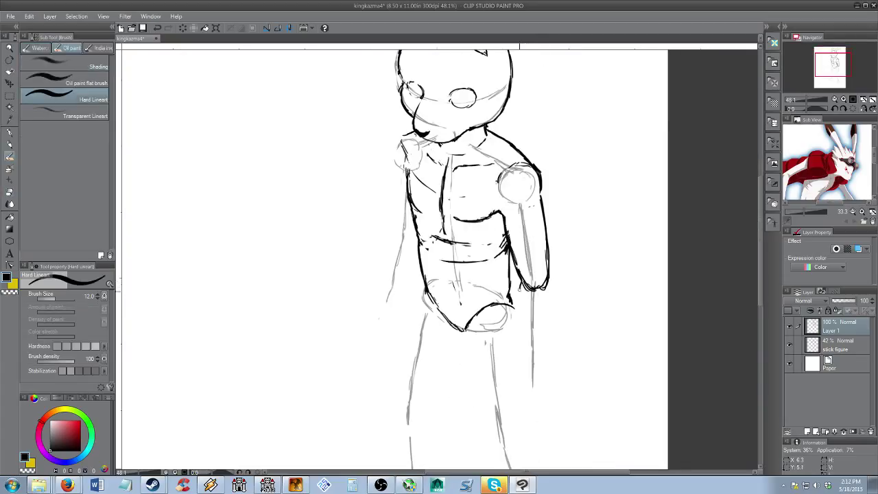
mouse_move(520, 287)
mouse_down()
mouse_move(533, 379)
mouse_move(549, 275)
mouse_up()
key(e)
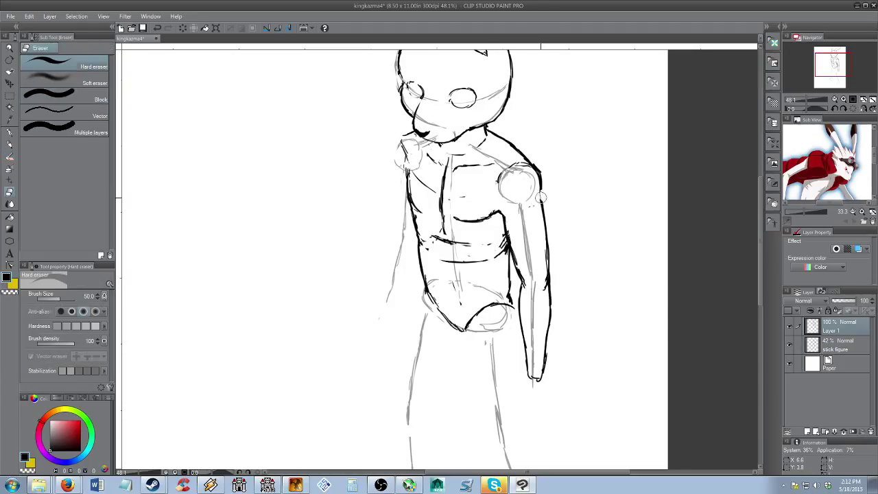
key(b)
drag(524, 287, 520, 323)
drag(530, 374, 539, 378)
key(e)
key(b)
key(e)
drag(553, 294, 550, 314)
key(b)
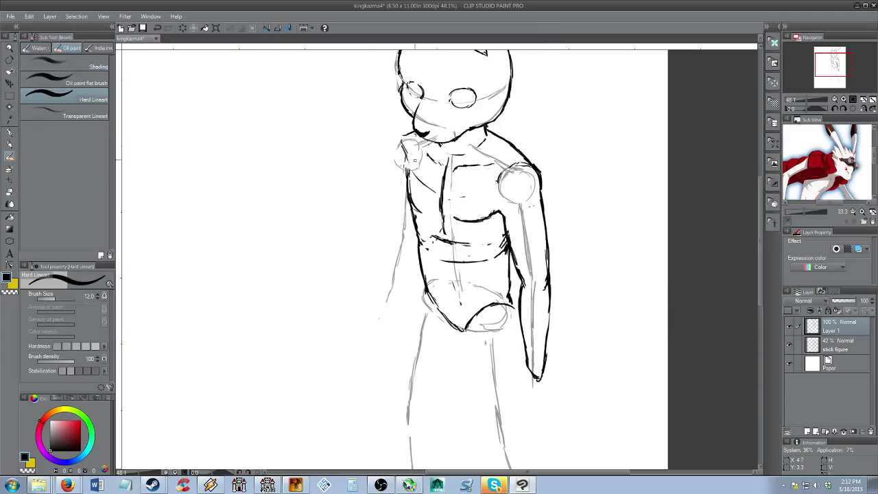
Draw the left shoulder, upper arm and forearm down to the wrist along the skeleton's arm guide
mouse_move(412, 136)
mouse_down()
mouse_move(390, 154)
mouse_move(394, 169)
mouse_move(403, 162)
mouse_up()
key(e)
key(b)
drag(391, 169, 391, 223)
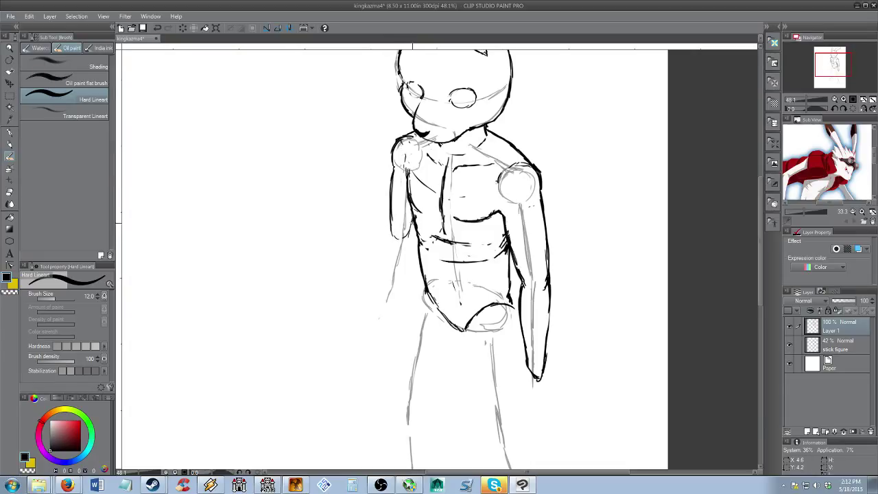
mouse_move(390, 230)
mouse_down()
mouse_move(382, 295)
mouse_move(391, 306)
mouse_move(409, 247)
mouse_up()
key(e)
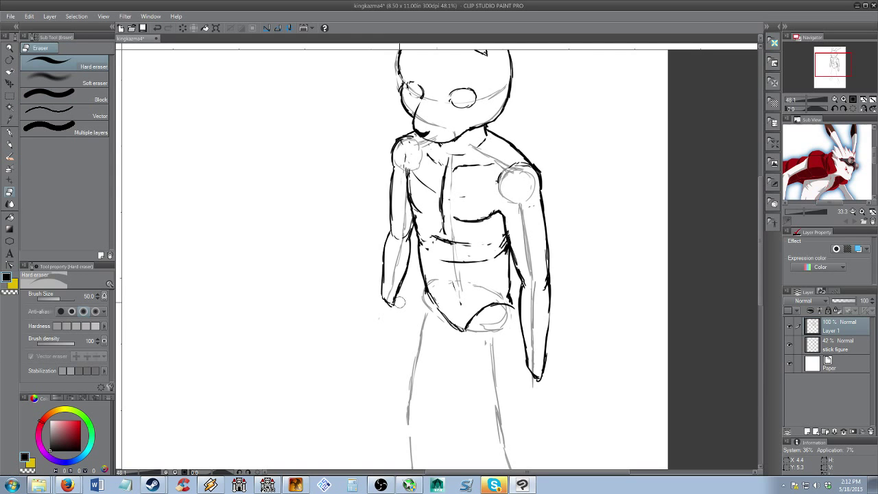
Replace the curved thigh opening with a full right thigh running from the crotch and hip down to a rounded knee
key(alt+space)
mouse_move(471, 242)
mouse_down()
mouse_move(473, 256)
mouse_move(467, 251)
mouse_up()
scroll(465, 251, up, 2)
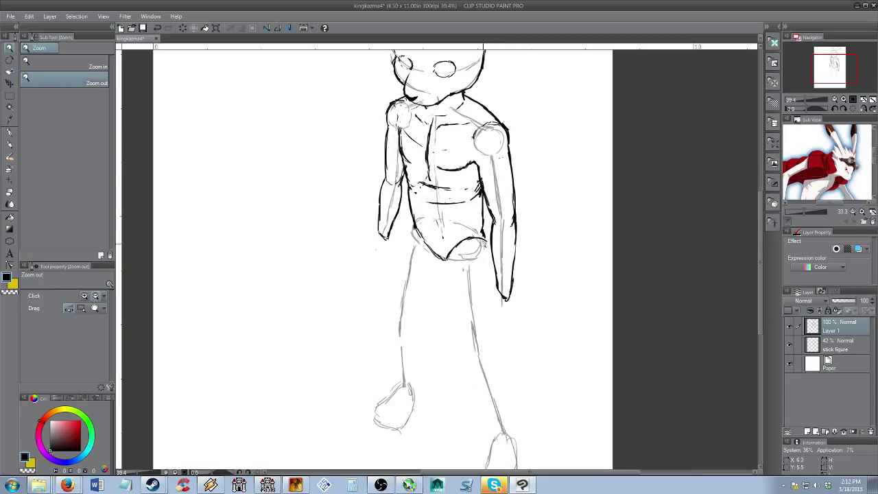
key(p)
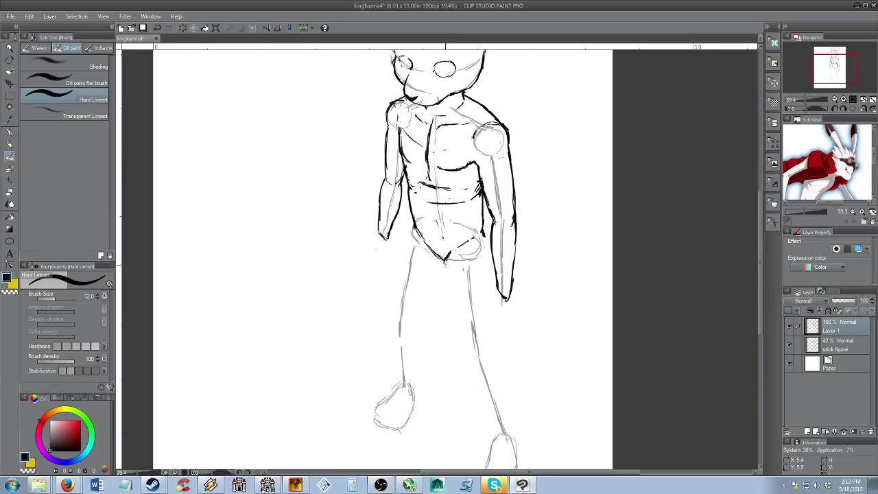
mouse_move(446, 259)
mouse_down()
mouse_move(453, 319)
mouse_move(469, 354)
mouse_up()
drag(484, 234, 488, 265)
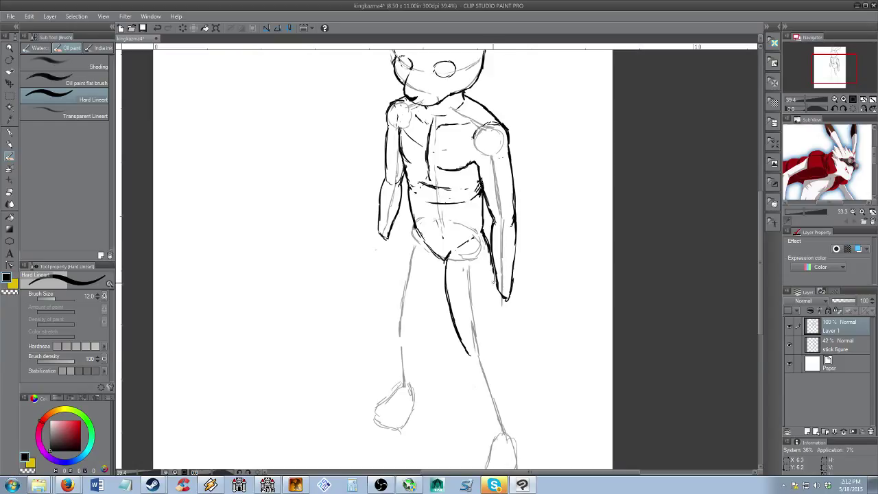
mouse_move(473, 358)
mouse_down()
mouse_move(493, 356)
mouse_move(494, 272)
mouse_up()
mouse_move(495, 272)
mouse_down()
mouse_move(495, 322)
mouse_move(456, 300)
mouse_up()
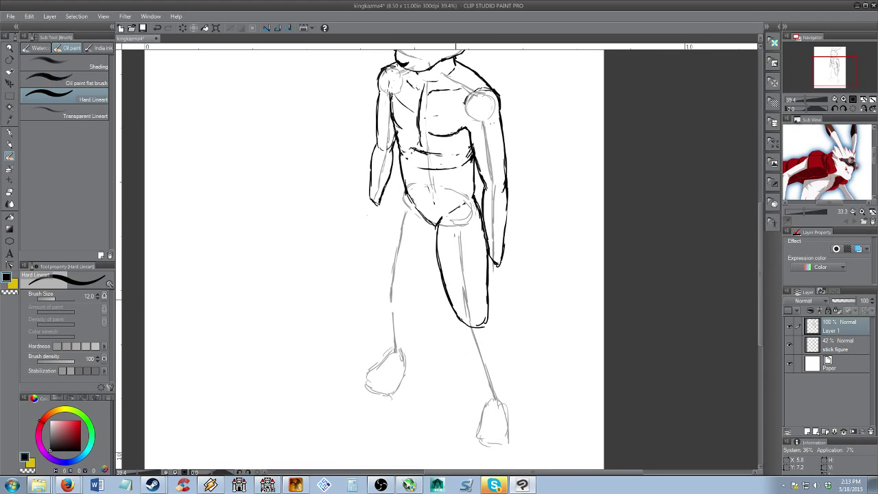
drag(450, 255, 459, 264)
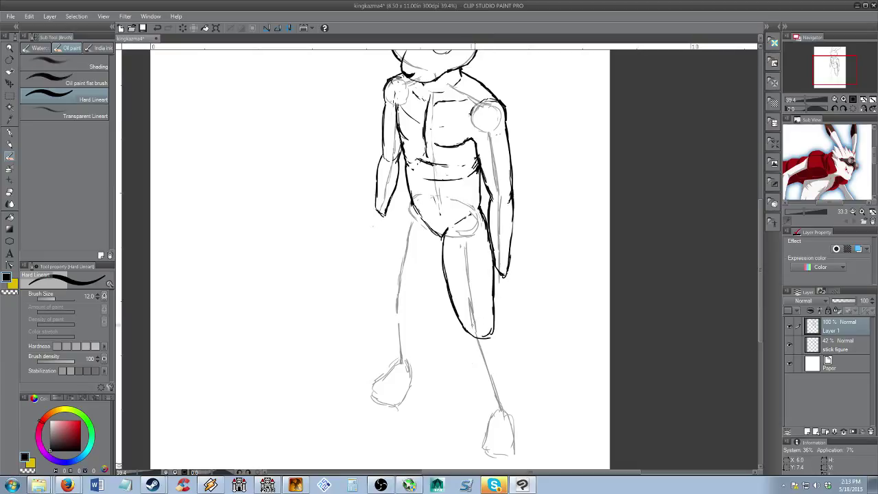
Draw the right lower leg tapering to the ankle, adding a knee circle and cleaning up the shin line
mouse_move(468, 330)
mouse_down()
mouse_move(484, 327)
mouse_move(487, 338)
mouse_move(472, 335)
mouse_move(469, 352)
mouse_move(491, 409)
mouse_up()
mouse_move(474, 377)
mouse_down()
mouse_move(489, 410)
mouse_move(508, 414)
mouse_up()
drag(493, 324, 507, 408)
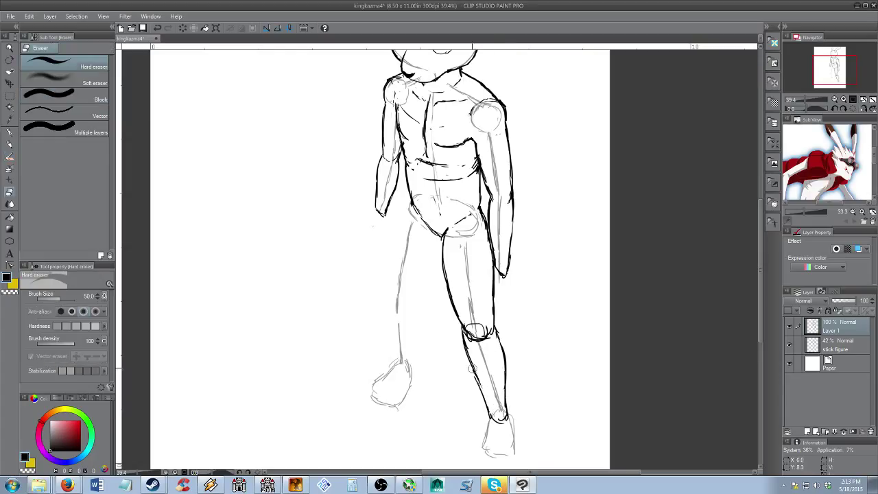
key(e)
key(p)
key(e)
key(b)
drag(463, 330, 467, 349)
drag(463, 334, 484, 399)
key(e)
Draw the left thigh from the hip down to a rounded knee and back up to the crotch
key(p)
drag(410, 196, 385, 281)
mouse_move(396, 248)
mouse_down()
mouse_move(385, 298)
mouse_move(391, 312)
mouse_move(405, 314)
mouse_move(421, 297)
mouse_move(414, 310)
mouse_move(441, 262)
mouse_move(432, 295)
mouse_up()
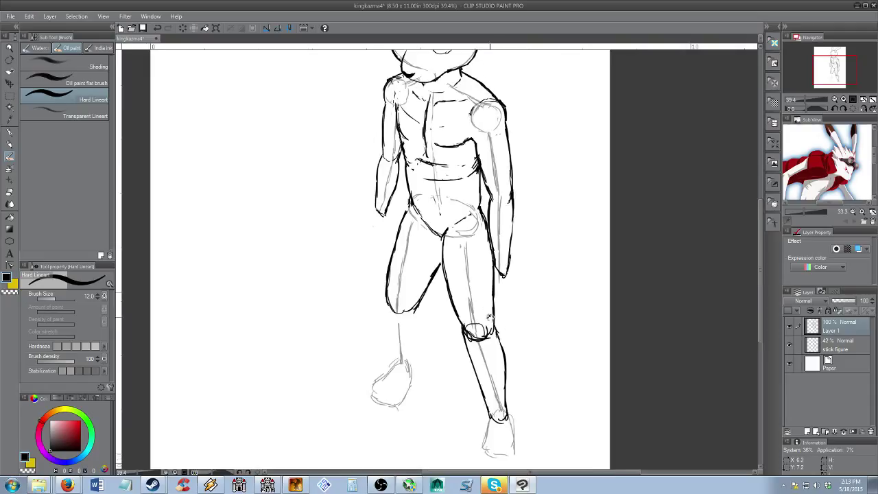
Outline the right foot from the ankle to a broad rounded toe, checking the reference picture's lower part
scroll(490, 317, down, 2)
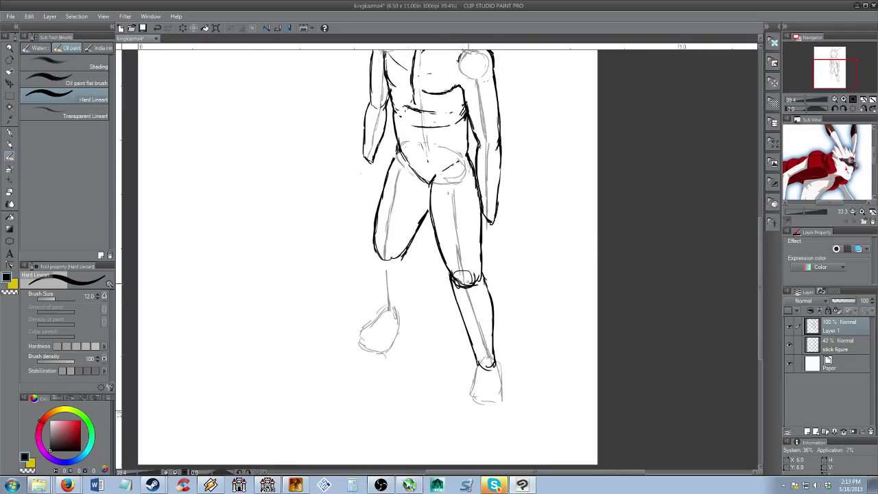
drag(478, 367, 468, 412)
mouse_move(832, 177)
mouse_down()
mouse_move(832, 154)
mouse_move(834, 171)
mouse_move(825, 162)
mouse_up()
scroll(830, 162, up, 4)
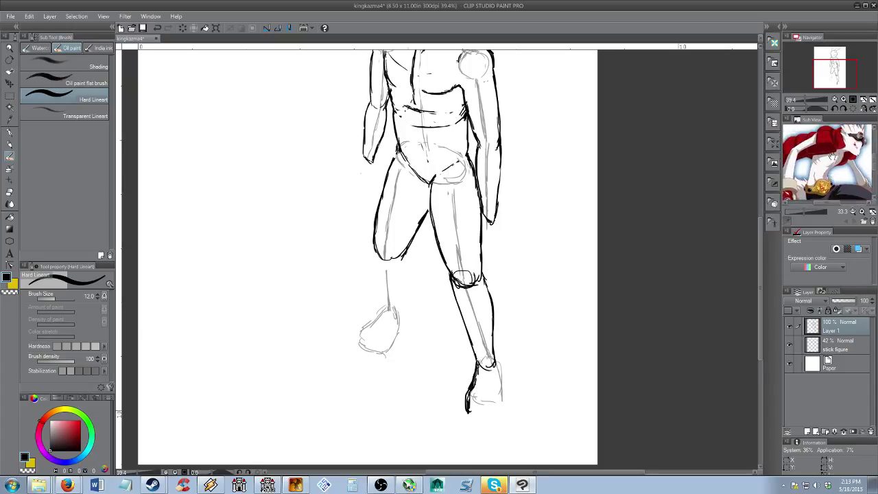
scroll(837, 160, up, 1)
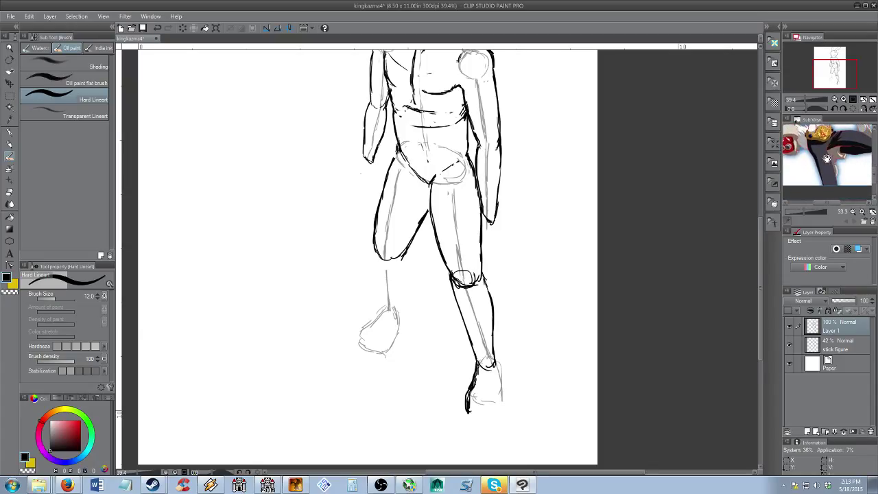
scroll(827, 144, down, 3)
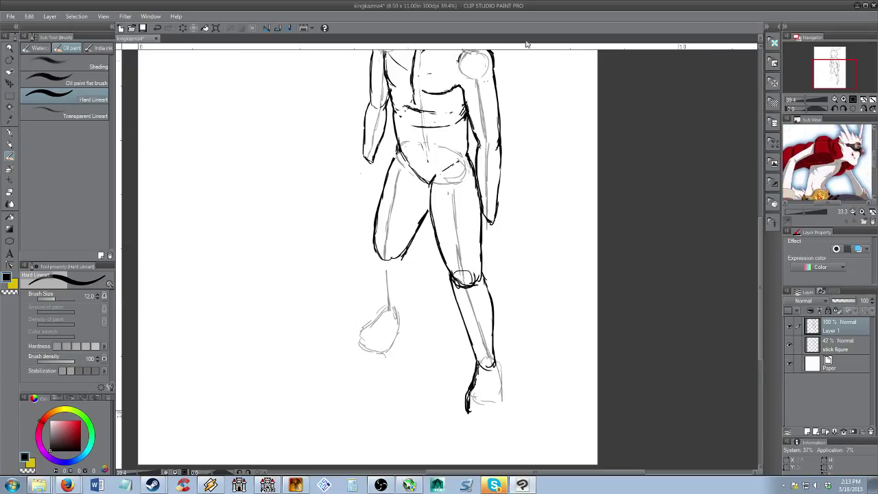
mouse_move(469, 406)
mouse_down()
mouse_move(495, 423)
mouse_move(508, 417)
mouse_up()
drag(498, 362, 511, 418)
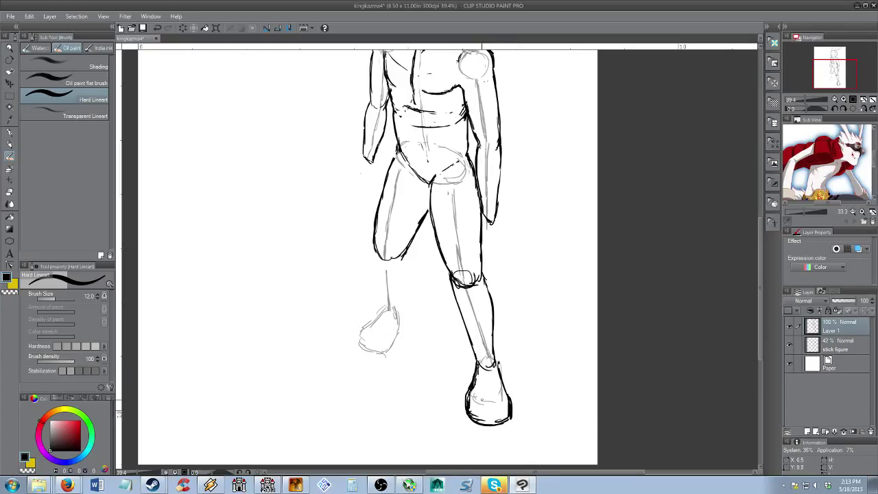
Rework the right foot by erasing its inner side and redrawing it with a slightly longer, wider toe
key(e)
mouse_move(479, 370)
mouse_down()
mouse_move(471, 404)
mouse_move(490, 404)
mouse_move(472, 403)
mouse_up()
key(b)
key(ctrl+z)
mouse_move(463, 398)
mouse_down()
mouse_move(467, 414)
mouse_move(485, 430)
mouse_move(511, 421)
mouse_move(468, 415)
mouse_up()
key(e)
key(b)
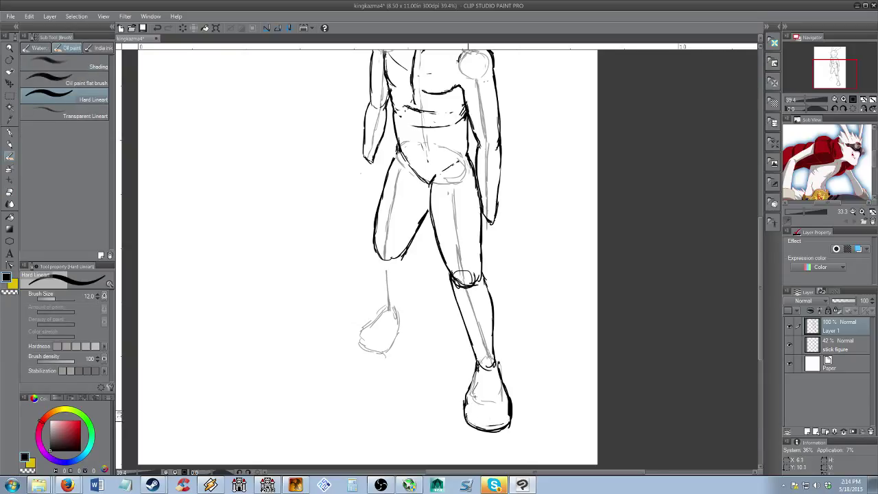
drag(476, 366, 468, 388)
Draw the left knee circle, lower leg and rounded foot over the guide, trimming the line at the ankle
drag(375, 242, 385, 314)
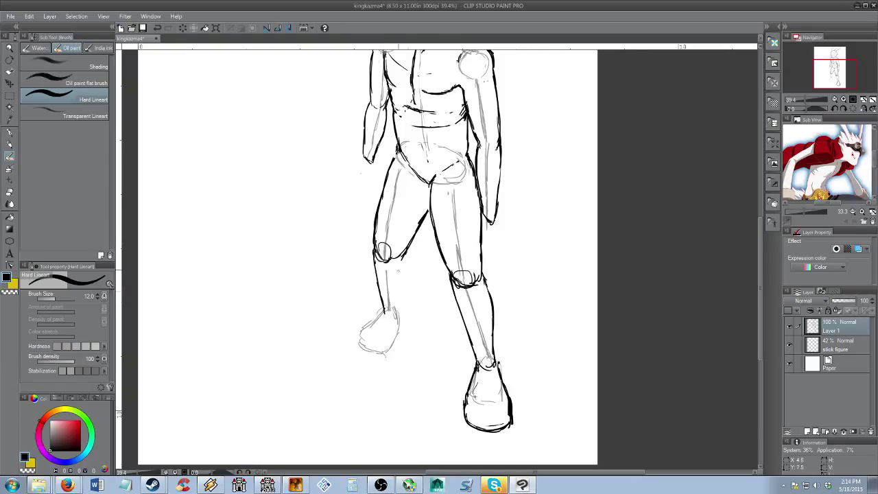
mouse_move(403, 260)
mouse_down()
mouse_move(397, 317)
mouse_move(404, 288)
mouse_move(358, 346)
mouse_move(358, 354)
mouse_move(394, 363)
mouse_move(399, 351)
mouse_up()
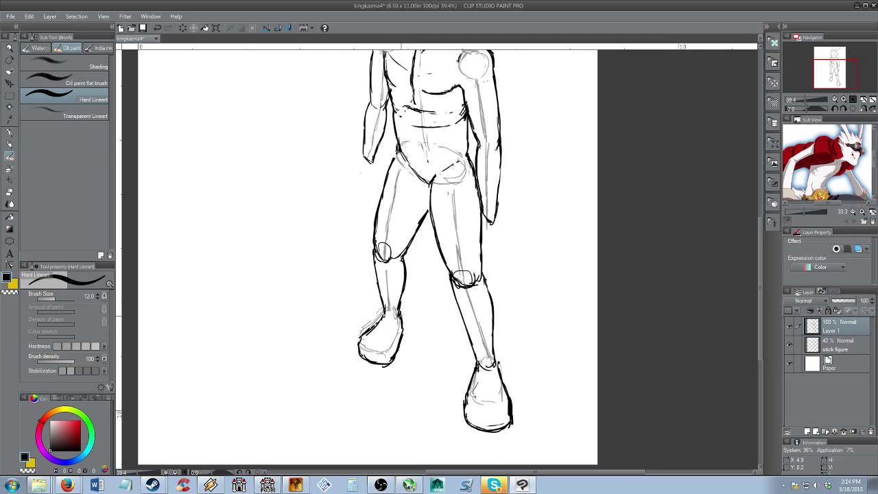
key(e)
drag(398, 313, 402, 330)
Select the left leg's sketch lines, move them outward to widen the stance, and deselect
key(alt+space)
mouse_move(422, 286)
mouse_down()
mouse_move(414, 274)
mouse_move(410, 291)
mouse_up()
scroll(410, 282, up, 2)
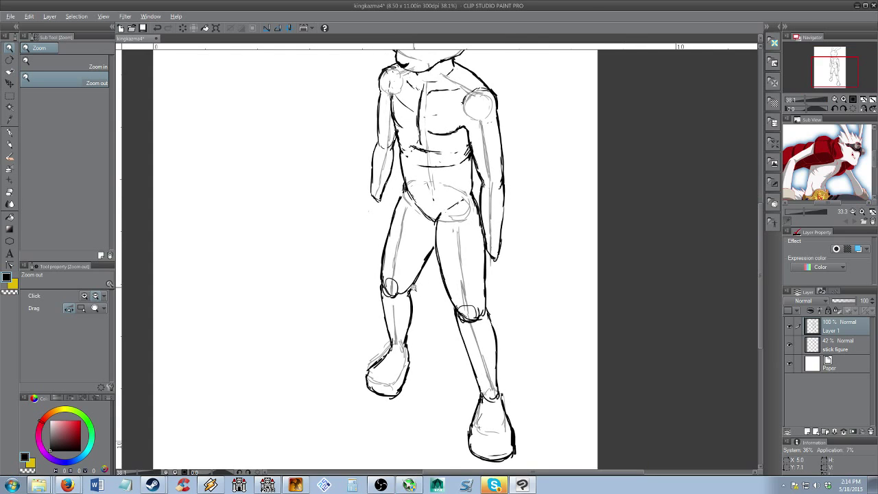
drag(414, 288, 432, 291)
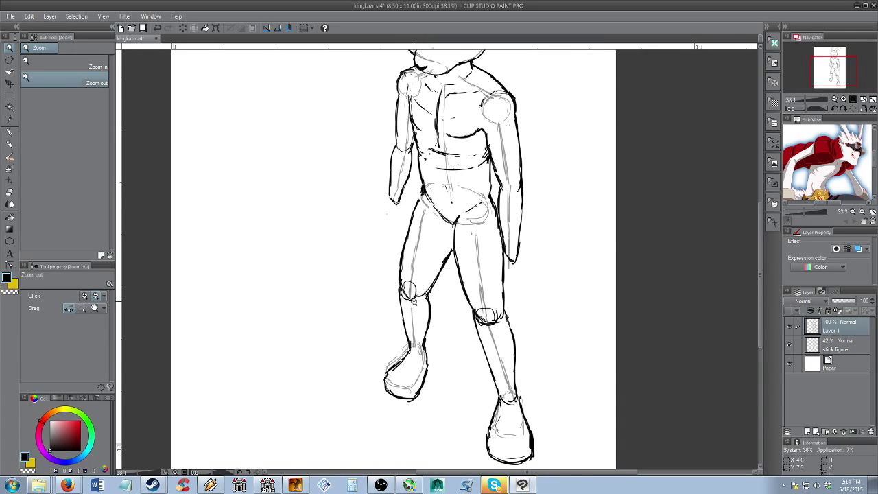
drag(415, 286, 419, 291)
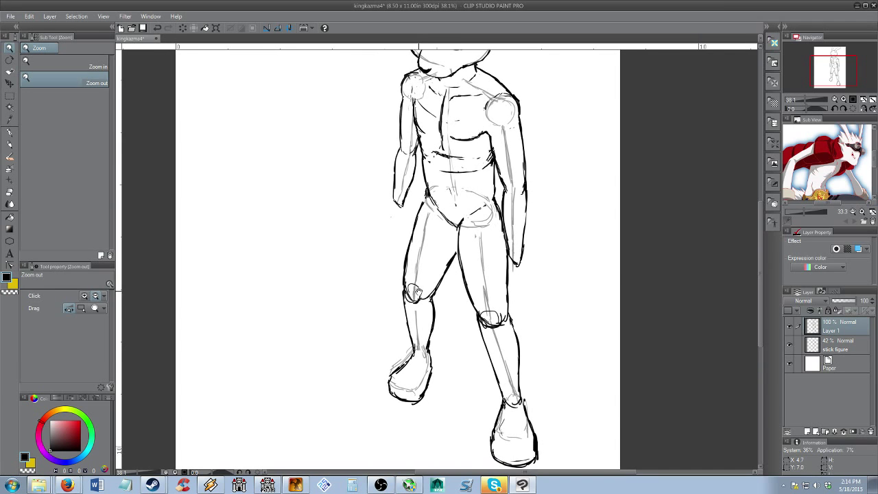
key(m)
drag(360, 262, 451, 416)
mouse_move(392, 227)
mouse_down()
mouse_move(450, 269)
mouse_move(458, 289)
mouse_move(429, 278)
mouse_move(431, 288)
mouse_up()
key(k)
key(ctrl+d)
Erase the left thigh's misaligned lines and redraw both sides to connect the hip and crotch with the moved knee
key(e)
mouse_move(415, 221)
mouse_down()
mouse_move(412, 230)
mouse_move(422, 205)
mouse_up()
mouse_move(437, 269)
mouse_down()
mouse_move(440, 261)
mouse_move(432, 278)
mouse_up()
key(b)
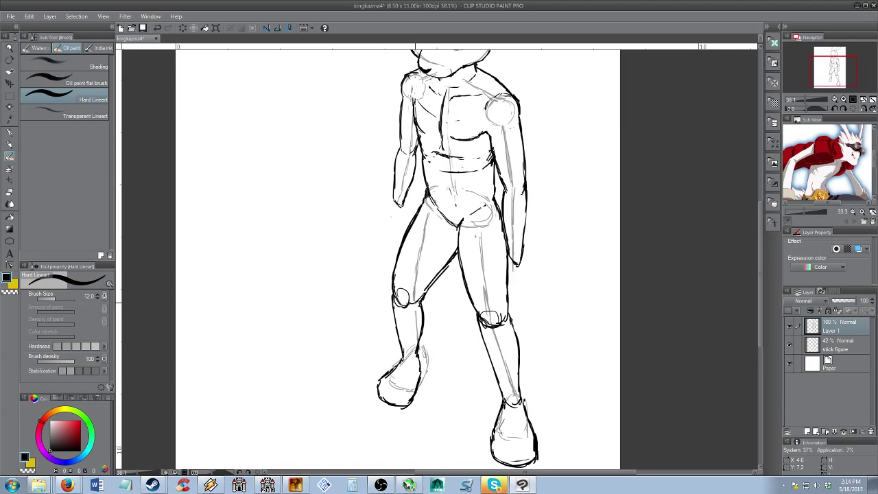
key(e)
Extend the lower chest line to the centre, thin the chest's centre line and erase the curves across the belly
key(slash)
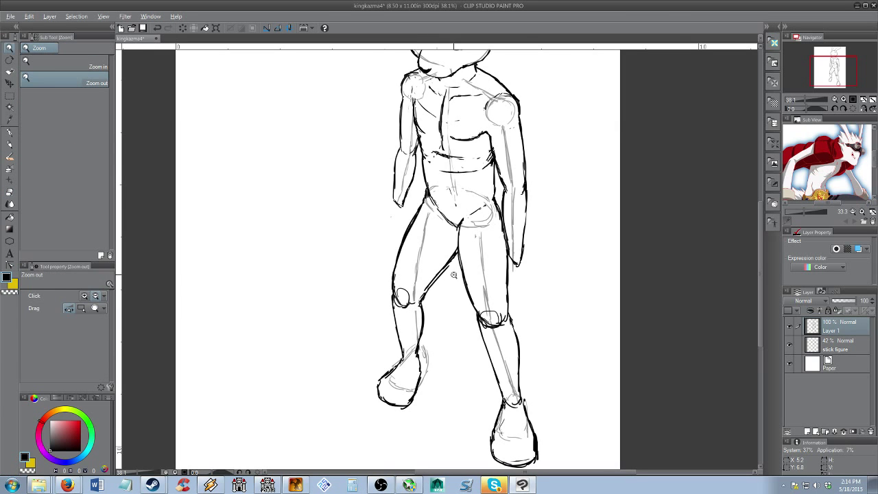
click(454, 275)
click(442, 271)
scroll(442, 269, up, 5)
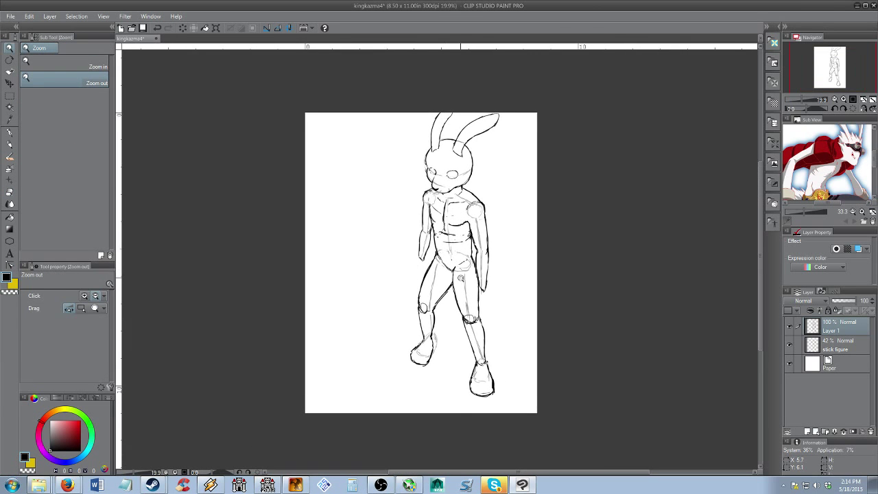
scroll(435, 250, up, 3)
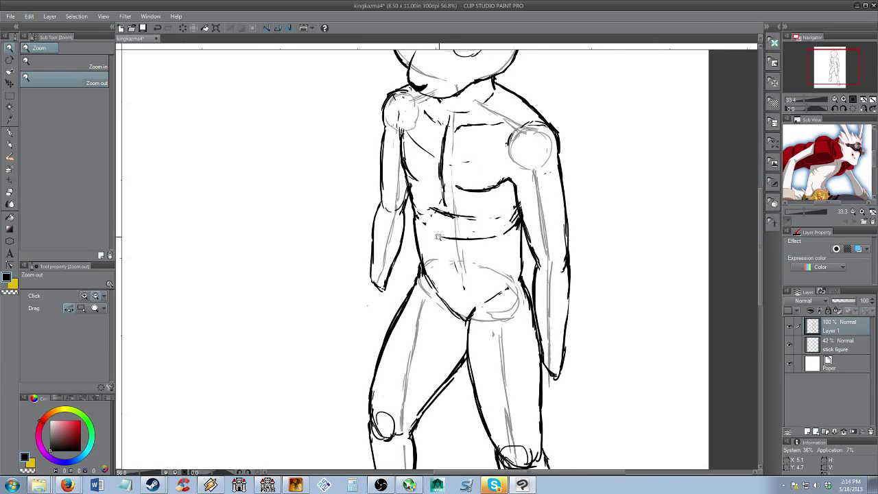
key(p)
drag(455, 223, 474, 222)
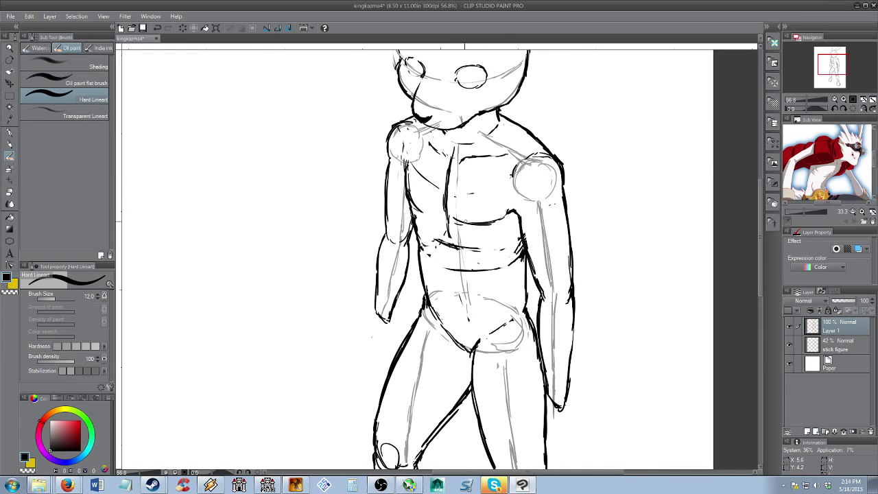
key(e)
drag(456, 160, 452, 219)
mouse_move(453, 252)
mouse_down()
mouse_move(491, 267)
mouse_move(437, 268)
mouse_move(448, 258)
mouse_move(430, 286)
mouse_move(444, 317)
mouse_up()
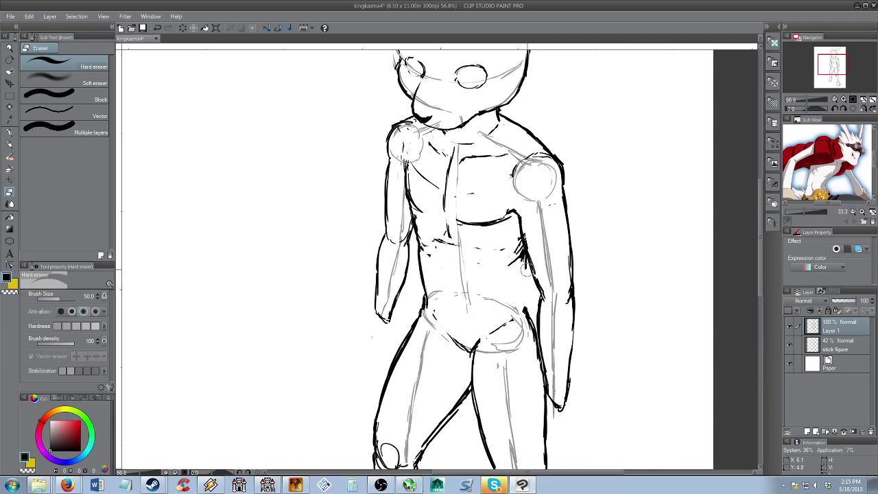
Redraw the right side of the waist down to the hip and trim the rib marks beside it
key(p)
key(e)
mouse_move(518, 256)
mouse_down()
mouse_move(518, 241)
mouse_move(513, 248)
mouse_move(538, 260)
mouse_up()
key(p)
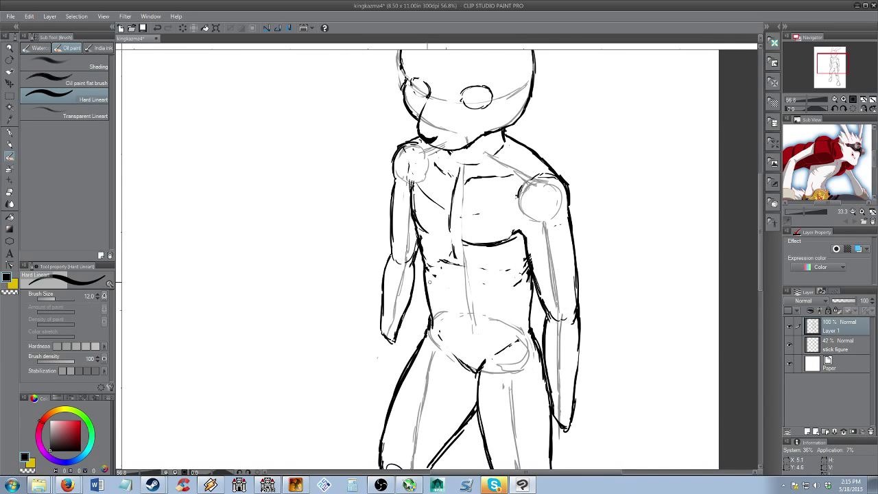
Select the left lower leg and foot with a rectangle, move them farther outward, and deselect
key(alt+space)
drag(445, 284, 458, 310)
key(m)
drag(374, 290, 472, 403)
key(k)
drag(445, 332, 432, 328)
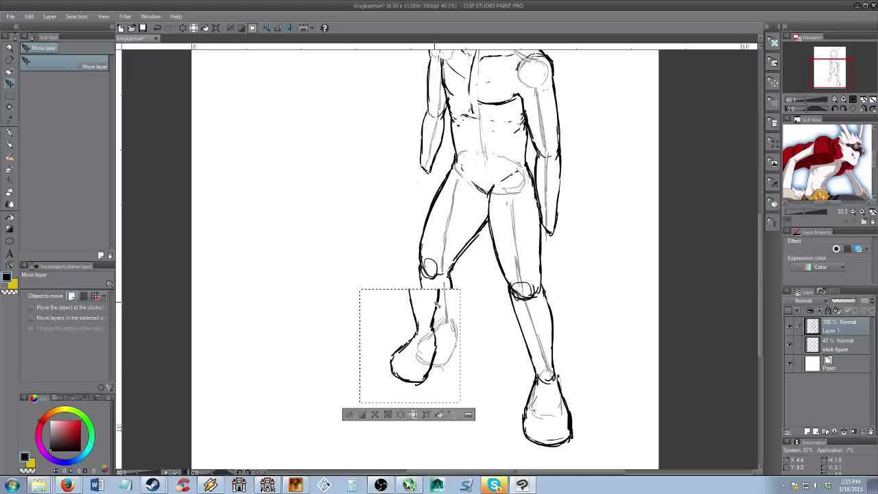
key(ctrl+d)
Erase the displaced left shin and calf lines and redraw them to join the knee to the moved foot
key(e)
mouse_move(419, 289)
mouse_down()
mouse_move(412, 317)
mouse_move(422, 296)
mouse_move(421, 249)
mouse_move(414, 328)
mouse_up()
key(b)
key(e)
mouse_move(450, 283)
mouse_down()
mouse_move(434, 313)
mouse_move(458, 253)
mouse_move(440, 308)
mouse_up()
key(b)
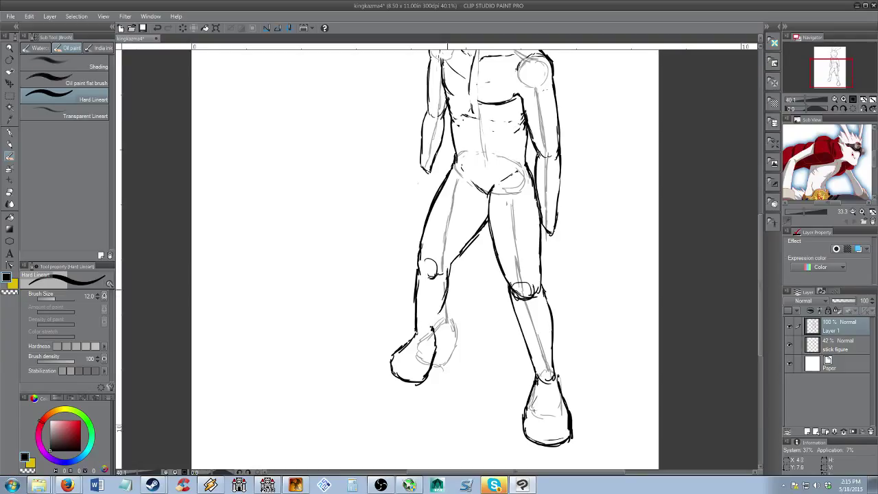
Clean up the inner side of the left knee and redraw the ankle where the lower leg meets the foot
key(e)
drag(453, 268, 458, 257)
key(b)
key(e)
key(b)
key(alt+space)
mouse_move(490, 251)
mouse_down()
mouse_move(470, 254)
mouse_move(476, 280)
mouse_move(433, 329)
mouse_up()
key(b)
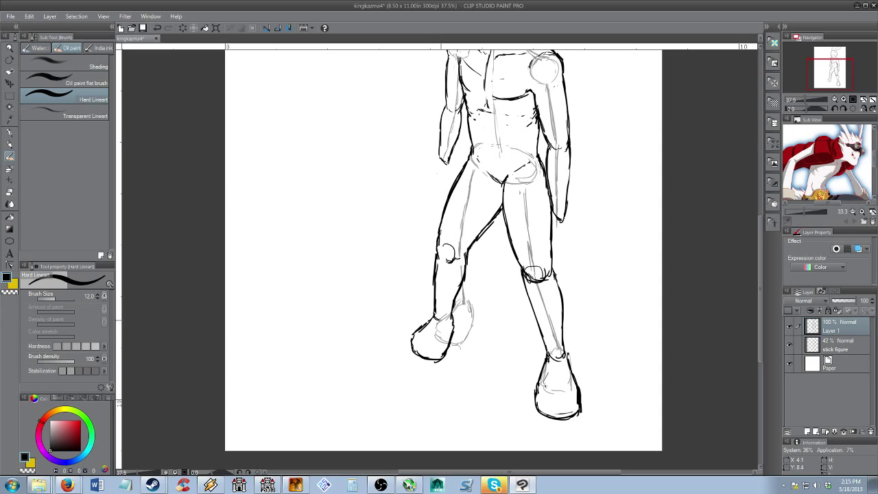
On the stick figure layer, erase the leftover faded left shin and foot that no longer match the moved leg
key(alt+space)
mouse_move(492, 286)
mouse_down()
mouse_move(479, 282)
mouse_move(470, 305)
mouse_move(462, 293)
mouse_move(485, 263)
mouse_up()
key(space)
key(k)
click(822, 337)
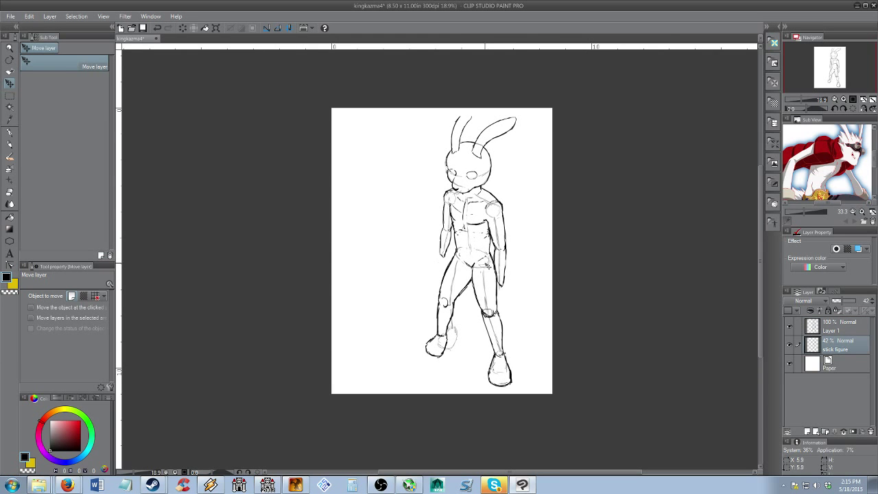
key(e)
scroll(491, 312, up, 2)
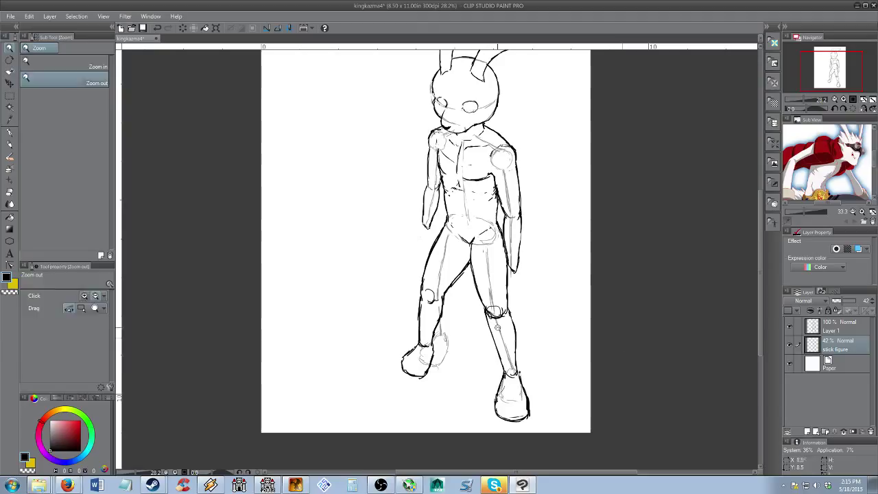
mouse_move(424, 362)
mouse_down()
mouse_move(440, 329)
mouse_move(442, 347)
mouse_up()
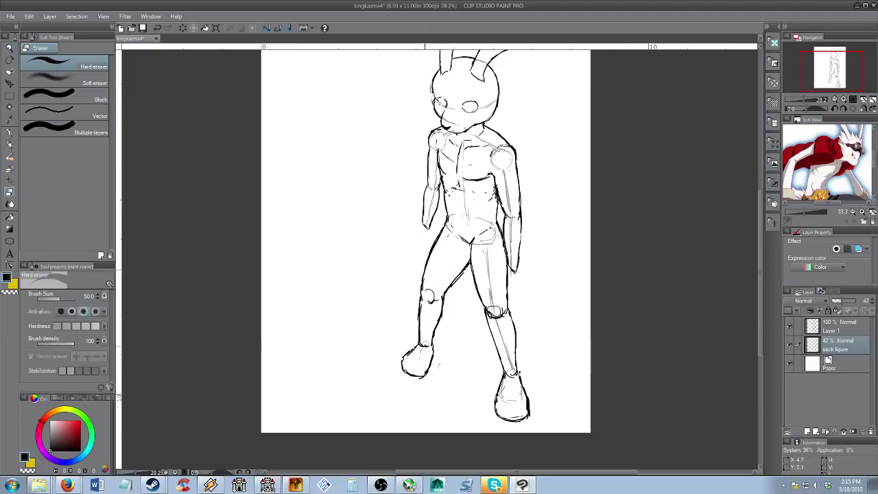
drag(464, 208, 465, 180)
On Layer 1, erase the left knee circle, add short knee marks, and redraw the shin's outer line and the ankle
click(825, 327)
key(ctrl+space)
click(444, 292)
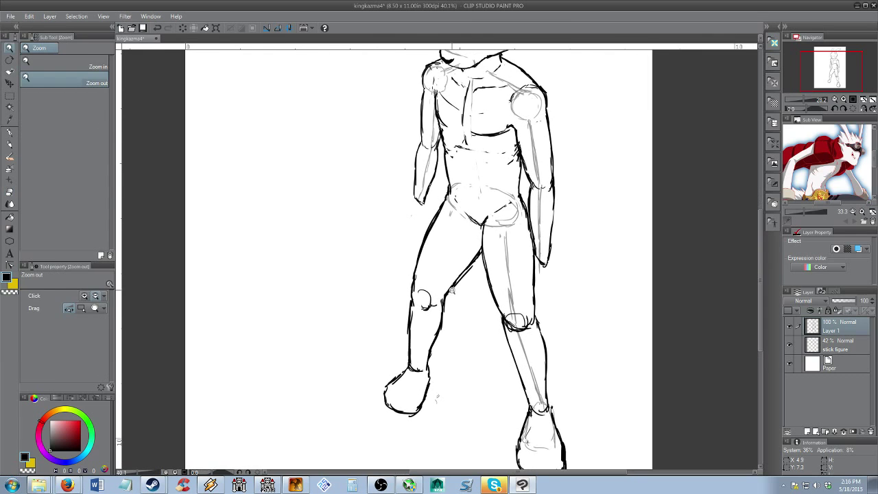
drag(424, 299, 423, 307)
key(b)
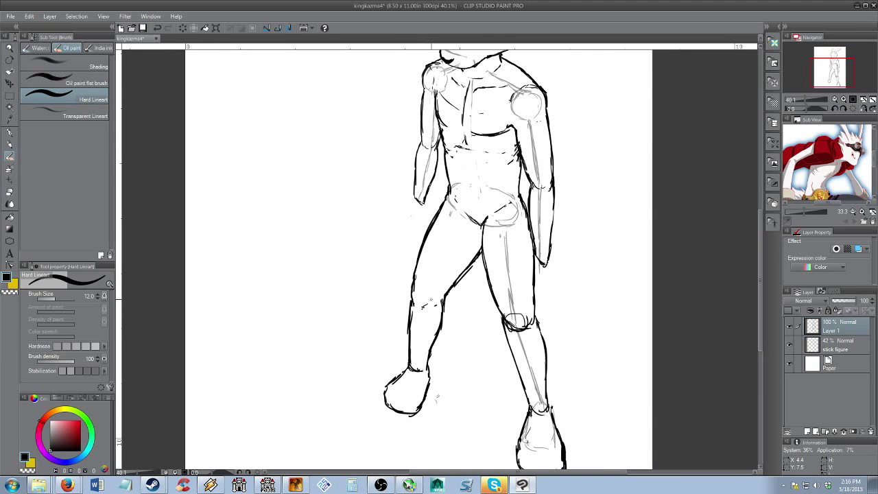
key(e)
key(b)
drag(412, 309, 408, 355)
key(e)
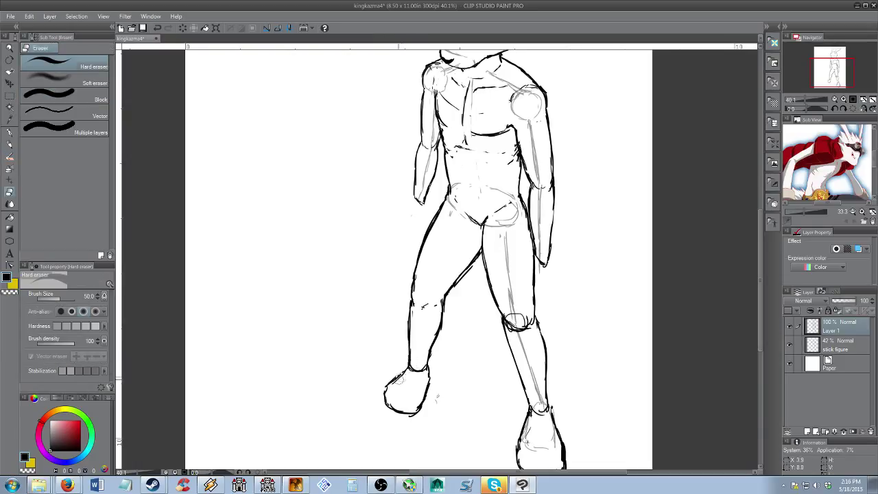
key(b)
Reshape the left foot's toe outline and thicken the soles of both feet
key(/)
drag(481, 319, 473, 323)
drag(495, 350, 478, 325)
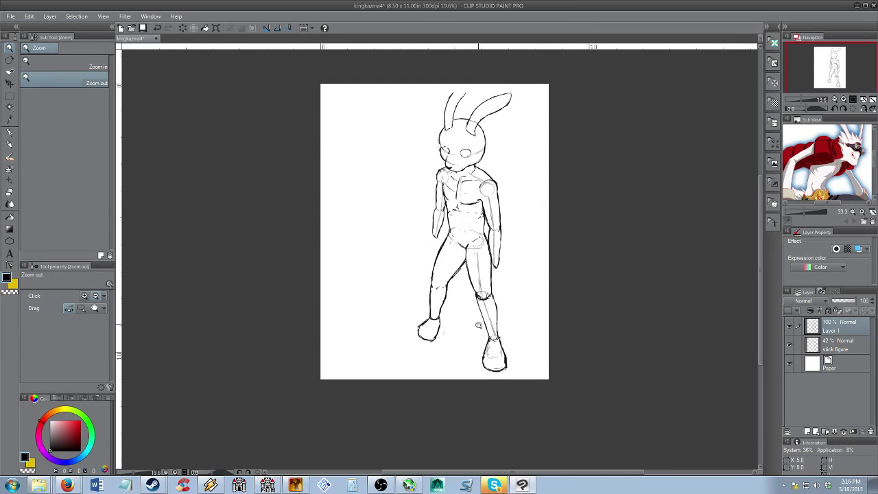
drag(457, 283, 475, 283)
key(e)
drag(420, 363, 395, 347)
key(b)
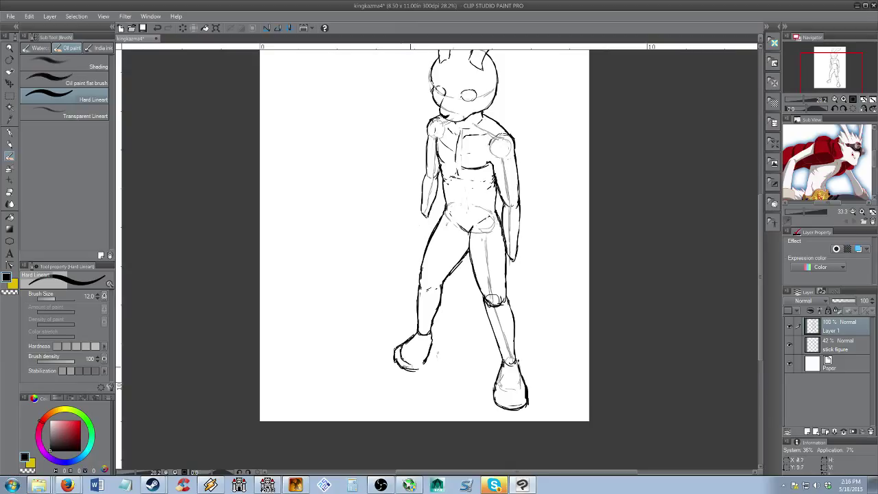
key(e)
key(b)
key(e)
mouse_move(451, 288)
mouse_down()
mouse_move(462, 310)
mouse_move(467, 289)
mouse_up()
key(b)
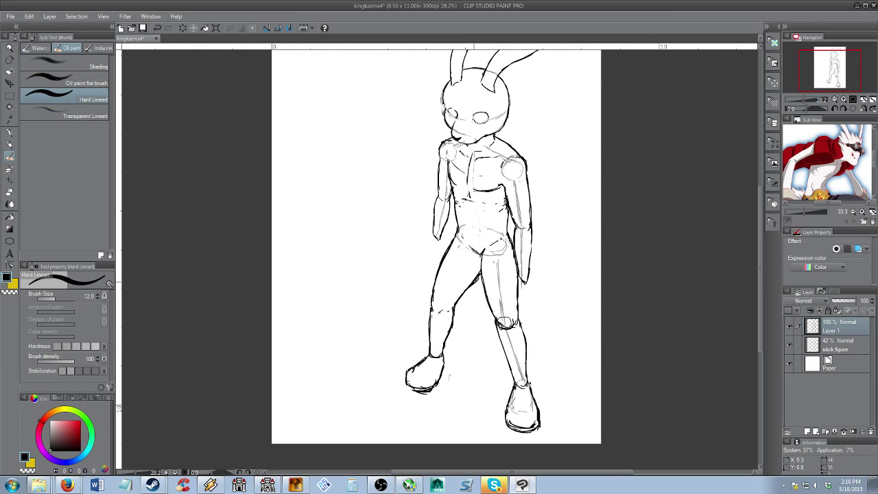
Redraw the lower ends of both forearms to close them off at the wrists
key(alt+space)
mouse_move(503, 255)
mouse_down()
mouse_move(492, 255)
mouse_move(515, 255)
mouse_up()
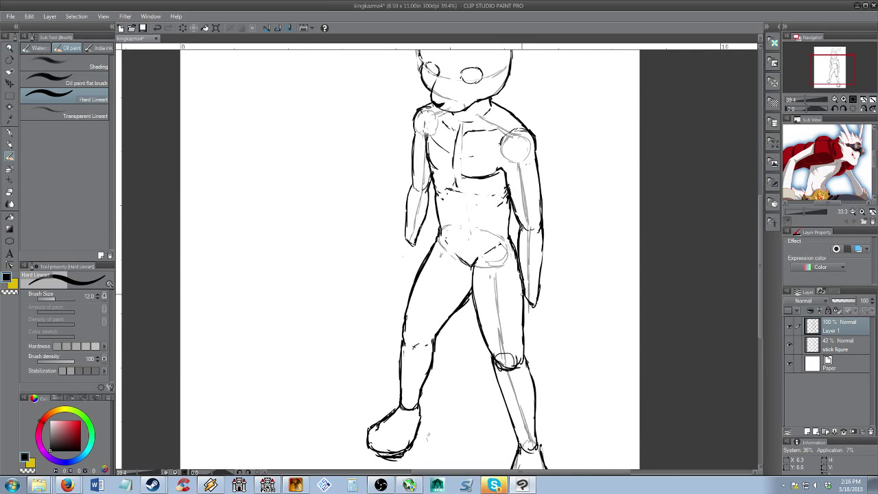
drag(521, 316, 522, 298)
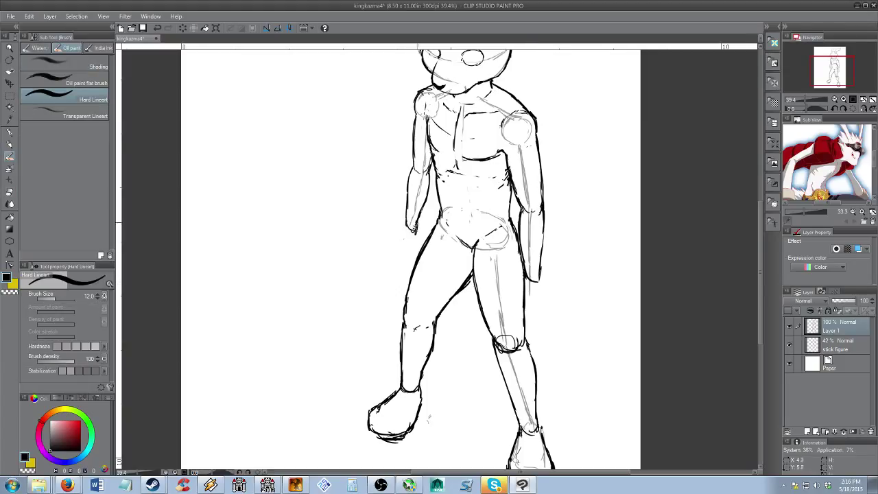
key(x)
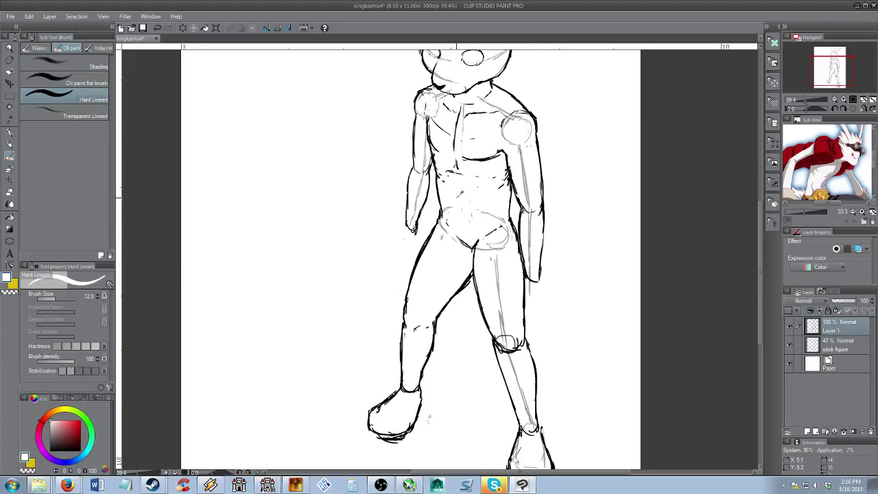
alt+click(493, 154)
Close the tip of the left ear and clean up the head outline below it
key(alt+space)
mouse_move(495, 239)
mouse_down()
mouse_move(461, 241)
mouse_move(495, 285)
mouse_up()
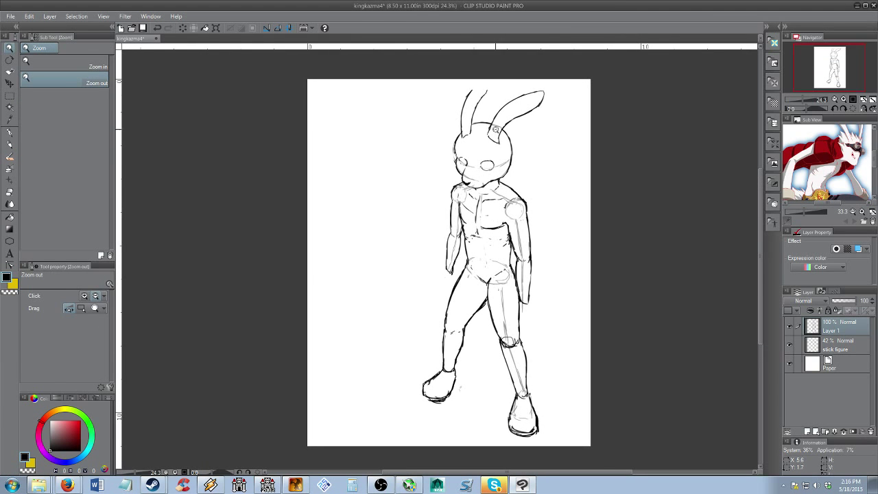
drag(482, 83, 490, 99)
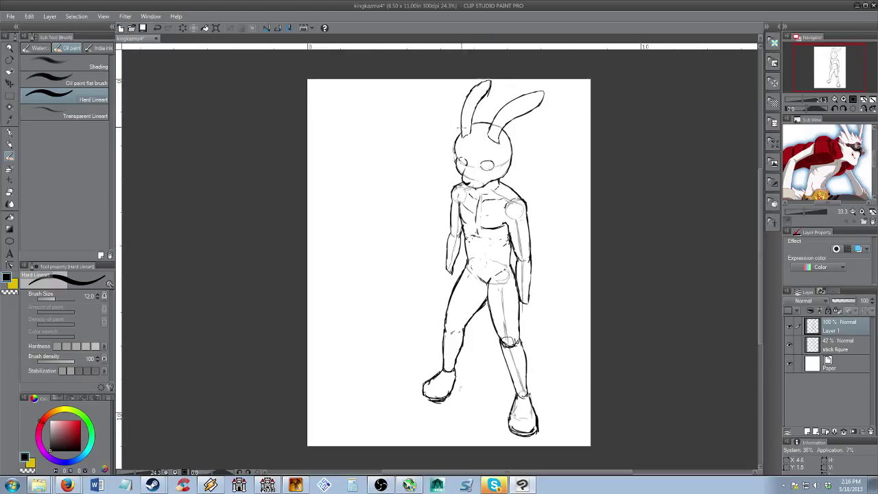
key(e)
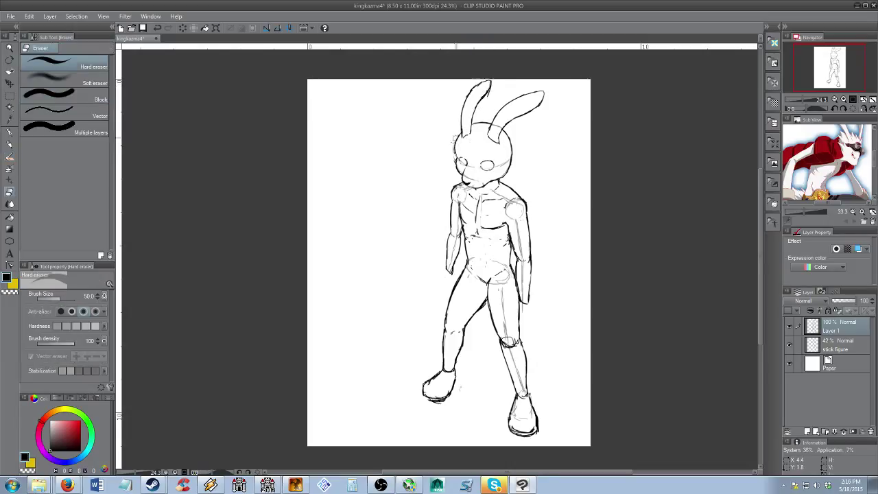
key(b)
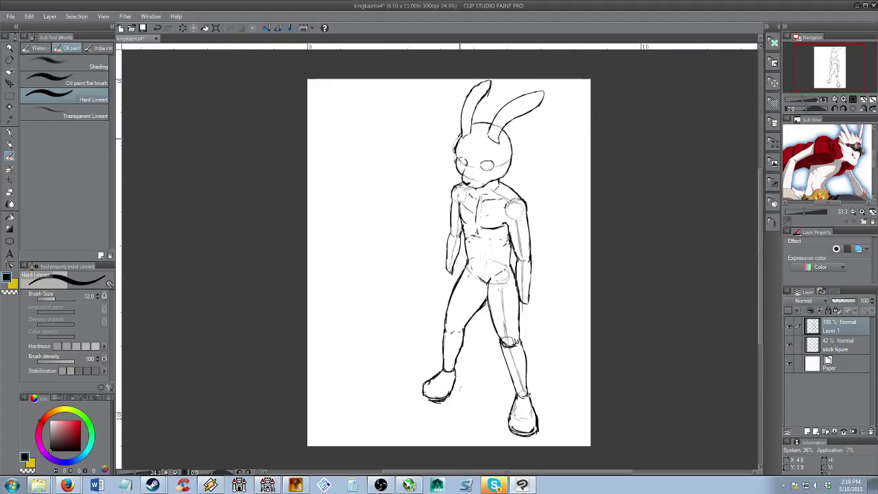
Erase the top curve of the head and redraw it slightly flatter between the ears
key(e)
mouse_move(475, 124)
mouse_down()
mouse_move(508, 131)
mouse_move(514, 155)
mouse_up()
key(b)
key(e)
key(b)
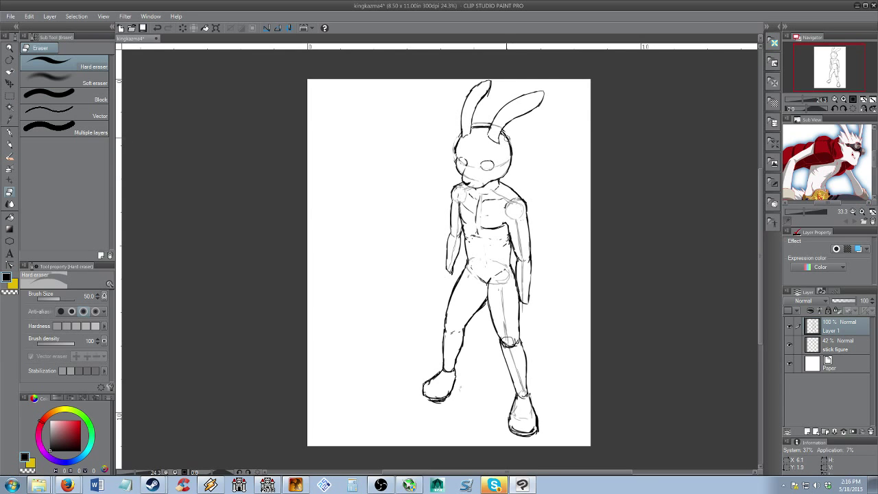
Select both lower legs and feet with a rectangle, move them up to shorten the legs, and deselect
key(ctrl+alt+space)
click(504, 290)
drag(504, 288, 500, 269)
drag(485, 304, 499, 356)
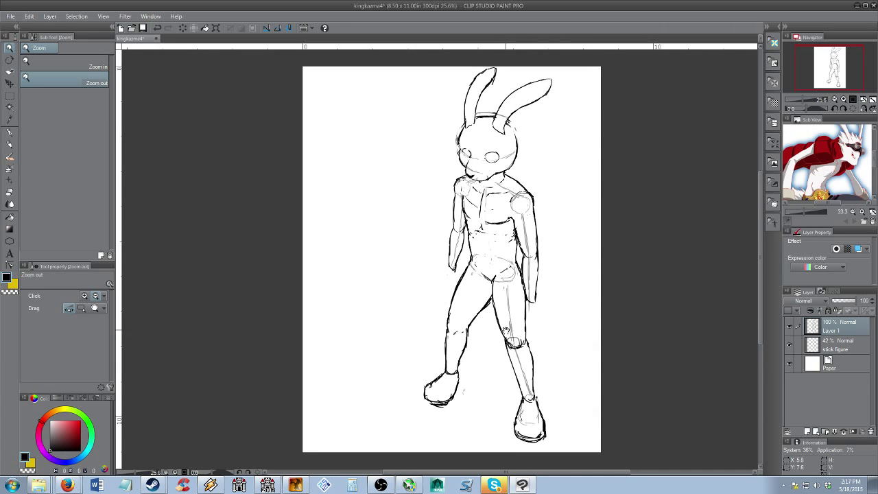
drag(508, 287, 496, 273)
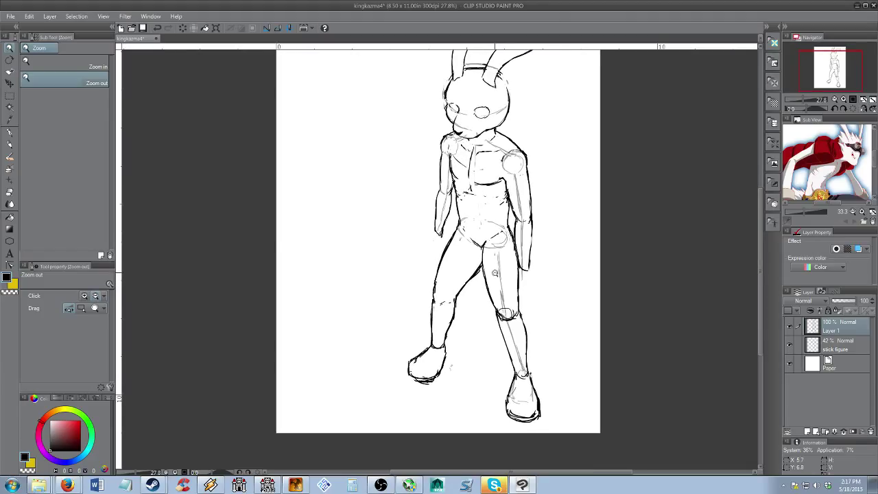
drag(484, 273, 480, 295)
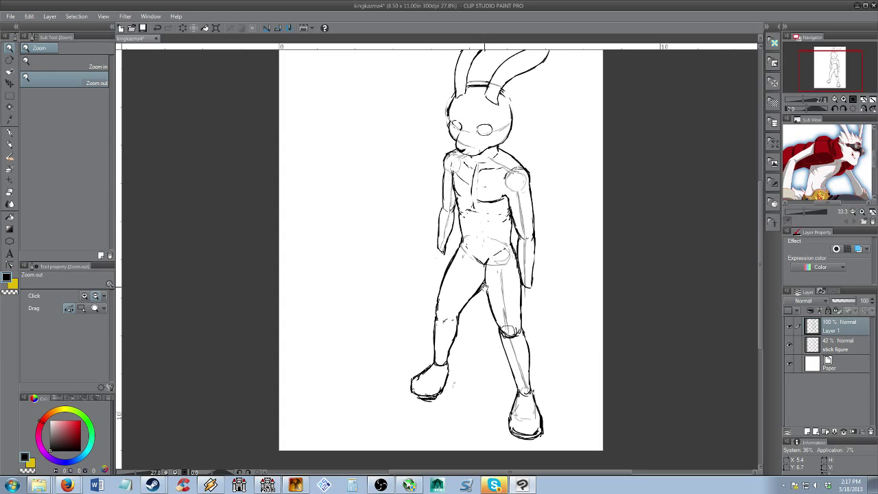
key(m)
drag(397, 304, 558, 440)
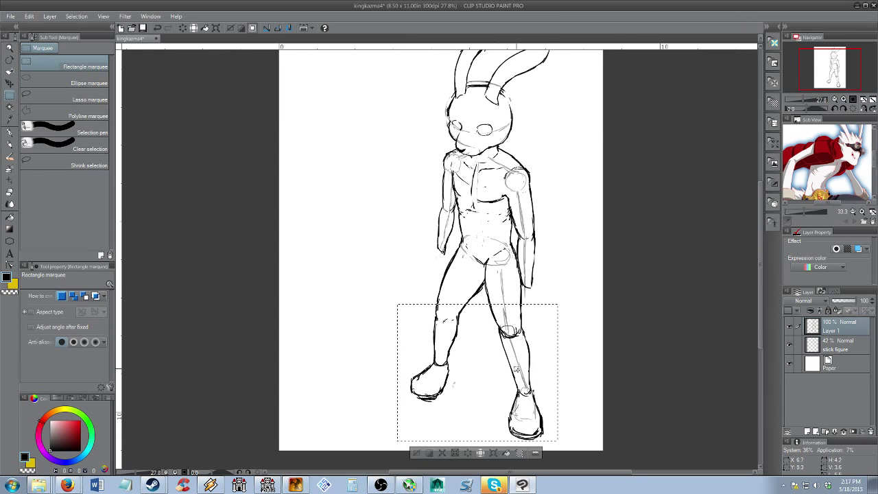
key(k)
drag(518, 348, 517, 336)
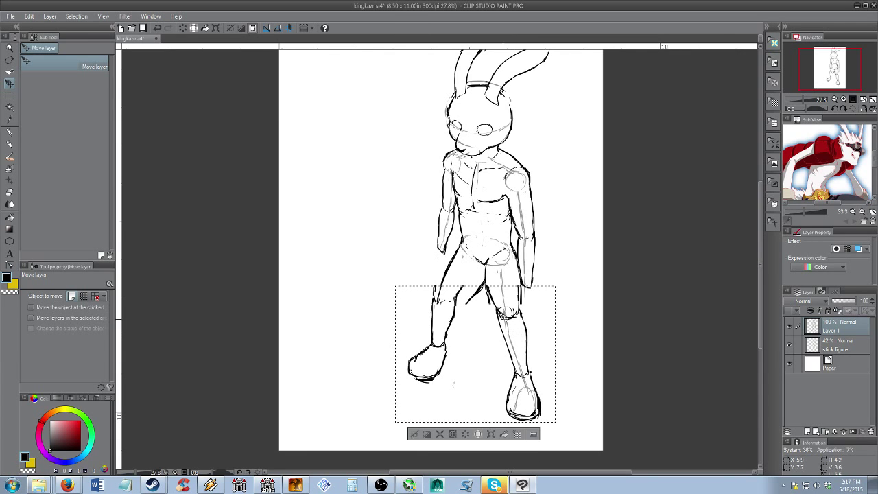
key(ctrl+d)
Erase the overlapping lines and circle at the right knee, redraw the thigh into the shin, and trim the left knee's overlap
key(e)
key(b)
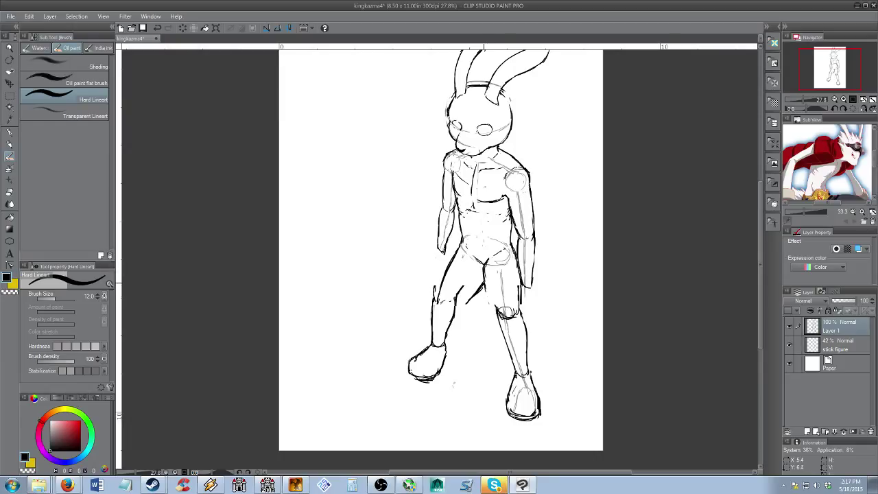
key(e)
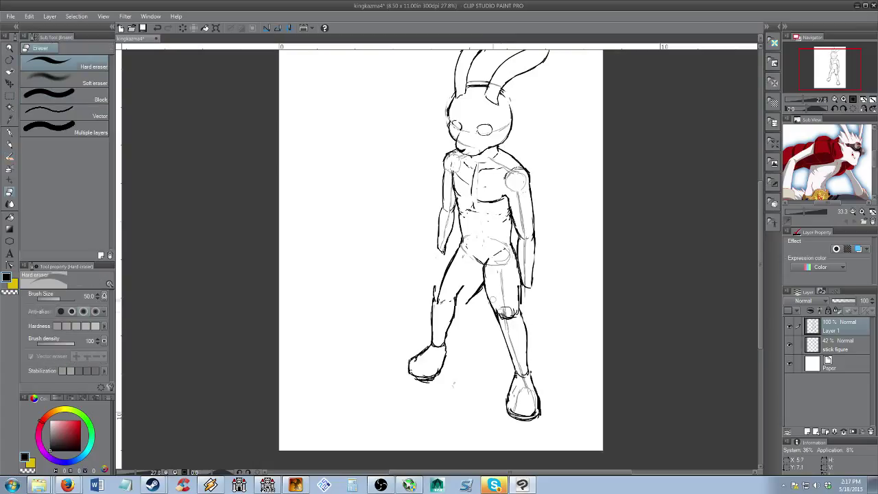
drag(501, 312, 509, 314)
key(b)
key(e)
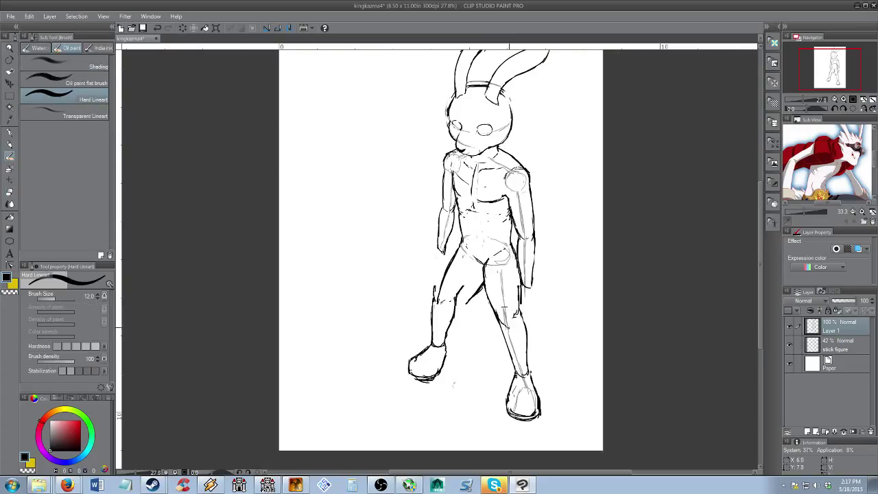
key(e)
drag(516, 289, 521, 313)
key(b)
key(e)
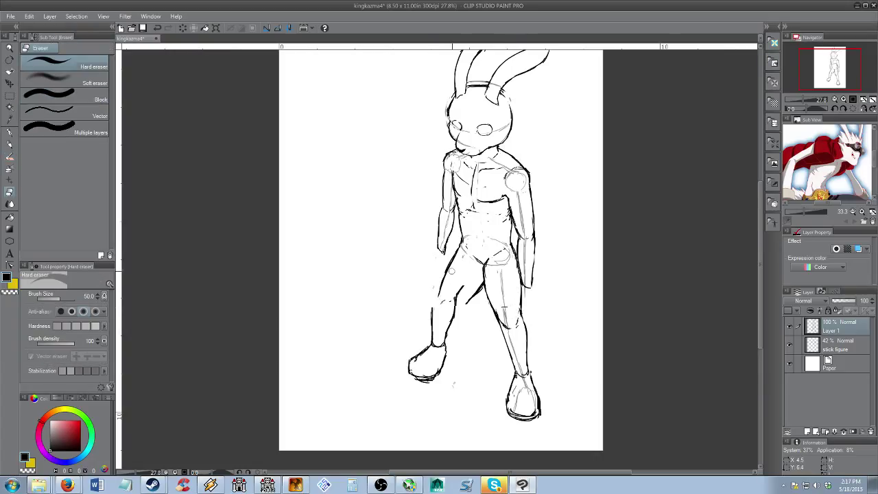
Select the left lower leg and foot with a rectangle, move them slightly inward, and deselect
key(m)
mouse_move(398, 302)
mouse_down()
mouse_move(457, 394)
mouse_move(452, 371)
mouse_up()
key(k)
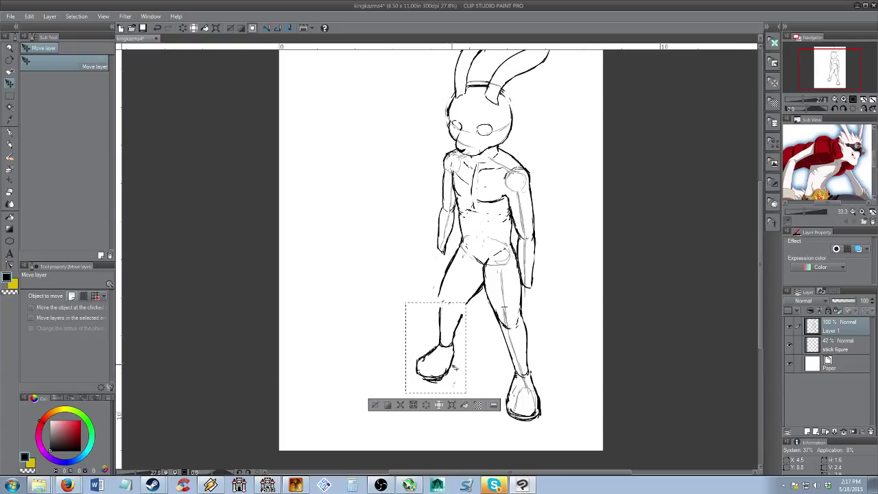
key(ctrl+d)
Redraw both sides of the left knee to join the thigh to the moved lower leg, and tidy the calf and ankle
key(e)
key(p)
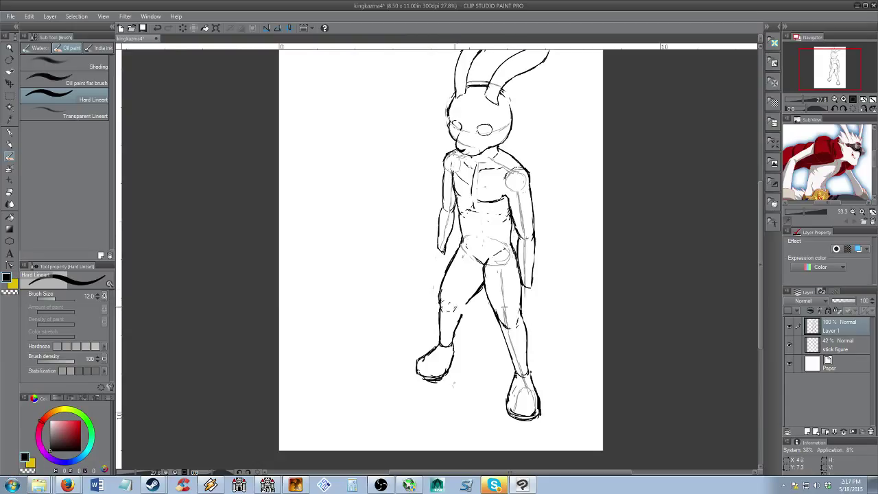
mouse_move(461, 313)
mouse_down()
mouse_move(452, 328)
mouse_move(461, 312)
mouse_up()
key(e)
key(b)
key(/)
mouse_move(499, 273)
mouse_down()
mouse_move(489, 273)
mouse_move(498, 307)
mouse_up()
Erase the V-shaped pelvis lines, rework the right hip mark, and add a short vertical stroke on the lower abdomen
key(e)
key(p)
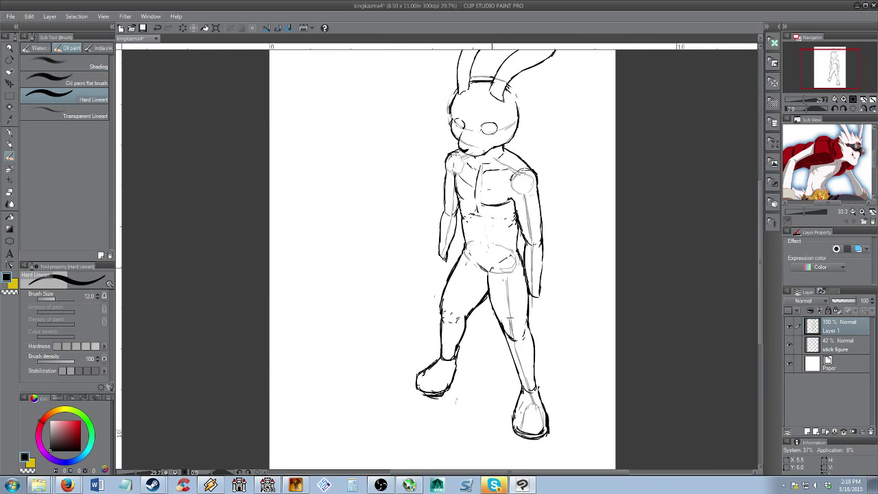
key(e)
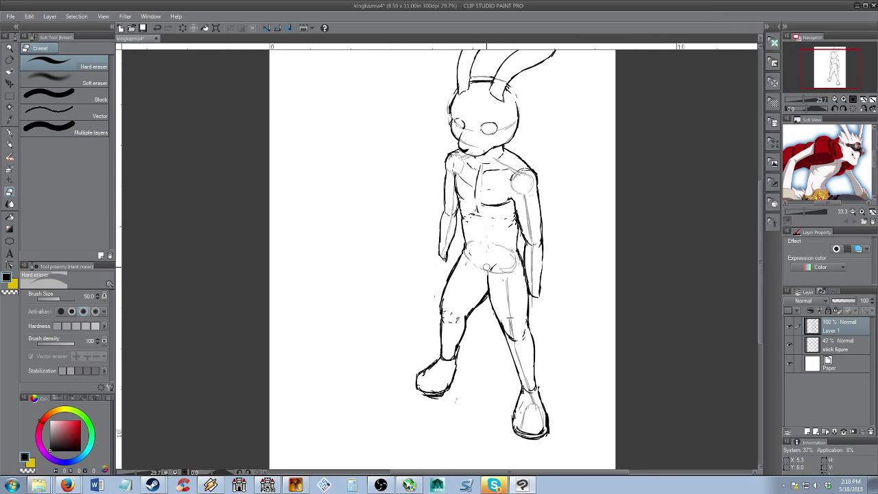
key(b)
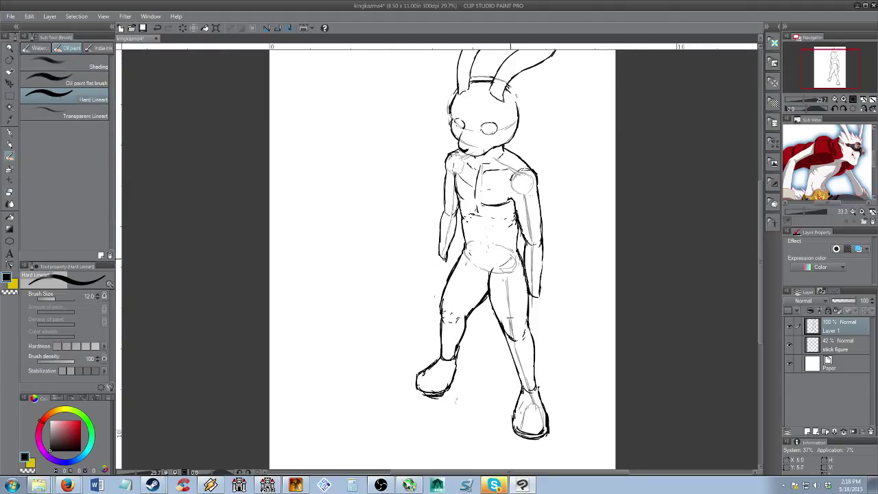
key(e)
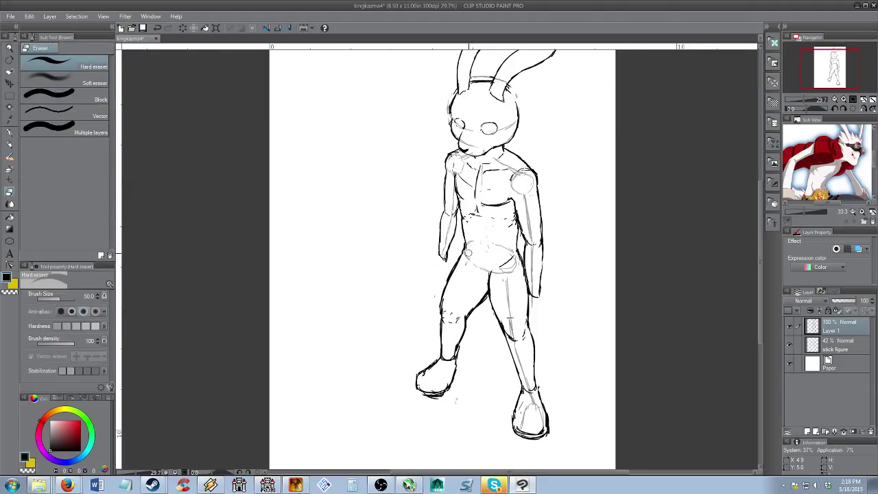
key(b)
mouse_move(499, 260)
mouse_down()
mouse_move(498, 230)
mouse_move(464, 233)
mouse_up()
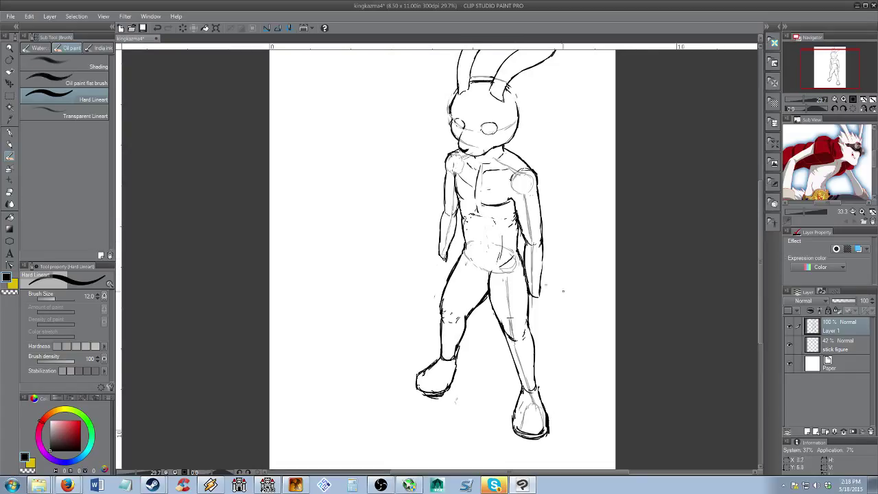
drag(536, 308, 548, 305)
Move the whole Layer 1 line drawing slightly lower on the page
drag(492, 321, 474, 335)
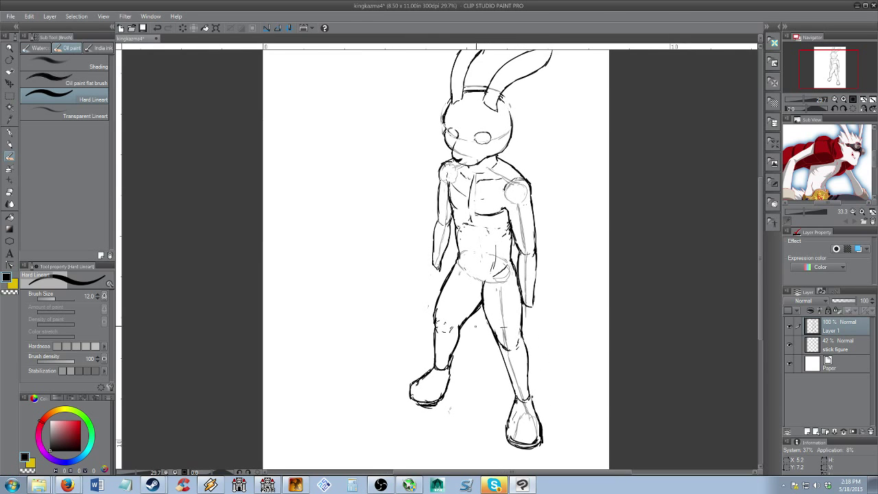
key(alt+space)
drag(494, 292, 495, 269)
key(k)
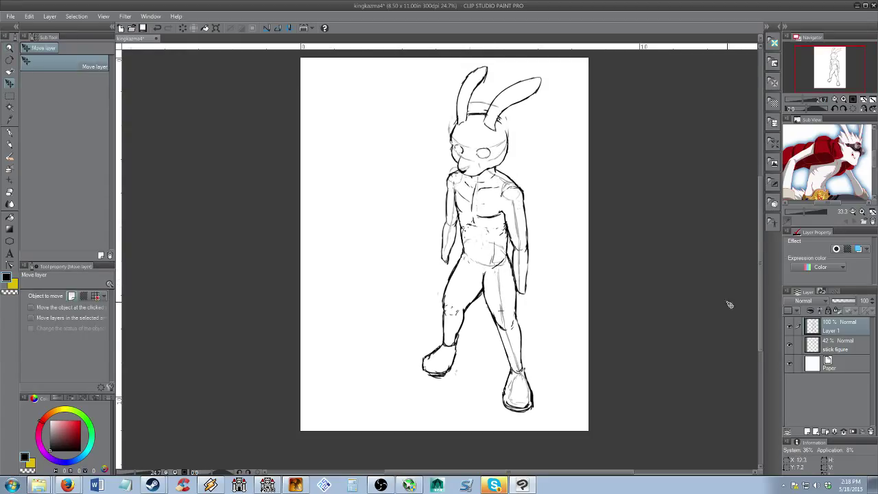
Move the stick figure layer slightly lower to match the line drawing, and make Layer 1 active again
click(837, 350)
drag(500, 216, 498, 226)
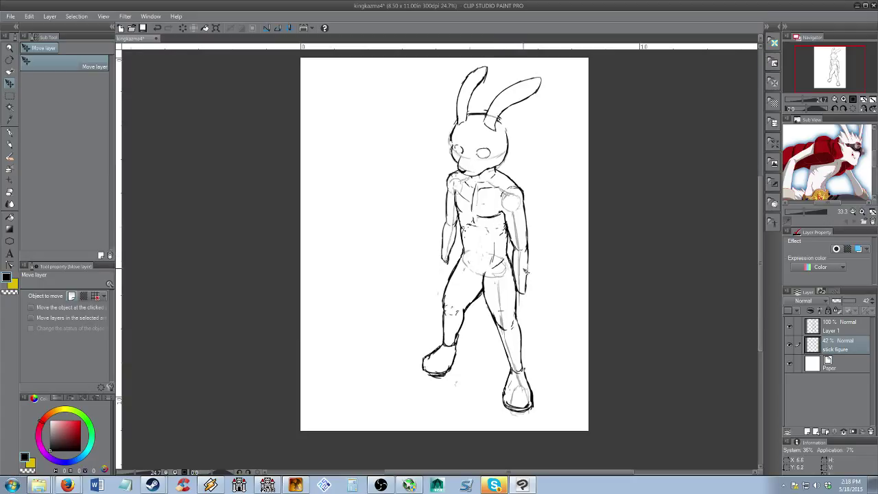
click(839, 328)
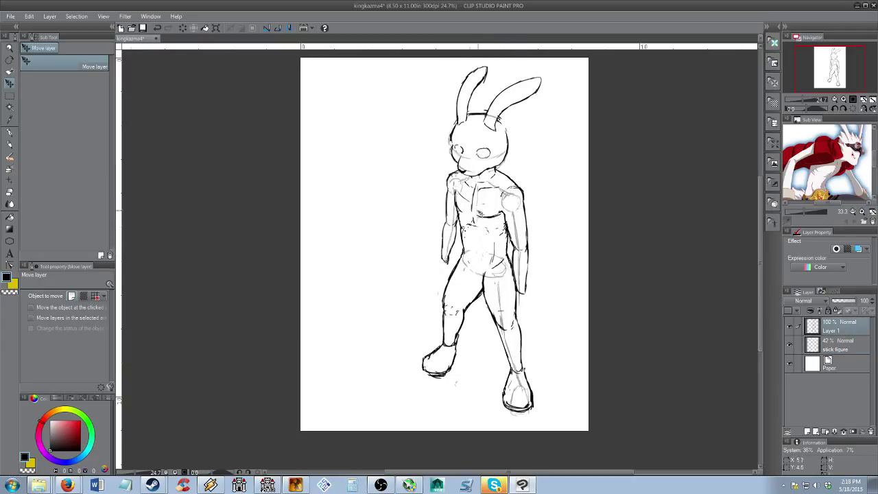
Draw rounded palms at the ends of both arms and add short fingers to each hand
mouse_move(523, 280)
mouse_down()
mouse_move(511, 281)
mouse_move(521, 302)
mouse_up()
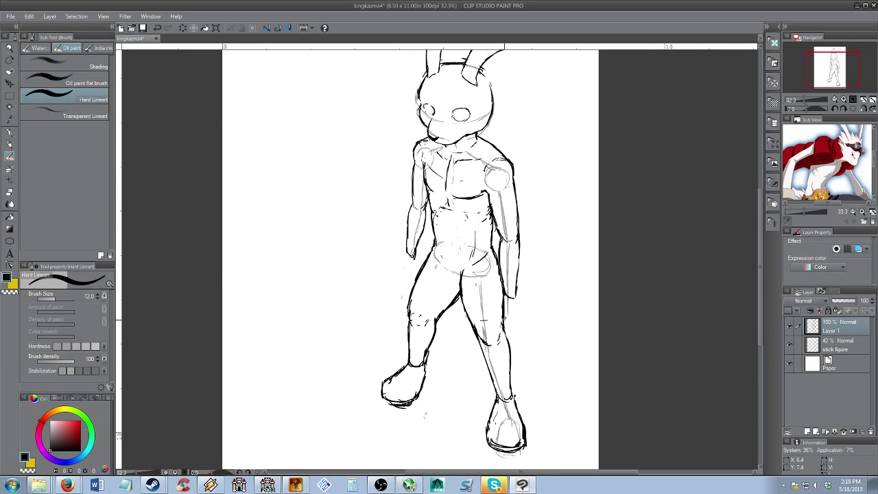
drag(519, 295, 523, 310)
drag(405, 249, 403, 263)
drag(399, 266, 417, 273)
key(e)
key(b)
mouse_move(315, 221)
mouse_down()
mouse_move(314, 246)
mouse_move(352, 261)
mouse_move(346, 233)
mouse_move(314, 268)
mouse_move(312, 229)
mouse_move(327, 218)
mouse_up()
key(ctrl+z)
key(ctrl+z)
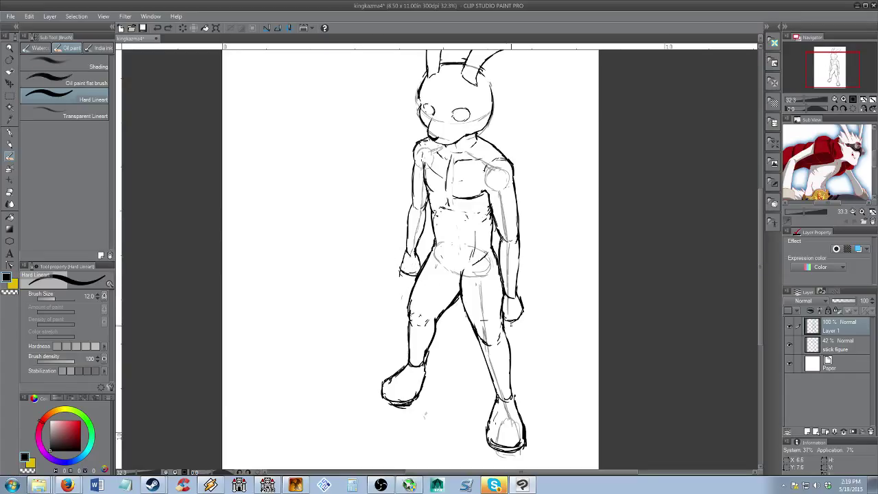
drag(500, 316, 500, 326)
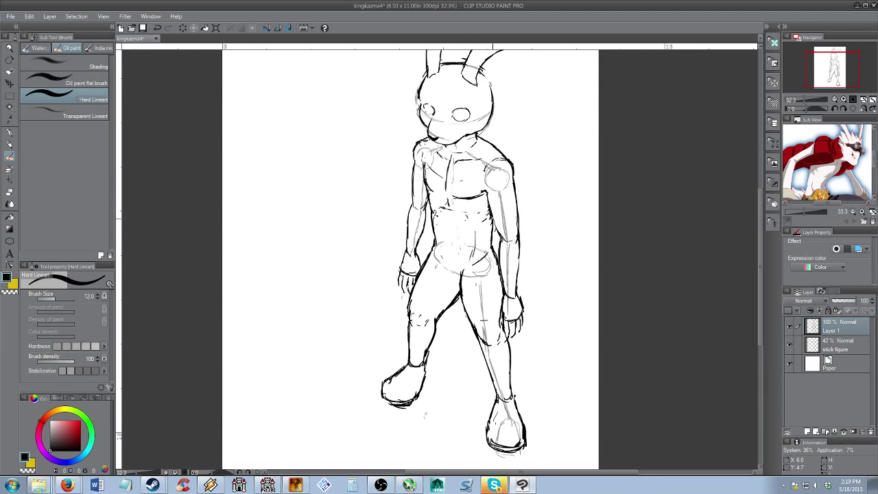
Erase the heavy line under the chest, thin out the torso marks, and shift the reference picture sideways for comparison
drag(517, 227, 528, 275)
scroll(571, 216, down, 2)
key(e)
drag(527, 189, 530, 198)
drag(496, 267, 508, 273)
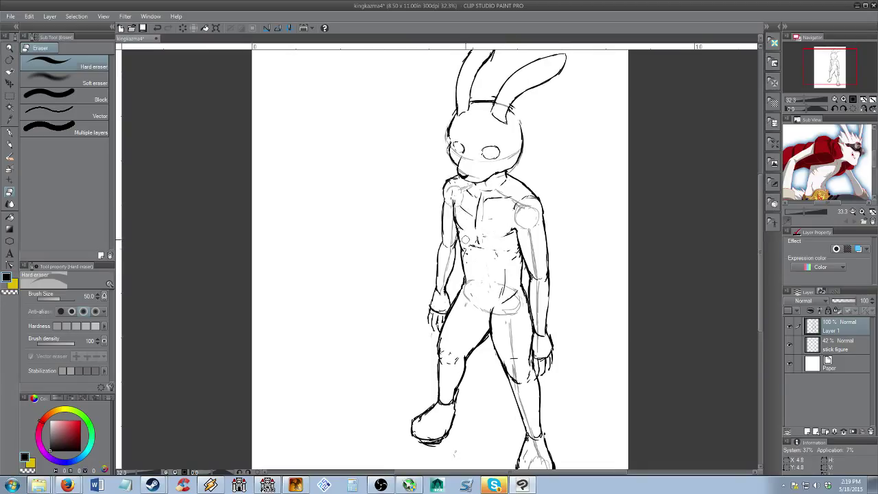
mouse_move(808, 169)
mouse_down()
mouse_move(786, 171)
mouse_move(815, 166)
mouse_up()
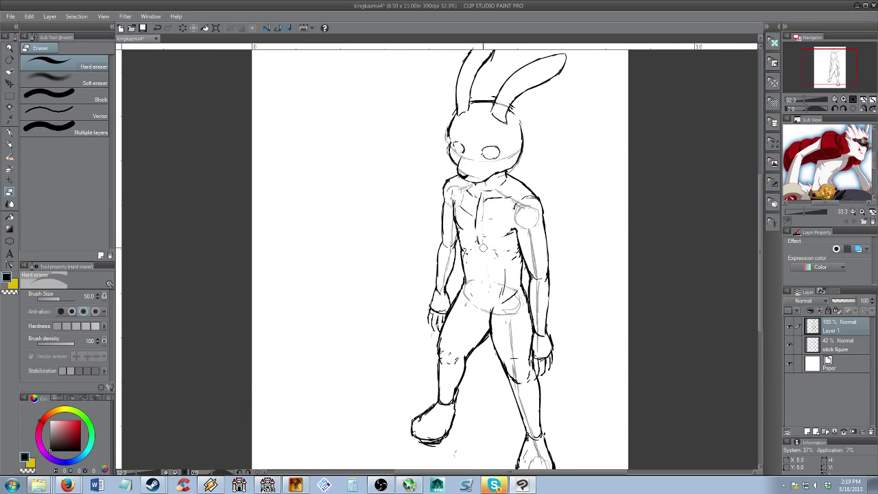
ctrl+alt+click(486, 242)
drag(488, 240, 479, 249)
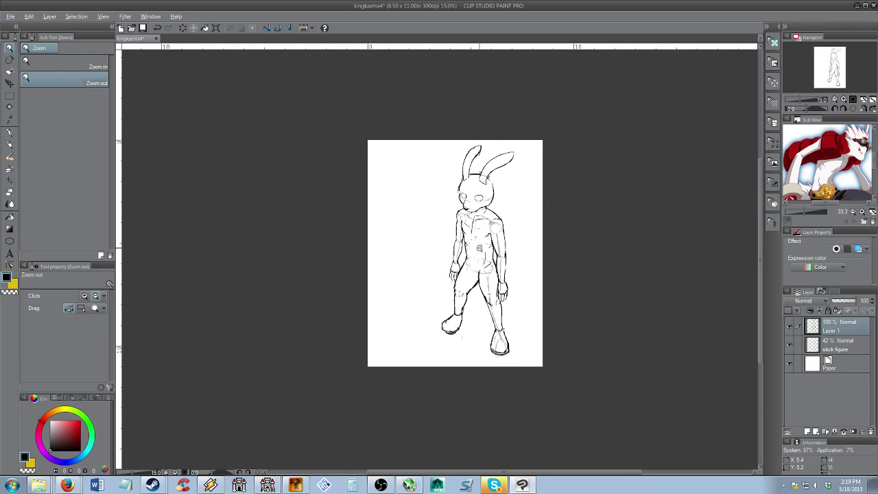
scroll(484, 249, up, 2)
key(e)
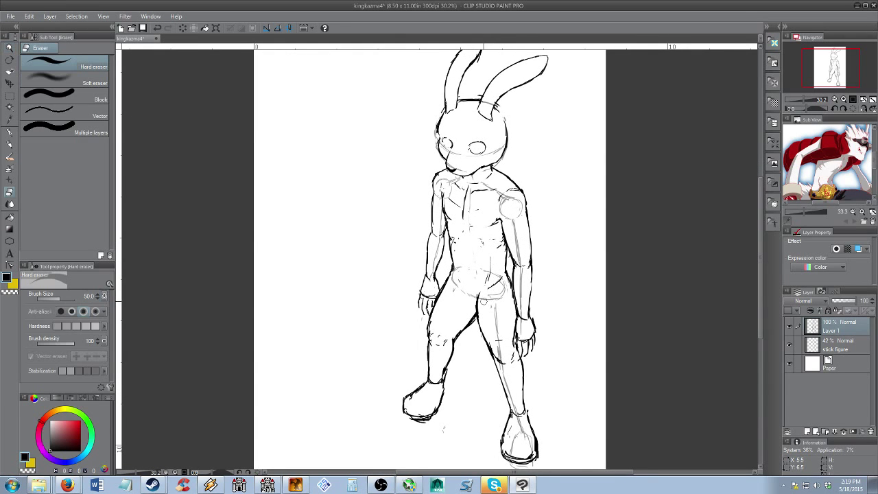
Tidy the upper thigh lines and taper the outline of the left calf toward the ankle
key(b)
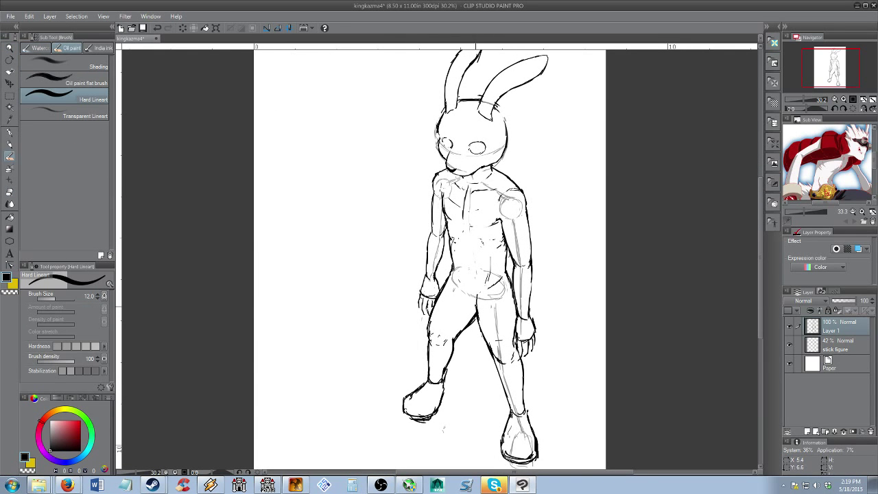
key(e)
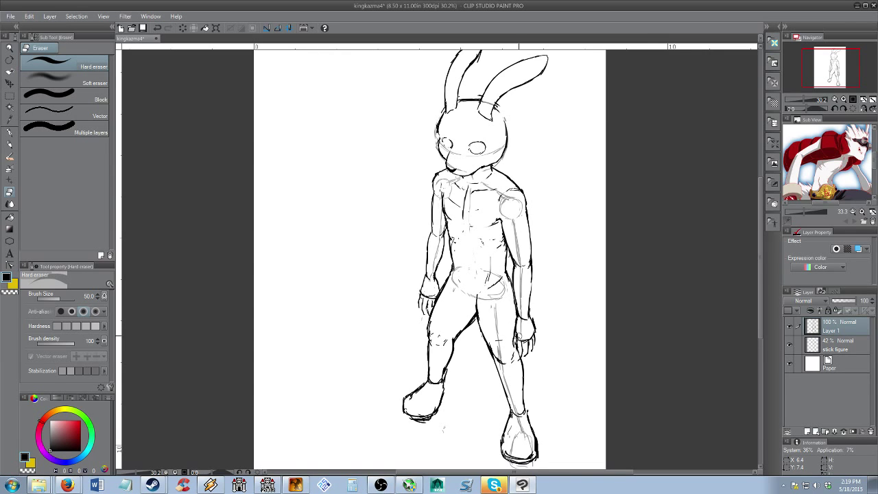
key(b)
key(e)
key(/)
click(494, 270)
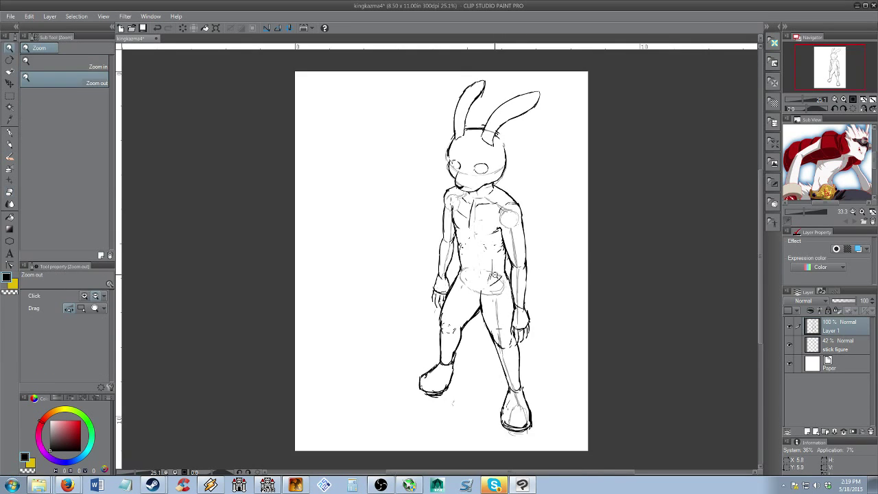
drag(485, 296, 496, 305)
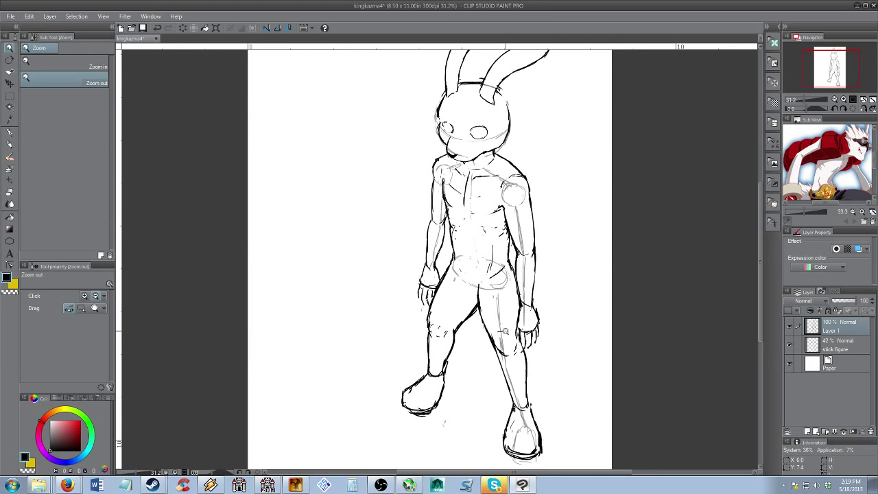
scroll(491, 320, left, 1)
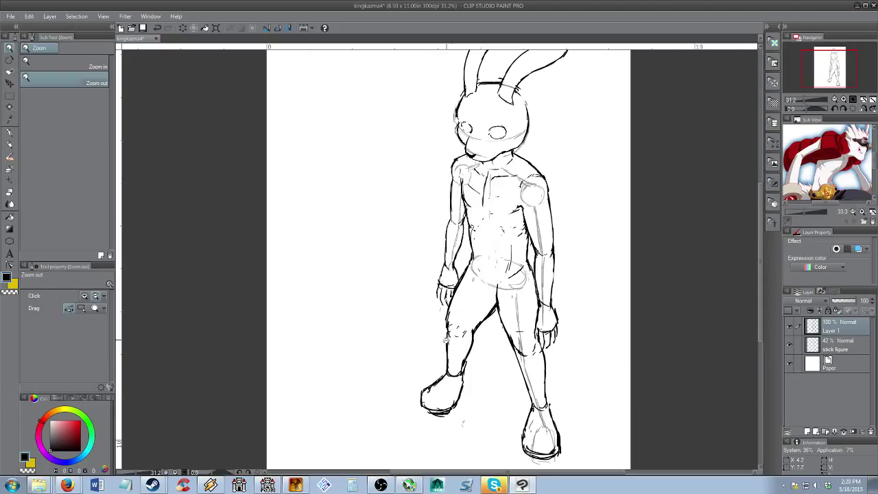
key(e)
key(b)
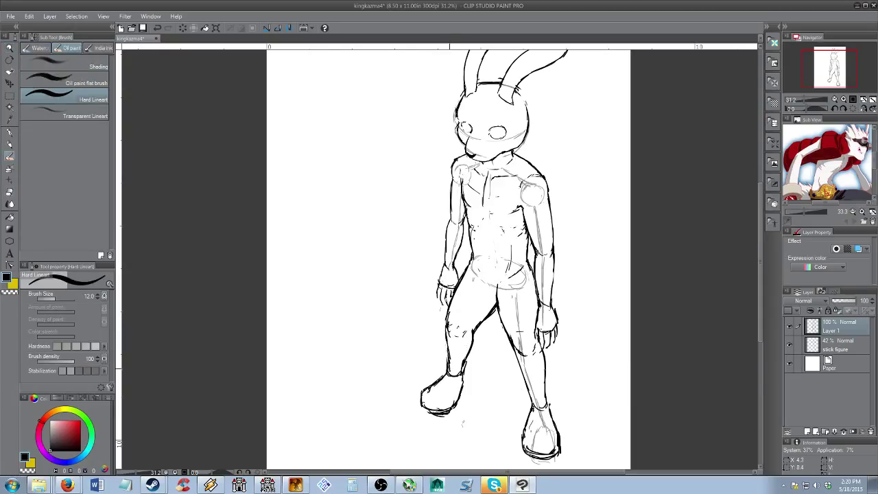
Erase both feet along with the inner outline of the right lower leg
key(e)
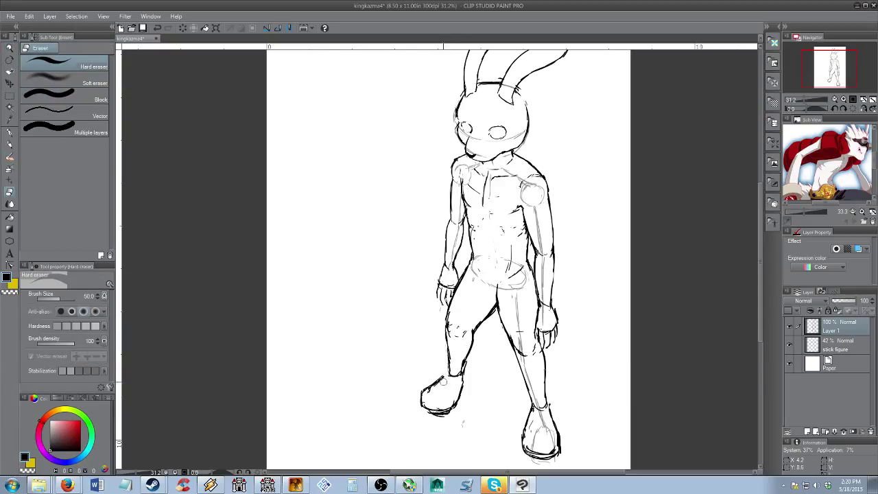
mouse_move(440, 376)
mouse_down()
mouse_move(437, 383)
mouse_move(447, 378)
mouse_move(426, 398)
mouse_move(459, 391)
mouse_up()
mouse_move(531, 414)
mouse_down()
mouse_move(539, 454)
mouse_move(557, 445)
mouse_move(554, 415)
mouse_up()
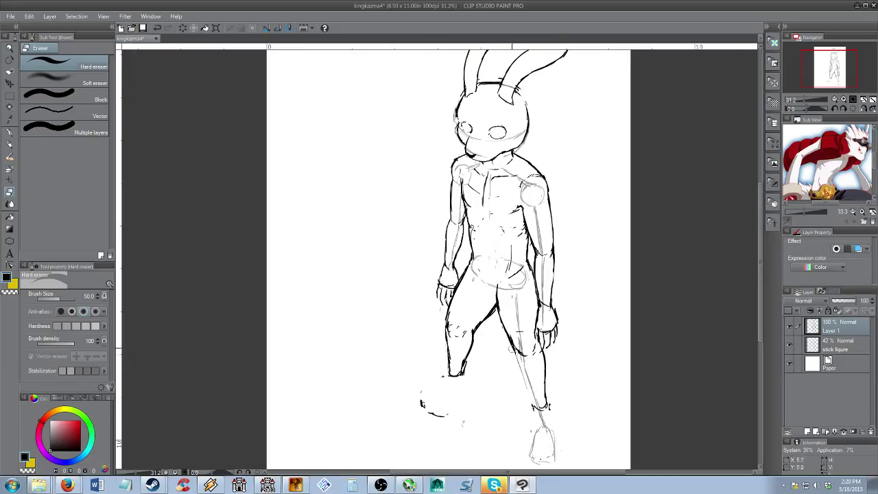
Redraw the right lower leg with a slimmer calf narrowing to the ankle
key(b)
mouse_move(515, 350)
mouse_down()
mouse_move(535, 400)
mouse_move(548, 408)
mouse_move(540, 351)
mouse_move(543, 395)
mouse_up()
key(e)
key(b)
key(e)
key(b)
key(e)
key(b)
key(e)
Clean up the left ankle and erase the leftover marks of the old left foot
mouse_move(454, 363)
mouse_down()
mouse_move(460, 375)
mouse_move(449, 378)
mouse_up()
key(b)
key(e)
key(b)
key(e)
drag(442, 413, 424, 401)
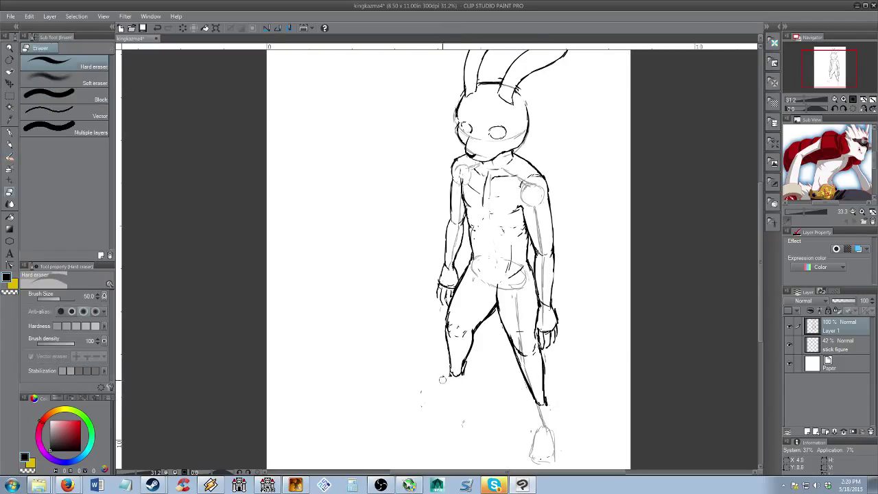
Draw a cuff around the right ankle and a rounded shoe with a toe cap below it
key(b)
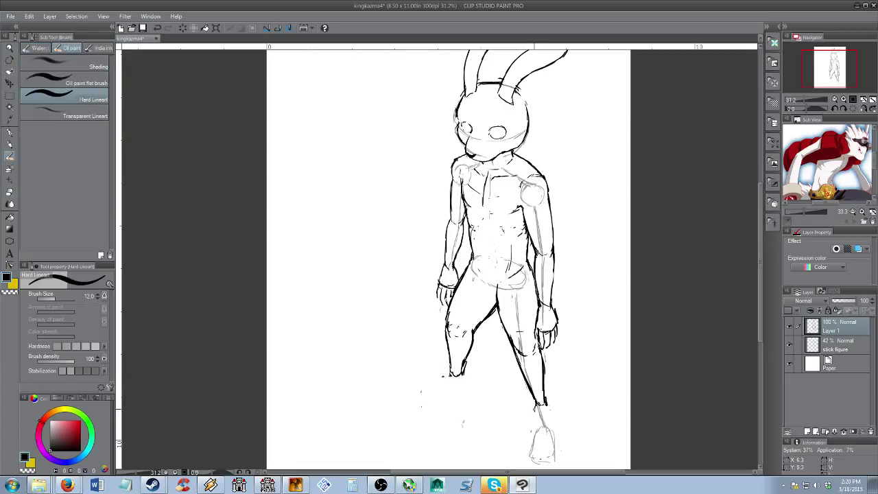
drag(532, 408, 548, 390)
mouse_move(529, 405)
mouse_down()
mouse_move(549, 414)
mouse_move(540, 413)
mouse_move(551, 404)
mouse_move(532, 415)
mouse_up()
key(e)
key(b)
mouse_move(528, 433)
mouse_down()
mouse_move(540, 454)
mouse_move(557, 451)
mouse_up()
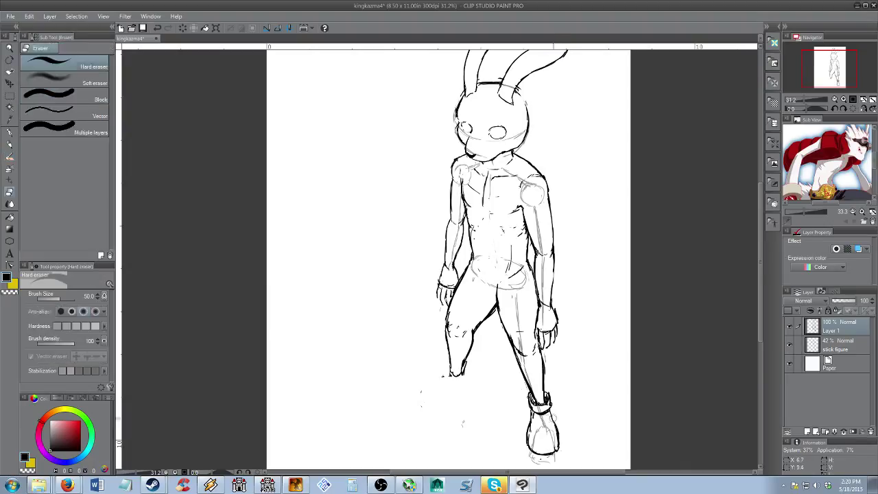
drag(550, 413, 559, 441)
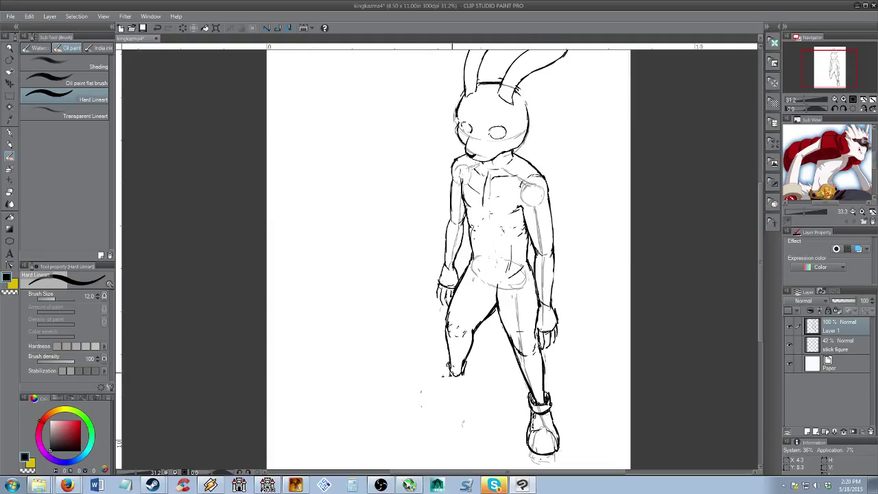
Draw a matching ankle cuff and rounded shoe on the left leg, and clean up its edges
mouse_move(448, 364)
mouse_down()
mouse_move(445, 373)
mouse_move(463, 382)
mouse_move(465, 367)
mouse_up()
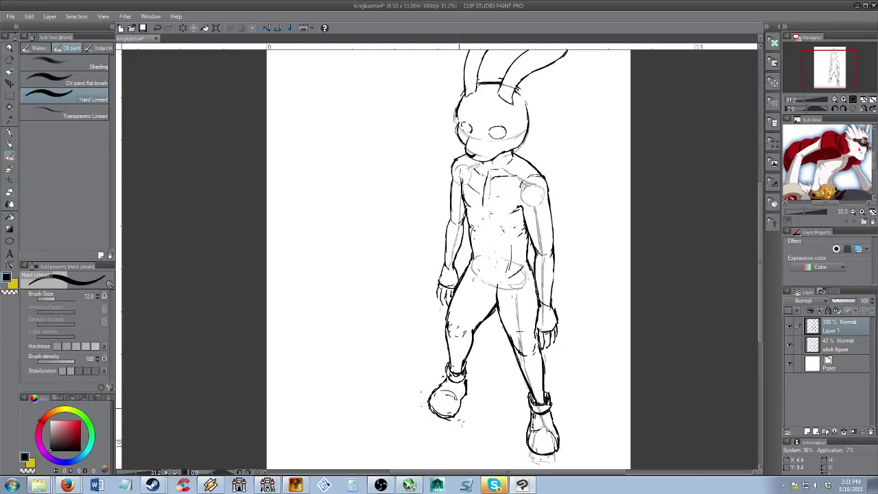
key(e)
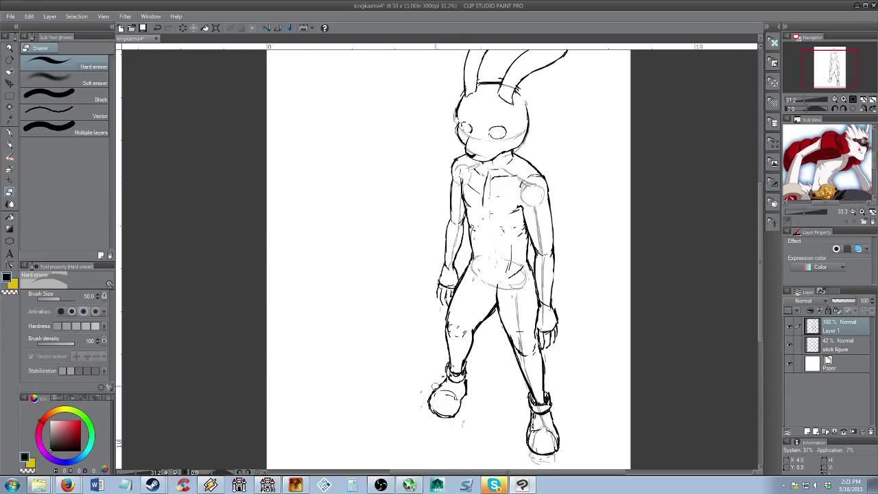
key(p)
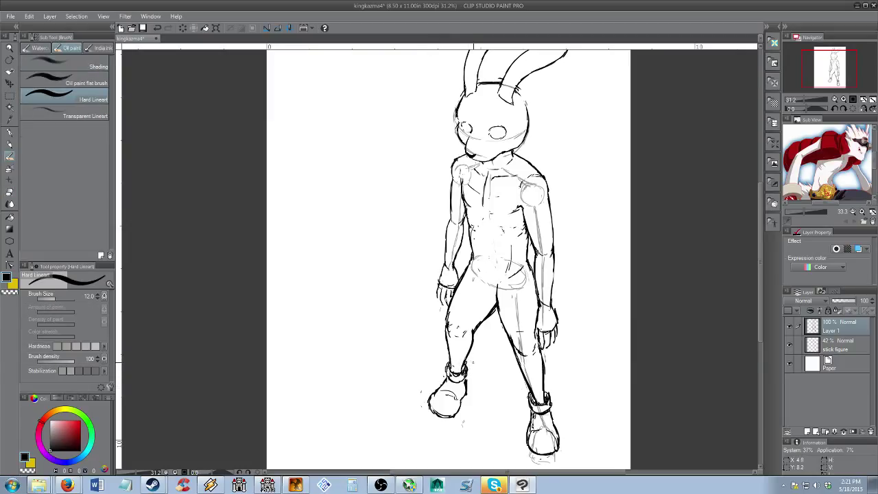
Redraw the outer outline of the left upper arm
mouse_move(481, 225)
mouse_down()
mouse_move(489, 253)
mouse_move(461, 204)
mouse_up()
key(e)
key(p)
drag(457, 251, 459, 201)
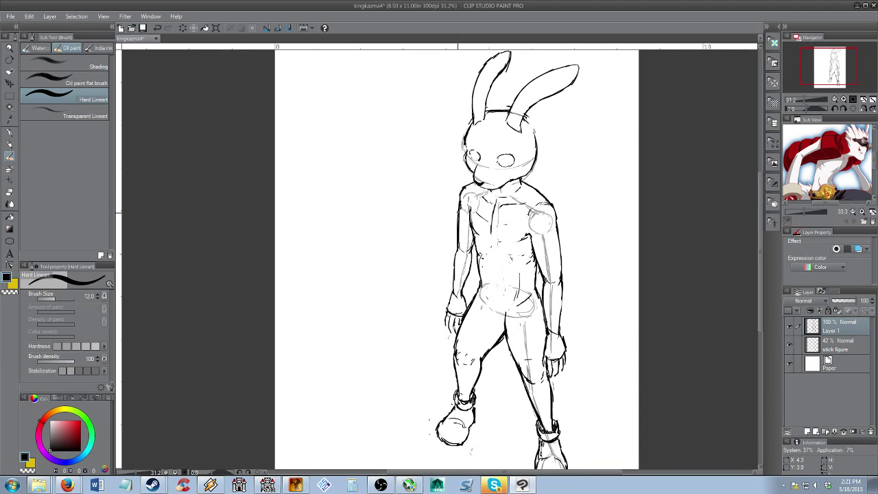
key(e)
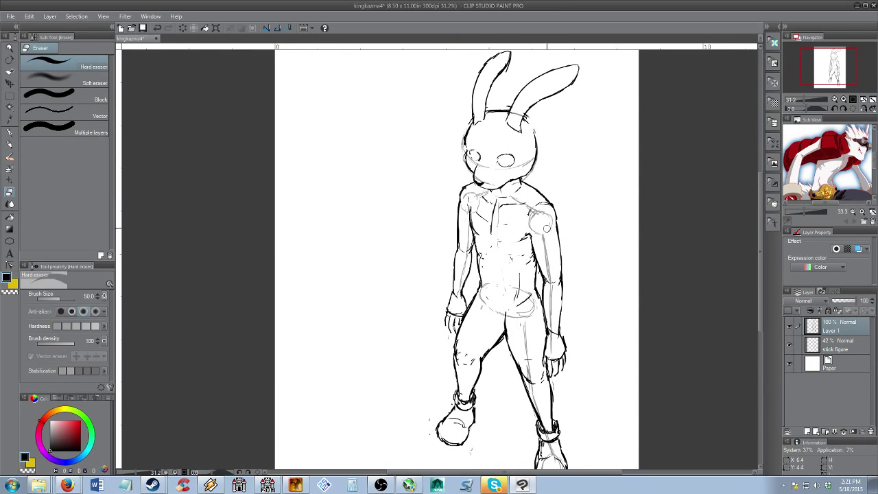
key(alt+space)
drag(549, 266, 540, 288)
drag(496, 331, 498, 296)
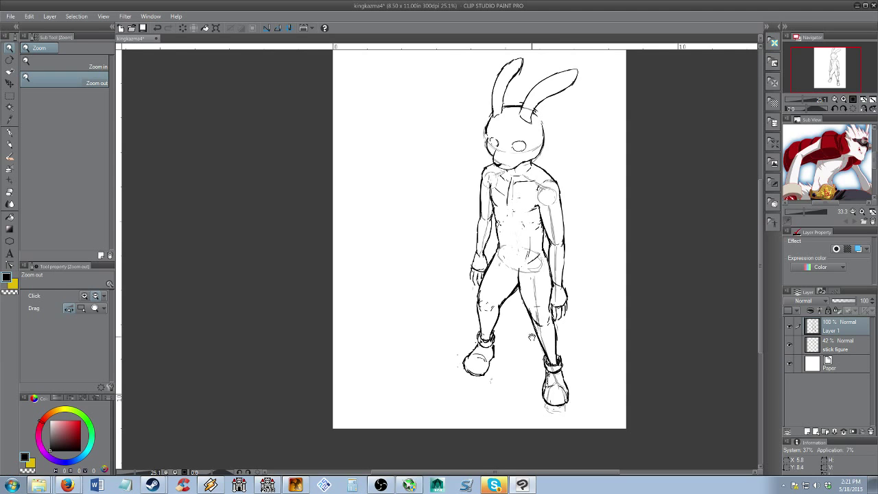
drag(524, 329, 539, 327)
key(e)
key(/)
drag(526, 295, 530, 299)
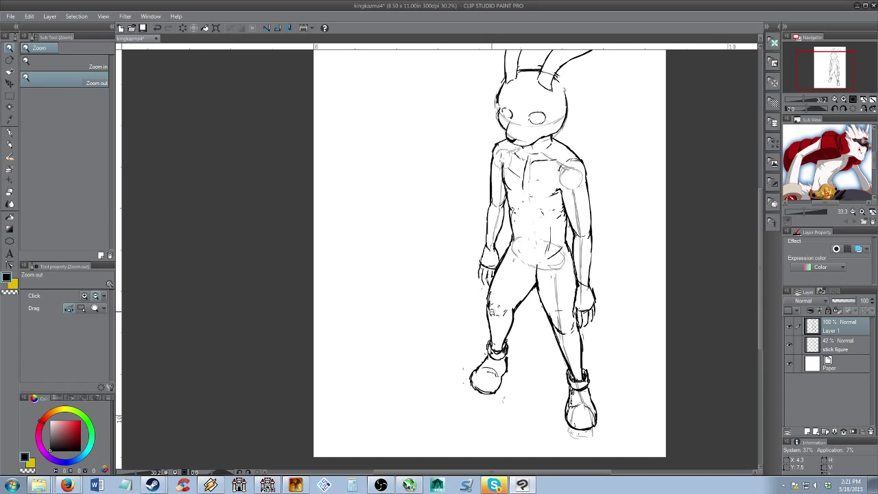
key(b)
drag(519, 263, 496, 345)
key(ctrl+z)
Erase the head line crossing the right ear's base and draw a narrow slanted eye inside the right eye circle
key(space)
drag(536, 234, 505, 277)
key(alt+space)
mouse_move(492, 211)
mouse_down()
mouse_move(512, 218)
mouse_move(518, 204)
mouse_move(468, 274)
mouse_move(471, 259)
mouse_move(493, 275)
mouse_up()
key(space)
key(e)
drag(497, 123, 544, 149)
key(b)
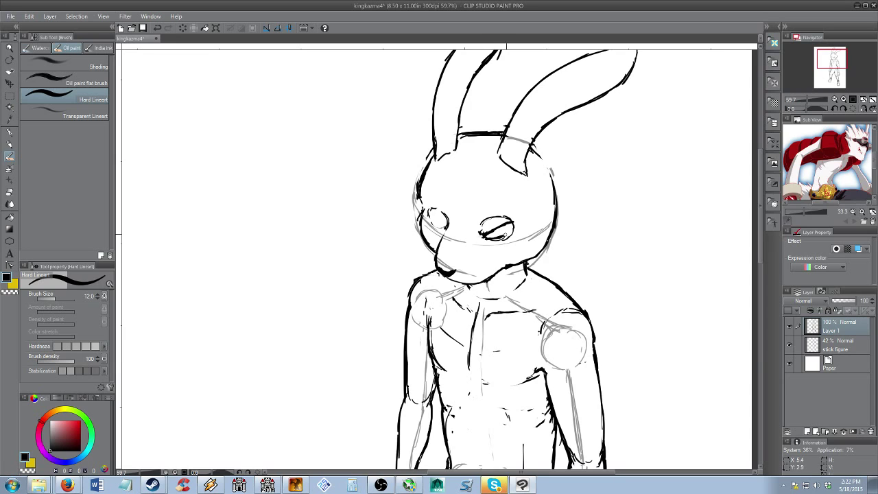
key(e)
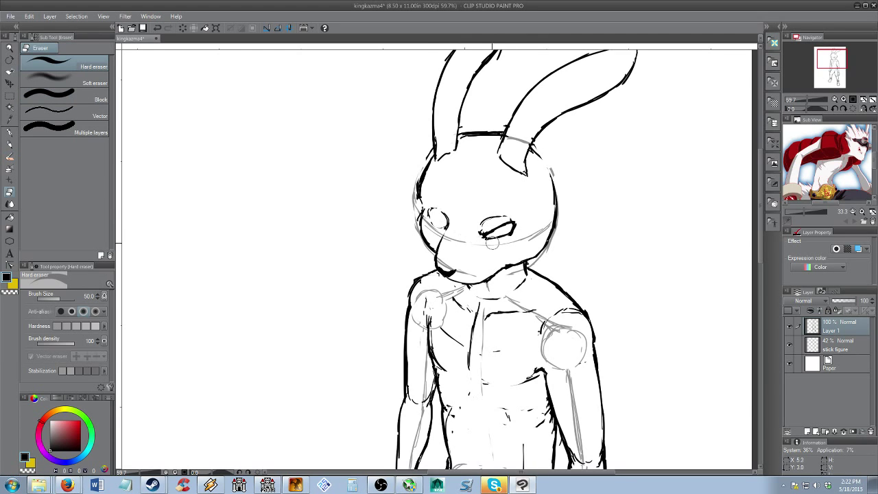
Redraw the right side of the head slightly further in, and erase the heavy line on top between the ears
key(b)
mouse_move(530, 257)
mouse_down()
mouse_move(549, 226)
mouse_move(548, 172)
mouse_move(549, 223)
mouse_up()
key(e)
key(b)
drag(552, 187, 552, 211)
key(e)
drag(470, 133, 493, 135)
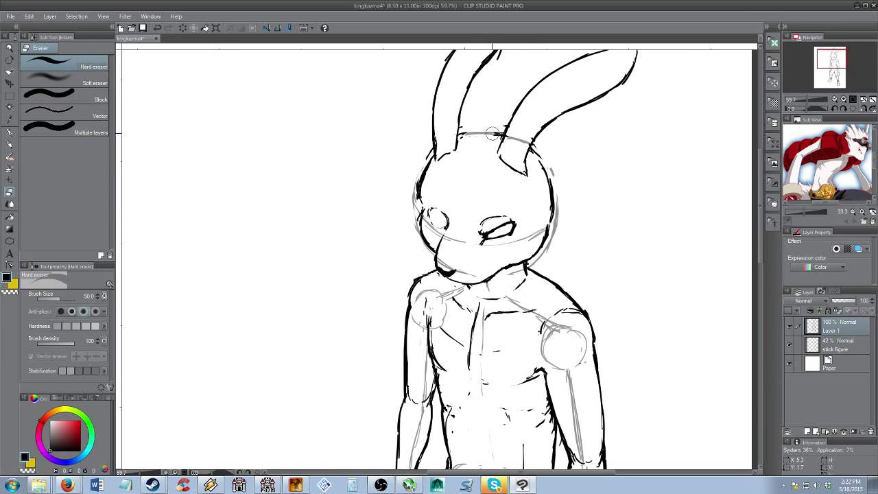
Erase the upper left head outline and the old base of the left ear
drag(428, 165, 421, 189)
key(b)
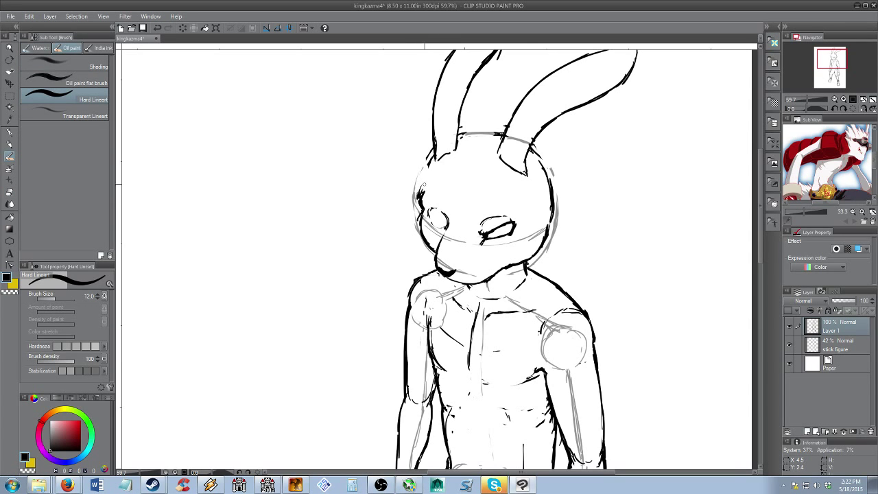
key(e)
drag(431, 155, 432, 166)
mouse_move(430, 136)
mouse_down()
mouse_move(437, 172)
mouse_move(435, 159)
mouse_move(437, 171)
mouse_move(451, 156)
mouse_up()
Redraw the bases of both ears as downward points on the forehead
key(b)
key(e)
key(b)
key(e)
key(b)
mouse_move(504, 157)
mouse_down()
mouse_move(531, 179)
mouse_move(518, 174)
mouse_up()
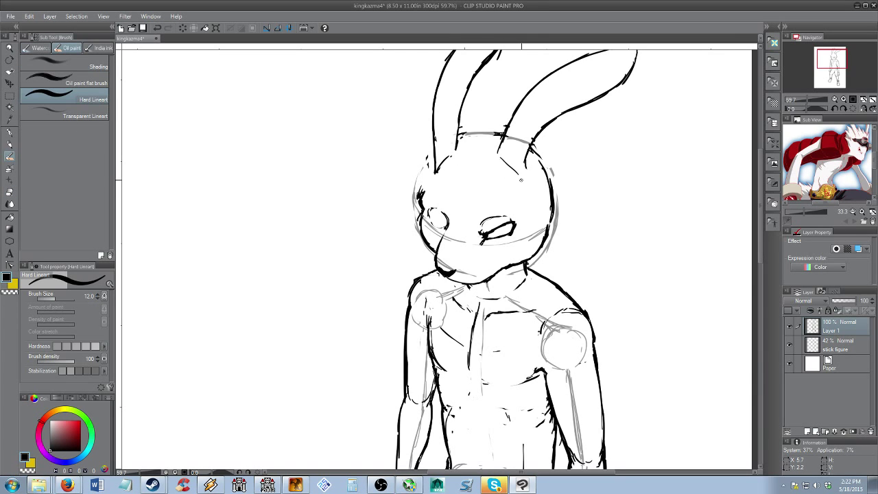
key(e)
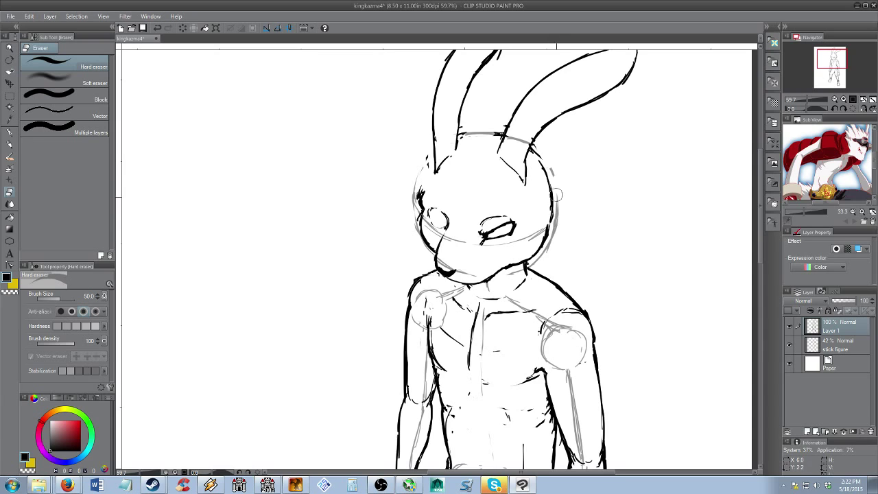
Draw a matching narrow slanted eye inside the left eye circle, undoing the unwanted strokes
key(b)
key(ctrl+z)
drag(426, 210, 445, 228)
key(ctrl+z)
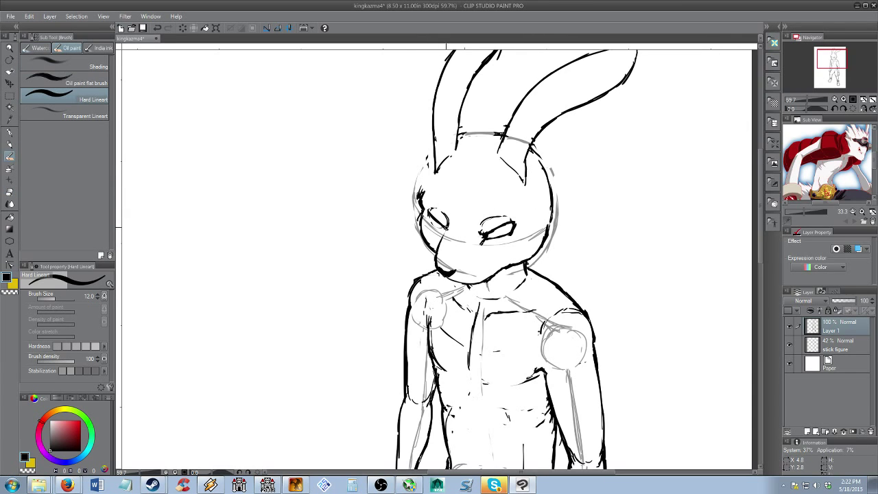
Erase the round guides above both eyes and draw a short slanted snout line below the right eye's inner corner
key(e)
key(b)
key(e)
mouse_move(506, 240)
mouse_down()
mouse_move(494, 218)
mouse_move(508, 223)
mouse_up()
key(b)
key(e)
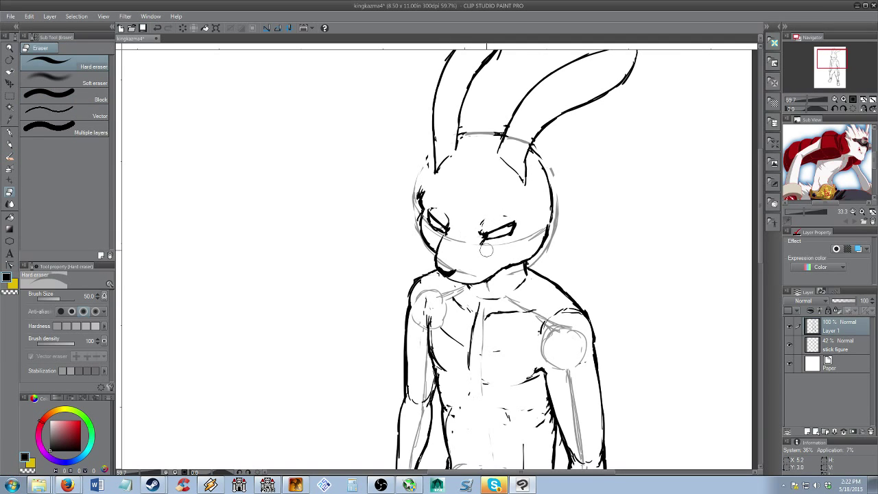
key(b)
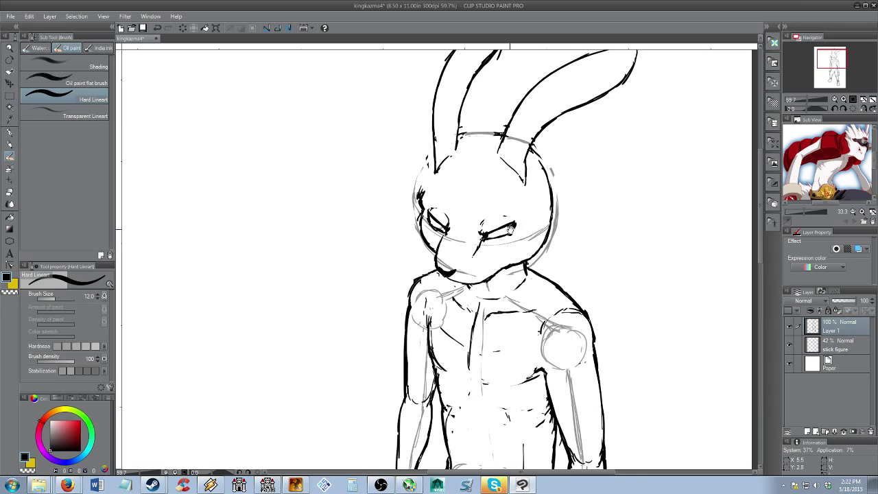
drag(509, 230, 494, 239)
Enlarge the reference picture to 75% and centre it on the character's face and goggles
drag(845, 180, 833, 183)
click(862, 212)
click(861, 211)
click(861, 212)
click(852, 211)
drag(832, 204, 842, 204)
drag(872, 160, 872, 154)
drag(837, 202, 833, 202)
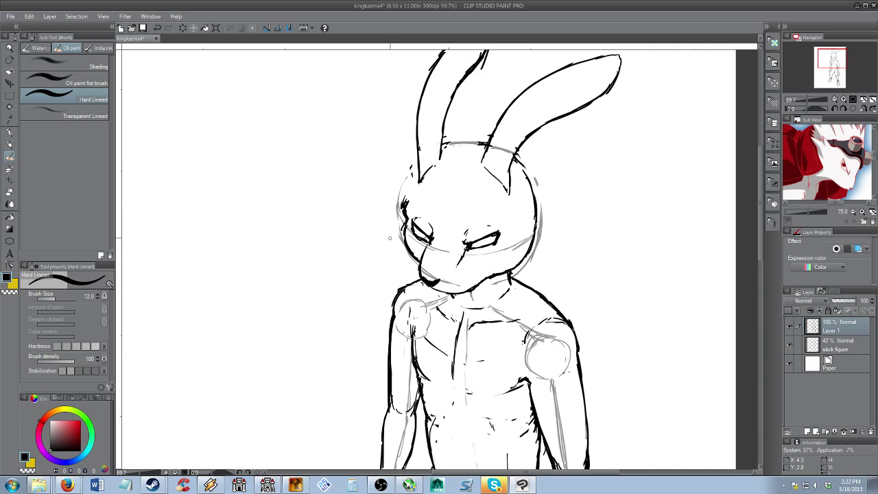
Draw the wavy upper edge of the goggles across the forehead, undoing the unwanted strokes
drag(453, 216, 455, 227)
key(b)
key(b)
mouse_move(423, 197)
mouse_down()
mouse_move(428, 210)
mouse_move(423, 196)
mouse_move(416, 208)
mouse_move(425, 218)
mouse_move(434, 202)
mouse_move(412, 194)
mouse_move(421, 190)
mouse_move(449, 202)
mouse_move(498, 200)
mouse_up()
key(ctrl+z)
key(ctrl+z)
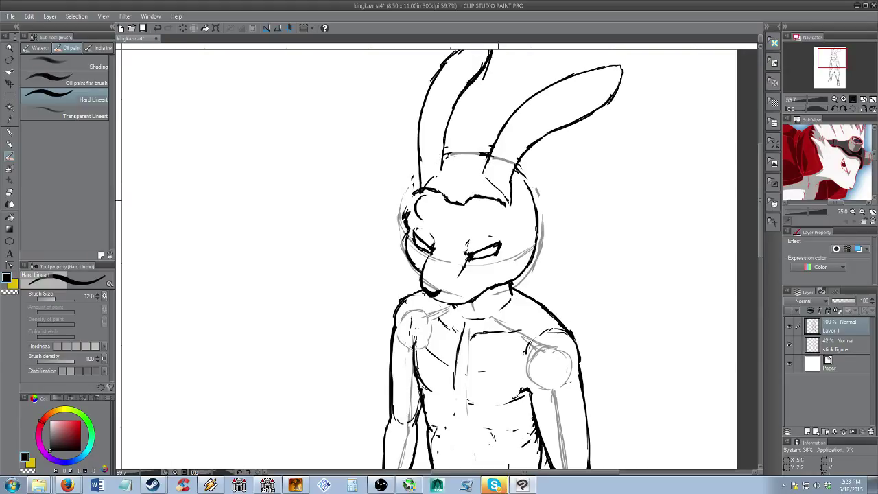
drag(507, 207, 527, 209)
mouse_move(409, 204)
mouse_down()
mouse_move(434, 221)
mouse_move(412, 214)
mouse_move(432, 200)
mouse_up()
Draw the goggles' wavy lower edge above the eyes to close the shape at the right side of the head
key(e)
key(b)
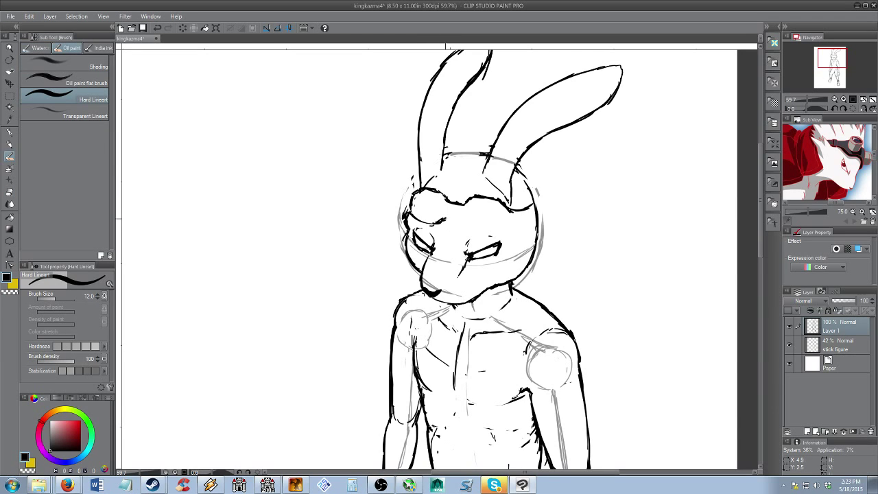
drag(466, 229, 506, 228)
key(ctrl+z)
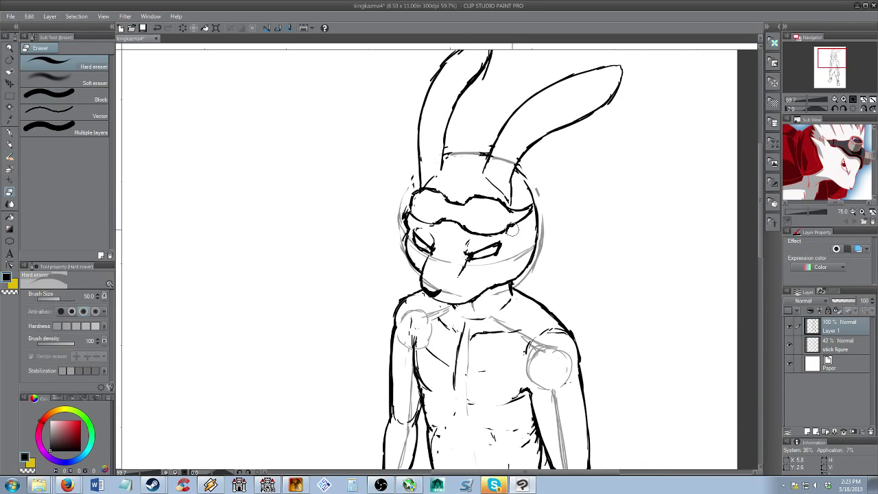
Close the goggles at the left side of the head and erase the old outlines of both cheeks
drag(414, 191, 402, 220)
key(e)
key(b)
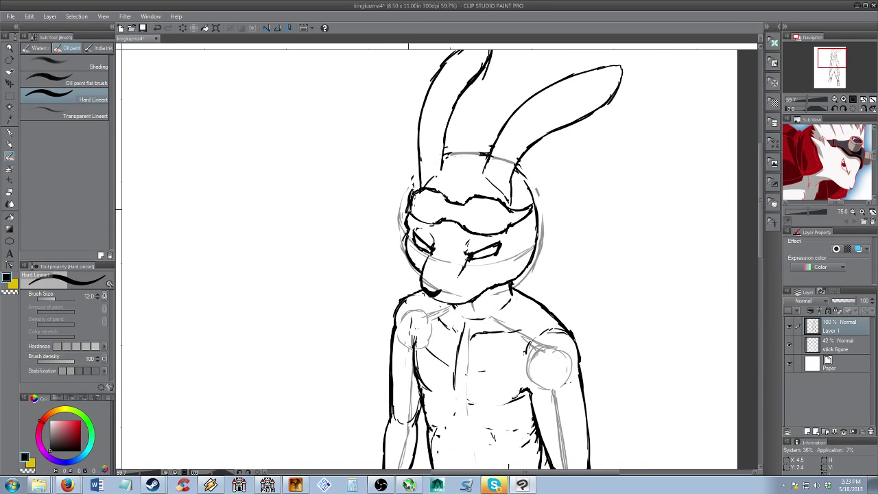
key(e)
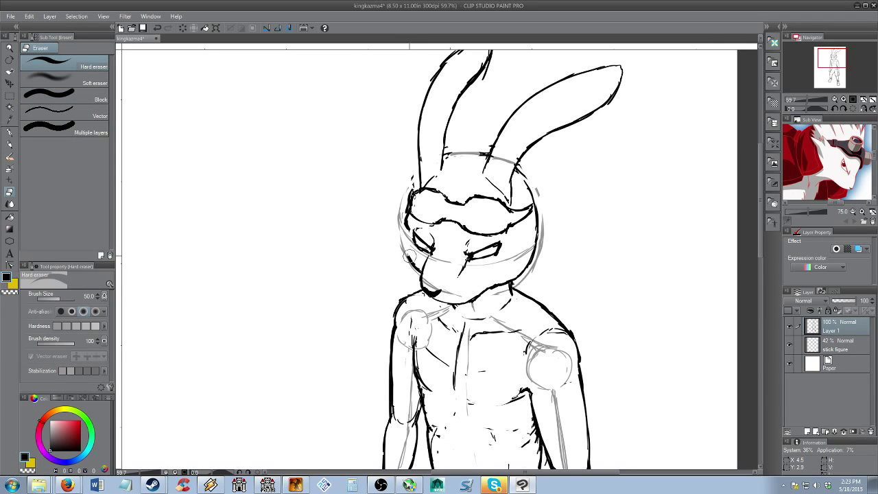
key(b)
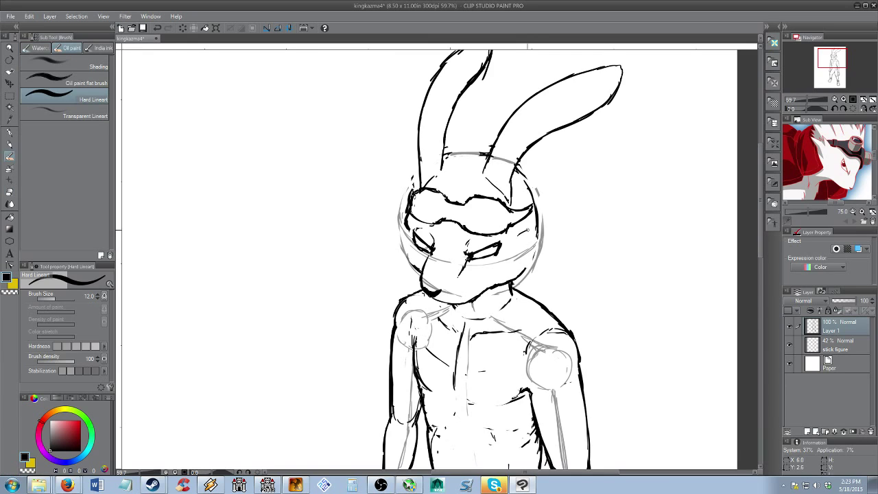
Redraw the right cheek further out with short fur tufts and clean up its inner edge
drag(542, 230, 532, 239)
mouse_move(539, 234)
mouse_down()
mouse_move(530, 246)
mouse_move(537, 244)
mouse_up()
drag(541, 241, 529, 269)
drag(535, 260, 526, 273)
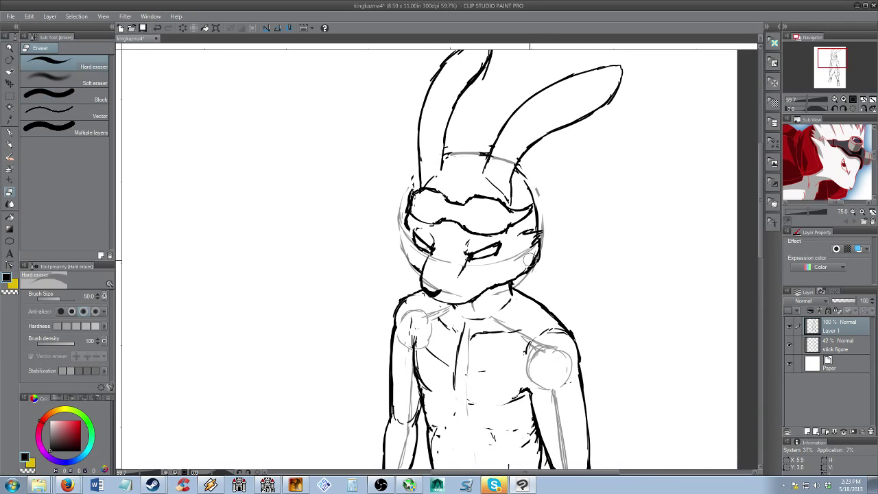
key(e)
Redraw the left cheek further out with jagged fur strokes
key(p)
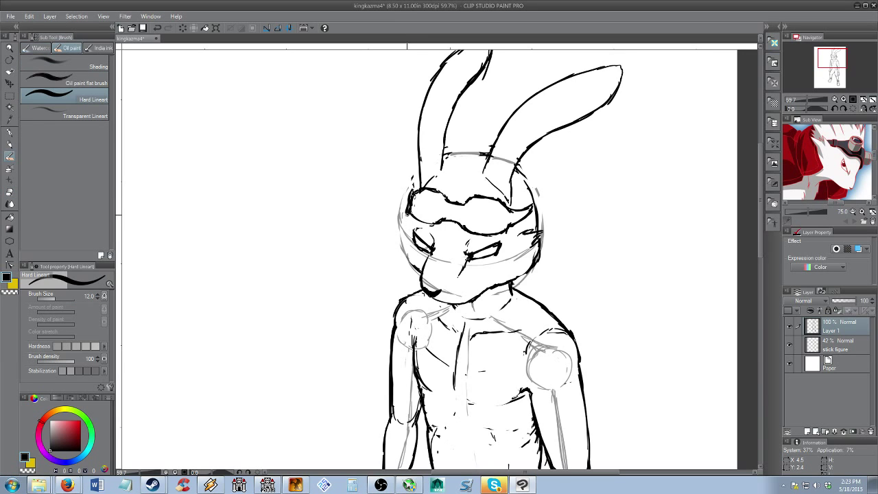
drag(401, 227, 404, 252)
key(e)
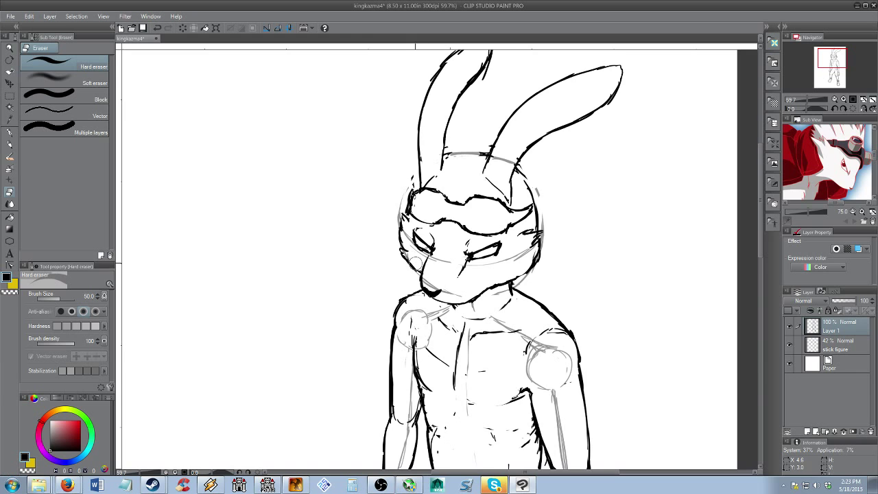
Select the right eye with its snout line, nudge it slightly, and clear the selection
key(alt+space)
drag(476, 275, 483, 254)
key(m)
drag(455, 218, 514, 245)
drag(480, 268, 481, 269)
key(k)
drag(493, 230, 492, 232)
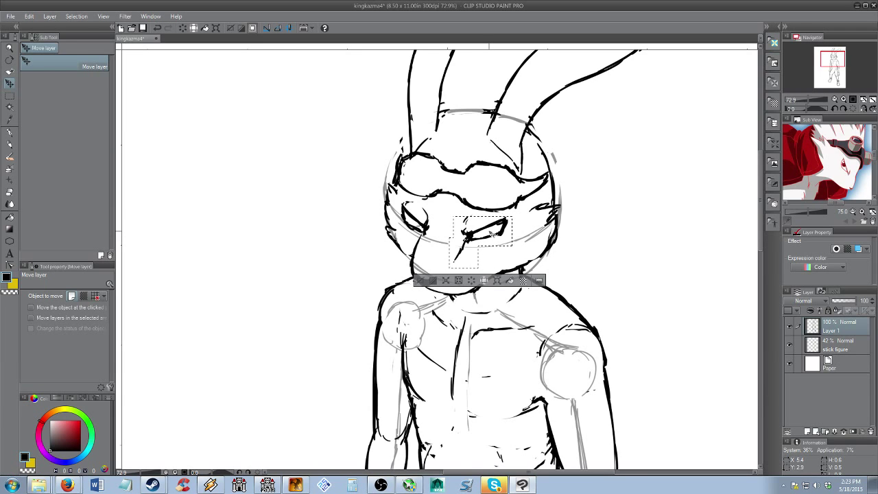
key(ctrl+d)
Extend the left cheek outline down to the snout and add fur tufts beside both ends of the goggles
key(b)
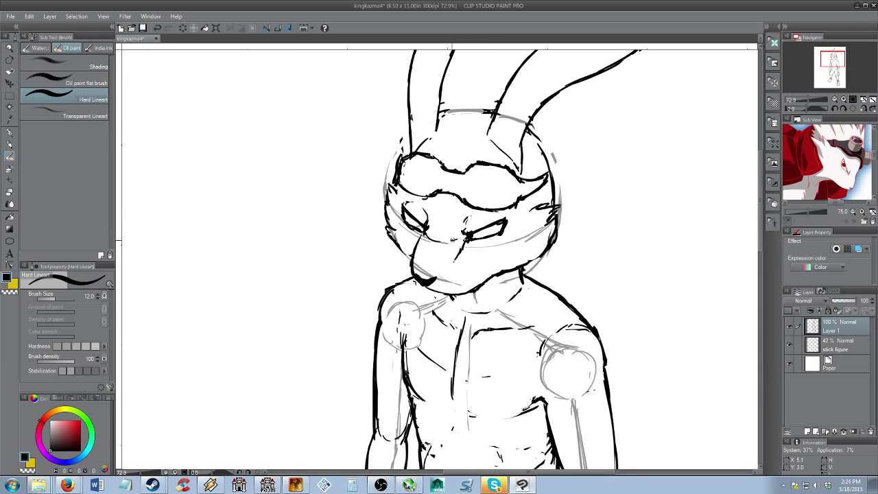
mouse_move(423, 229)
mouse_down()
mouse_move(409, 260)
mouse_move(405, 255)
mouse_move(413, 260)
mouse_up()
key(e)
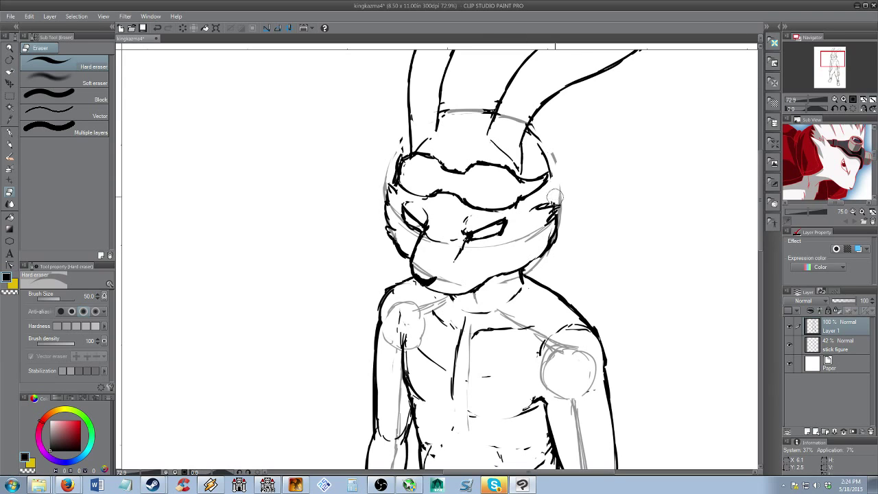
key(b)
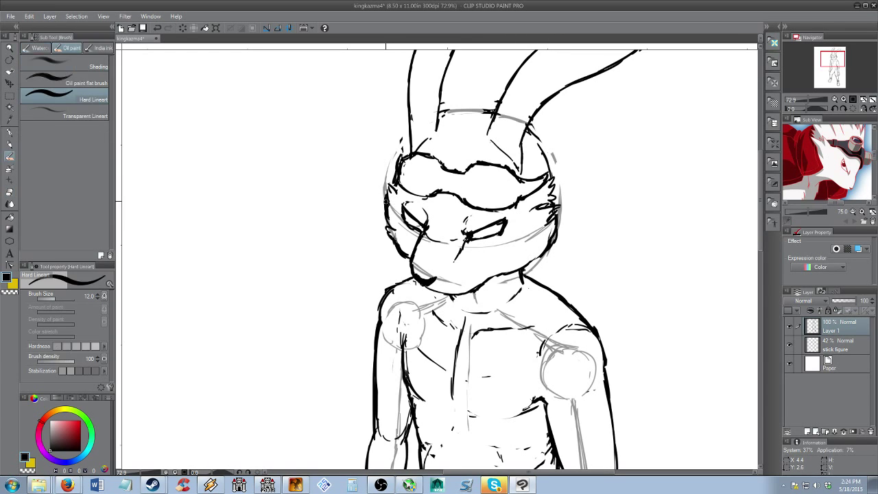
drag(387, 192, 390, 221)
Draw pupils inside both eyes and redraw the chin line slightly lower beneath the nose
key(e)
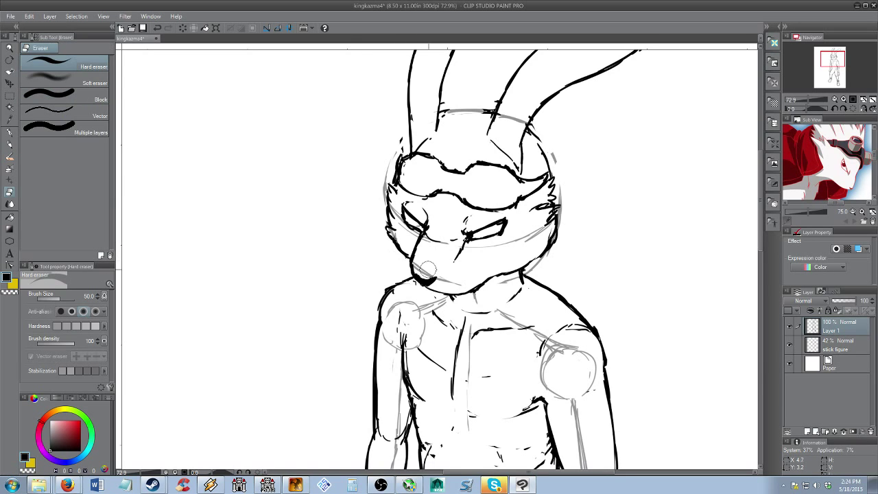
key(b)
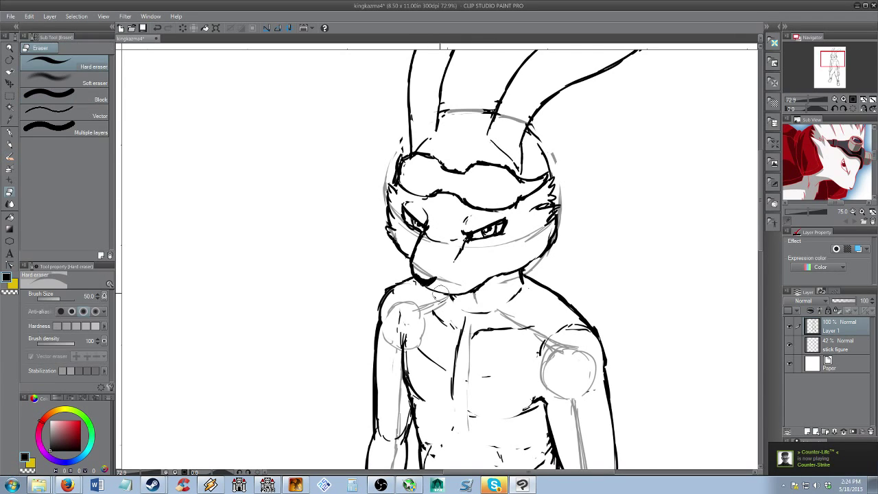
mouse_move(412, 275)
mouse_down()
mouse_move(443, 299)
mouse_move(480, 287)
mouse_up()
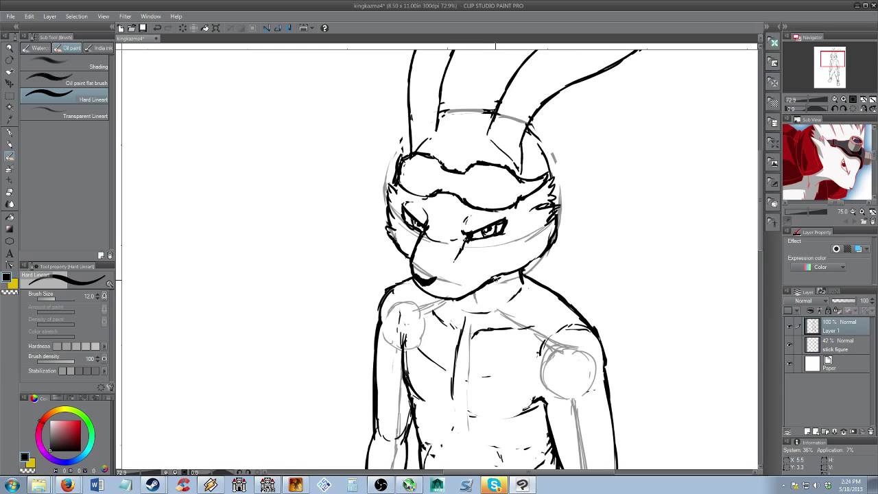
Draw spiky hair tufts between the ears and behind the right ear, following the hair in the reference picture
drag(477, 167, 483, 185)
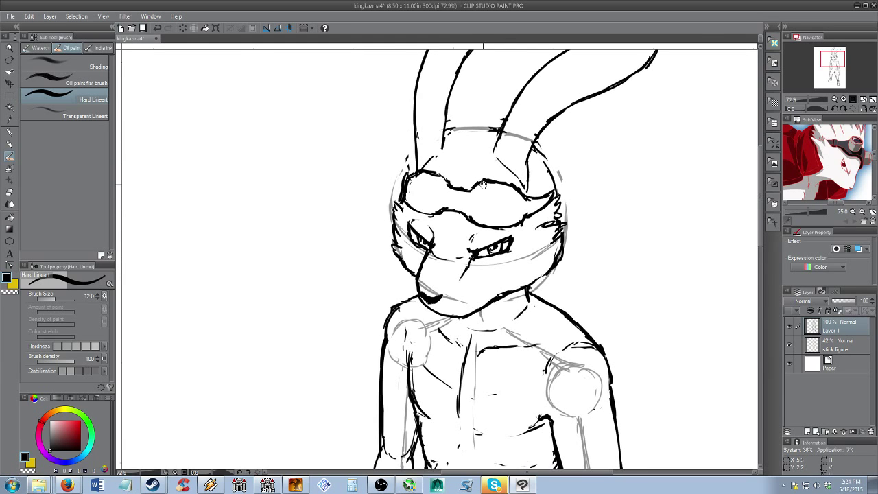
drag(813, 161, 804, 181)
mouse_move(433, 143)
mouse_down()
mouse_move(452, 115)
mouse_move(480, 103)
mouse_up()
mouse_move(466, 144)
mouse_down()
mouse_move(489, 118)
mouse_move(496, 144)
mouse_move(480, 141)
mouse_move(473, 156)
mouse_up()
mouse_move(528, 159)
mouse_down()
mouse_move(549, 141)
mouse_move(552, 168)
mouse_move(580, 146)
mouse_move(559, 220)
mouse_up()
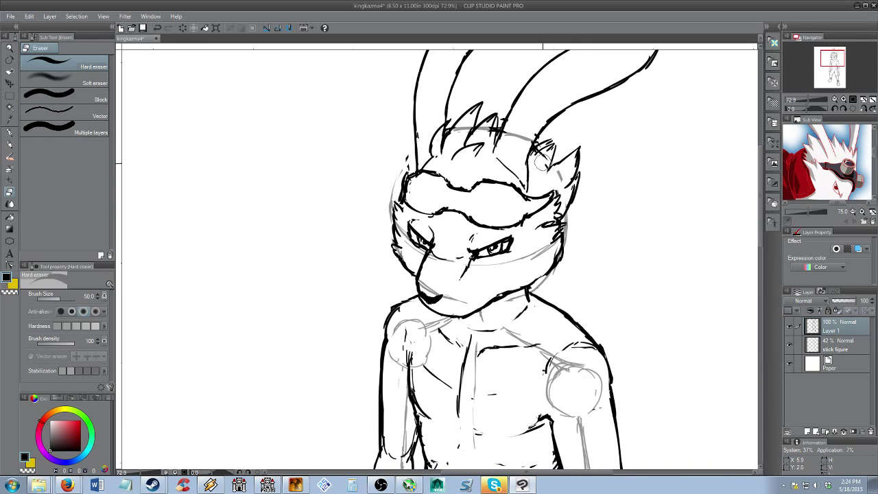
Add another hair spike beside the right ear's base and a curved tuft beside the left ear, undoing stray strokes
mouse_move(538, 134)
mouse_down()
mouse_move(570, 127)
mouse_move(557, 160)
mouse_up()
key(ctrl+z)
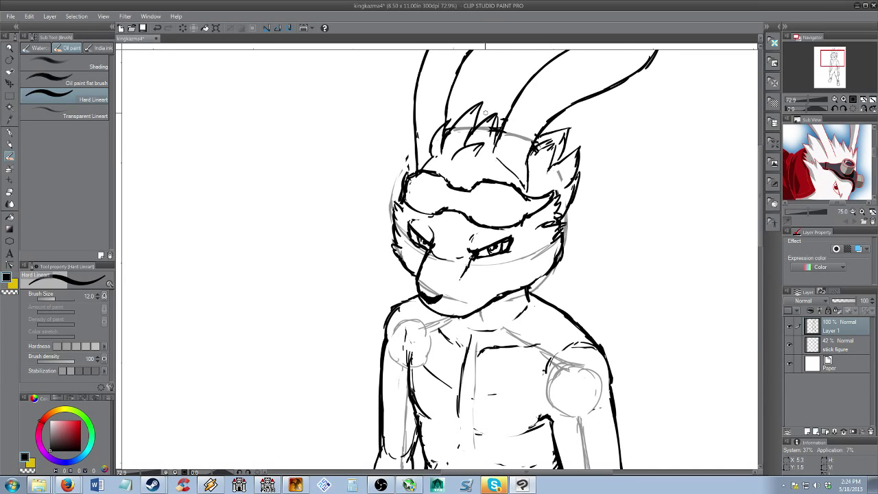
mouse_move(414, 146)
mouse_down()
mouse_move(406, 168)
mouse_move(414, 156)
mouse_move(402, 130)
mouse_up()
key(ctrl+z)
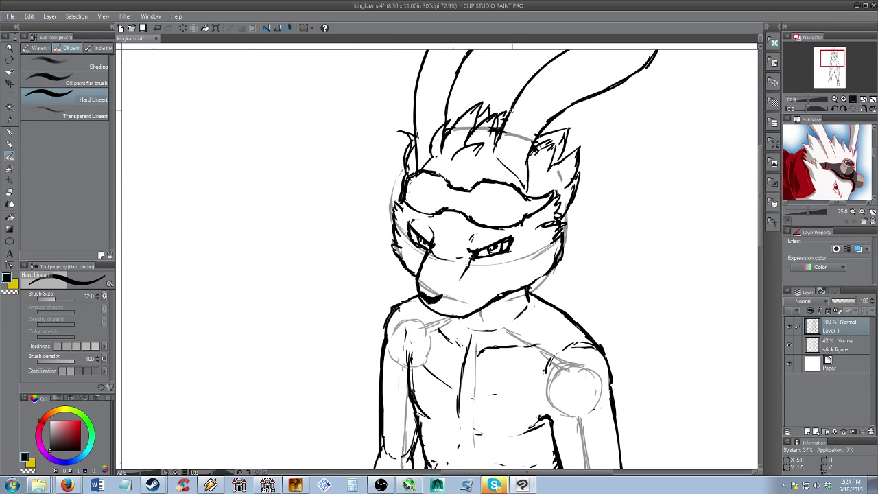
Erase the right ear's pointed base line on the forehead and draw jagged hair spikes there above the goggles
key(e)
mouse_move(529, 152)
mouse_down()
mouse_move(525, 174)
mouse_move(507, 176)
mouse_up()
key(b)
key(e)
key(b)
mouse_move(501, 145)
mouse_down()
mouse_move(492, 162)
mouse_move(504, 163)
mouse_move(502, 174)
mouse_up()
drag(517, 163, 507, 174)
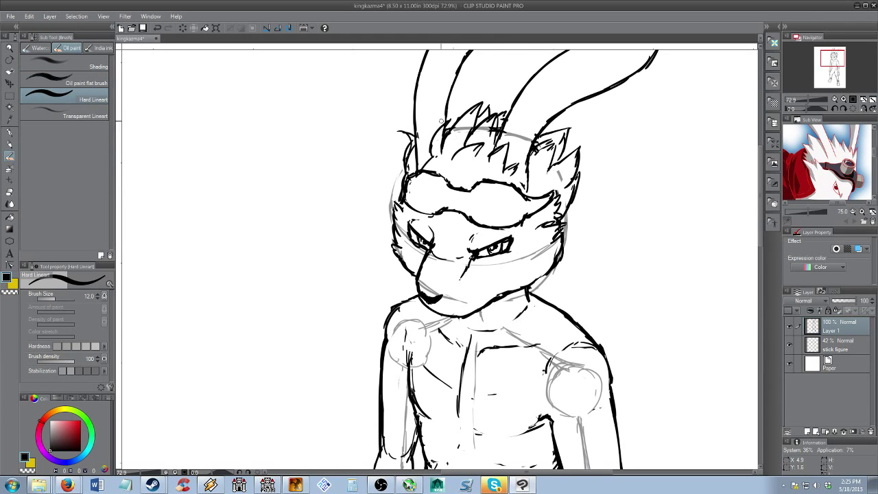
Erase the right jaw line and redraw it with a flatter curve toward the neck
key(space)
mouse_move(505, 234)
mouse_down()
mouse_move(507, 219)
mouse_move(516, 241)
mouse_up()
key(e)
key(ctrl+z)
key(b)
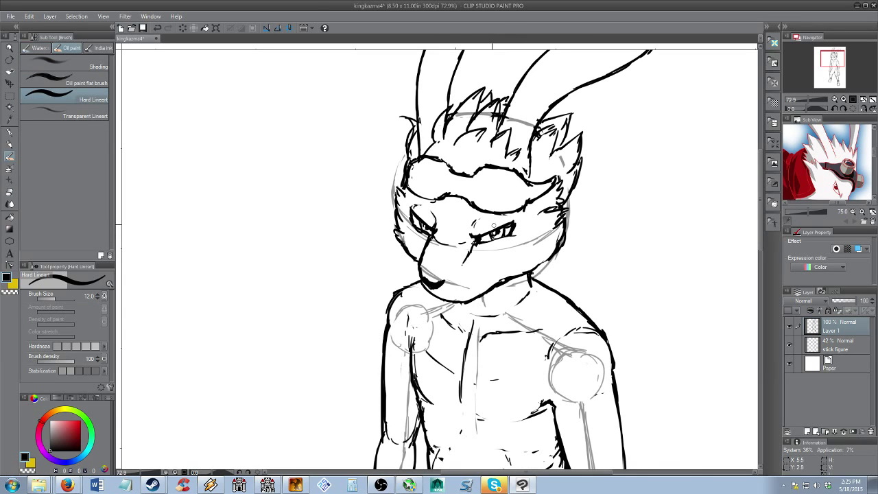
key(e)
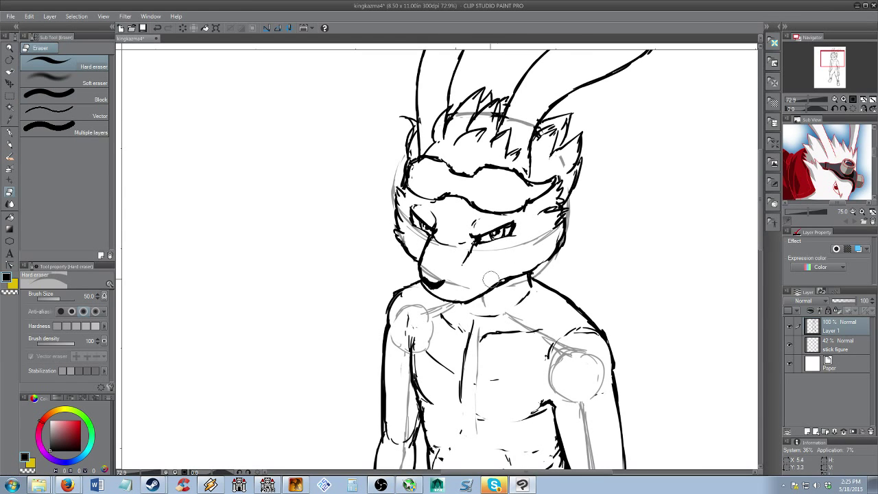
key(b)
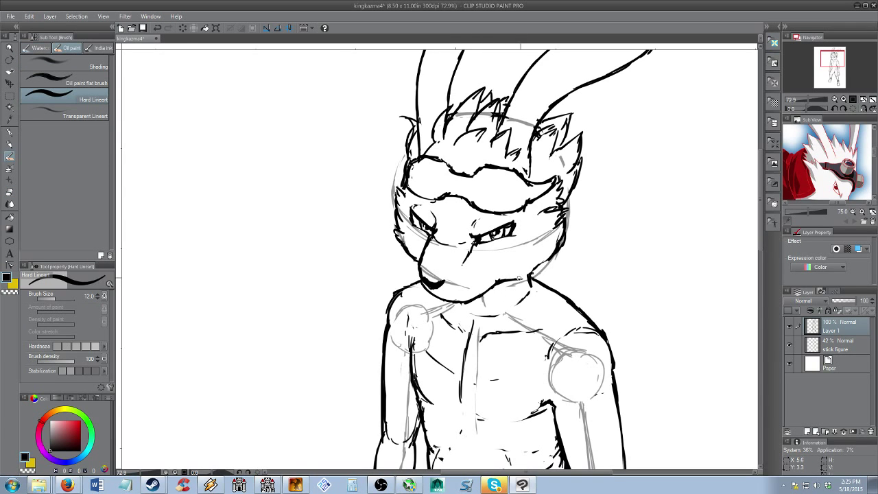
key(e)
Erase the straight snout line below the right eye and redraw it as a thinner curve
key(/)
mouse_move(523, 267)
mouse_down()
mouse_move(491, 261)
mouse_move(490, 242)
mouse_move(500, 232)
mouse_move(509, 251)
mouse_move(520, 244)
mouse_up()
key(e)
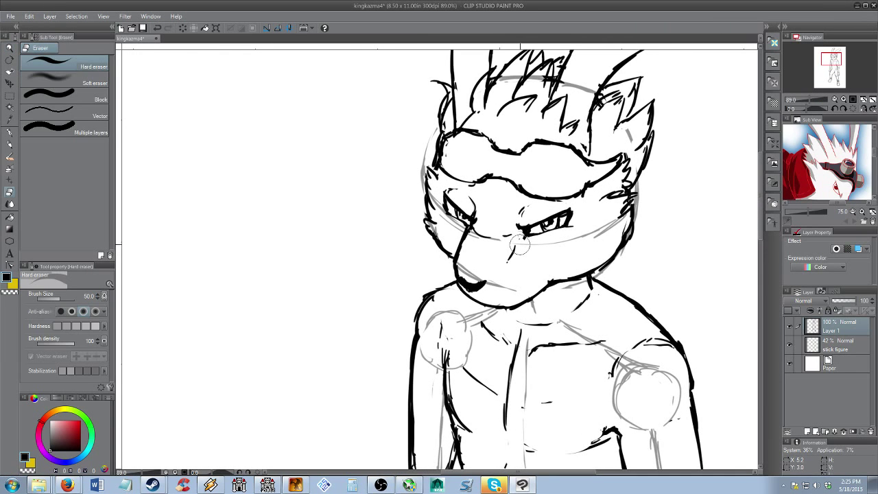
key(b)
key(e)
scroll(514, 250, up, 1)
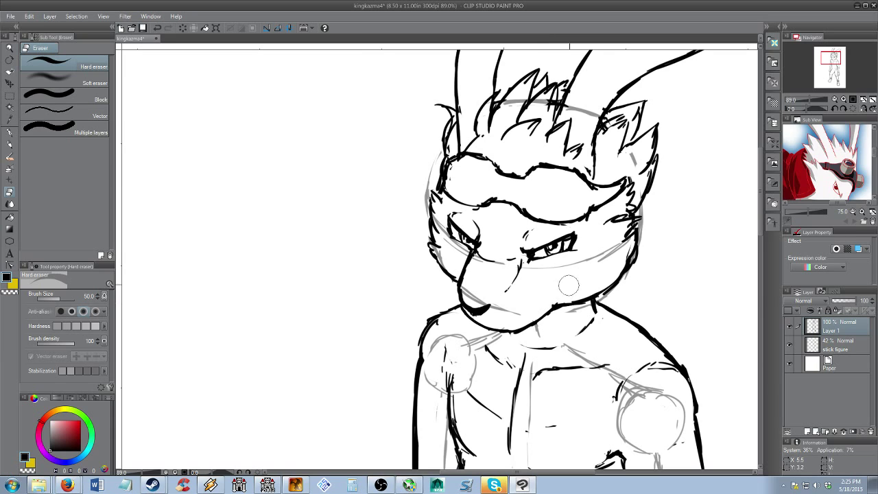
Draw round lenses in both sides of the goggles and a small rectangle inside the right lens, undoing unwanted strokes
key(b)
scroll(570, 218, up, 1)
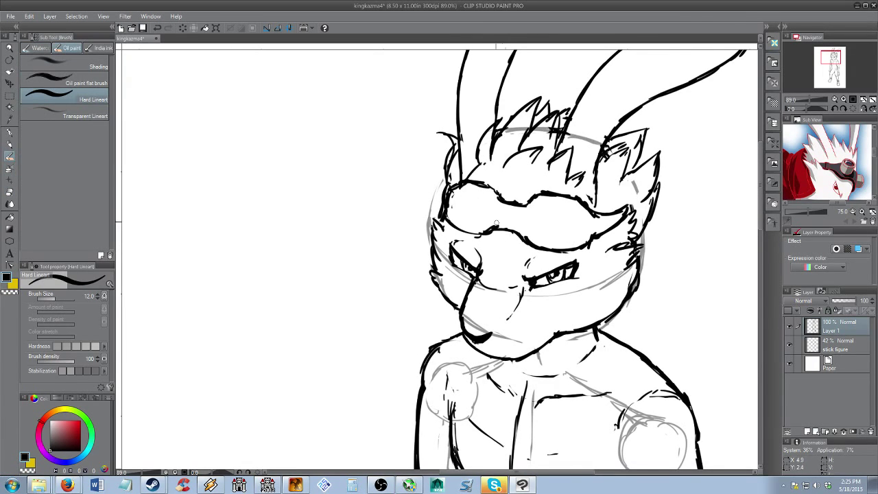
mouse_move(464, 196)
mouse_down()
mouse_move(459, 223)
mouse_move(466, 213)
mouse_move(445, 203)
mouse_move(464, 196)
mouse_move(487, 205)
mouse_move(463, 230)
mouse_move(480, 231)
mouse_move(482, 206)
mouse_move(545, 248)
mouse_up()
key(ctrl+z)
key(e)
key(b)
mouse_move(542, 212)
mouse_down()
mouse_move(575, 219)
mouse_move(552, 253)
mouse_up()
mouse_move(569, 209)
mouse_down()
mouse_move(545, 226)
mouse_move(572, 224)
mouse_move(561, 239)
mouse_move(545, 229)
mouse_move(571, 241)
mouse_up()
key(e)
key(b)
key(ctrl+z)
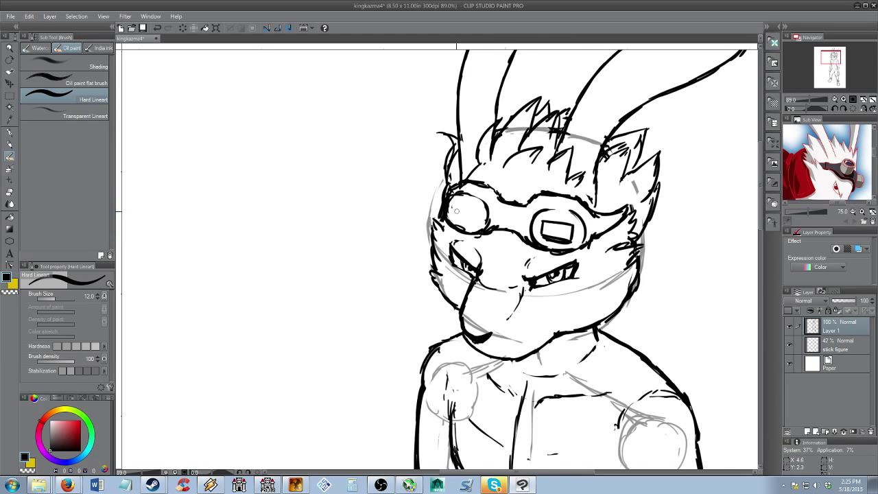
Draw a rectangle inside the left lens and refine the lens rims and the goggles' upper edge
mouse_move(453, 209)
mouse_down()
mouse_move(481, 212)
mouse_move(479, 224)
mouse_move(472, 221)
mouse_up()
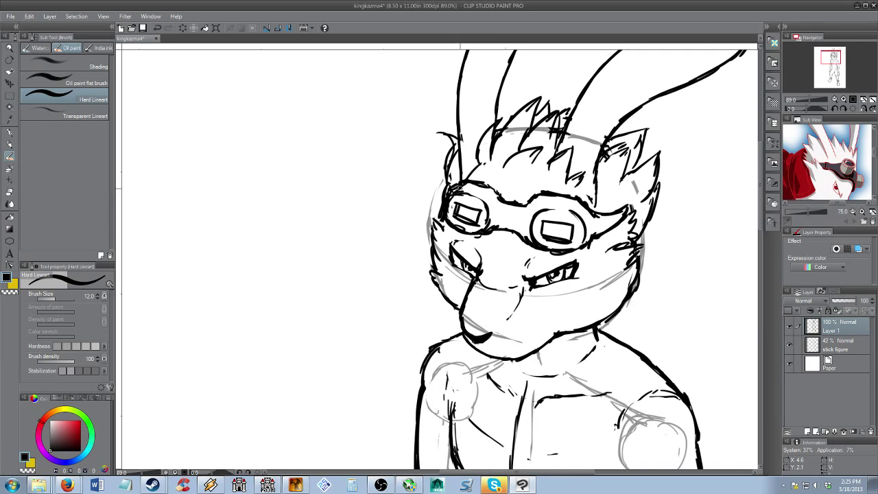
mouse_move(472, 187)
mouse_down()
mouse_move(495, 205)
mouse_move(491, 227)
mouse_move(566, 205)
mouse_move(584, 221)
mouse_up()
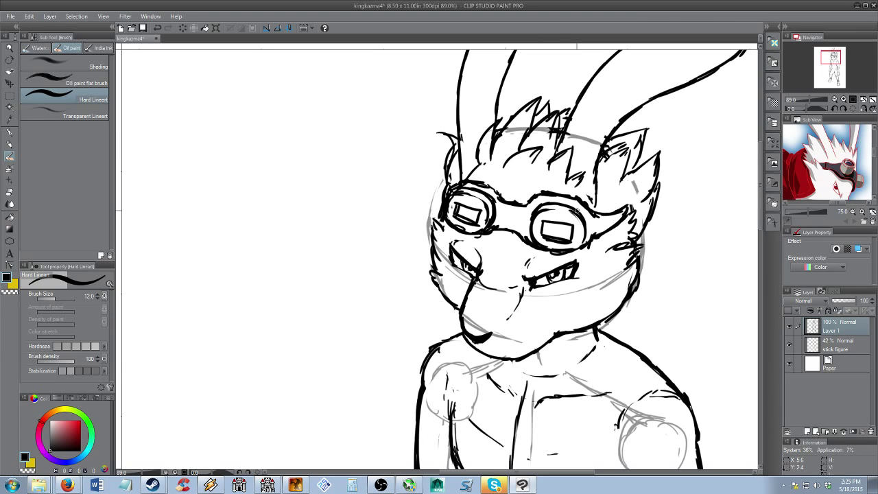
key(e)
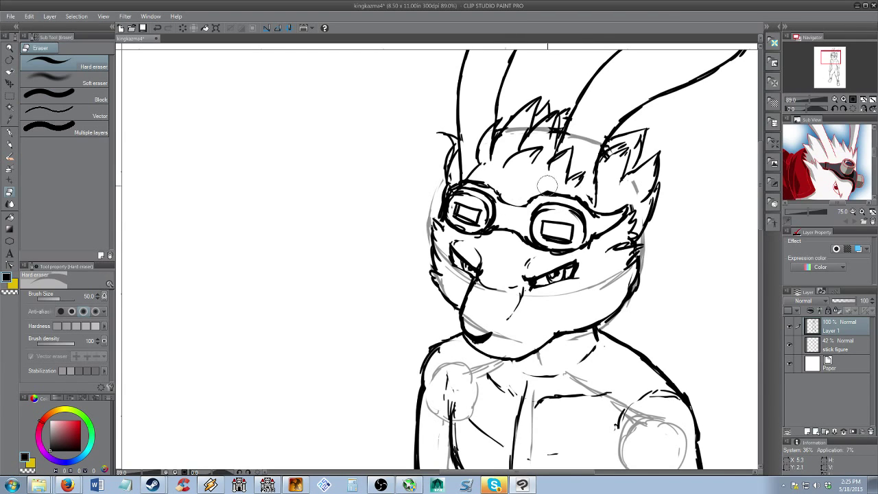
key(p)
drag(552, 194, 578, 199)
key(e)
key(b)
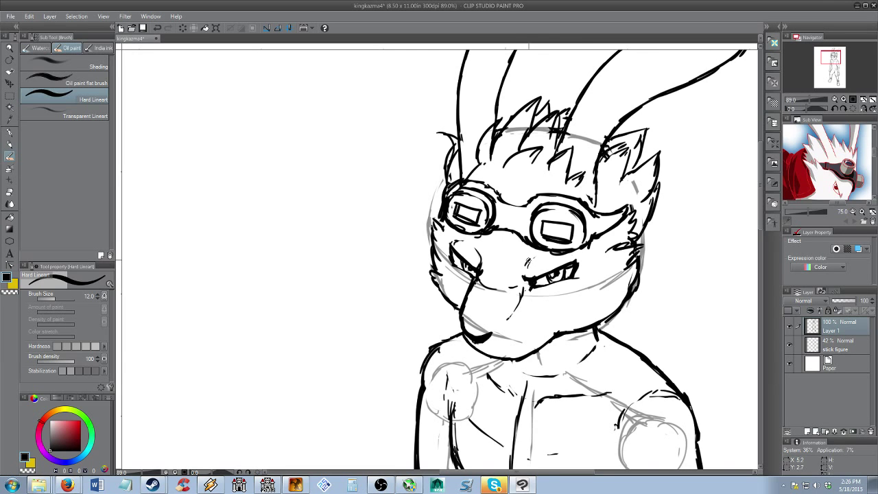
Pick the black line colour from the sketch and draw small wrinkle strokes on the nose bridge between the eyes
drag(553, 252, 526, 241)
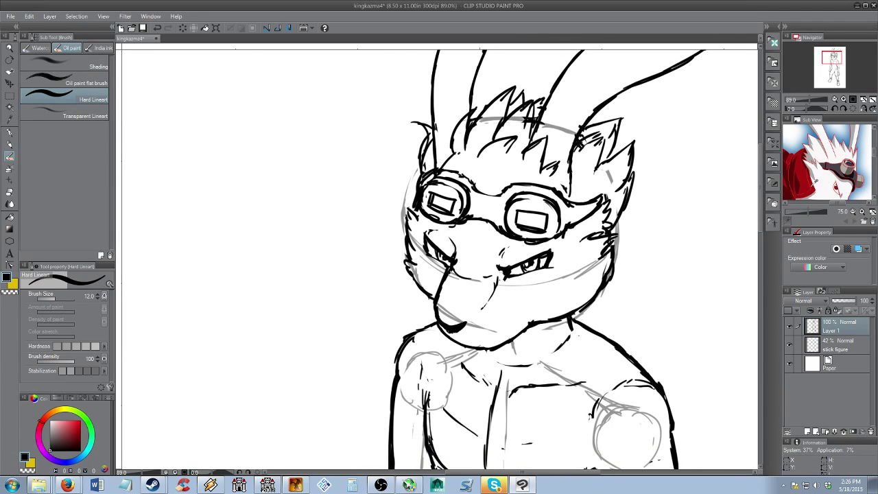
click(834, 177)
drag(833, 177, 835, 161)
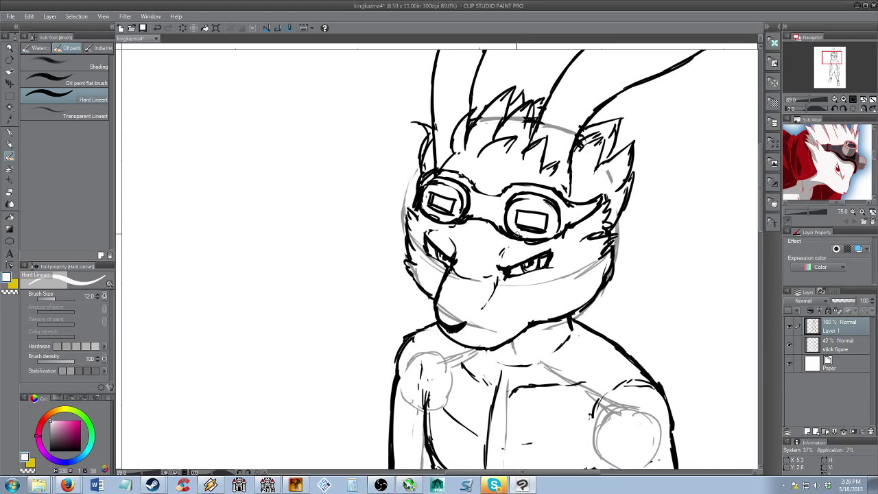
alt+click(527, 225)
drag(534, 252, 521, 240)
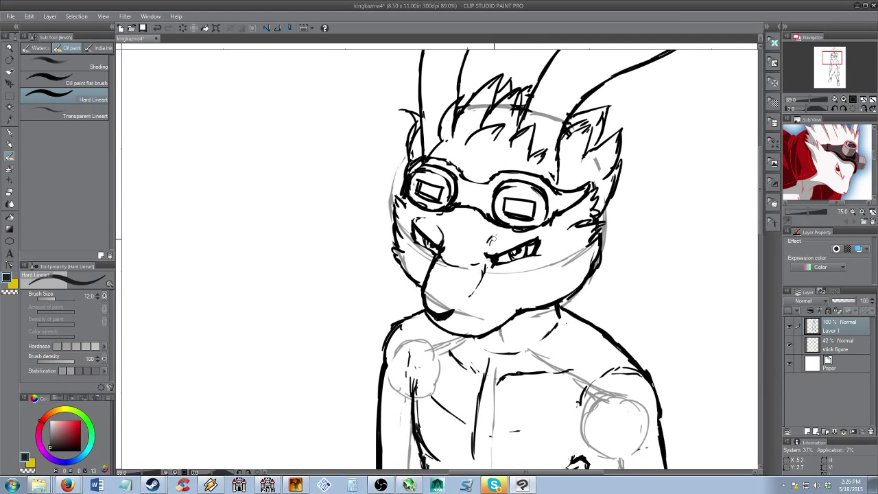
key(e)
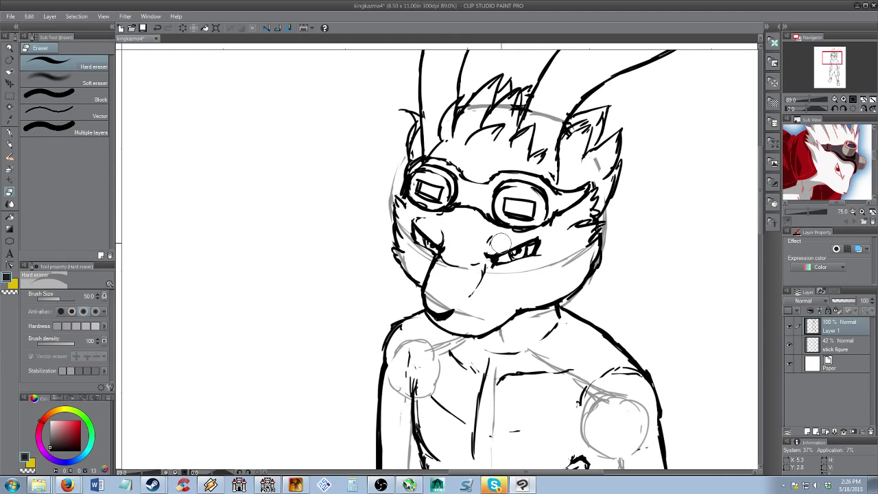
key(b)
drag(456, 248, 464, 252)
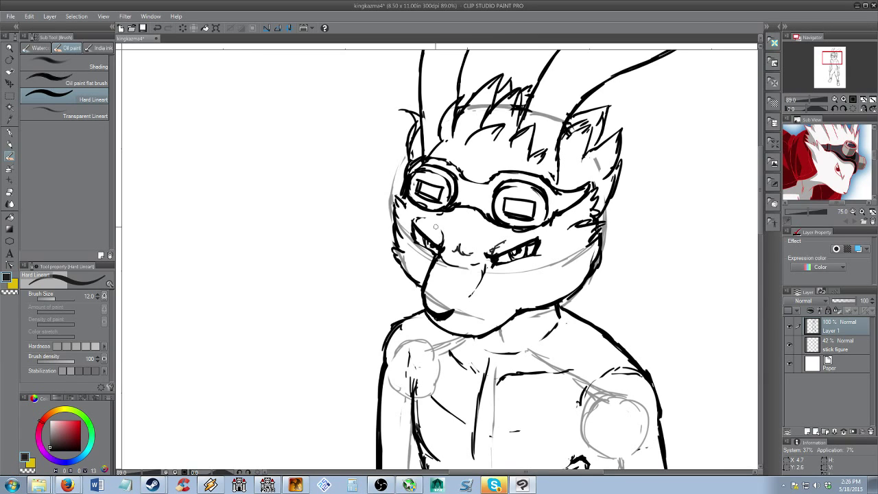
Erase the loose arc above the left eye and clean up the brow and chin lines
key(e)
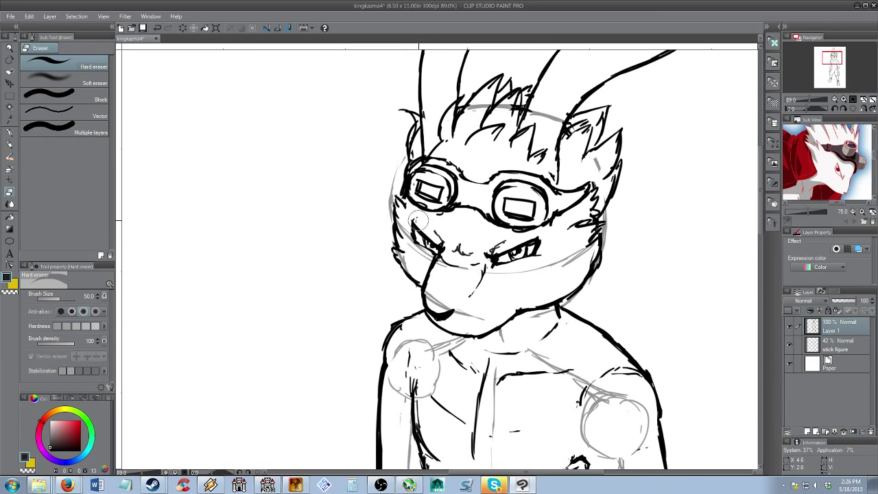
key(b)
key(e)
mouse_move(479, 331)
mouse_down()
mouse_move(436, 323)
mouse_move(472, 337)
mouse_up()
key(b)
key(e)
drag(500, 266, 516, 252)
Draw a second contour line along the goggles' upper edge, across both lenses and the bridge
key(alt+space)
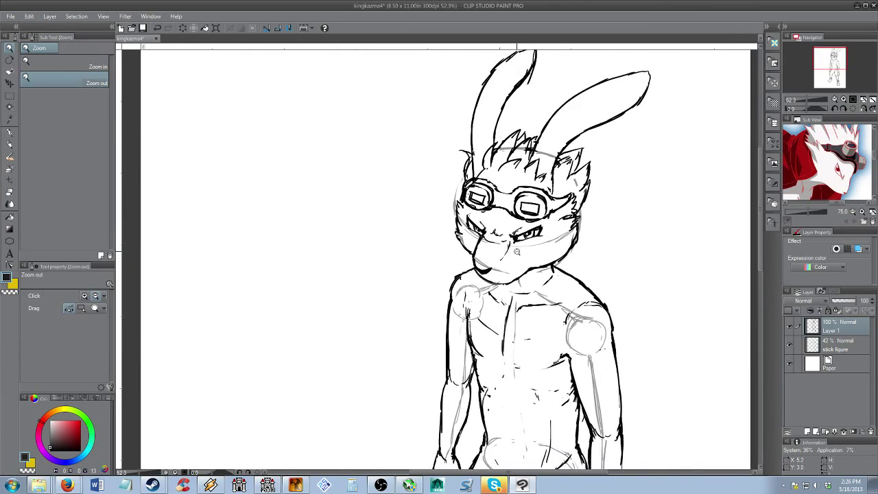
scroll(516, 252, down, 2)
scroll(516, 226, up, 3)
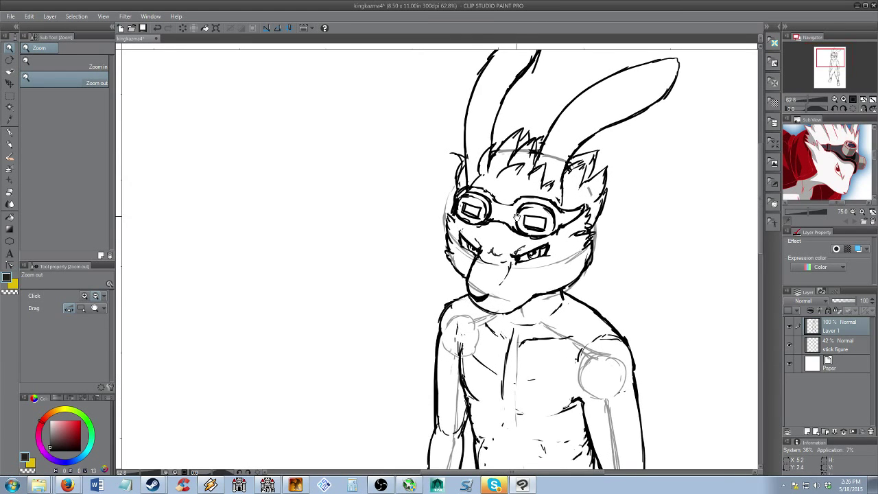
drag(517, 217, 498, 246)
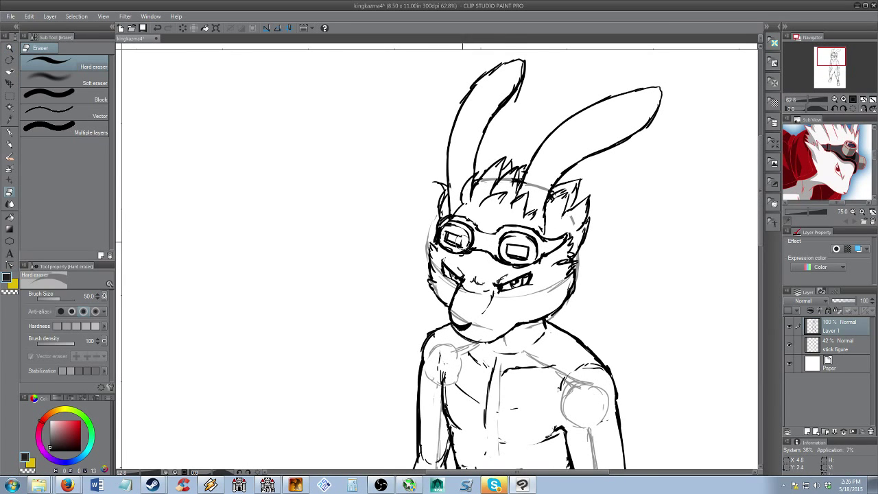
key(b)
key(e)
key(b)
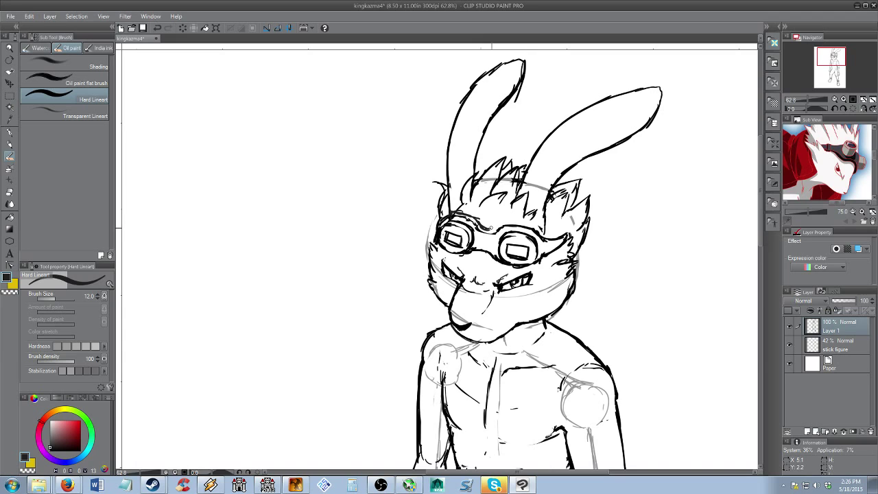
drag(511, 223, 543, 233)
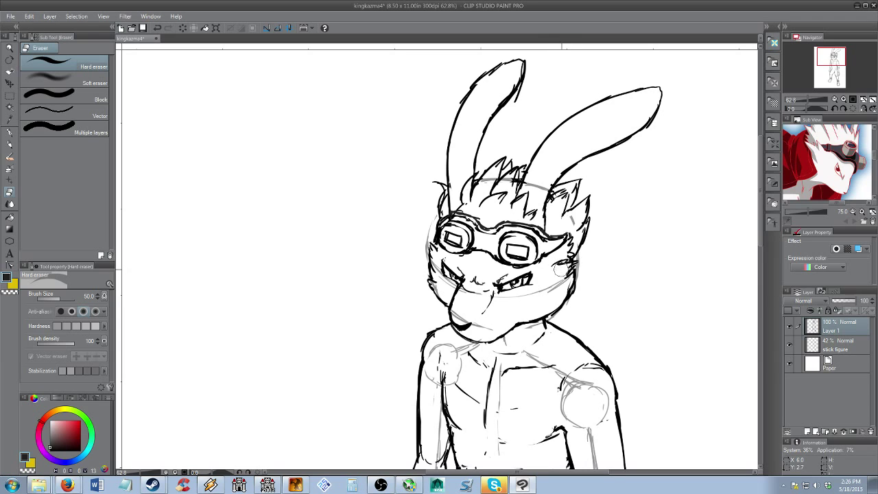
Tidy the right cheek outline and the inner line of the left upper arm with eraser and brush
drag(578, 265, 565, 277)
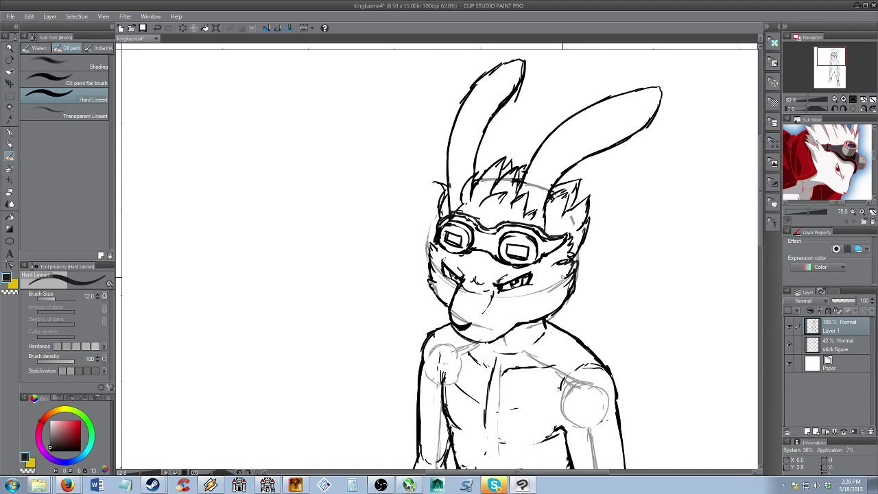
scroll(533, 333, down, 2)
key(alt+space)
drag(522, 248, 508, 251)
key(e)
drag(452, 284, 445, 261)
key(b)
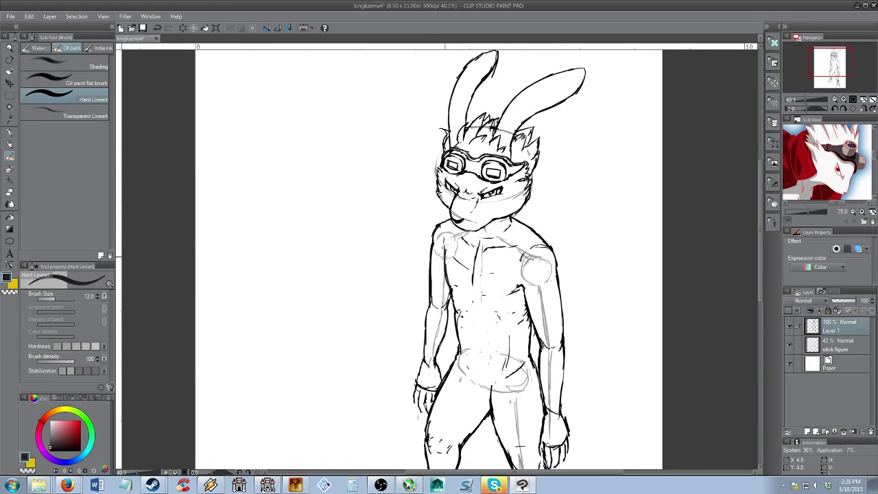
Draw jagged marking lines near both ear tips, following the ears in the reference picture
key(space)
drag(490, 216, 488, 277)
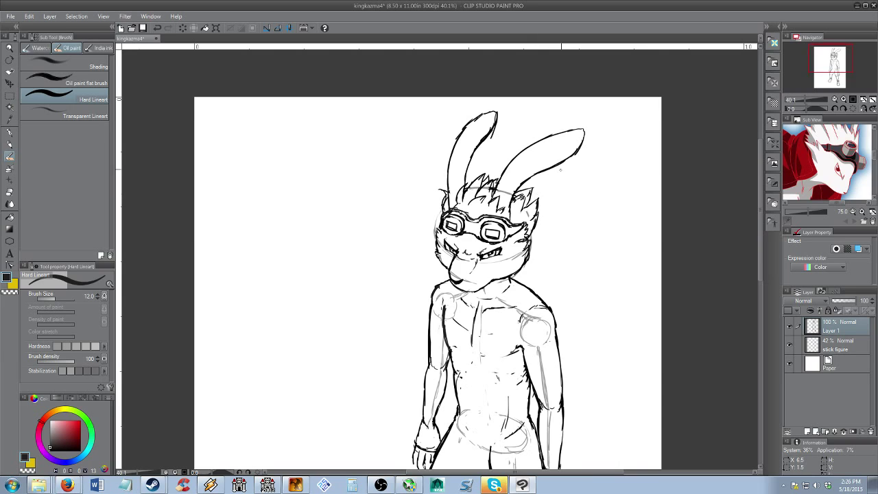
drag(816, 155, 805, 183)
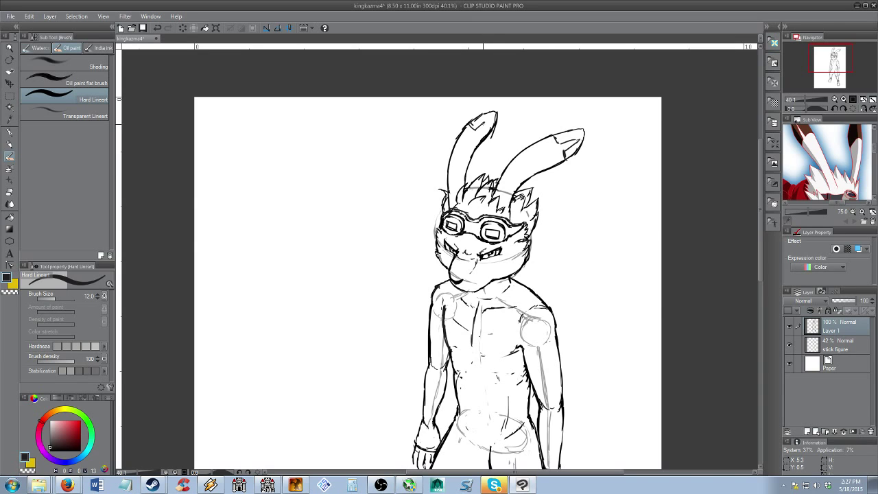
Touch up the lines around the eyes and add small fur ticks on the right cheek
key(ctrl+space)
mouse_move(484, 214)
mouse_down()
mouse_move(493, 190)
mouse_move(532, 216)
mouse_up()
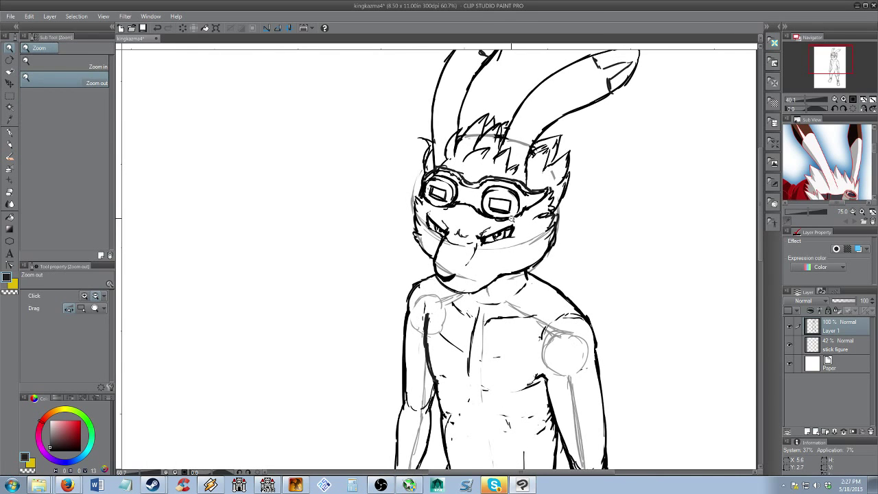
key(e)
key(b)
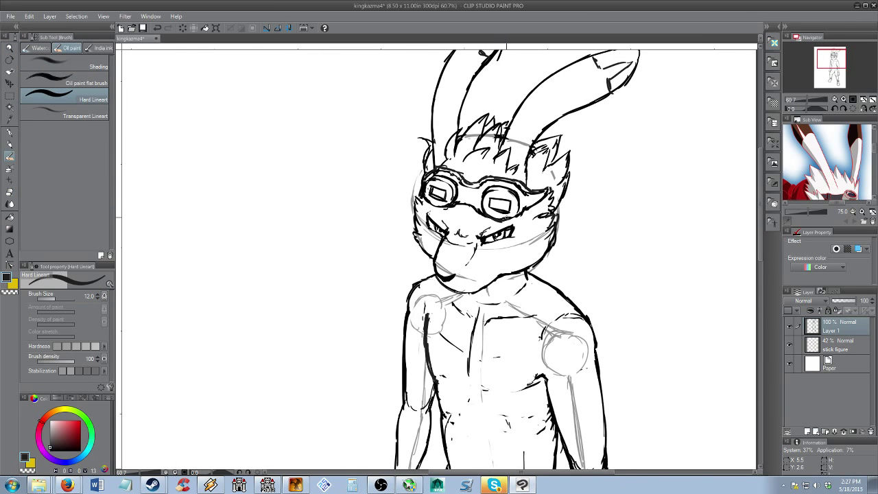
key(e)
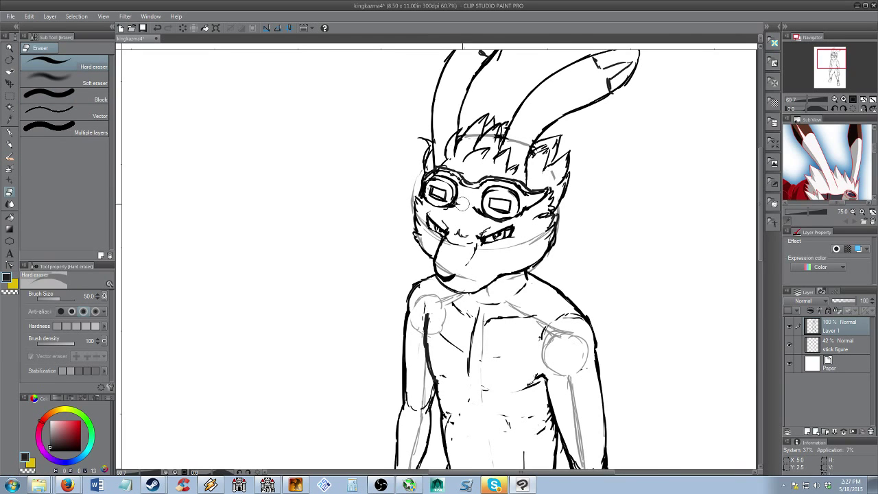
key(b)
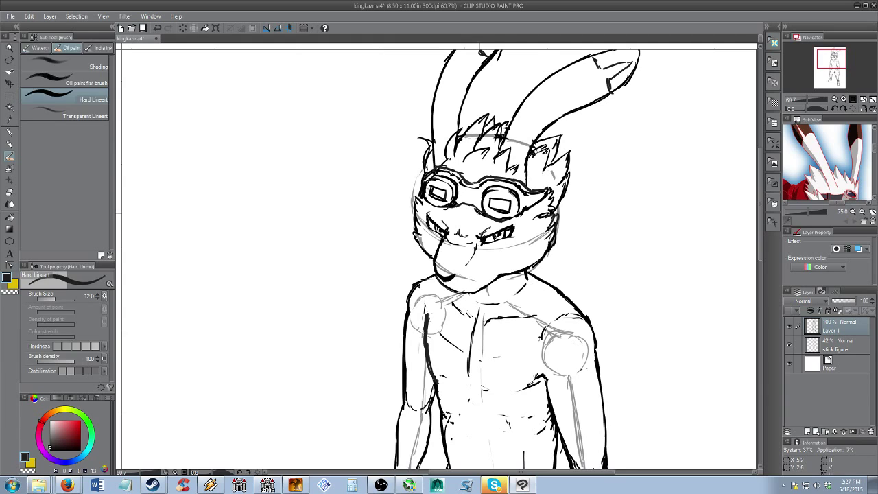
key(e)
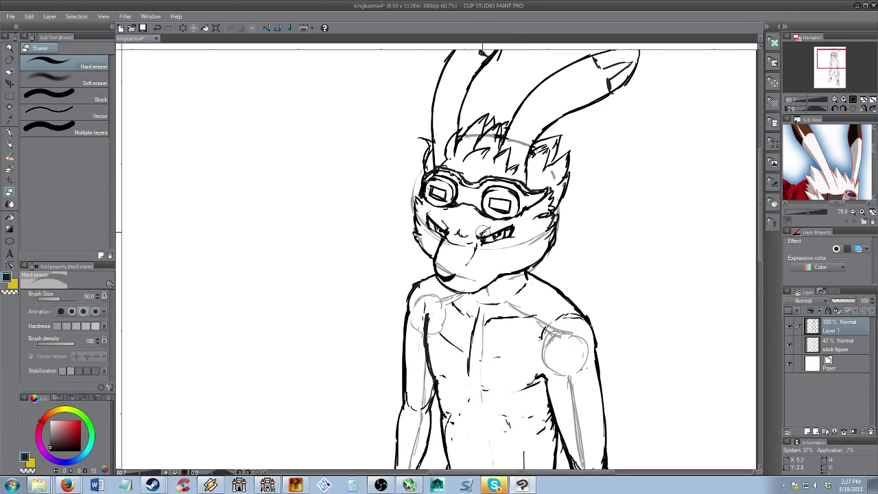
key(b)
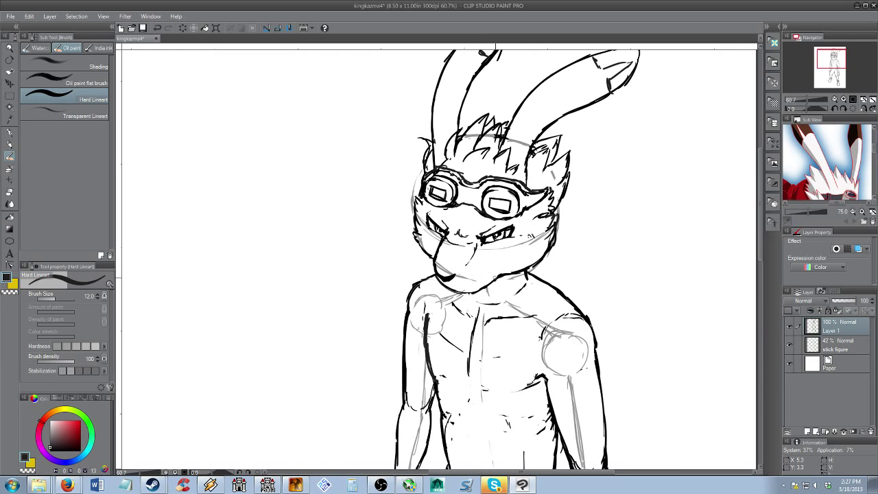
Select the whole figure on Layer 1 with a rectangular marquee and flip it horizontally
key(/)
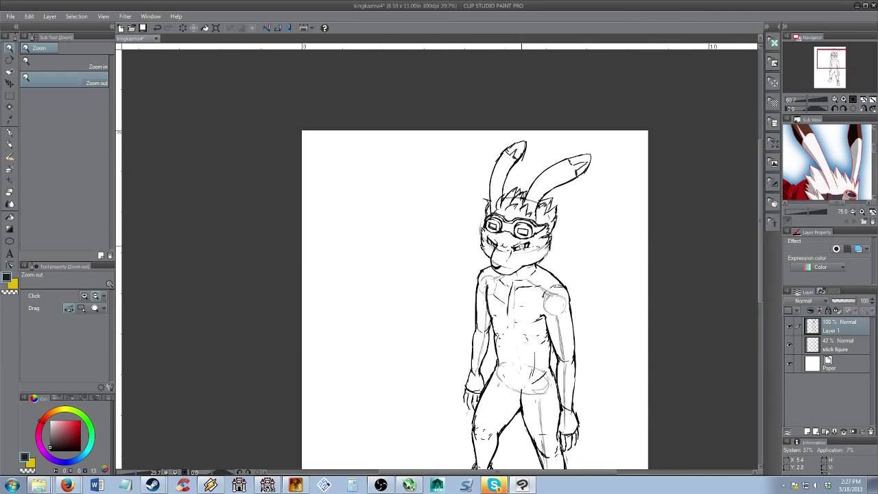
click(510, 218)
mouse_move(510, 218)
mouse_down()
mouse_move(496, 218)
mouse_move(503, 207)
mouse_move(504, 223)
mouse_up()
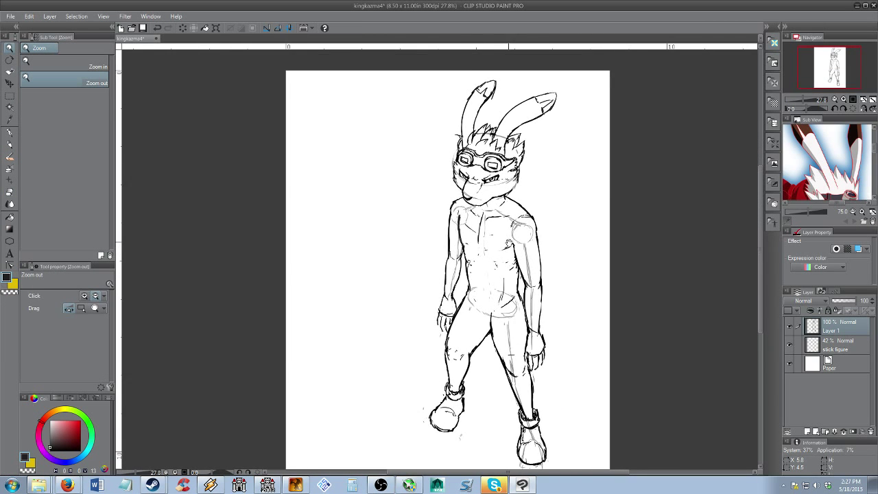
key(m)
drag(389, 68, 600, 470)
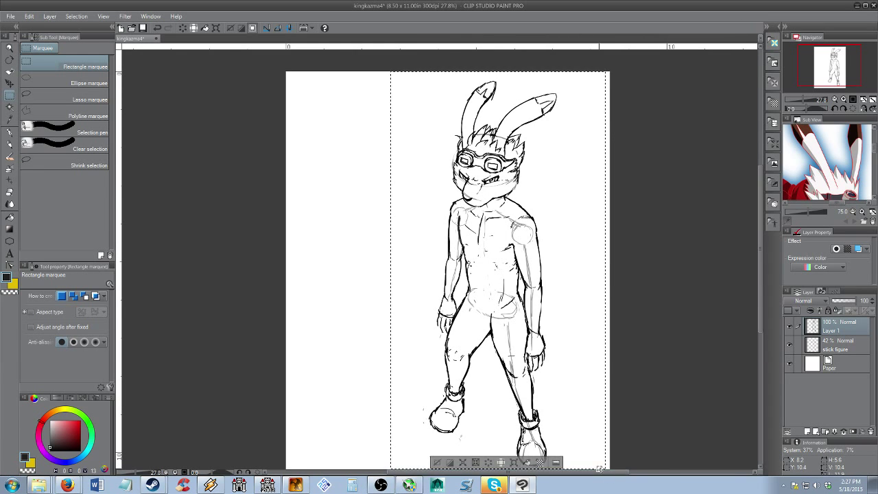
click(513, 462)
click(53, 296)
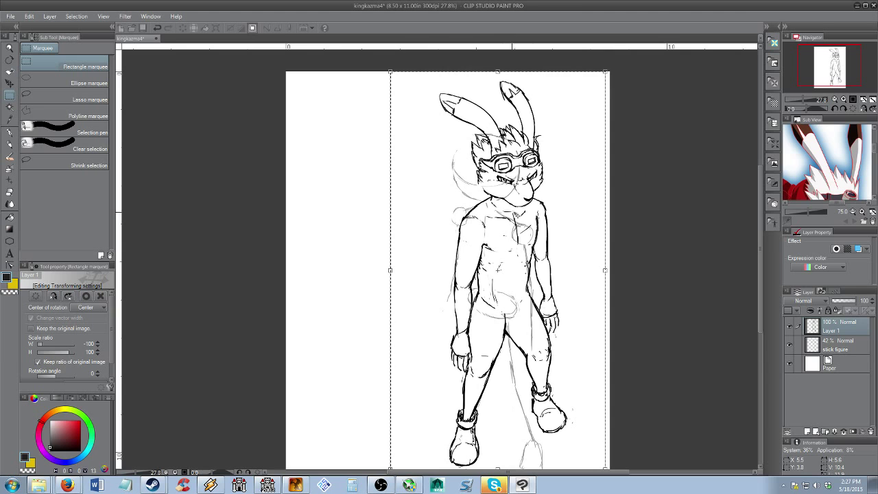
mouse_move(535, 205)
mouse_down()
mouse_move(548, 205)
mouse_move(533, 199)
mouse_up()
key(ctrl+z)
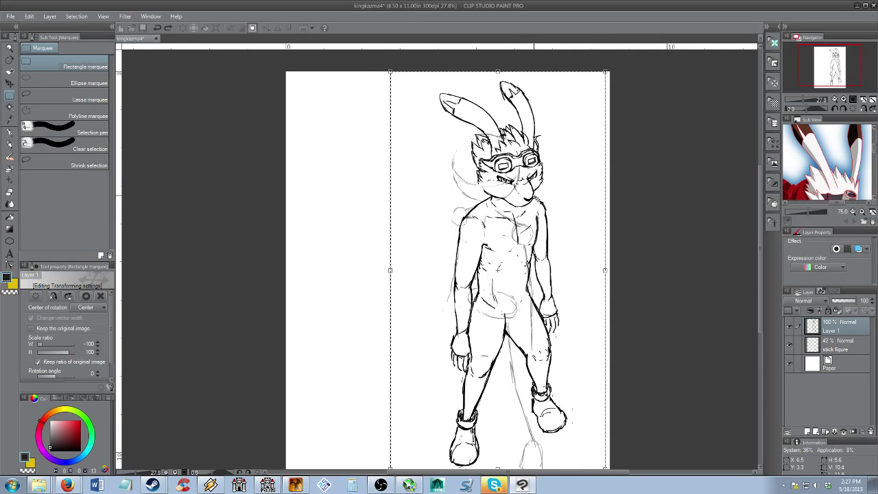
key(Return)
Erase the mirrored head's lower jaw line and redraw it as a fuller curve running into the chin
key(slash)
mouse_move(514, 206)
mouse_down()
mouse_move(577, 206)
mouse_move(515, 213)
mouse_up()
key(e)
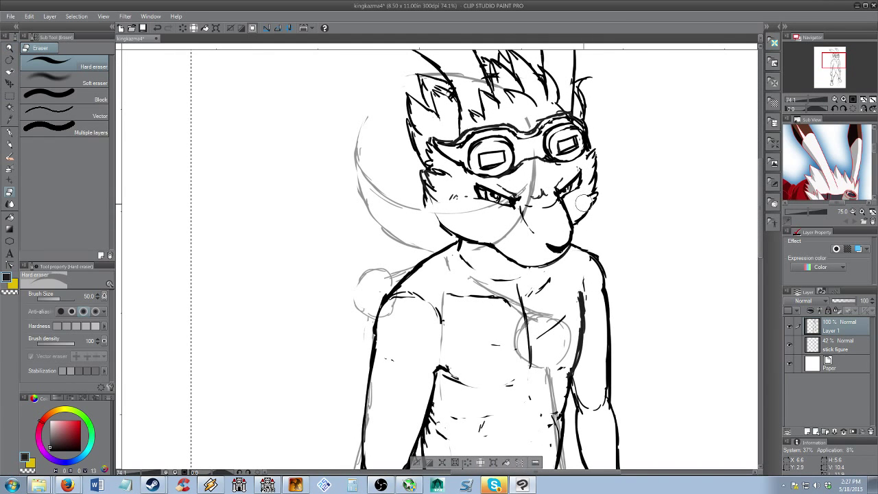
key(b)
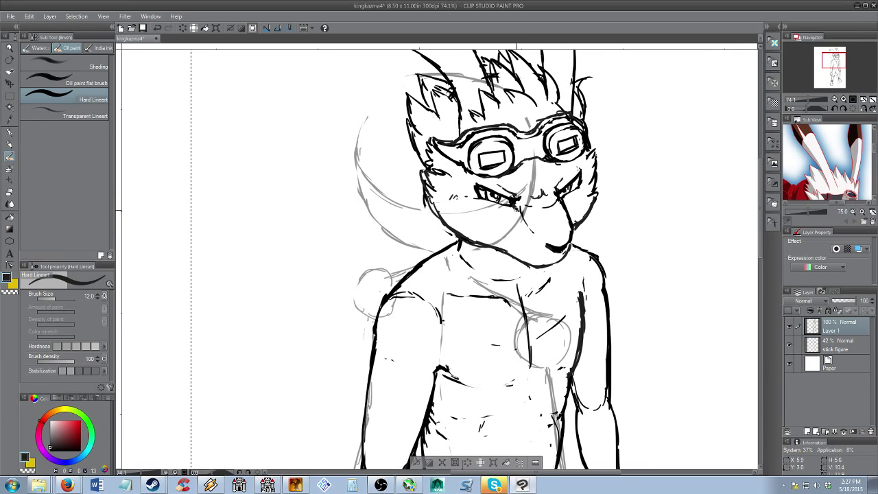
Select the left eye with a rectangular marquee, shift it slightly, and clear the selection
key(alt+space)
mouse_move(514, 207)
mouse_down()
mouse_move(505, 210)
mouse_move(503, 194)
mouse_move(517, 201)
mouse_move(504, 220)
mouse_move(499, 211)
mouse_up()
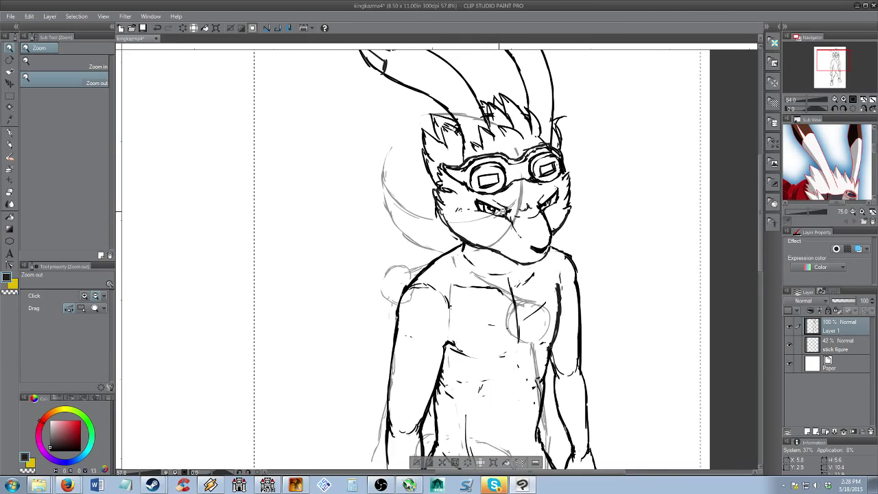
scroll(502, 211, up, 2)
key(m)
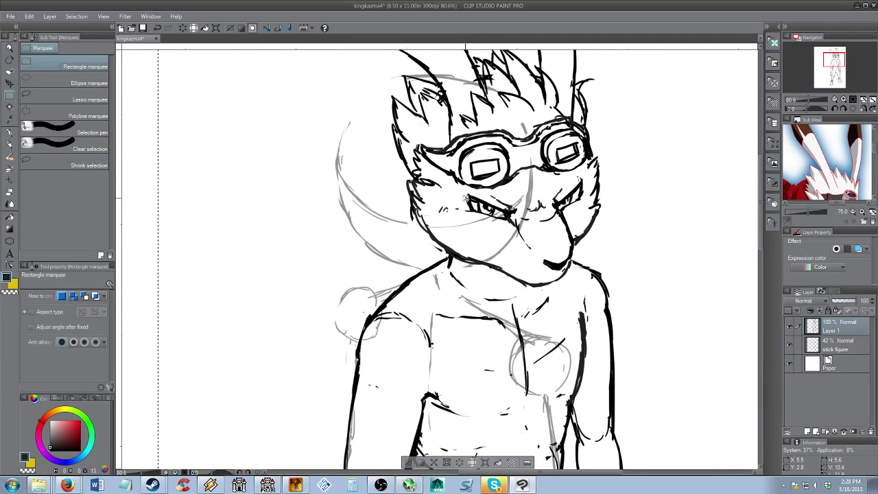
click(464, 196)
drag(461, 193, 513, 229)
click(457, 197)
mouse_move(458, 192)
mouse_down()
mouse_move(512, 223)
mouse_move(532, 261)
mouse_move(526, 239)
mouse_up()
key(k)
key(ctrl+d)
Redraw the left cheek fur as longer spikes and erase the snout crease between the eyes and mouth
key(b)
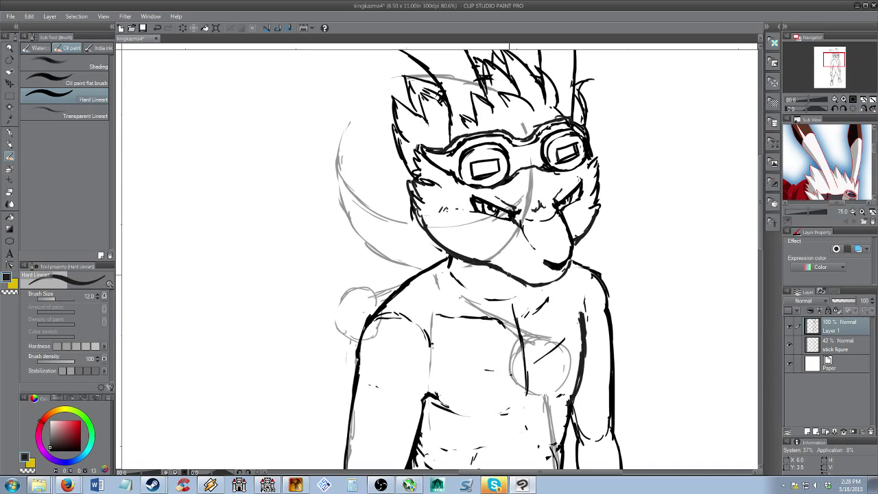
key(e)
mouse_move(426, 214)
mouse_down()
mouse_move(419, 180)
mouse_move(431, 184)
mouse_move(407, 177)
mouse_move(420, 208)
mouse_up()
key(b)
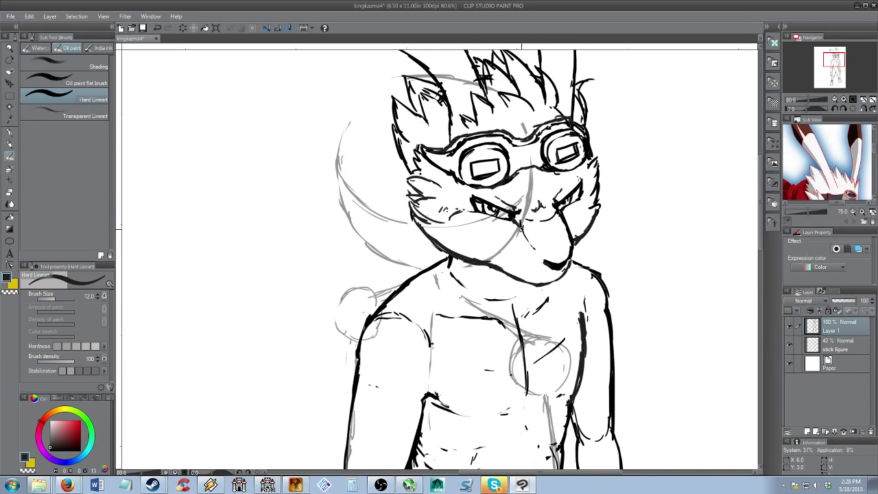
key(e)
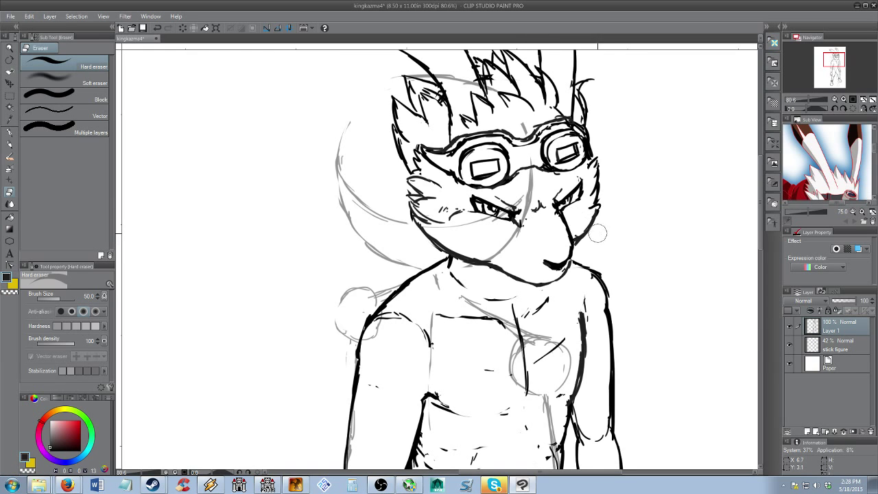
Bring the face into view in the reference picture and redraw the snout's right contour with a more protruding tip
key(alt+space)
drag(578, 234, 599, 222)
drag(834, 187, 824, 161)
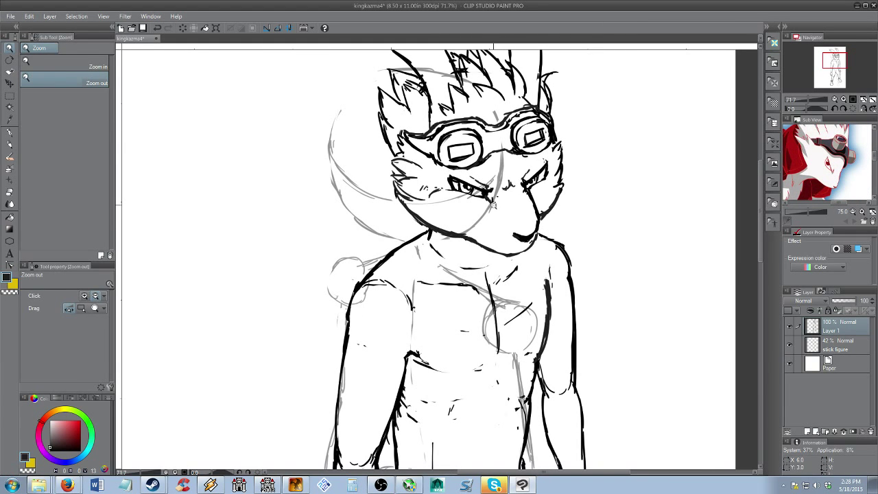
key(b)
key(e)
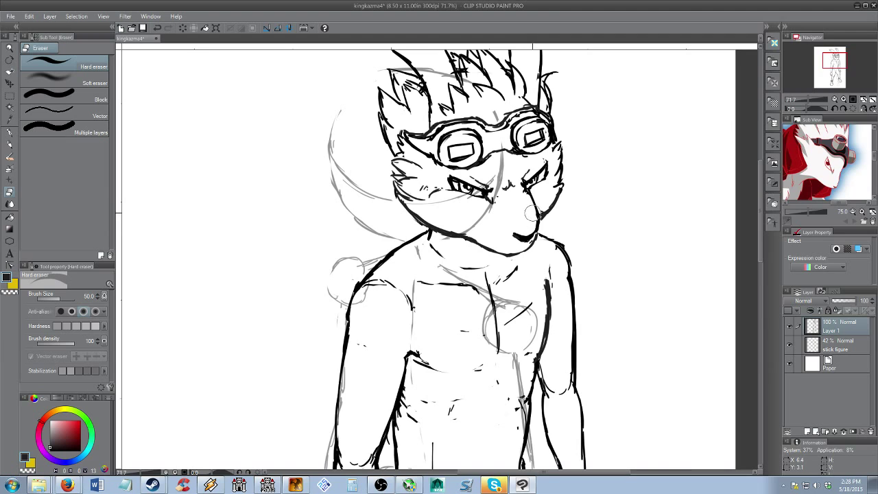
key(b)
key(e)
key(b)
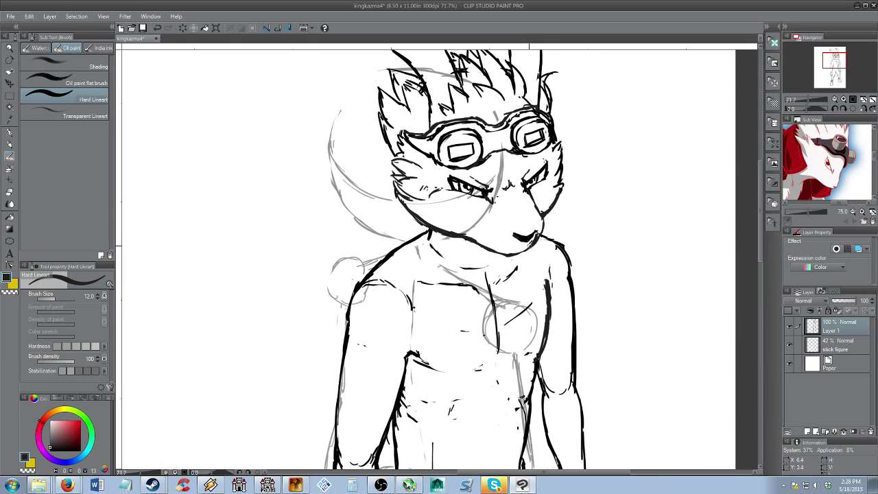
Erase the dark mouth mark at the snout tip and rework the contour beside it
key(e)
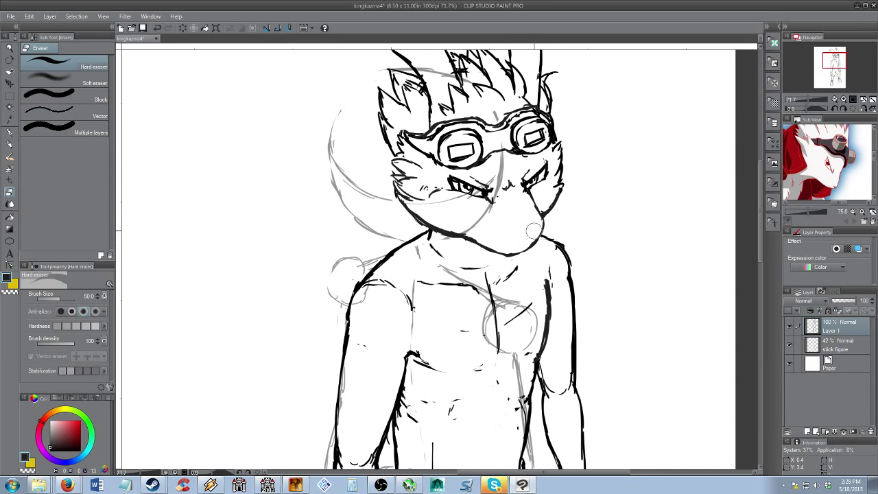
key(b)
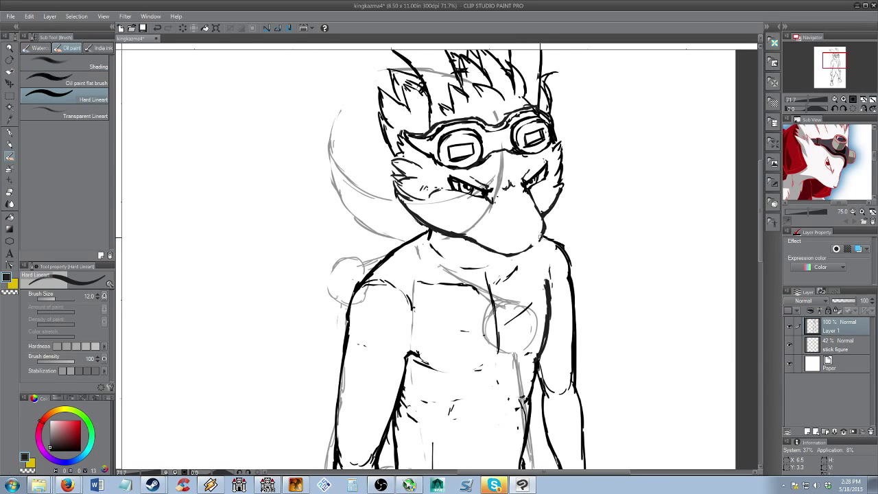
key(e)
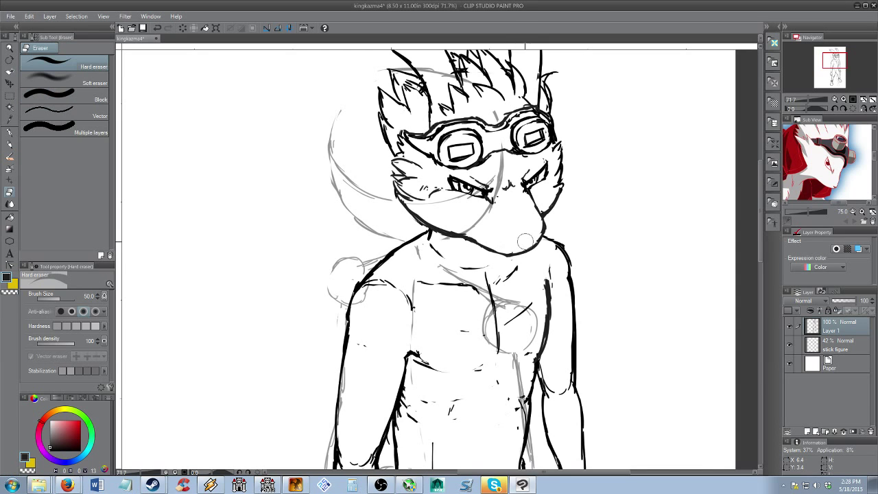
Select the whole figure on Layer 1 with a rectangle marquee, flip it horizontally, and clear the selection
key(alt+space)
drag(530, 205, 521, 242)
scroll(520, 240, down, 1)
key(m)
drag(396, 63, 591, 458)
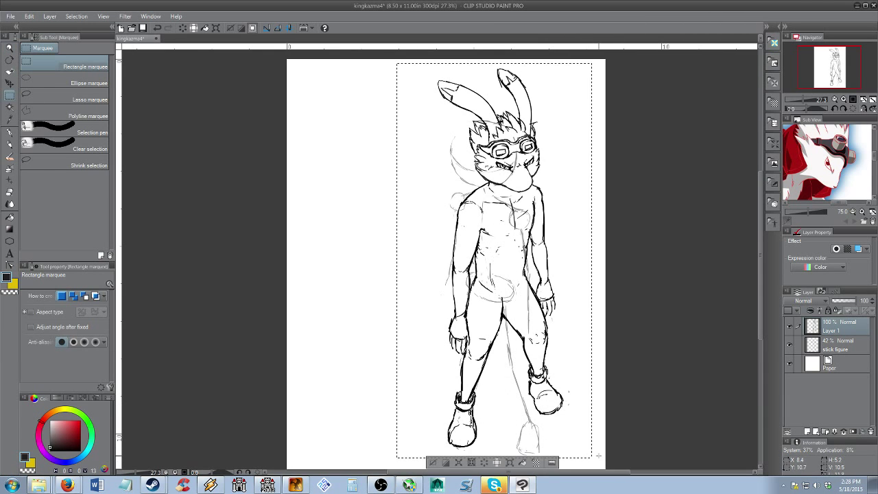
click(509, 462)
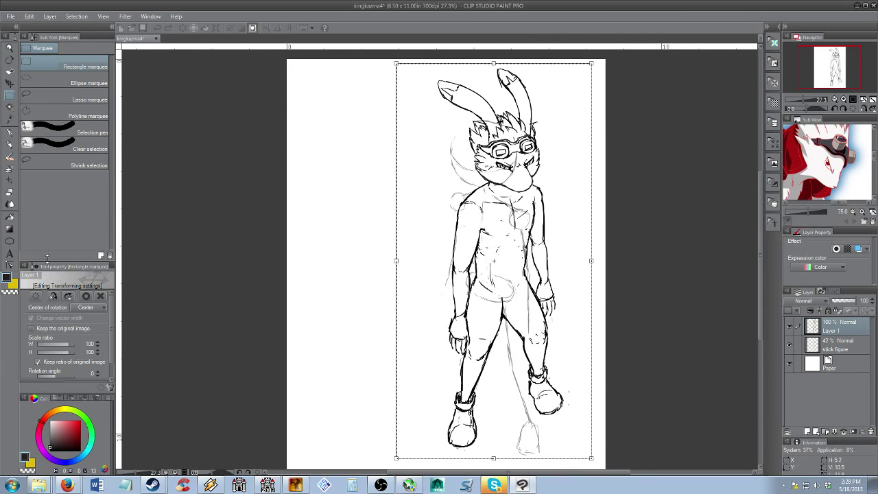
click(58, 296)
key(Return)
key(/)
drag(476, 184, 519, 203)
key(ctrl+d)
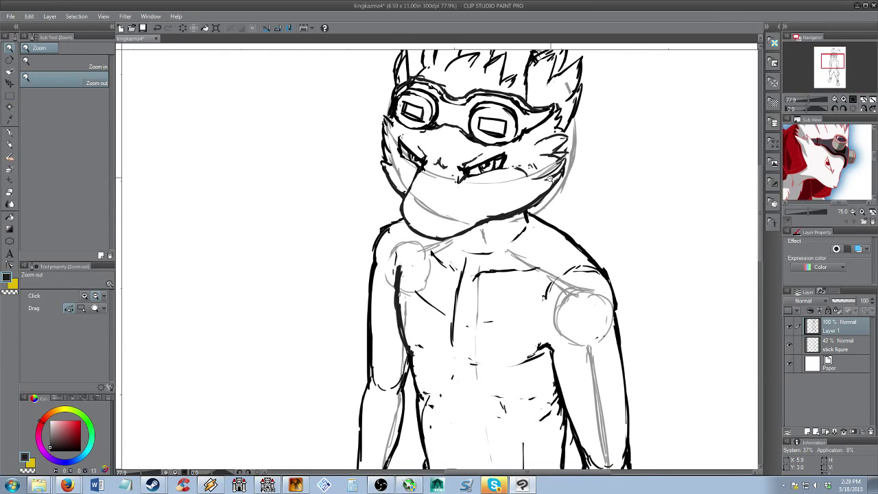
Erase the rough fur tufts on the cheek beside the larger goggle lens and redraw them with the Hard Lineart brush
key(b)
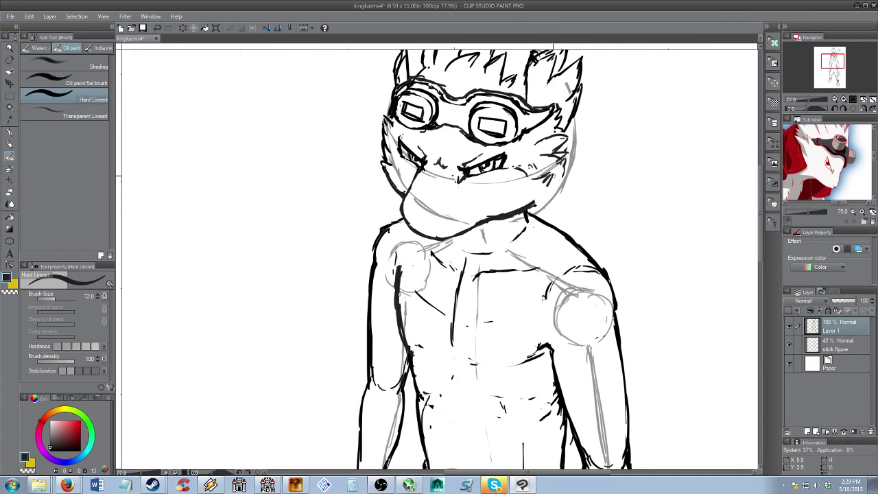
key(e)
mouse_move(555, 159)
mouse_down()
mouse_move(564, 147)
mouse_move(559, 169)
mouse_up()
key(b)
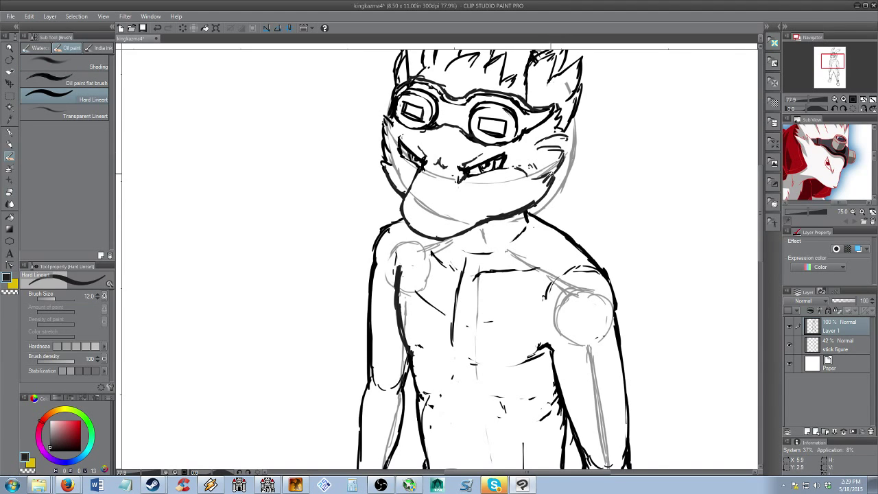
drag(557, 146, 547, 137)
key(e)
key(b)
mouse_move(583, 96)
mouse_down()
mouse_move(565, 129)
mouse_move(509, 120)
mouse_up()
Draw a solid black nose on the muzzle tip and clean up the jaw line beneath it
key(alt+space)
drag(509, 168, 534, 164)
scroll(533, 164, up, 2)
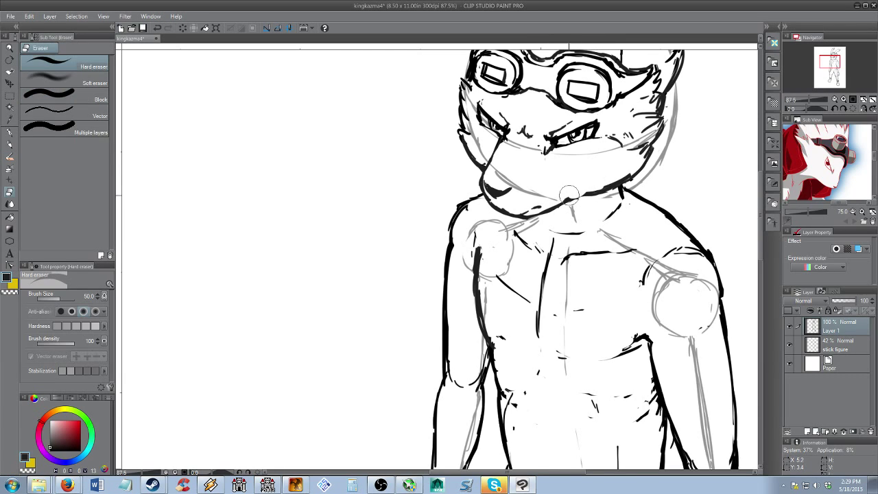
key(e)
key(p)
key(e)
key(p)
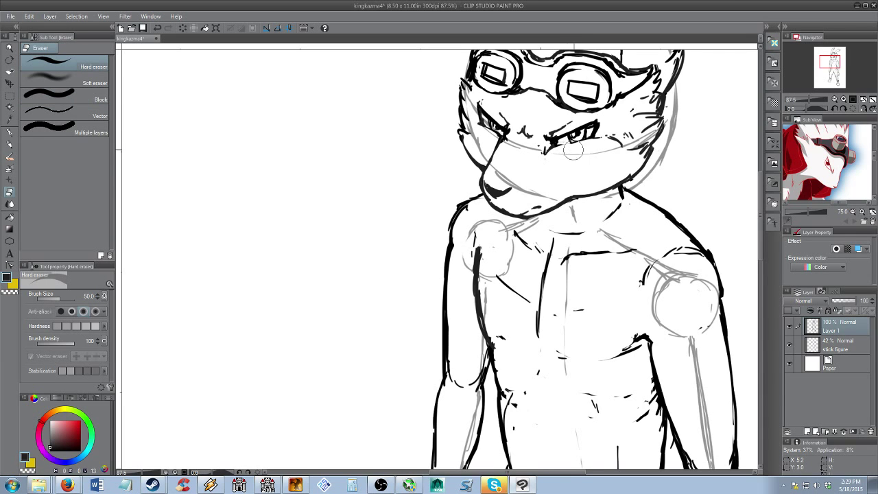
Draw short wrinkle lines across the bridge of the muzzle between and below the eyes
key(alt+space)
mouse_move(569, 202)
mouse_down()
mouse_move(489, 215)
mouse_move(507, 189)
mouse_move(556, 190)
mouse_up()
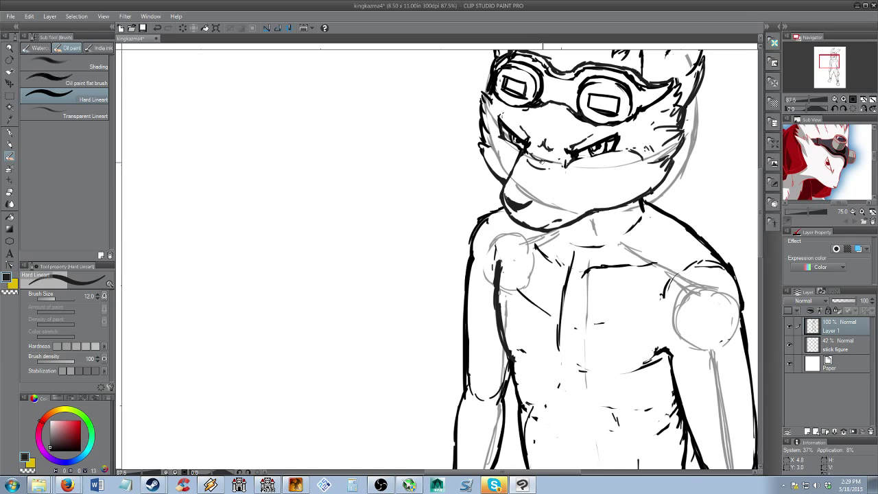
key(alt+space)
click(552, 216)
click(553, 204)
click(562, 268)
scroll(546, 205, up, 3)
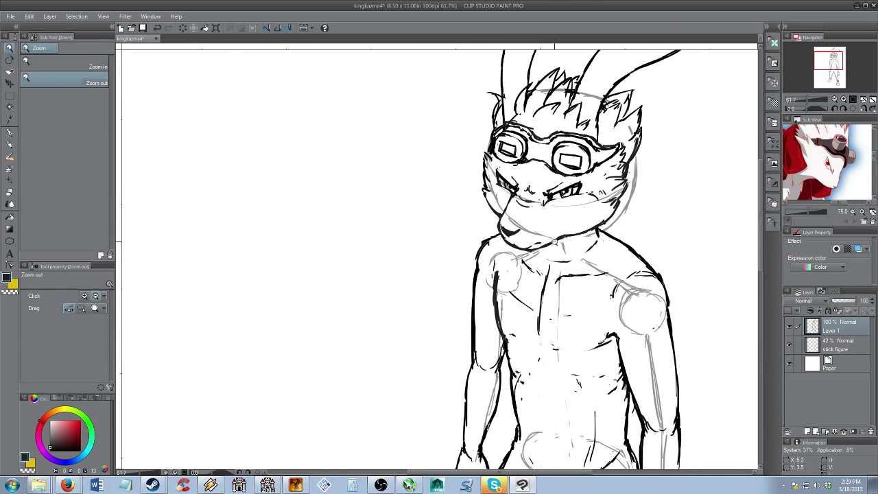
scroll(554, 241, up, 2)
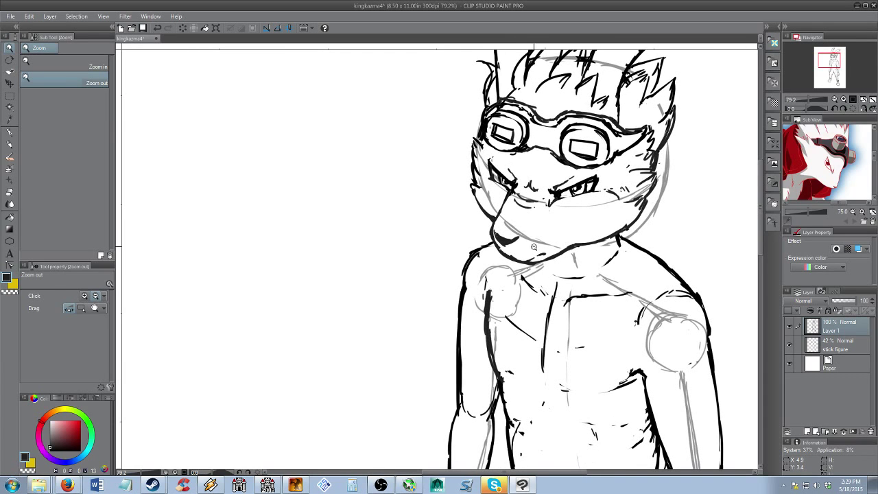
key(b)
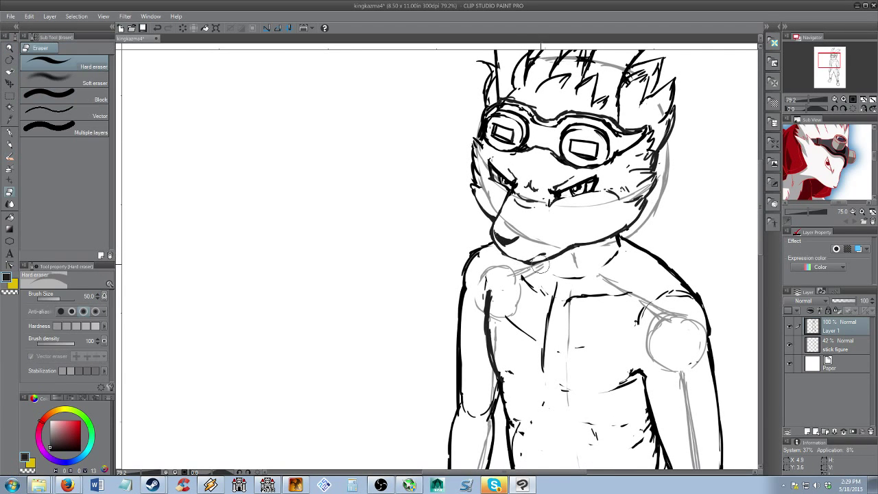
Hide the stick figure layer so only the line art on Layer 1 shows
key(/)
scroll(572, 266, down, 6)
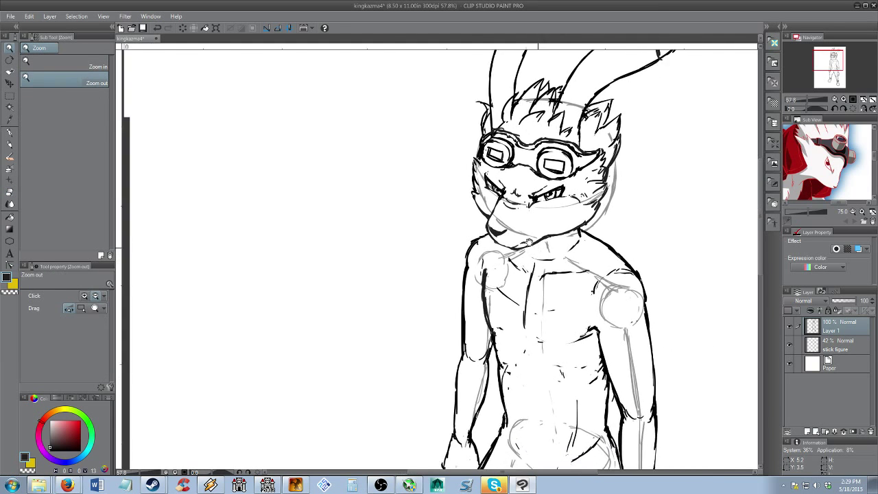
drag(573, 289, 557, 261)
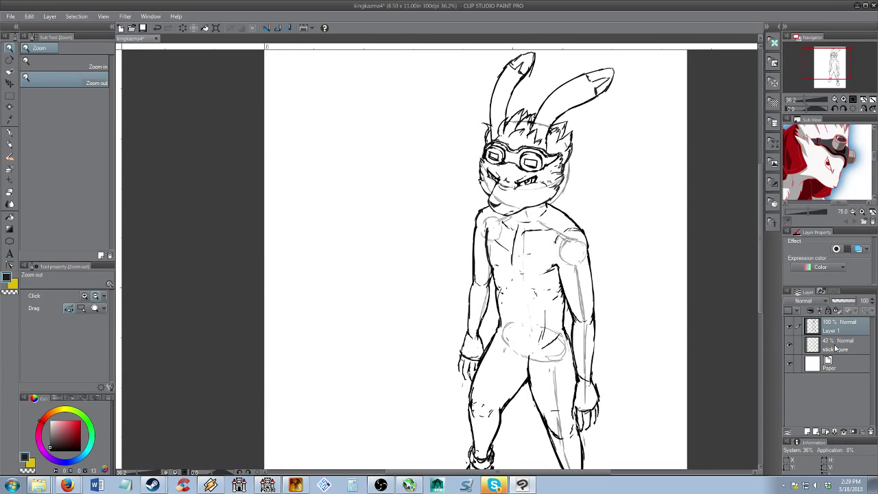
click(789, 345)
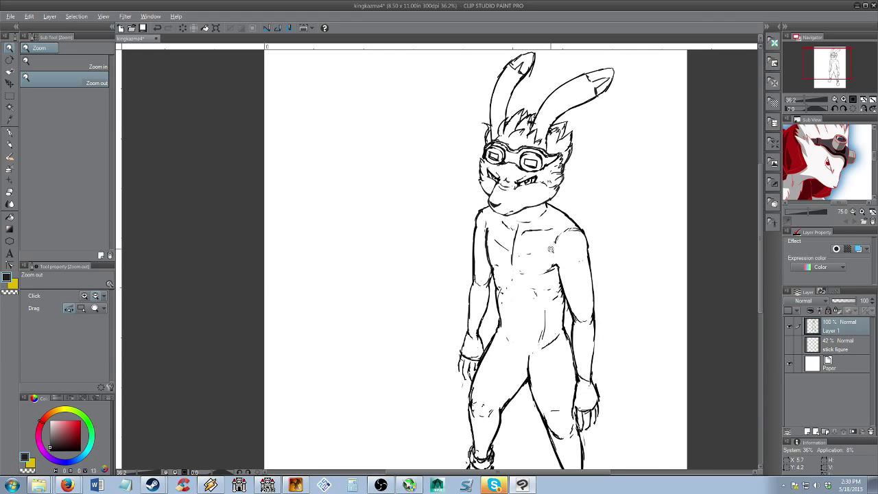
Retouch the inner corner and brow line of the eye below the larger goggle lens
scroll(547, 249, down, 3)
scroll(541, 236, up, 5)
scroll(540, 231, up, 4)
key(e)
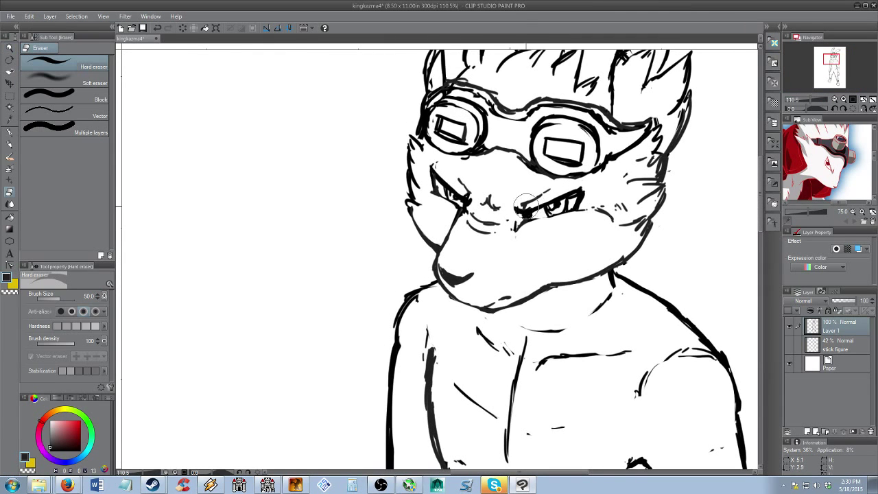
key(b)
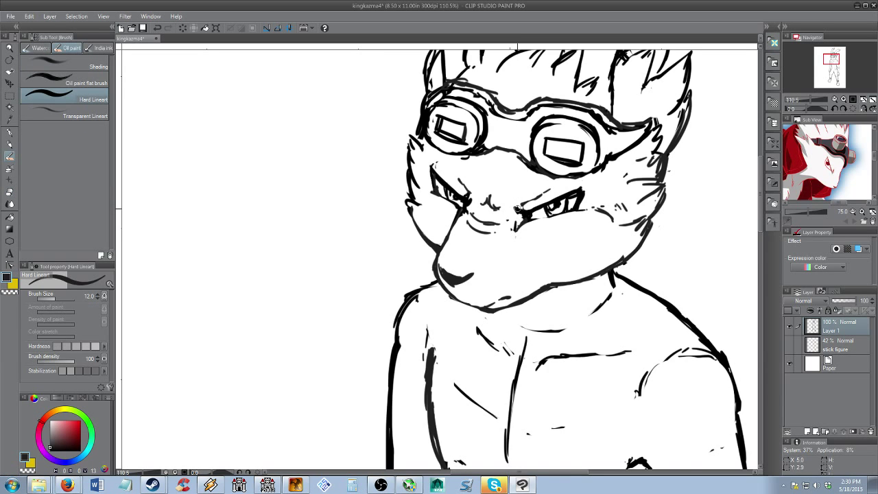
key(e)
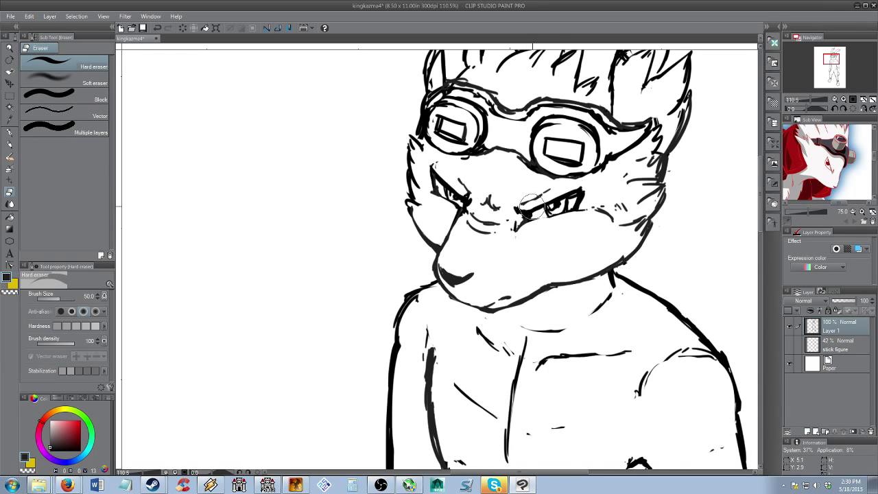
Shift the reference image to show the character's muzzle and refine the jaw outline with the brush and eraser
drag(816, 175, 845, 183)
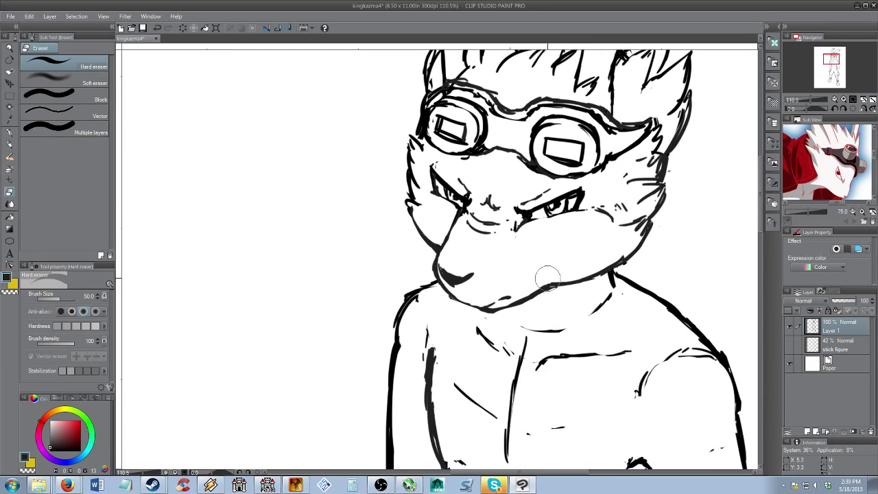
key(b)
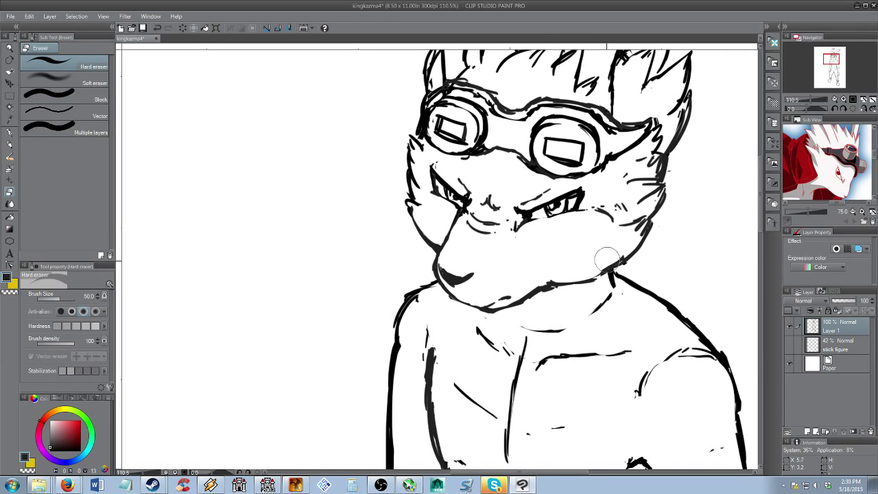
key(e)
key(b)
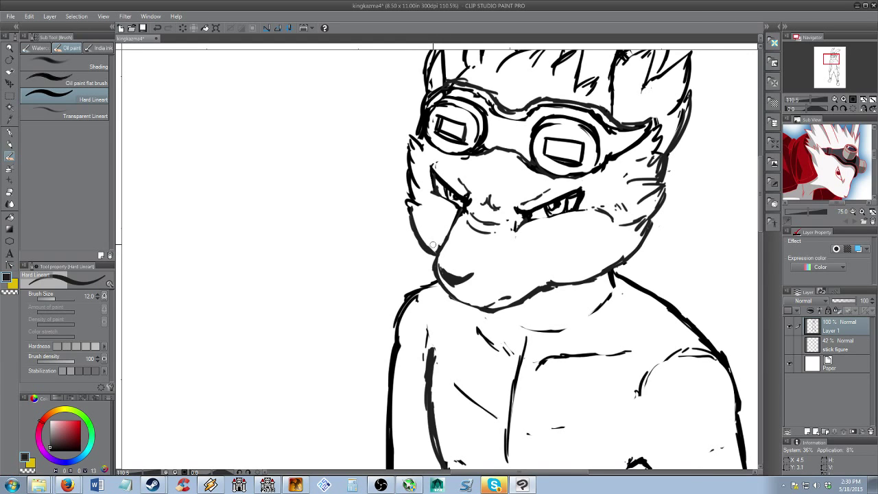
key(e)
Examine the head and the figure's overall proportions at wider and closer views
key(alt+space)
click(498, 257)
click(498, 258)
click(498, 258)
click(498, 257)
click(497, 257)
drag(498, 257, 493, 224)
scroll(493, 225, up, 2)
key(e)
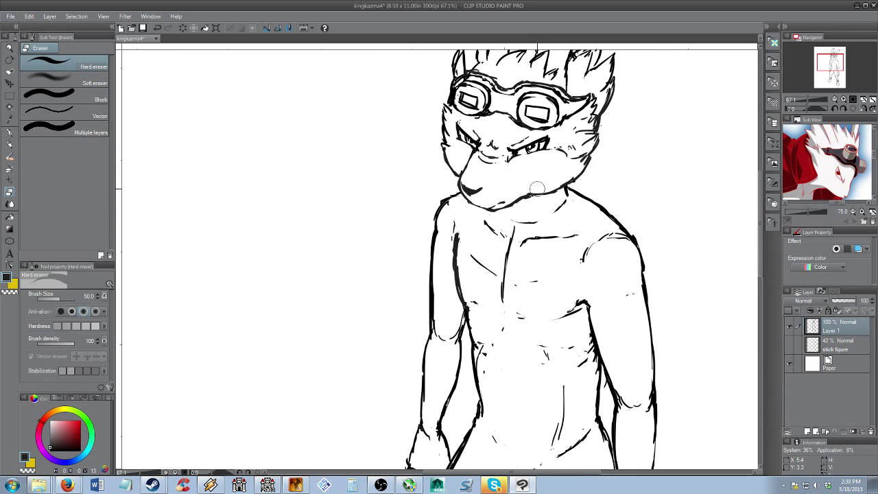
key(/)
click(562, 225)
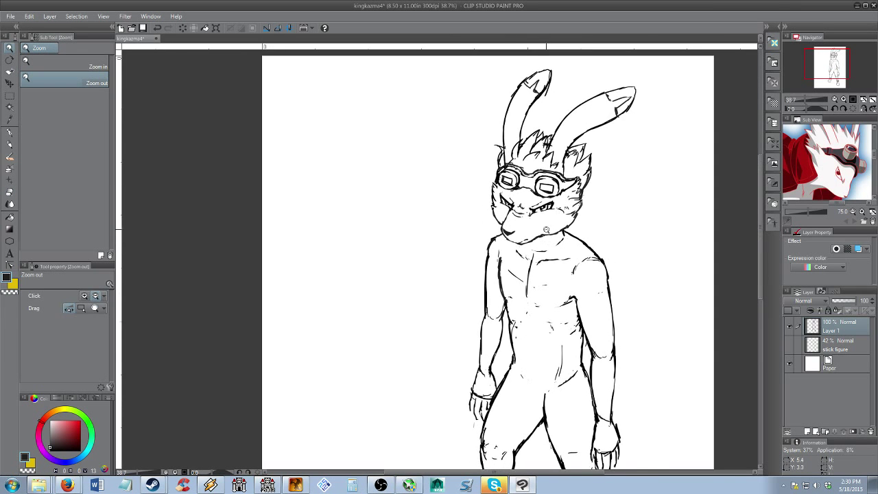
scroll(547, 232, up, 4)
Rework the inner rims of both goggle lenses, erasing stray lines and redrawing the curves
key(e)
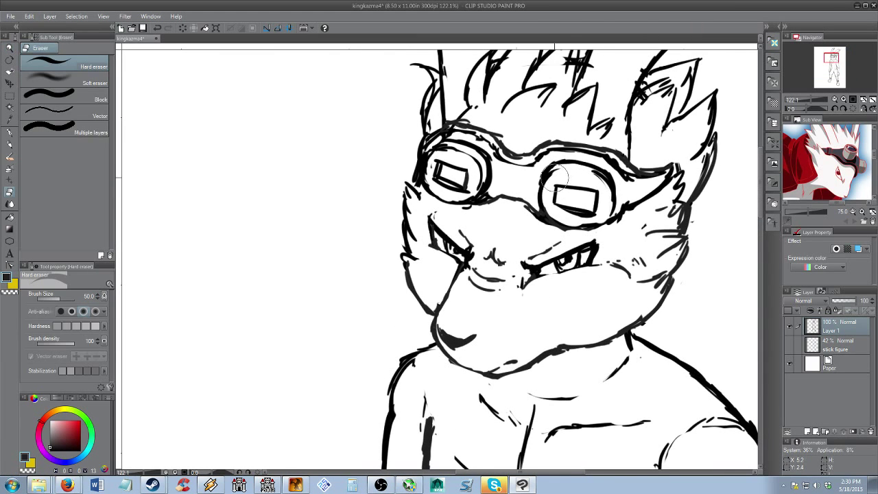
key(b)
key(e)
drag(585, 173, 611, 195)
key(b)
key(e)
key(b)
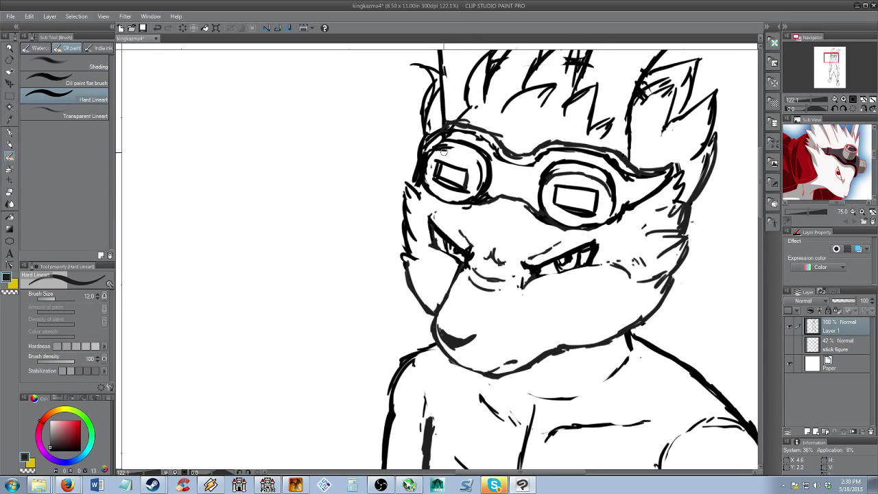
key(e)
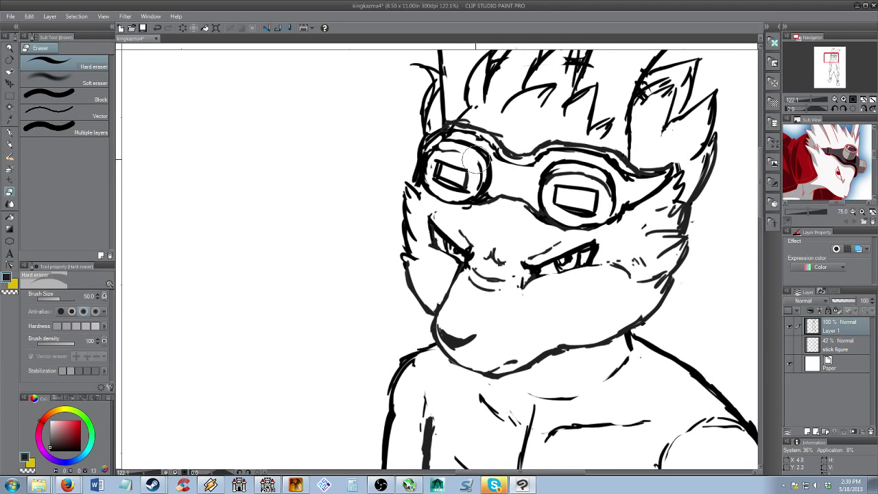
Clean up the smaller lens rim and redraw the inner line along the goggle frame's upper edge
key(b)
key(e)
mouse_move(483, 137)
mouse_down()
mouse_move(535, 165)
mouse_move(509, 164)
mouse_move(519, 167)
mouse_move(596, 165)
mouse_up()
key(b)
key(e)
key(b)
key(e)
key(b)
mouse_move(536, 159)
mouse_down()
mouse_move(561, 147)
mouse_move(614, 159)
mouse_move(568, 157)
mouse_move(622, 176)
mouse_move(611, 158)
mouse_move(637, 172)
mouse_up()
Refine the lower edge of the goggle frame where it meets the strap beside the larger lens
key(e)
key(b)
key(e)
key(b)
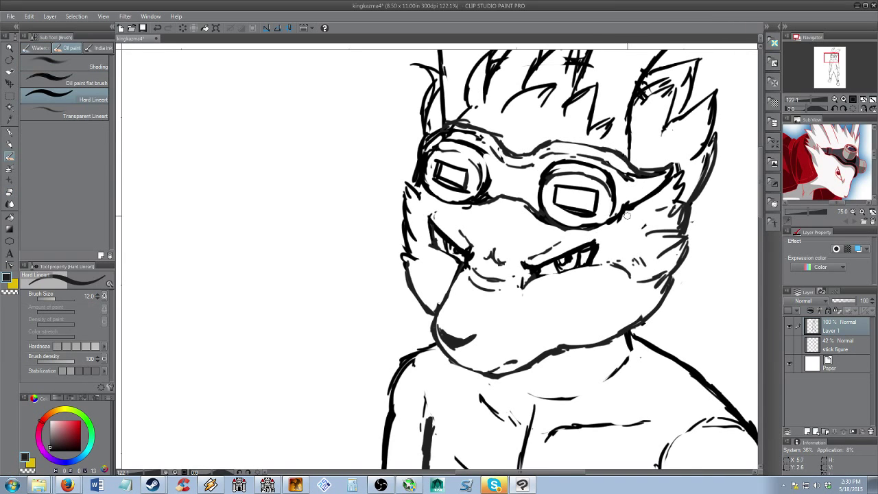
key(e)
mouse_move(621, 219)
mouse_down()
mouse_move(635, 198)
mouse_move(629, 205)
mouse_up()
key(b)
Trim the wrinkle lines on the muzzle bridge below the eyes
key(e)
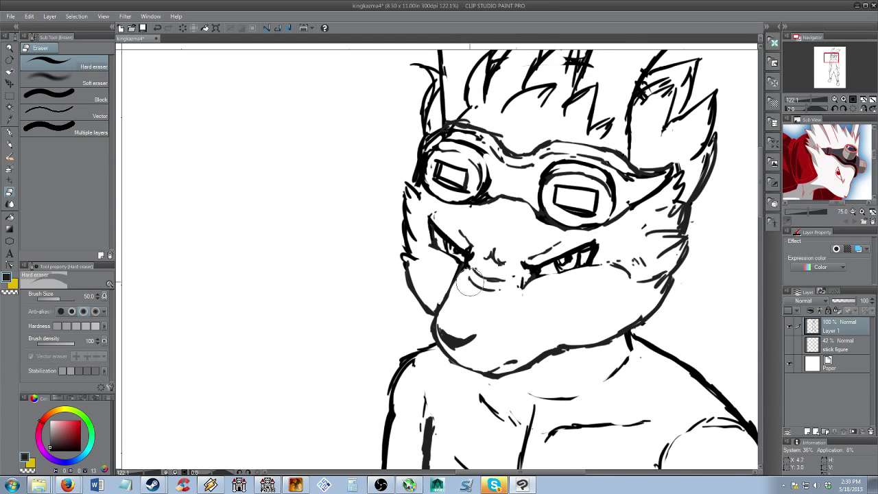
key(b)
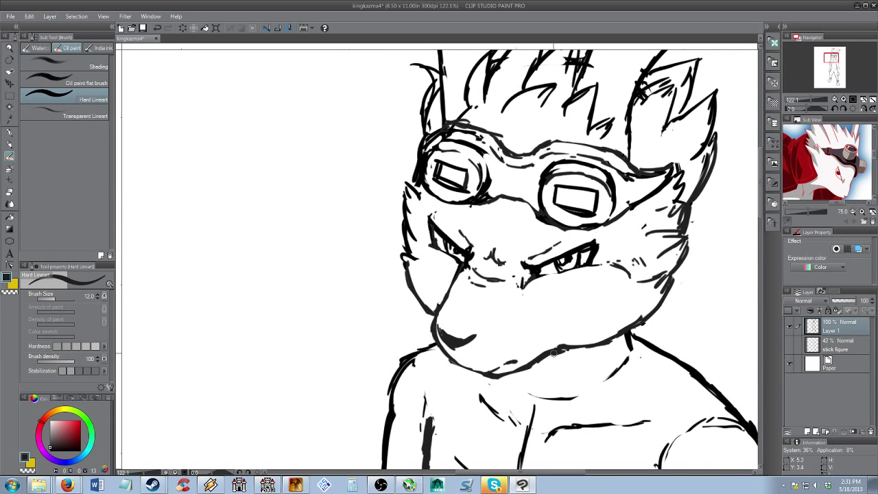
key(e)
Try to redraw the outline of the far cheek below the smaller goggle lens
click(541, 280)
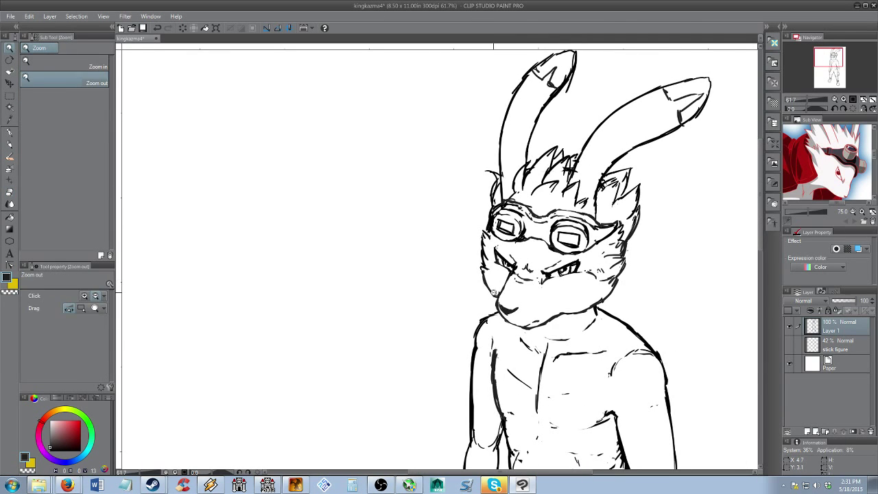
key(b)
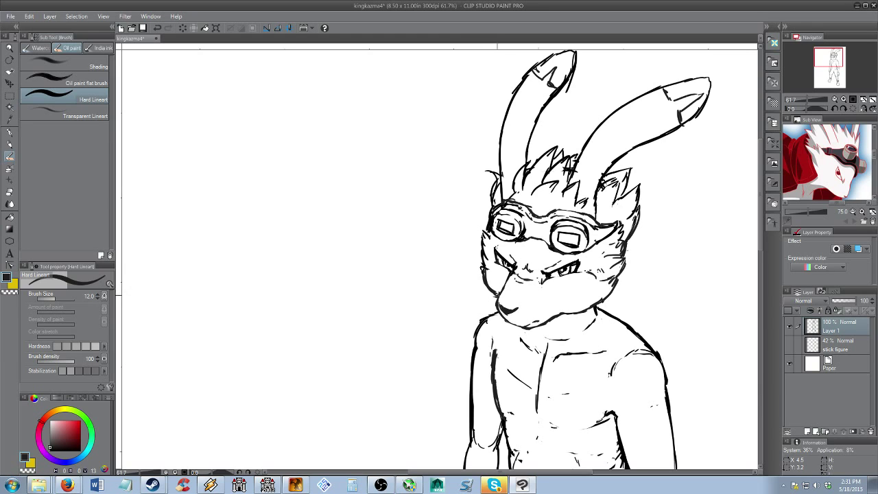
key(e)
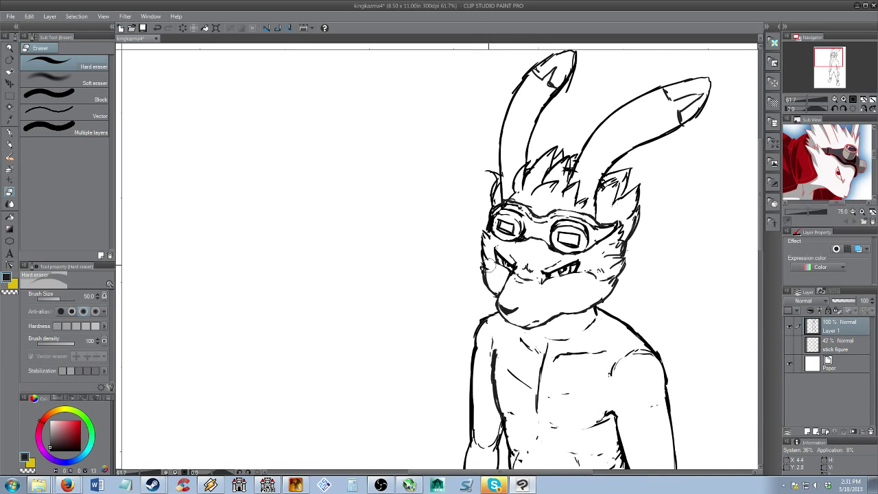
mouse_move(503, 265)
mouse_down()
mouse_move(508, 227)
mouse_move(526, 262)
mouse_move(513, 240)
mouse_up()
key(slash)
key(b)
drag(474, 169, 488, 241)
key(ctrl+z)
Erase the far cheek's outline and redraw it with fur tufts projecting outward below the smaller goggle lens
key(/)
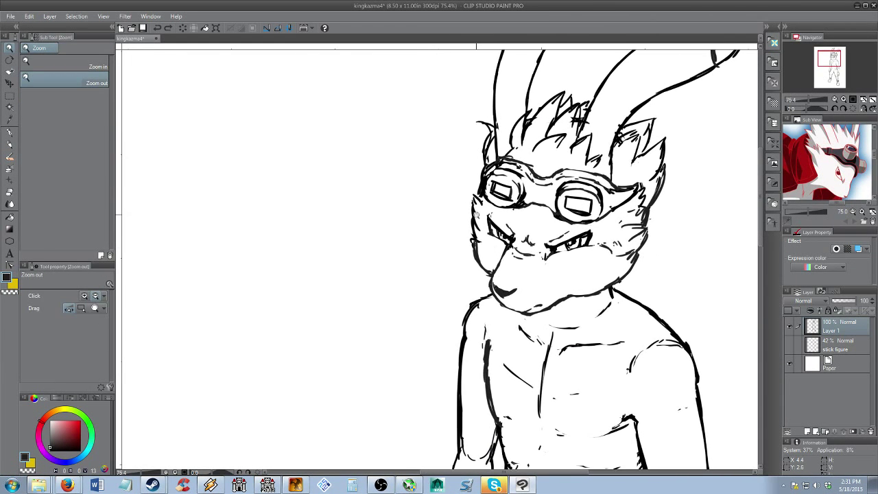
key(b)
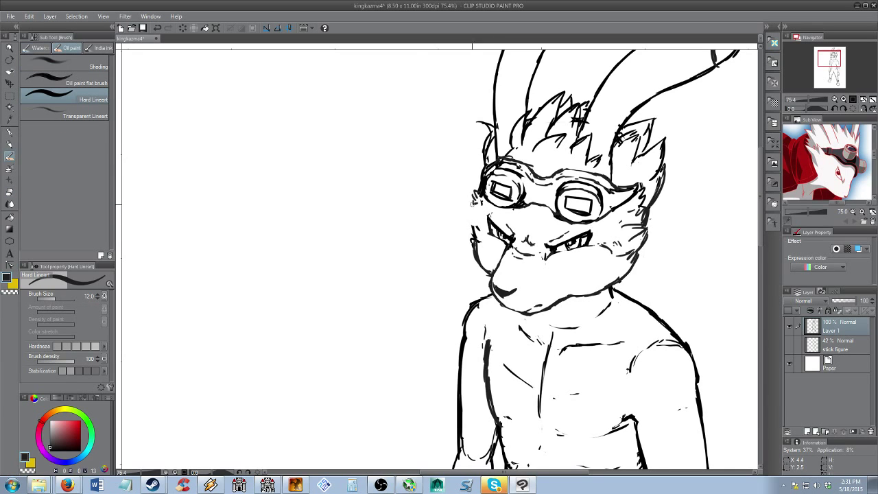
key(ctrl+z)
drag(466, 220, 484, 266)
key(e)
key(b)
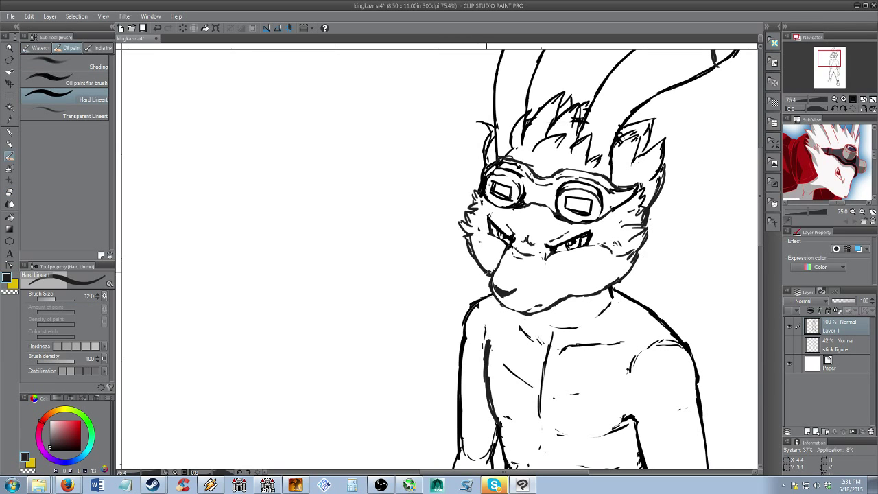
key(e)
key(b)
key(alt+space)
drag(553, 268, 501, 218)
scroll(521, 238, up, 1)
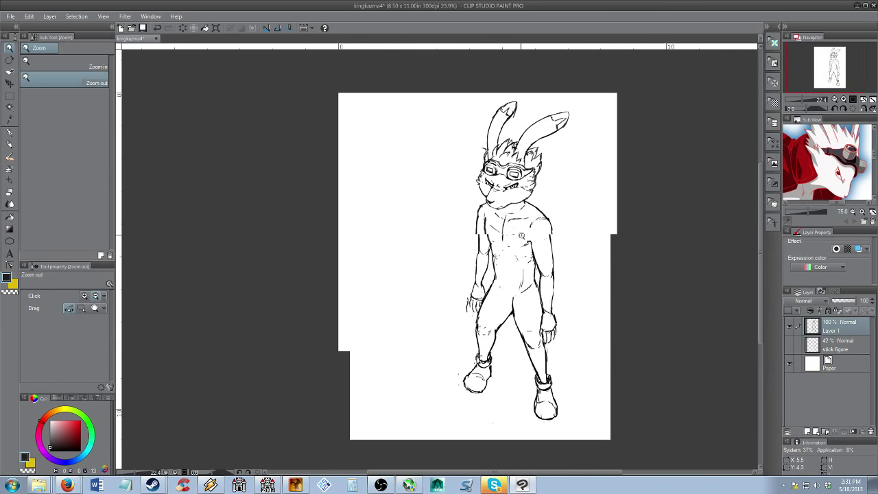
Mirror the whole figure horizontally to check its proportions, flip it back and clear the selection
key(m)
drag(407, 85, 624, 469)
click(519, 462)
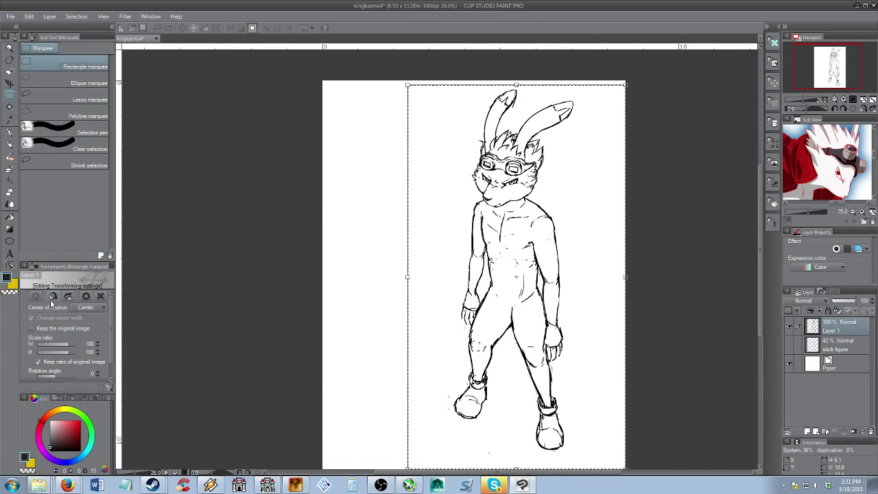
click(54, 296)
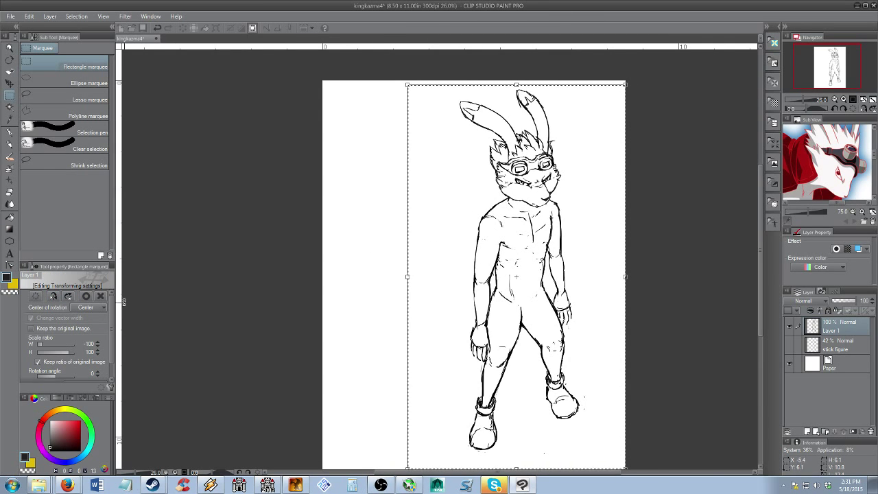
click(54, 296)
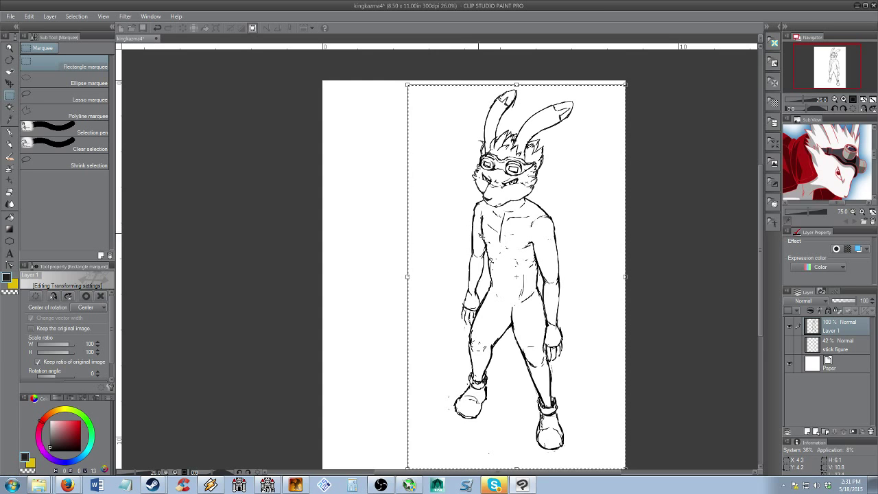
key(Return)
key(ctrl+d)
Fill in the nose tip at the end of the muzzle solid black
key(alt+space)
drag(512, 201, 538, 211)
drag(522, 212, 531, 287)
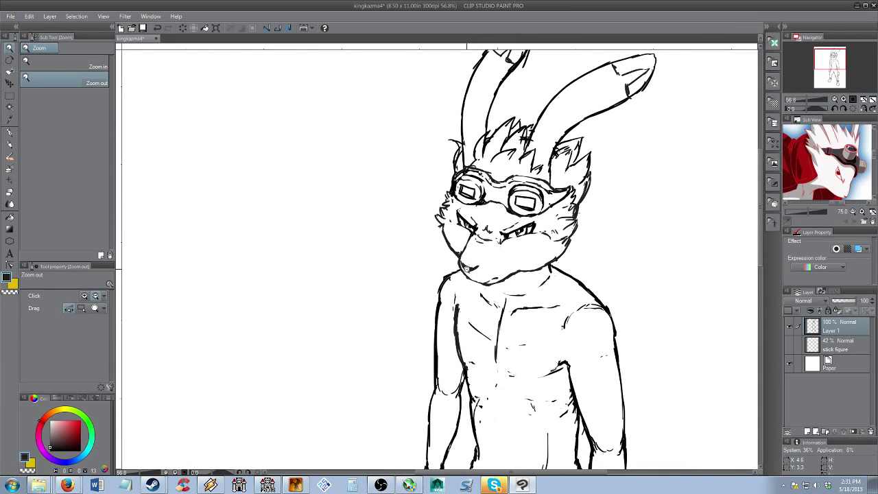
key(e)
key(b)
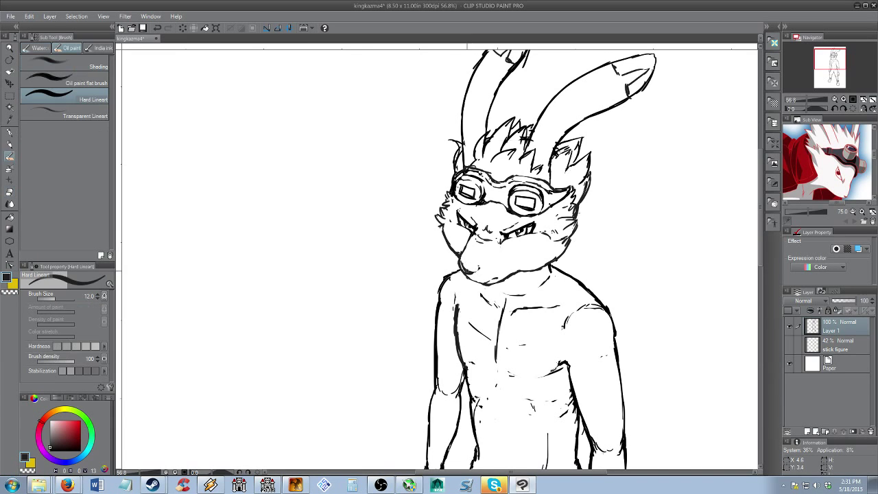
key(e)
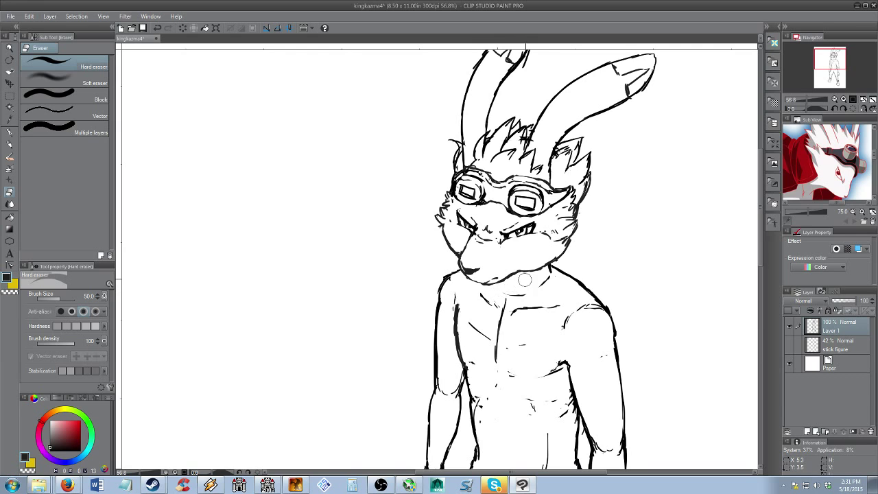
mouse_move(549, 269)
mouse_down()
mouse_move(551, 242)
mouse_move(517, 237)
mouse_move(507, 225)
mouse_up()
Touch up the line work around the face, hair and goggles against the ears and hair in the reference image
key(alt+space)
mouse_move(510, 154)
mouse_down()
mouse_move(513, 202)
mouse_move(518, 184)
mouse_move(509, 229)
mouse_up()
drag(826, 147, 819, 184)
key(p)
mouse_move(546, 157)
mouse_down()
mouse_move(506, 213)
mouse_move(551, 159)
mouse_move(540, 162)
mouse_move(589, 141)
mouse_up()
key(e)
key(b)
key(e)
key(b)
drag(495, 151, 465, 214)
key(e)
key(b)
Erase most of the vertical centre line running down the chest
key(alt+space)
click(523, 310)
drag(524, 310, 539, 181)
drag(520, 220, 554, 219)
key(e)
drag(507, 247, 509, 302)
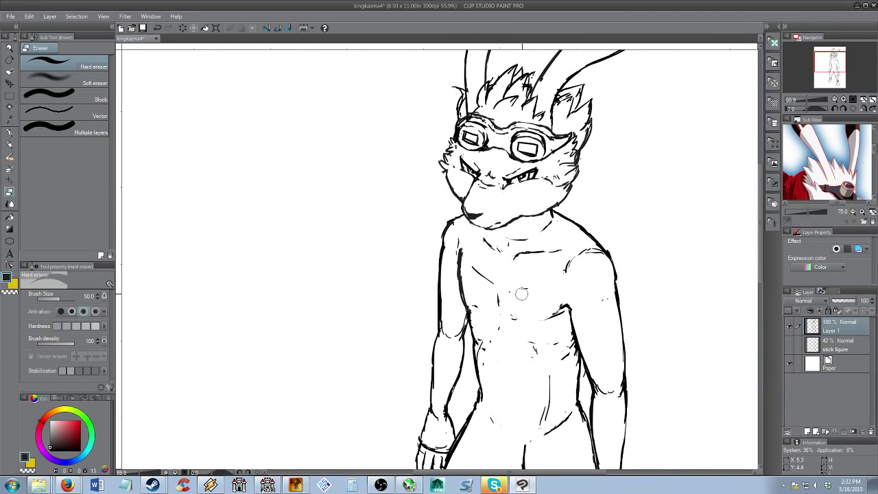
Try to draw a curved neckline around the neck below the jaw
key(alt+space)
drag(537, 275, 527, 270)
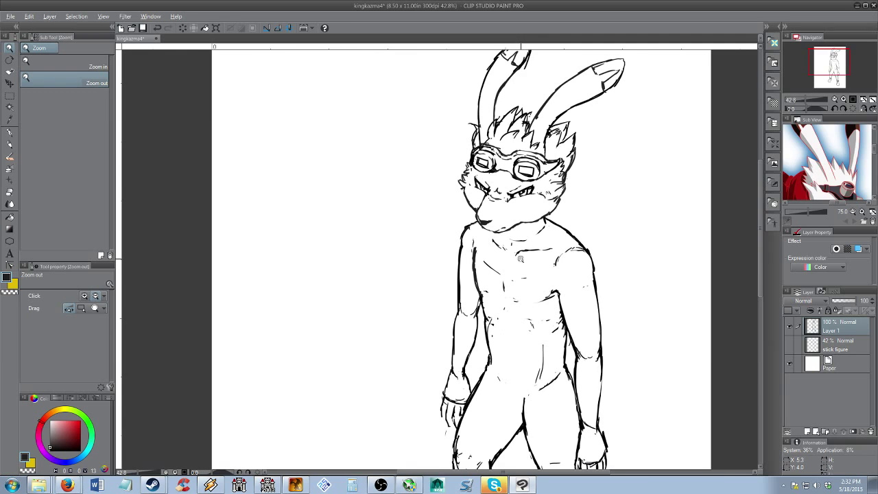
key(ctrl+plus)
drag(810, 162, 795, 175)
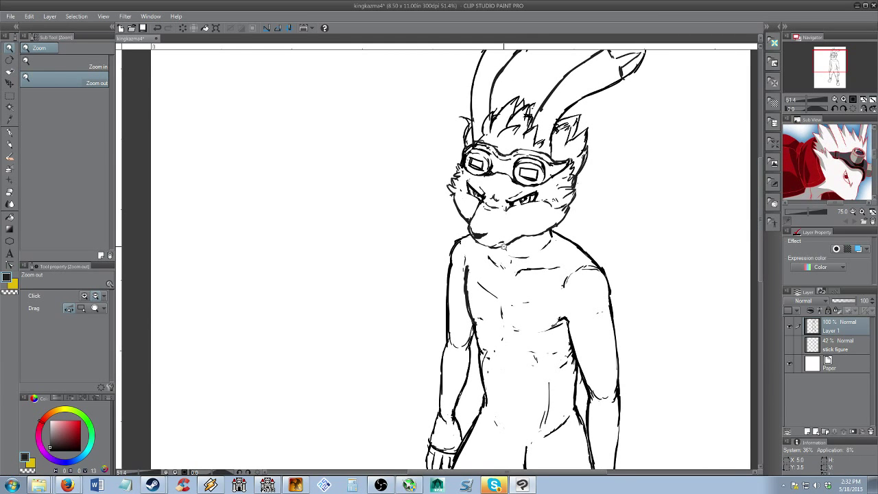
key(b)
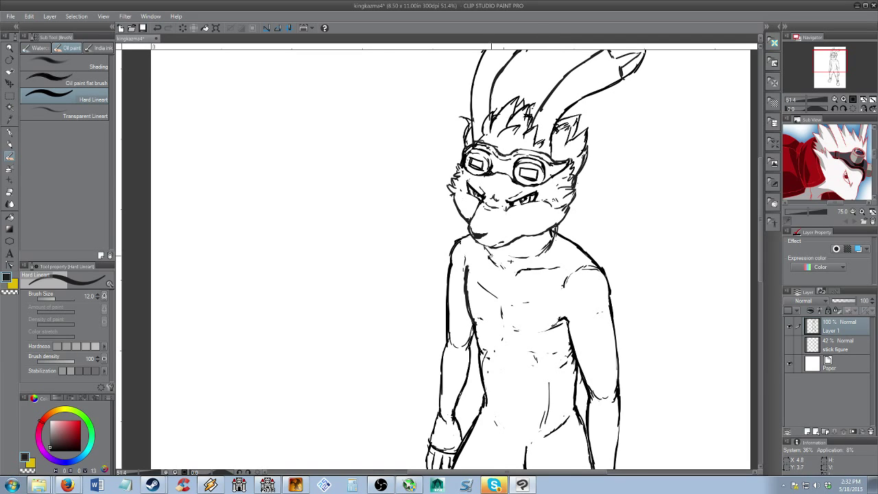
drag(513, 259, 528, 262)
key(e)
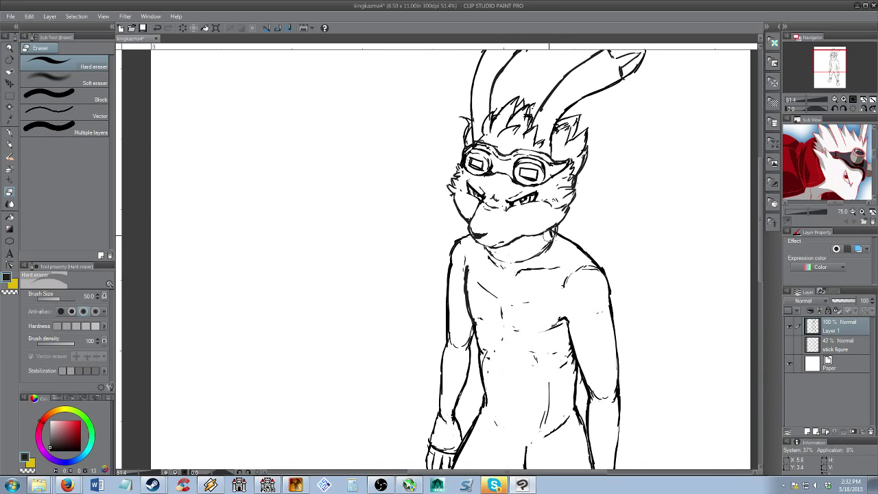
key(b)
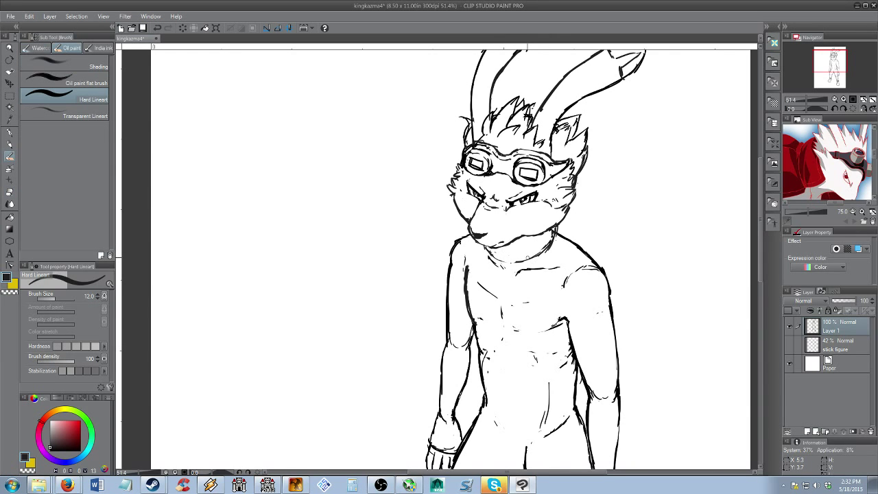
key(e)
mouse_move(531, 259)
mouse_down()
mouse_move(553, 240)
mouse_move(544, 240)
mouse_up()
Draw the jacket's tall upright collar below the jaw, with a small pointed collar flap on the far side of the neck
key(b)
mouse_move(555, 227)
mouse_down()
mouse_move(523, 245)
mouse_move(551, 236)
mouse_up()
key(e)
key(b)
key(e)
mouse_move(542, 237)
mouse_down()
mouse_move(552, 233)
mouse_move(527, 243)
mouse_move(514, 280)
mouse_up()
key(b)
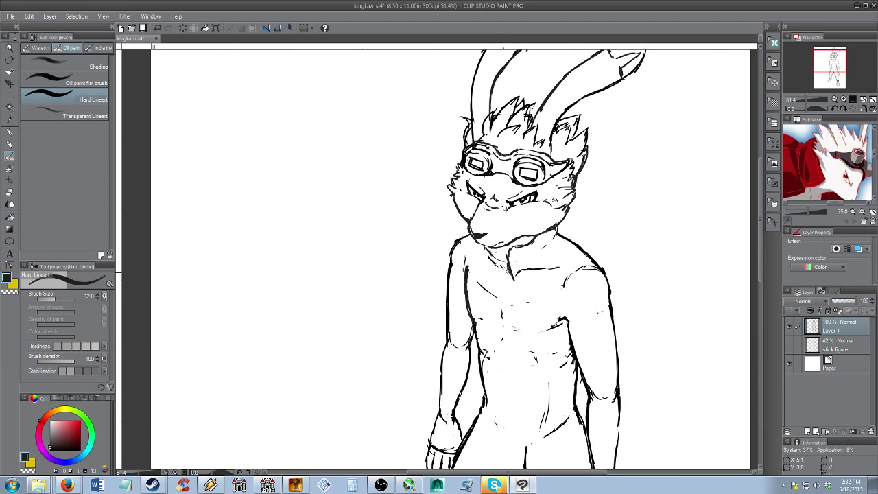
drag(541, 278, 562, 236)
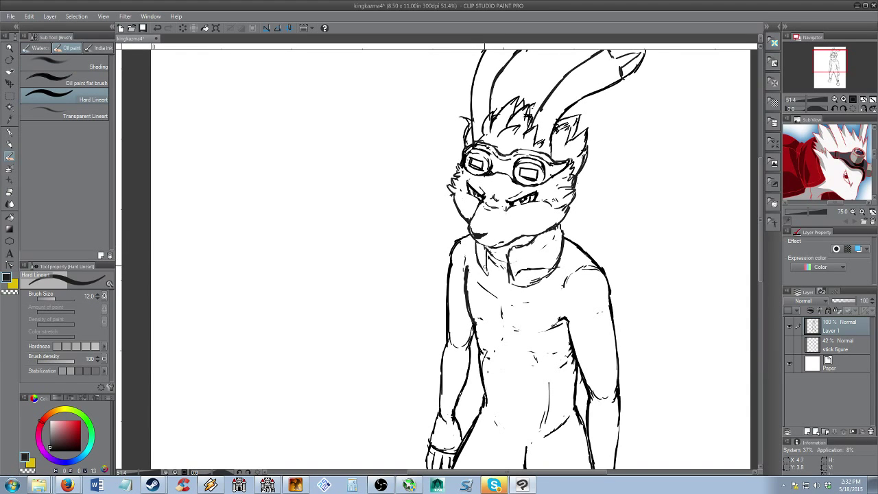
drag(523, 283, 563, 251)
key(e)
Outline a puffy short sleeve over the near shoulder following the reference, and erase the body lines beneath it
drag(793, 170, 822, 170)
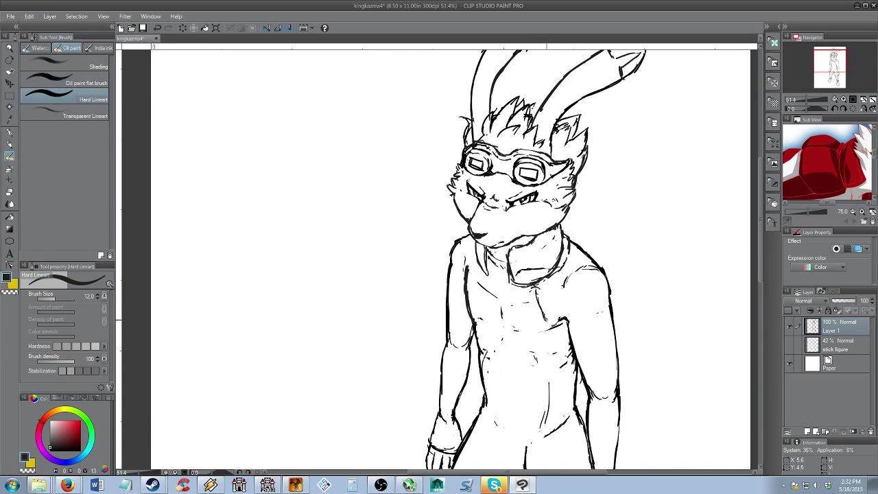
mouse_move(557, 328)
mouse_down()
mouse_move(598, 319)
mouse_move(620, 296)
mouse_up()
mouse_move(567, 235)
mouse_down()
mouse_move(616, 300)
mouse_move(619, 282)
mouse_move(620, 306)
mouse_move(623, 285)
mouse_move(579, 244)
mouse_move(568, 280)
mouse_up()
key(e)
drag(564, 320, 559, 317)
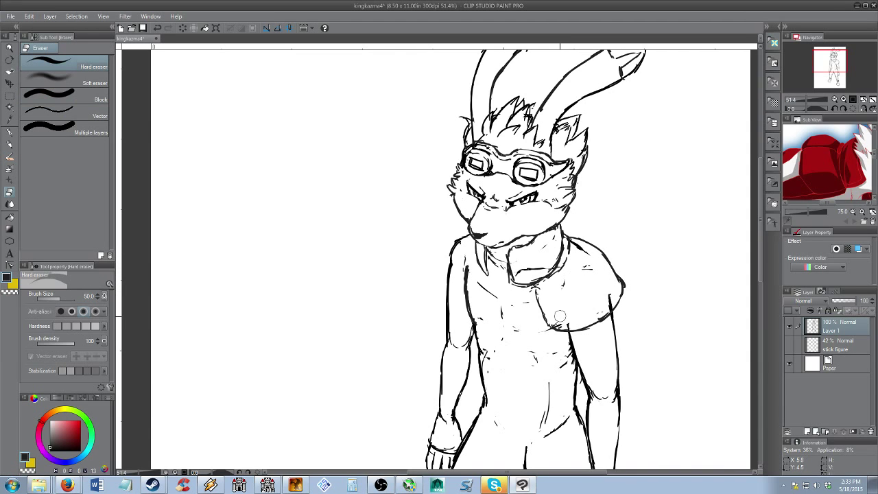
Add a curved shoulder seam and a hem line to the near sleeve, and trim its front edge
key(alt+space)
mouse_move(585, 295)
mouse_down()
mouse_move(540, 268)
mouse_move(534, 277)
mouse_move(534, 270)
mouse_move(592, 267)
mouse_up()
drag(602, 236, 623, 247)
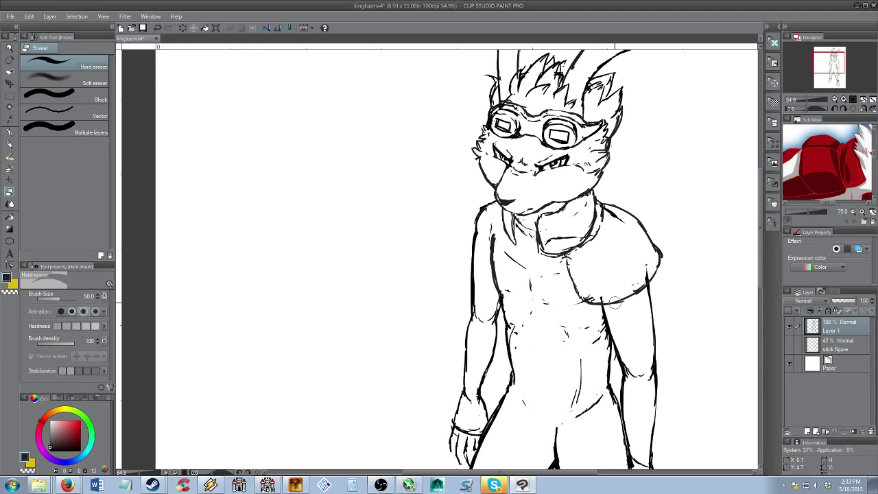
key(b)
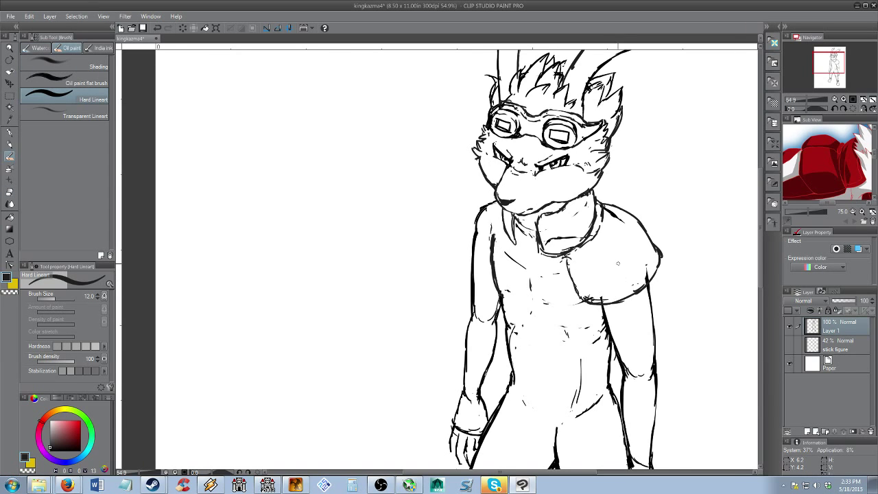
mouse_move(601, 229)
mouse_down()
mouse_move(629, 255)
mouse_move(636, 284)
mouse_move(615, 217)
mouse_up()
key(e)
drag(646, 265, 644, 277)
key(b)
mouse_move(592, 298)
mouse_down()
mouse_move(627, 292)
mouse_move(601, 300)
mouse_move(615, 299)
mouse_move(656, 262)
mouse_move(642, 280)
mouse_up()
key(e)
key(b)
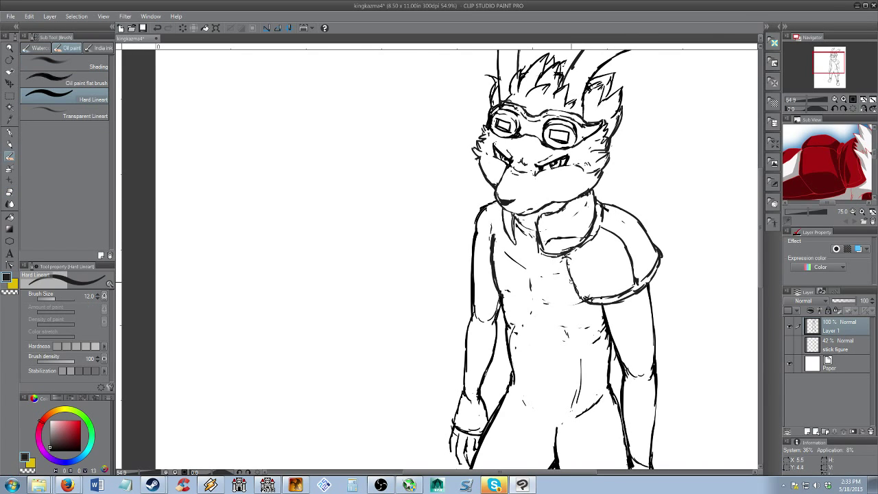
key(e)
drag(567, 280, 573, 273)
Draw a matching puffy short sleeve with a hem over the far shoulder
key(b)
drag(488, 194, 470, 208)
key(e)
drag(592, 192, 584, 202)
key(b)
drag(481, 195, 458, 224)
key(e)
key(b)
mouse_move(457, 226)
mouse_down()
mouse_move(472, 257)
mouse_move(484, 257)
mouse_move(474, 240)
mouse_move(490, 204)
mouse_move(471, 251)
mouse_up()
key(e)
key(b)
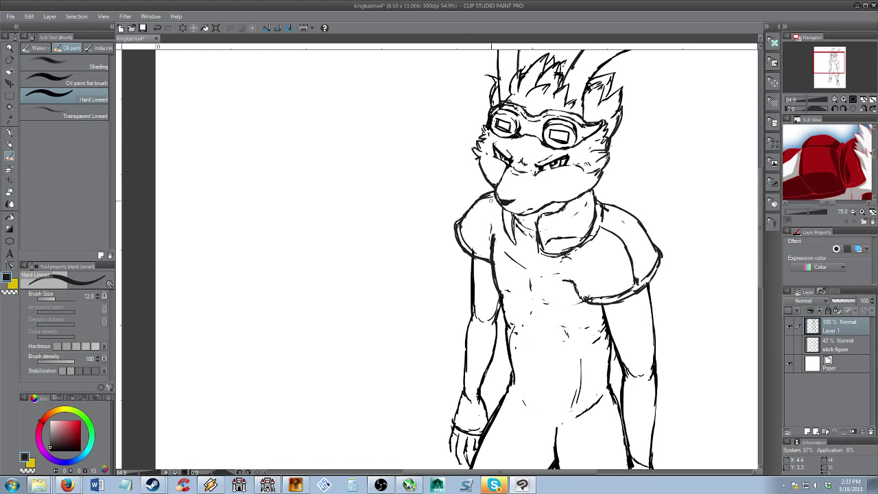
Erase the torso outline that overlaps the far sleeve
key(e)
drag(493, 235, 496, 269)
key(b)
drag(501, 217, 490, 257)
key(e)
drag(495, 226, 489, 254)
Draw the near front panel of the jacket from the collar down to a rounded hem at the hip, following the reference
key(b)
click(852, 212)
click(853, 212)
mouse_move(839, 188)
mouse_down()
mouse_move(848, 185)
mouse_move(841, 182)
mouse_up()
click(852, 211)
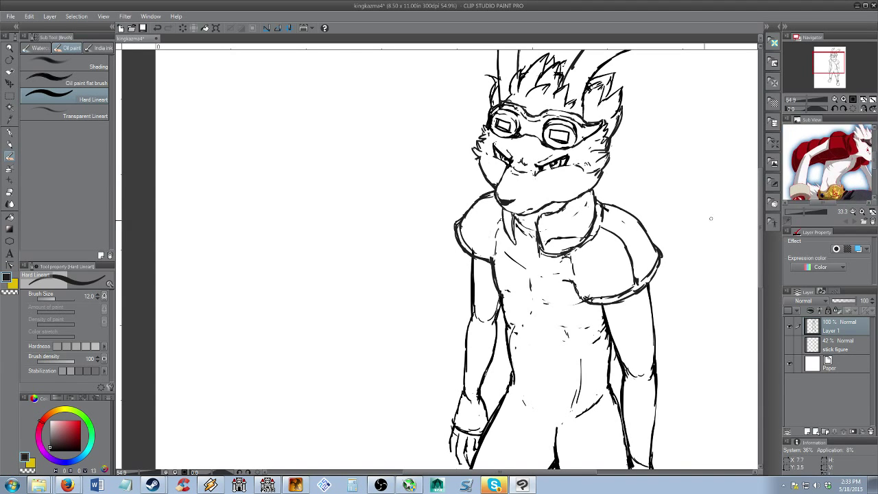
drag(542, 261, 563, 363)
key(e)
key(b)
mouse_move(556, 324)
mouse_down()
mouse_move(566, 402)
mouse_move(591, 415)
mouse_move(609, 407)
mouse_move(618, 386)
mouse_move(566, 406)
mouse_move(607, 405)
mouse_move(570, 403)
mouse_move(580, 411)
mouse_up()
key(e)
key(b)
key(e)
key(b)
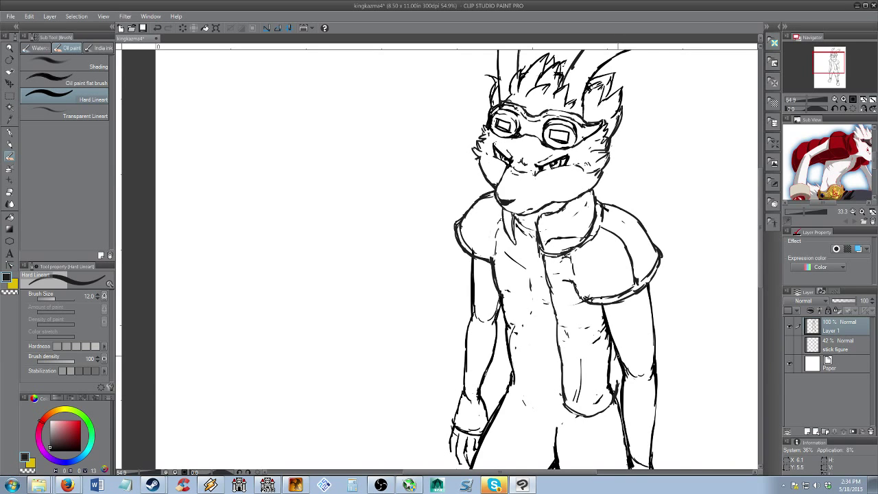
Erase the old torso outline beside the near arm and rework the jacket's side edge there
key(e)
drag(610, 347, 611, 387)
key(b)
key(e)
drag(611, 319, 617, 377)
key(b)
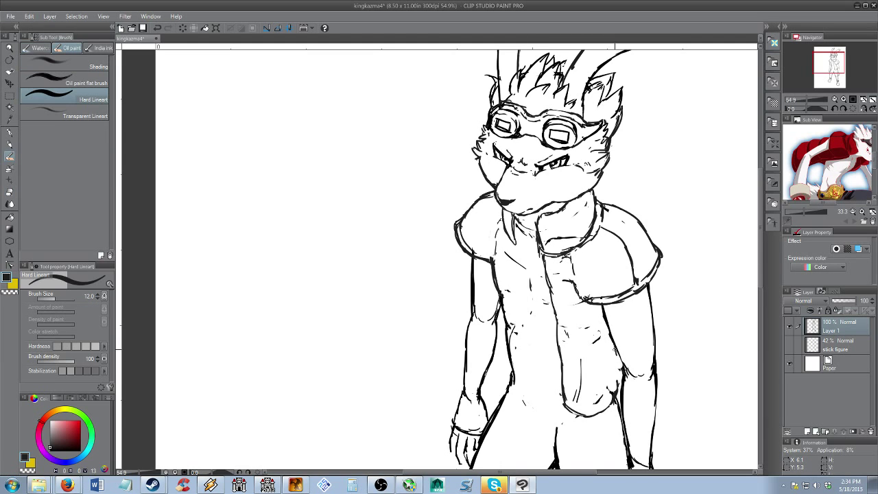
key(e)
drag(606, 333, 617, 362)
key(b)
key(e)
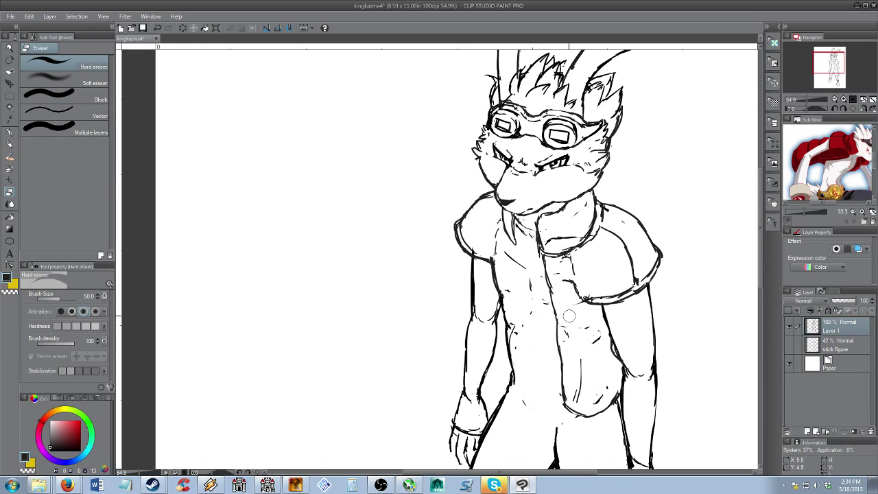
Redraw the near panel's front edge slanting outward toward the hip, and clean up the leftover lines inside it
mouse_move(548, 285)
mouse_down()
mouse_move(559, 367)
mouse_move(556, 348)
mouse_up()
key(p)
drag(547, 269, 582, 407)
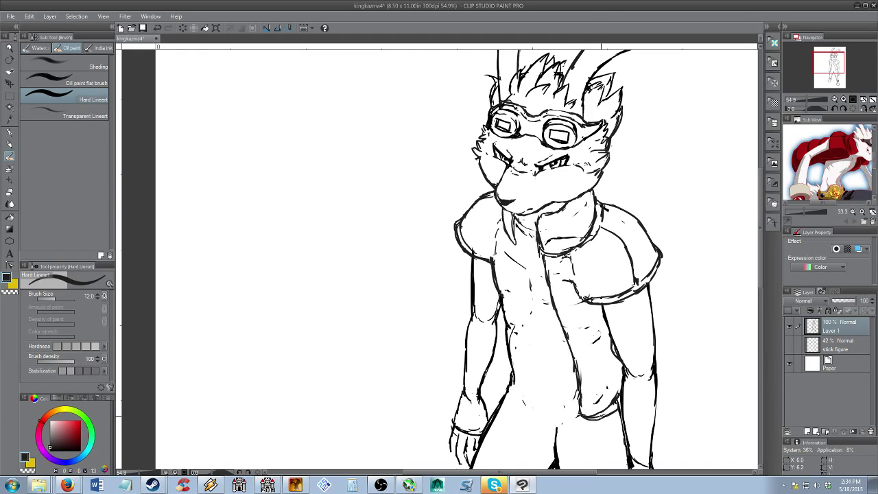
key(e)
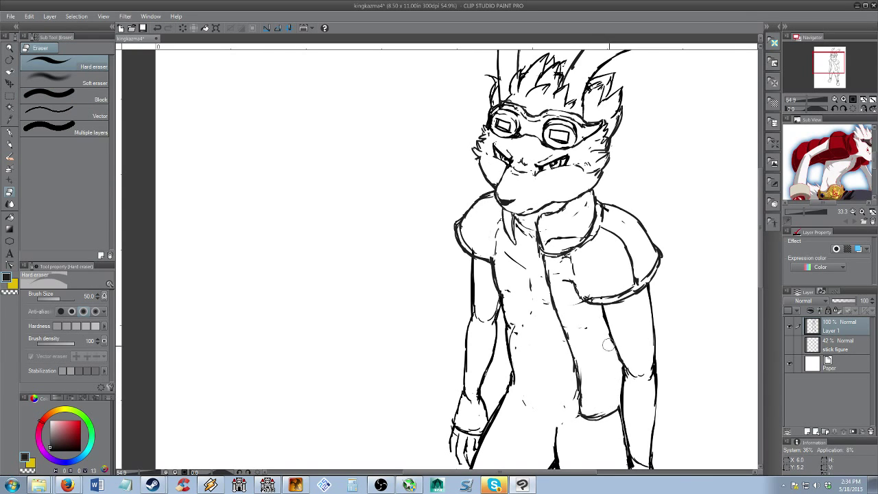
Draw three curved padding seams across the near front panel and erase the fold line inside the collar
key(b)
drag(557, 304, 594, 312)
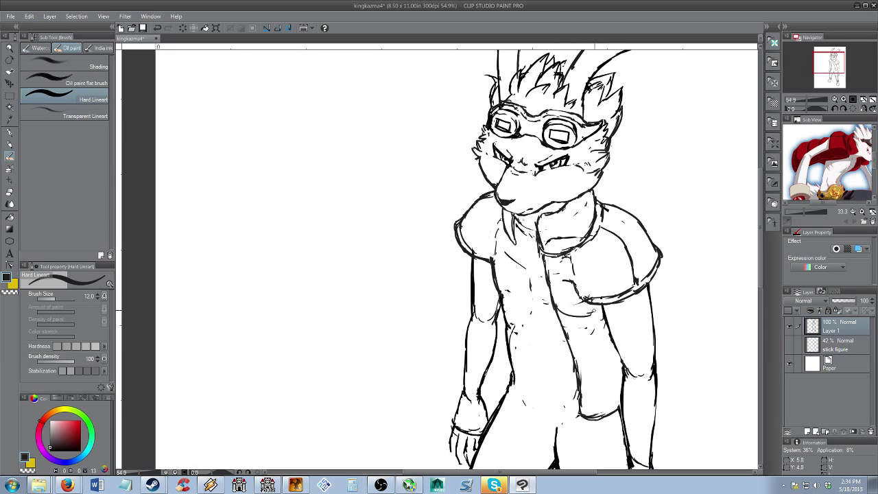
drag(576, 351, 607, 332)
mouse_move(583, 384)
mouse_down()
mouse_move(601, 387)
mouse_move(620, 371)
mouse_up()
key(e)
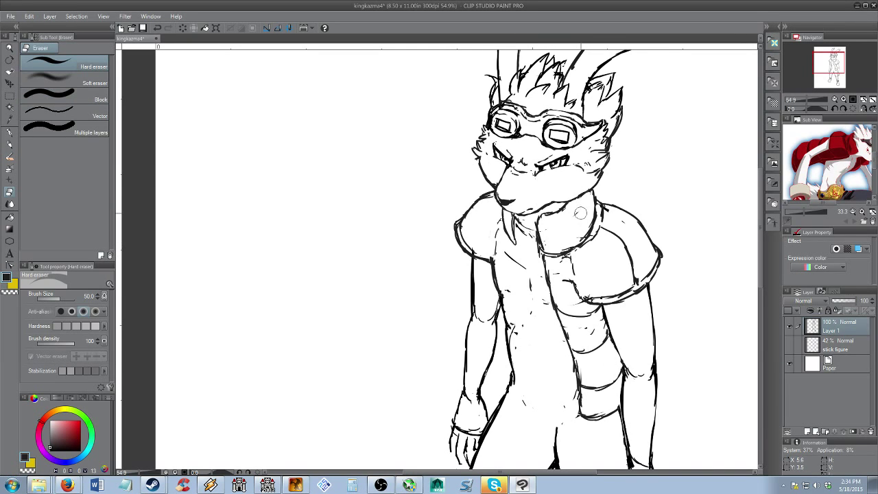
Draw the far front panel of the jacket along the side of the torso and erase the arm and sleeve lines crossing it
key(b)
mouse_move(515, 240)
mouse_down()
mouse_move(497, 296)
mouse_move(498, 334)
mouse_move(516, 378)
mouse_up()
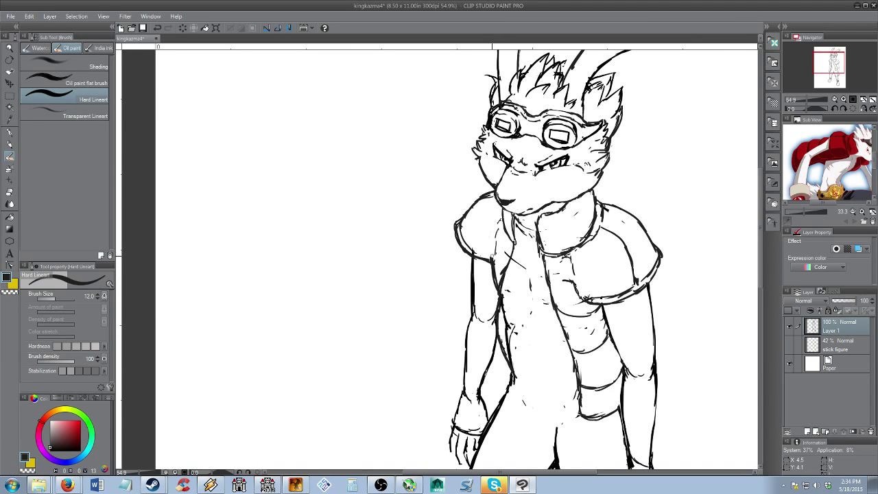
mouse_move(487, 259)
mouse_down()
mouse_move(478, 305)
mouse_move(484, 341)
mouse_move(508, 383)
mouse_up()
key(e)
drag(491, 354, 491, 333)
mouse_move(491, 266)
mouse_down()
mouse_move(495, 348)
mouse_move(498, 305)
mouse_move(503, 351)
mouse_up()
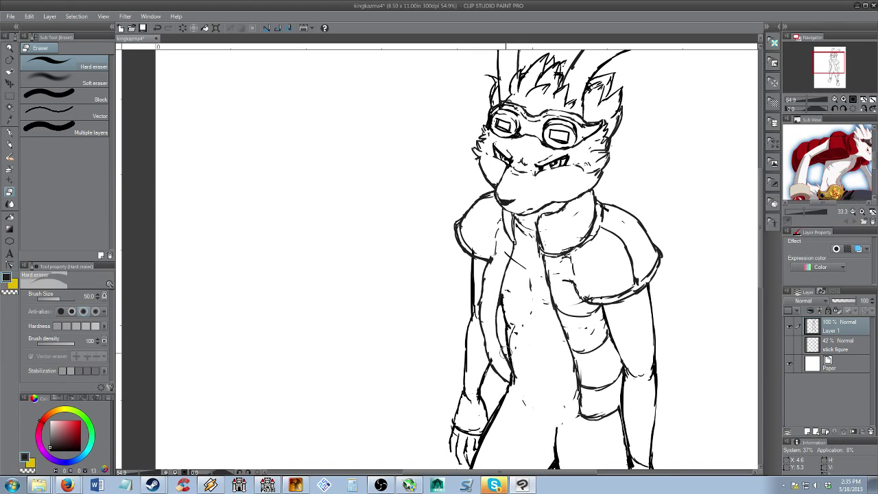
key(p)
key(e)
drag(491, 263, 498, 246)
key(p)
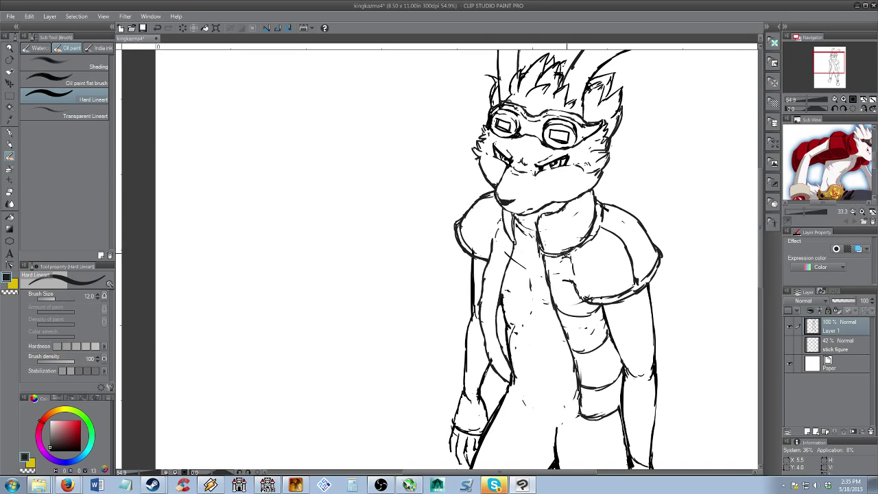
Redraw the far jacket panel's inner edge along the torso down to its hem
key(e)
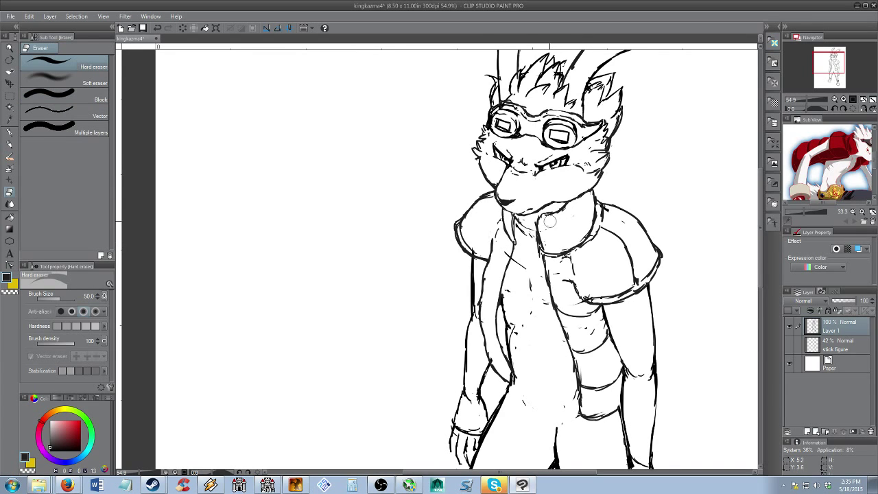
key(p)
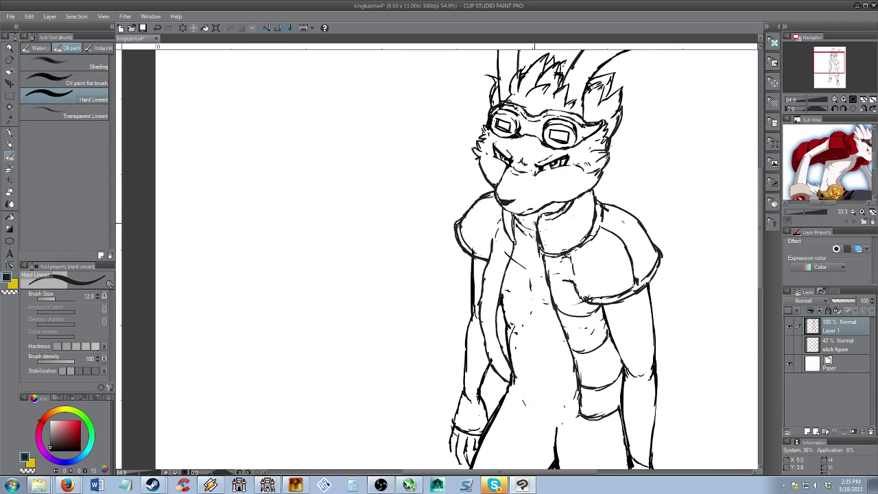
key(e)
key(/)
mouse_move(506, 235)
mouse_down()
mouse_move(495, 255)
mouse_move(528, 266)
mouse_up()
key(p)
key(b)
drag(495, 237, 504, 295)
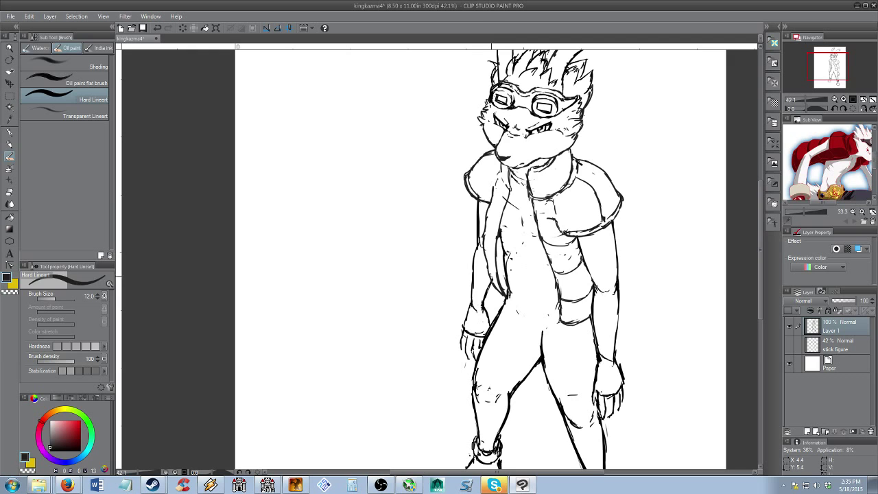
Draw curved padding seams across the far front panel of the jacket
key(e)
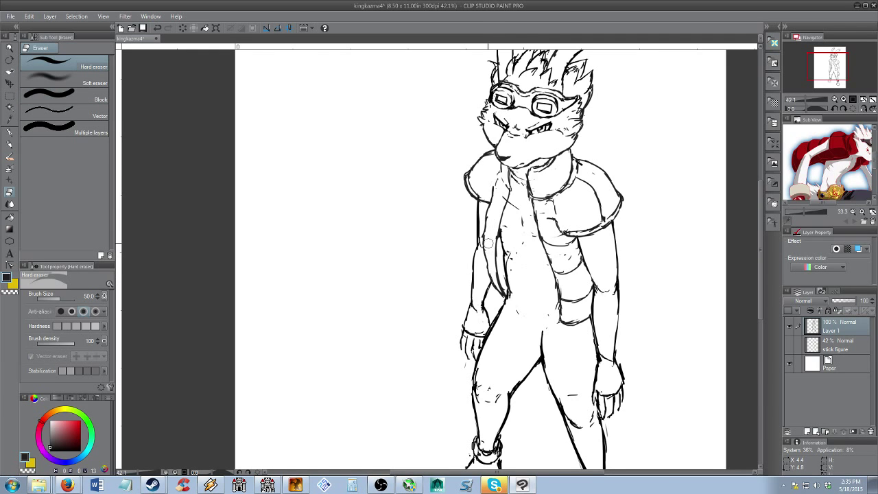
key(/)
mouse_move(496, 256)
mouse_down()
mouse_move(480, 251)
mouse_move(518, 246)
mouse_move(517, 266)
mouse_up()
key(b)
drag(488, 229, 496, 246)
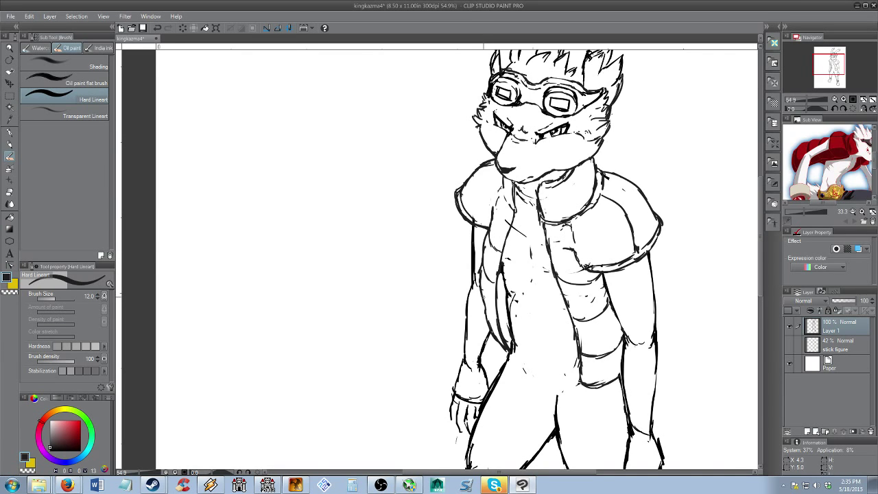
drag(495, 297, 483, 319)
Clean the stray marks off the bare torso and redraw its side outline down to the hip
drag(531, 290, 513, 270)
key(e)
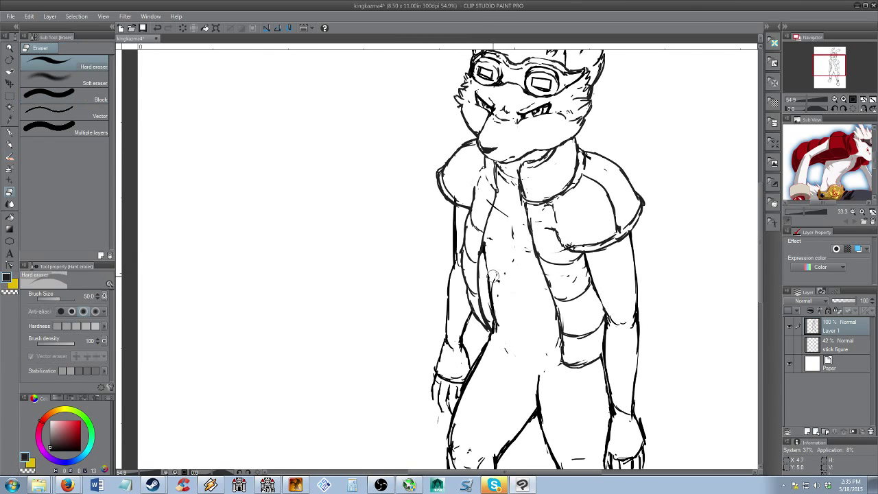
key(b)
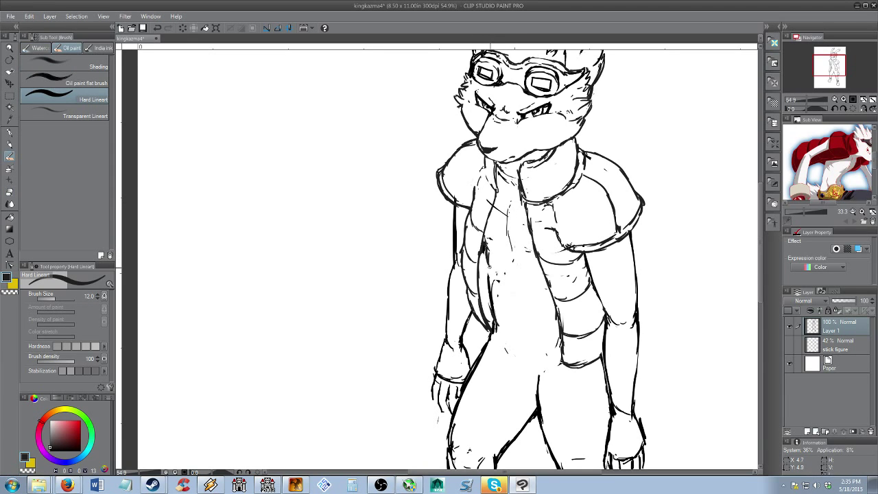
key(e)
key(b)
drag(488, 276, 498, 325)
key(e)
mouse_move(552, 367)
mouse_down()
mouse_move(557, 363)
mouse_move(539, 389)
mouse_move(554, 365)
mouse_up()
Draw short strokes under the chest muscles and a vertical centre line down the chest
key(b)
drag(517, 270, 532, 272)
key(e)
drag(503, 258, 496, 275)
key(b)
key(e)
key(b)
drag(513, 208, 514, 256)
drag(508, 216, 516, 259)
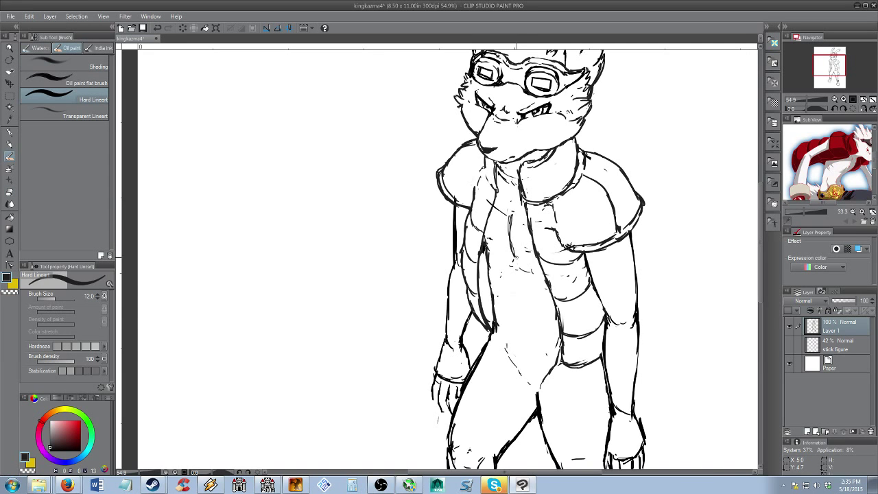
Erase the stray lines at the base of the neck and the diagonal stroke across the upper chest
key(e)
drag(506, 183, 505, 172)
key(b)
key(e)
drag(503, 207, 499, 215)
Draw a curved waistline across the lower belly, joining the hems of the two jacket panels
key(alt+space)
mouse_move(549, 230)
mouse_down()
mouse_move(538, 270)
mouse_move(522, 259)
mouse_move(524, 273)
mouse_move(611, 345)
mouse_up()
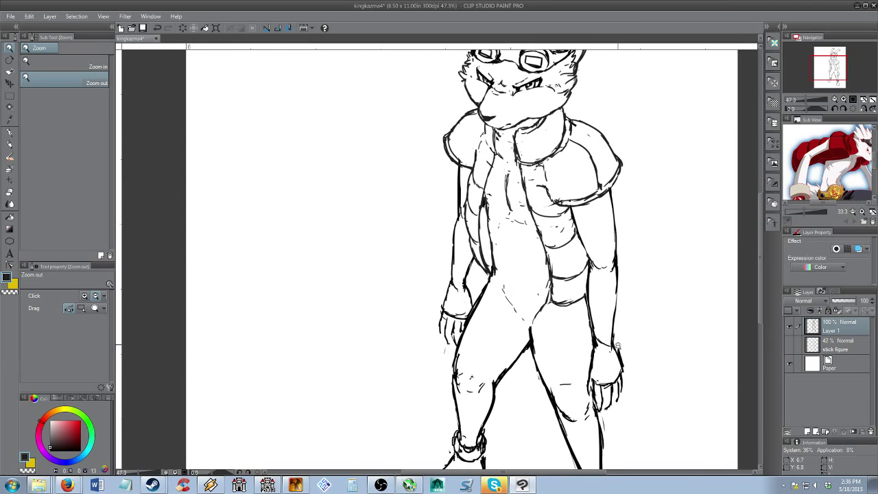
key(p)
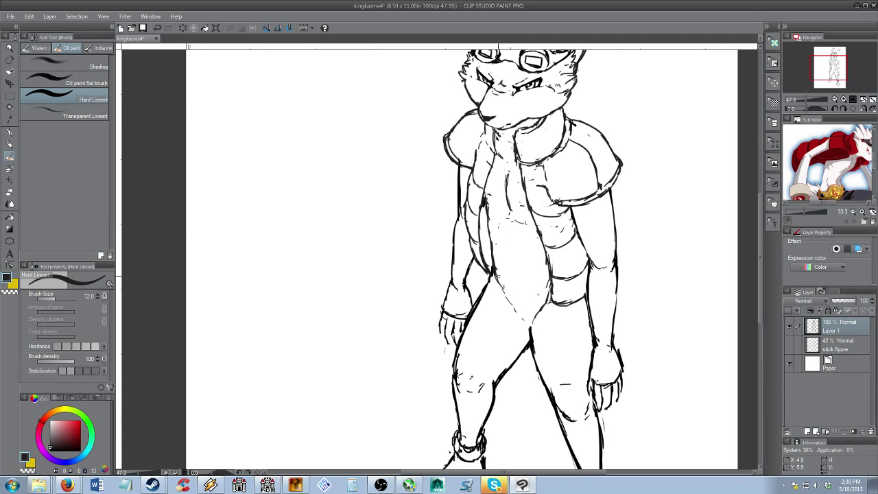
key(e)
key(p)
mouse_move(495, 279)
mouse_down()
mouse_move(547, 301)
mouse_move(510, 287)
mouse_move(539, 299)
mouse_move(546, 269)
mouse_move(551, 302)
mouse_move(585, 300)
mouse_up()
key(e)
key(p)
key(e)
key(b)
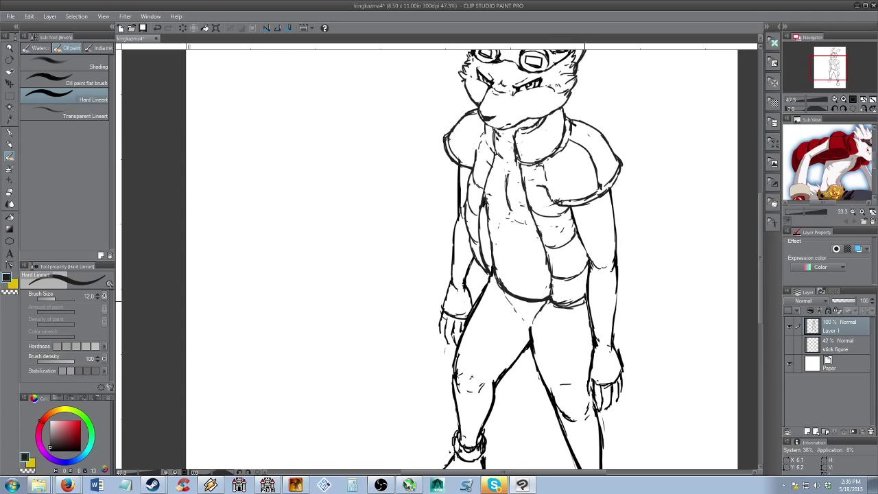
Draw the abdomen's centre line and sketch a large rounded belt buckle at the waistline
drag(477, 264, 488, 278)
drag(512, 240, 519, 275)
drag(535, 319, 531, 336)
mouse_move(502, 293)
mouse_down()
mouse_move(497, 318)
mouse_move(531, 330)
mouse_up()
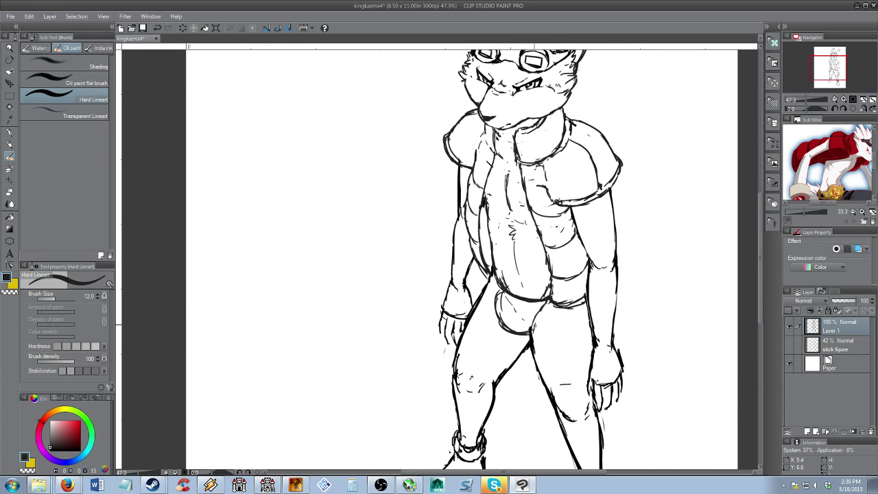
mouse_move(506, 290)
mouse_down()
mouse_move(528, 287)
mouse_move(545, 312)
mouse_up()
mouse_move(502, 290)
mouse_down()
mouse_move(523, 336)
mouse_move(545, 304)
mouse_move(501, 313)
mouse_move(511, 315)
mouse_move(509, 328)
mouse_move(536, 317)
mouse_up()
Examine the gold belt buckle in the reference image at 100% magnification
key(e)
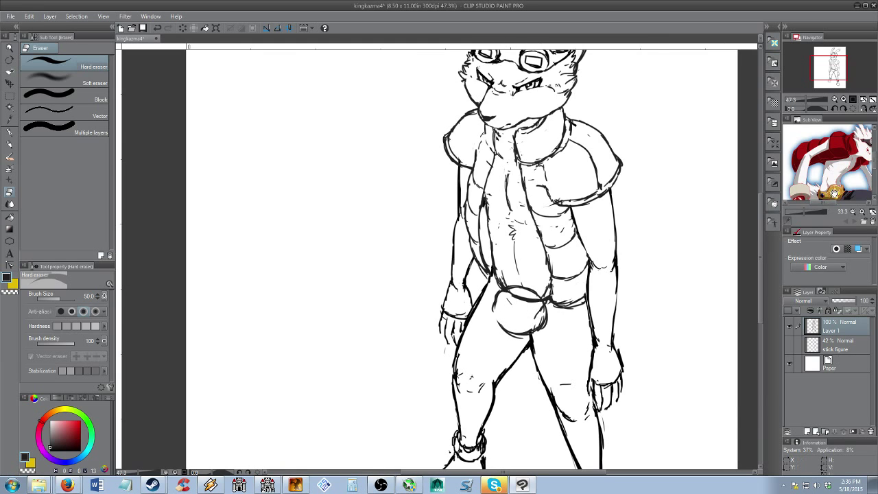
drag(834, 194, 837, 177)
key(alt+space)
click(837, 177)
click(862, 211)
click(862, 212)
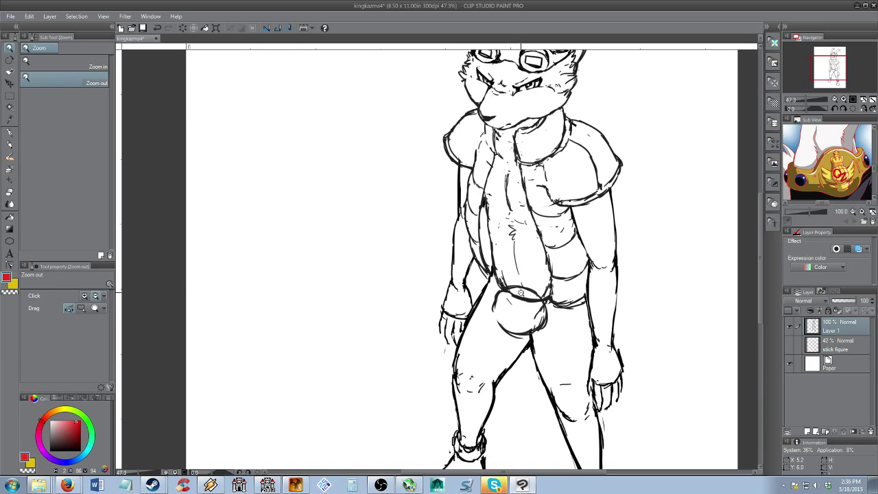
Resample the dark line colour and rework the buckle into a full circle, erasing the rough lines inside it
key(b)
alt+click(529, 300)
key(e)
mouse_move(511, 295)
mouse_down()
mouse_move(501, 298)
mouse_move(501, 325)
mouse_move(545, 323)
mouse_move(523, 296)
mouse_move(537, 315)
mouse_move(540, 301)
mouse_move(545, 310)
mouse_move(537, 334)
mouse_up()
key(b)
key(e)
key(b)
key(e)
key(b)
key(e)
key(b)
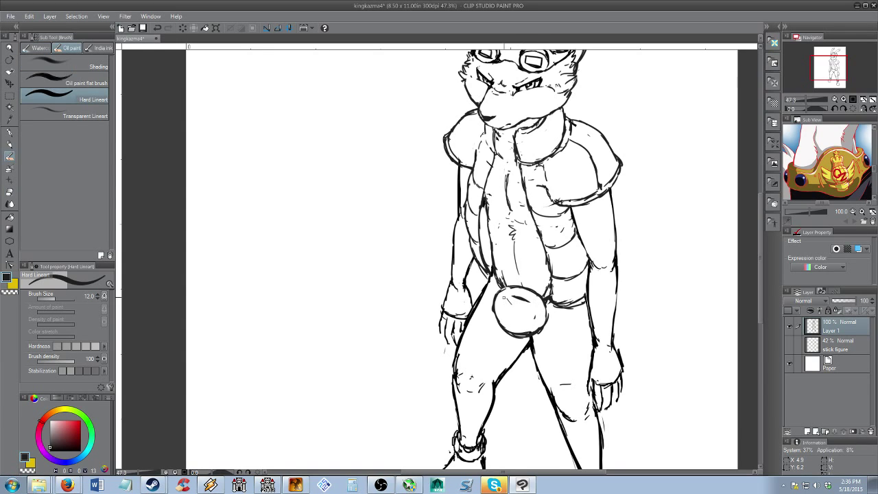
Erase the leftover stroke inside the buckle and redraw its lower rim more cleanly
key(e)
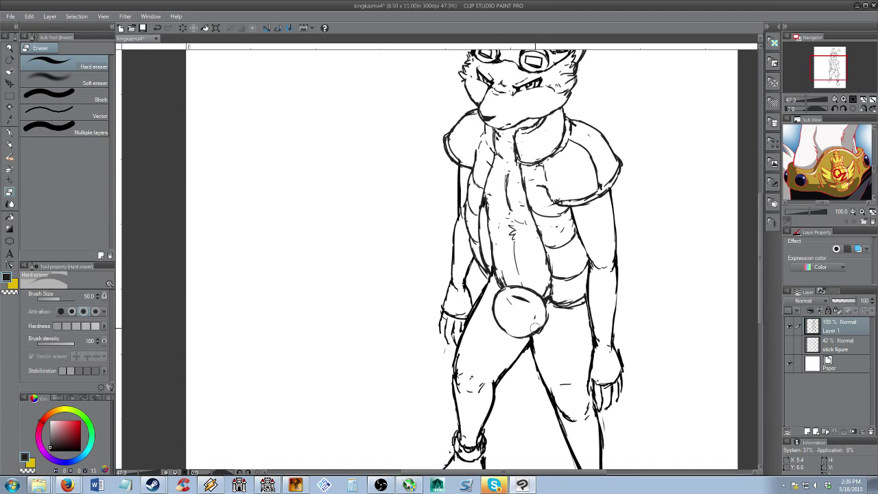
key(b)
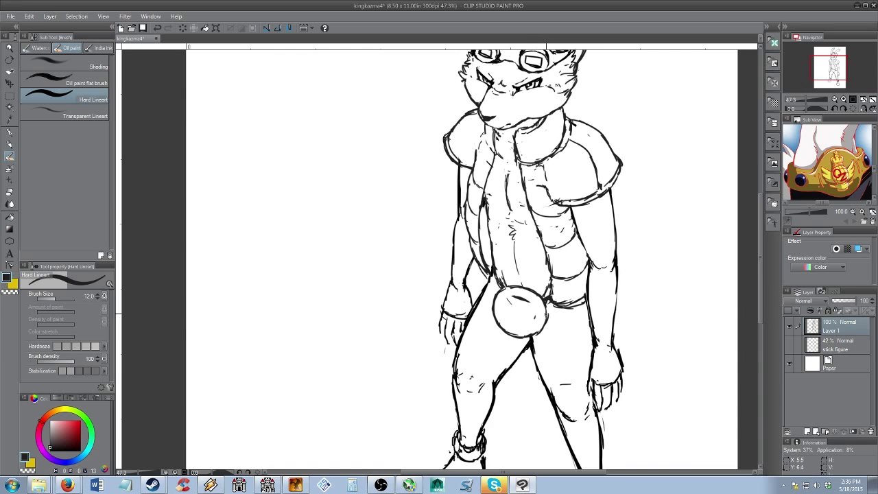
key(e)
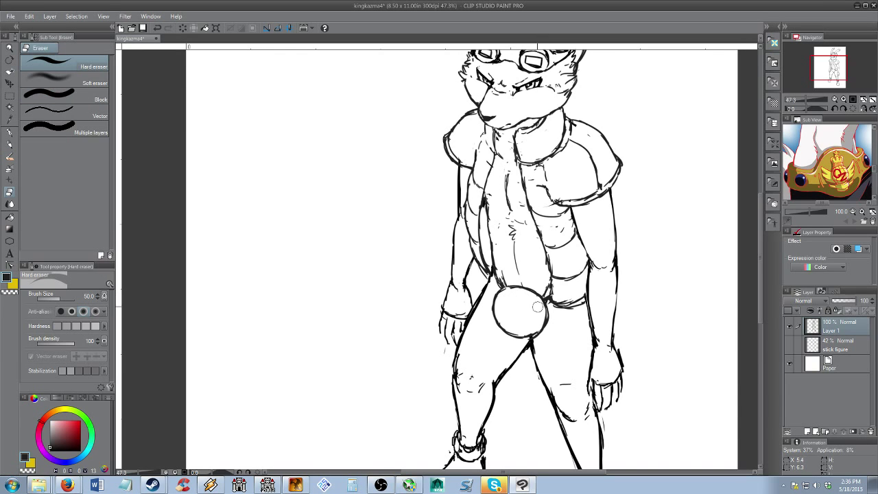
key(b)
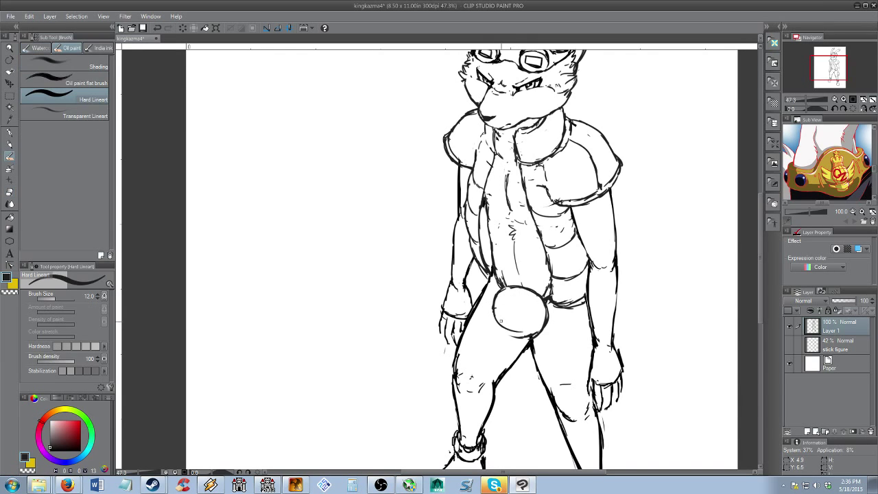
key(e)
key(b)
drag(496, 321, 534, 335)
mouse_move(498, 323)
mouse_down()
mouse_move(529, 334)
mouse_move(547, 322)
mouse_up()
key(e)
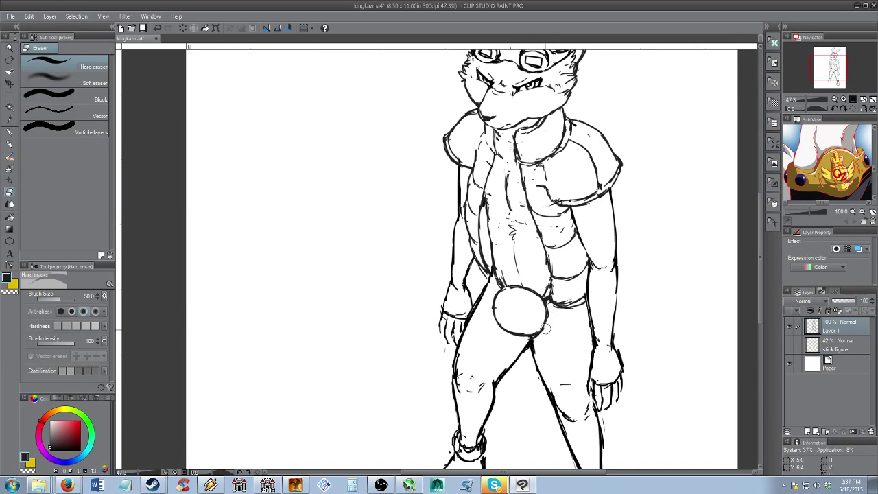
Draw the belt strap's lower edge from the buckle to the near jacket panel and tidy the buckle outline
key(b)
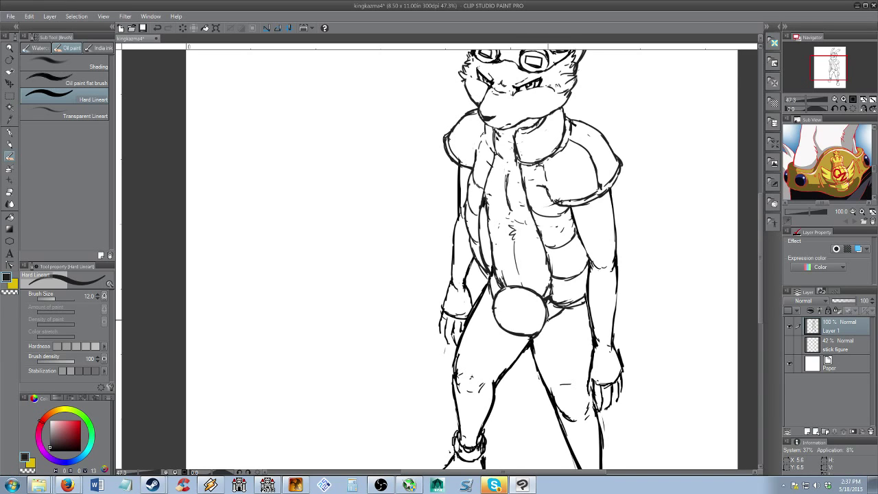
key(e)
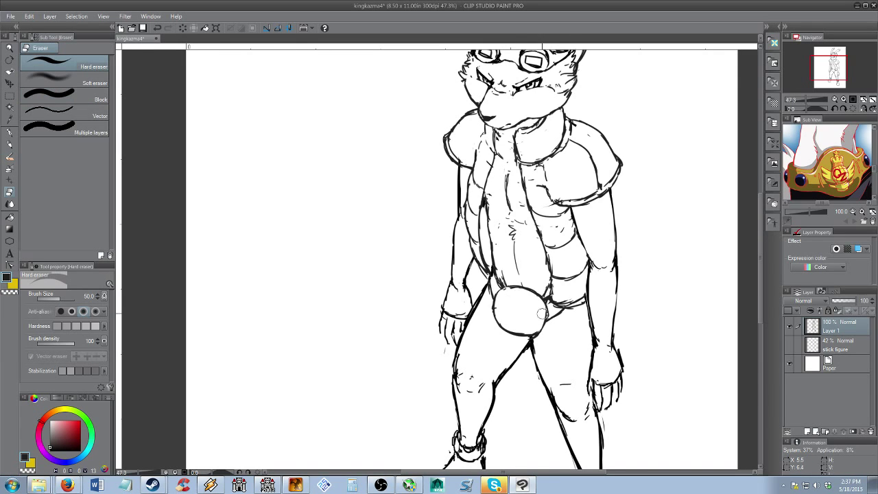
key(b)
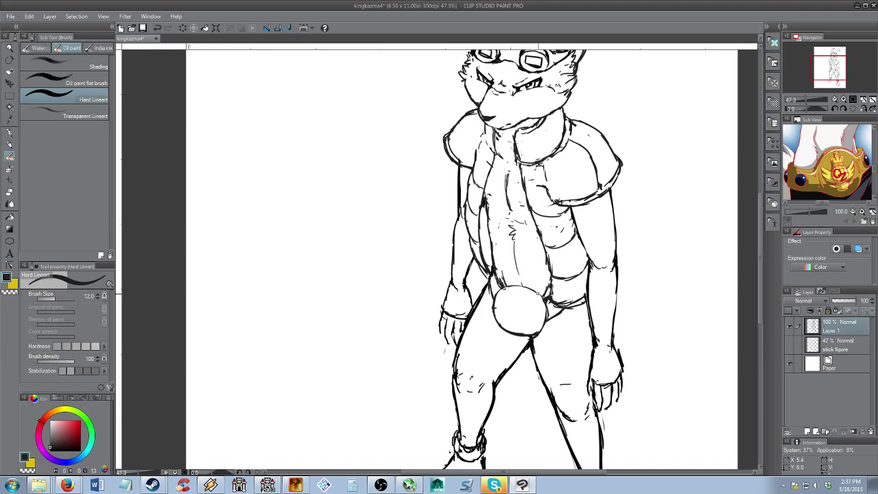
key(e)
drag(529, 334, 513, 332)
key(b)
key(e)
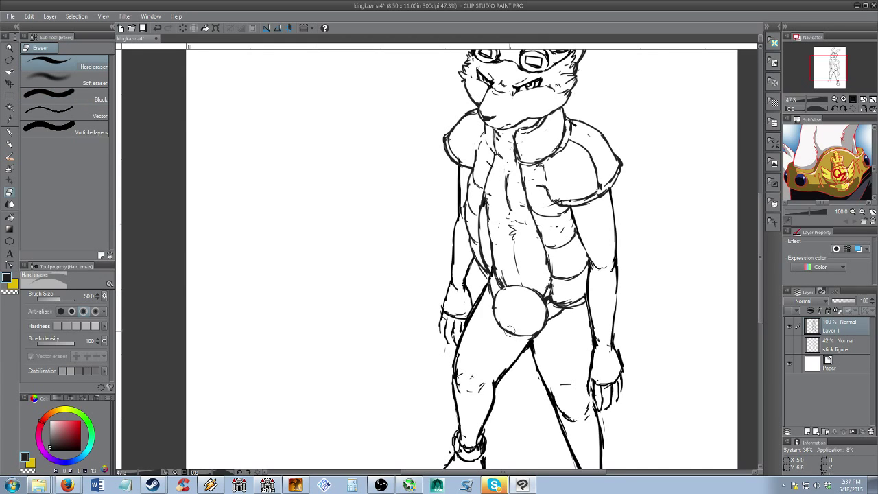
key(b)
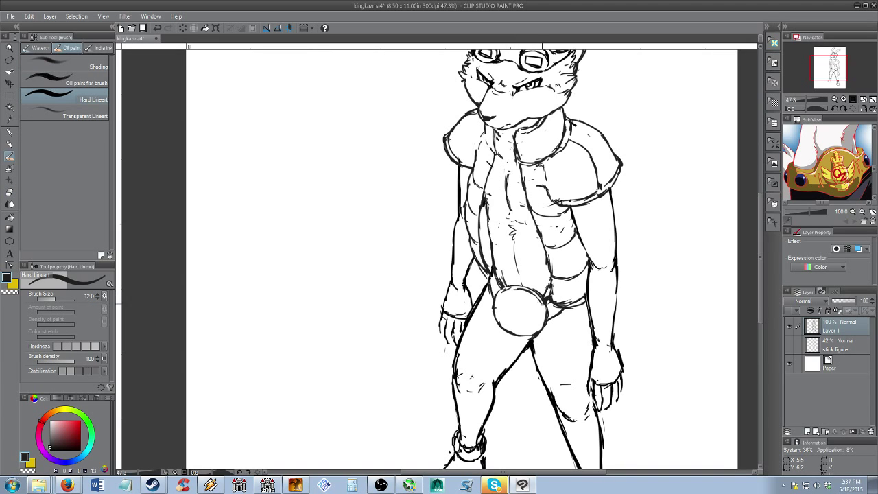
Reshape the belt strap beside the buckle into a tapering piece and clean up where they meet
key(e)
key(b)
mouse_move(563, 310)
mouse_down()
mouse_move(549, 320)
mouse_move(572, 309)
mouse_move(549, 319)
mouse_move(559, 315)
mouse_up()
key(e)
key(b)
key(e)
mouse_move(547, 316)
mouse_down()
mouse_move(546, 303)
mouse_move(548, 325)
mouse_up()
key(b)
key(e)
Draw the buckle's emblem with a crown, an inner circle, the letters OZ and side wings
key(b)
mouse_move(507, 308)
mouse_down()
mouse_move(525, 302)
mouse_move(528, 318)
mouse_up()
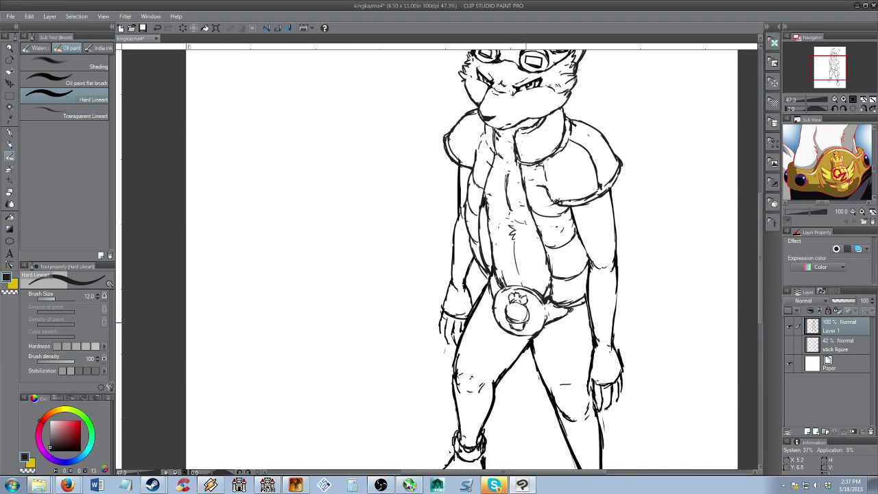
mouse_move(526, 305)
mouse_down()
mouse_move(537, 308)
mouse_move(528, 323)
mouse_up()
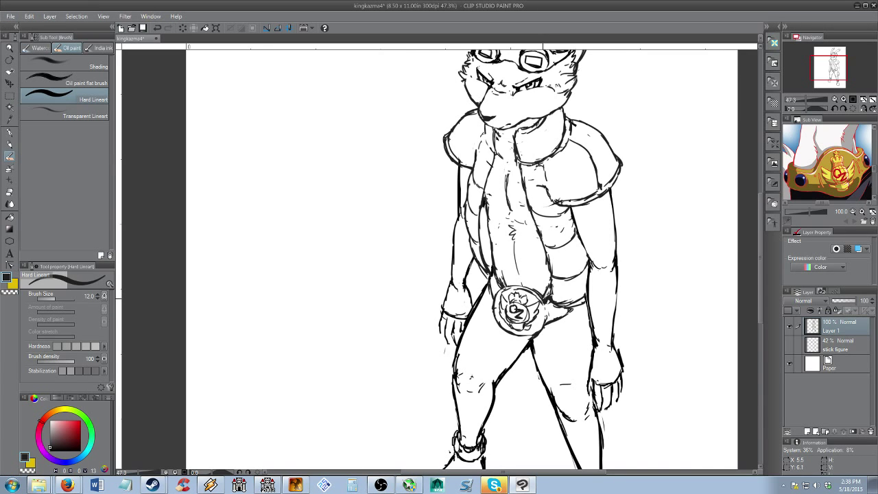
Clean up and refine the buckle's rim around the emblem
key(alt+space)
mouse_move(545, 299)
mouse_down()
mouse_move(529, 275)
mouse_move(555, 270)
mouse_up()
key(e)
mouse_move(499, 307)
mouse_down()
mouse_move(511, 332)
mouse_move(500, 306)
mouse_move(506, 322)
mouse_up()
key(b)
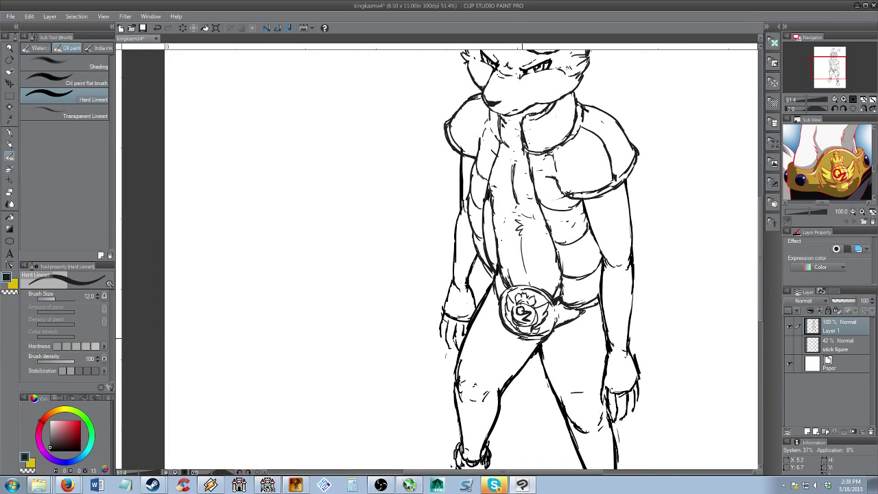
key(e)
key(b)
key(e)
mouse_move(541, 335)
mouse_down()
mouse_move(502, 324)
mouse_move(509, 328)
mouse_up()
Extend the belt strap along the near jacket hem and add a round stud on each side of the buckle
key(b)
key(e)
key(b)
key(e)
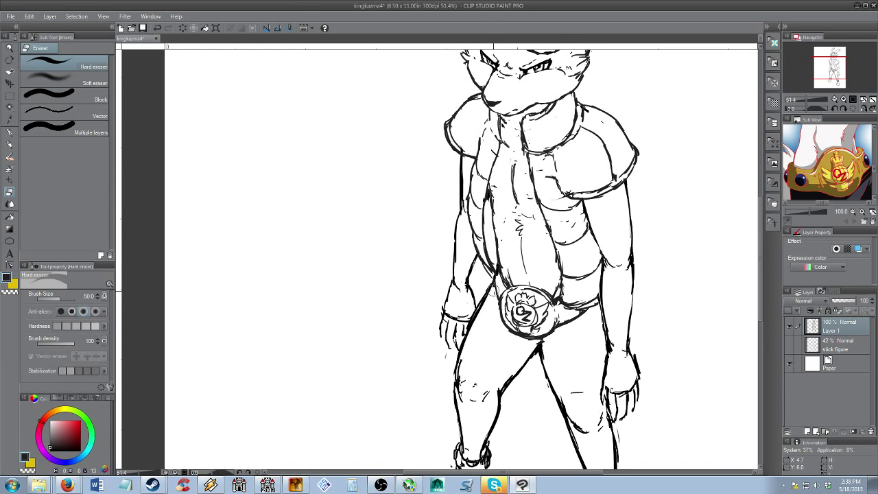
key(b)
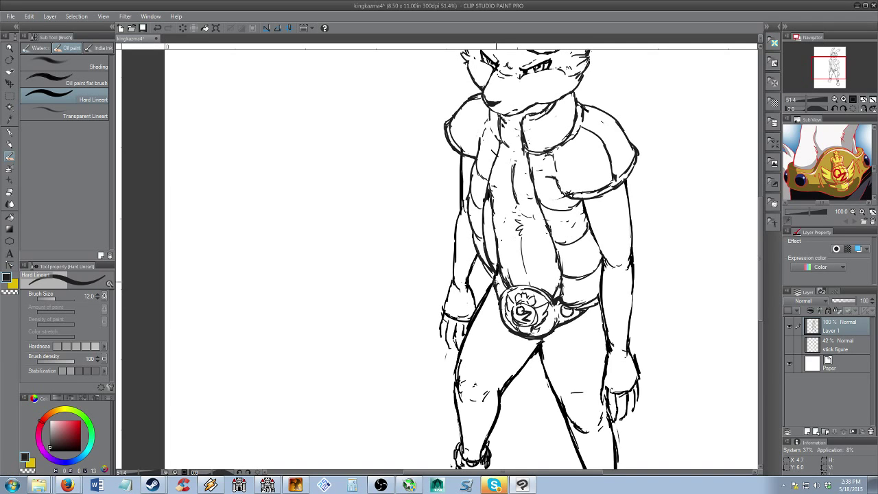
drag(498, 282, 501, 294)
Draw diagonal trouser folds on the near hip below the belt and thin the near thigh's inner outline
drag(526, 316, 503, 253)
mouse_move(575, 240)
mouse_down()
mouse_move(546, 271)
mouse_move(557, 287)
mouse_up()
drag(578, 258, 567, 287)
key(e)
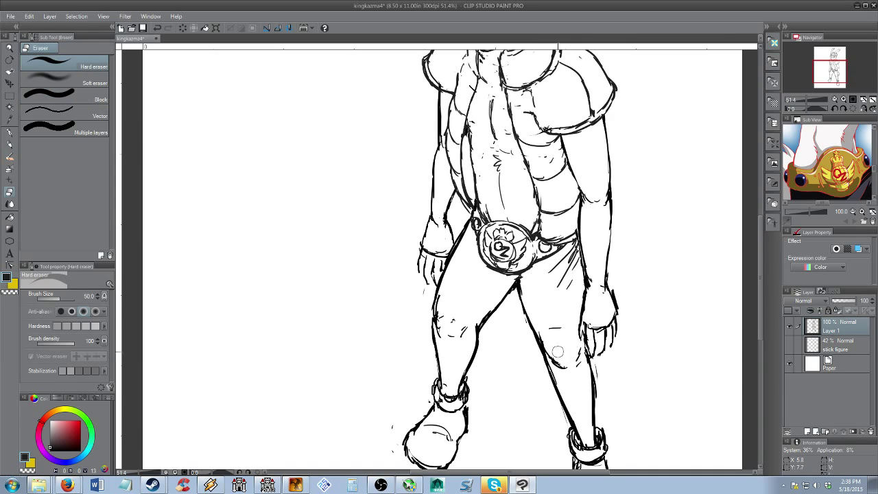
mouse_move(540, 332)
mouse_down()
mouse_move(531, 315)
mouse_move(549, 358)
mouse_up()
Examine the dark trousers and legs in the reference image
drag(812, 188, 816, 153)
key(alt+space)
click(816, 163)
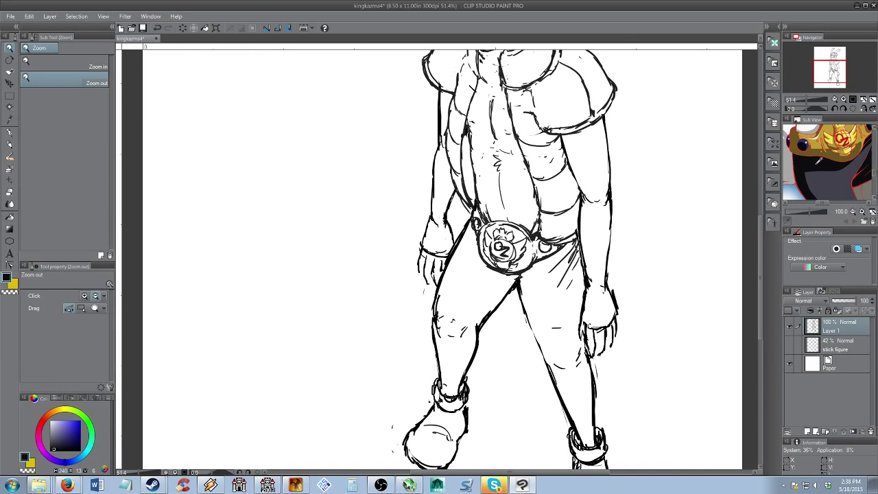
click(852, 211)
drag(845, 184, 836, 172)
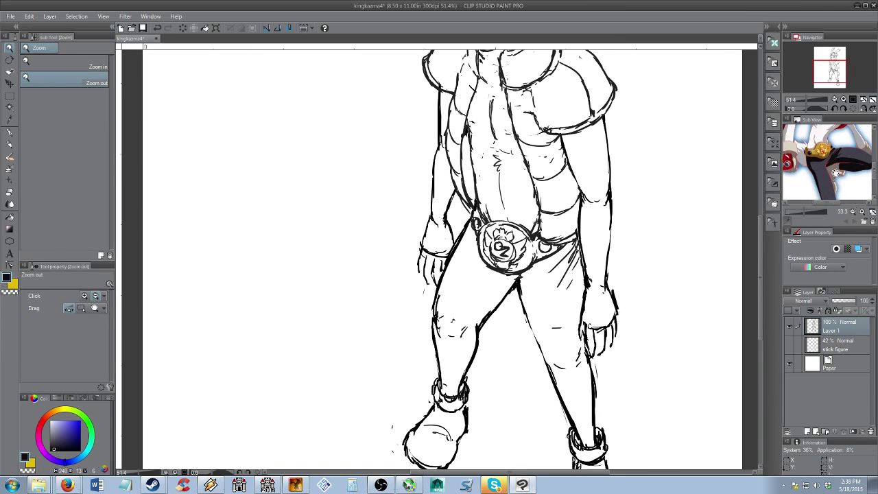
Trim the line where the inner thighs meet and draw a short crease across the crotch below the belt buckle
key(e)
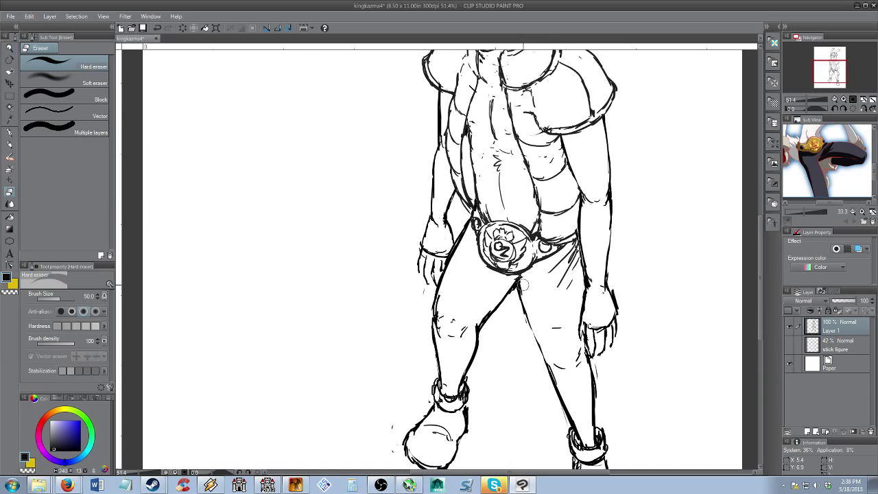
key(b)
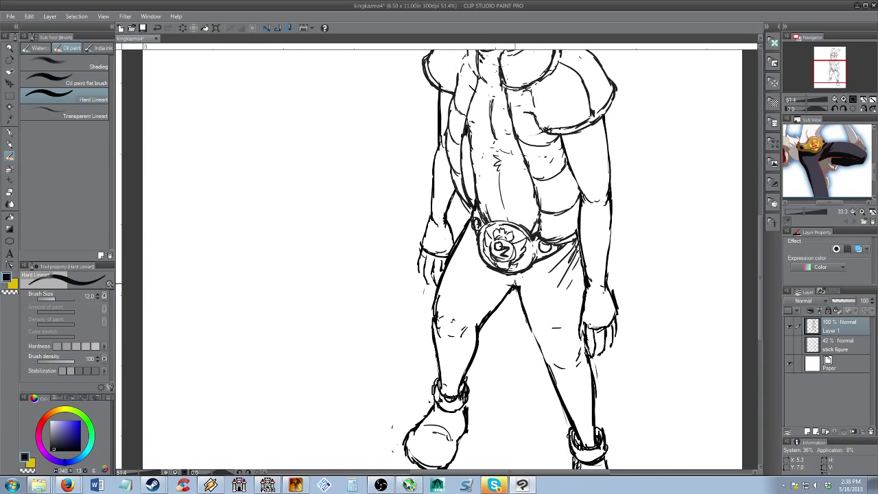
mouse_move(514, 284)
mouse_down()
mouse_move(503, 282)
mouse_move(521, 288)
mouse_up()
key(e)
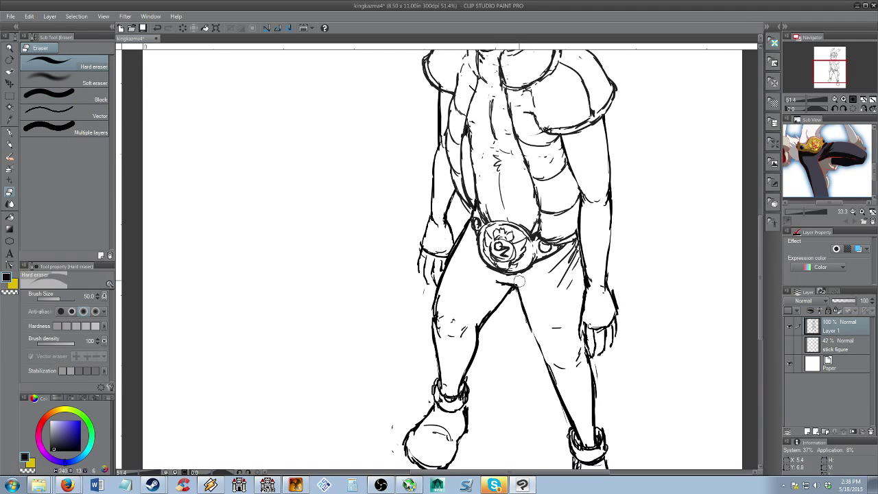
Draw curved trouser folds under the near knee and erase the stray marks around them
key(b)
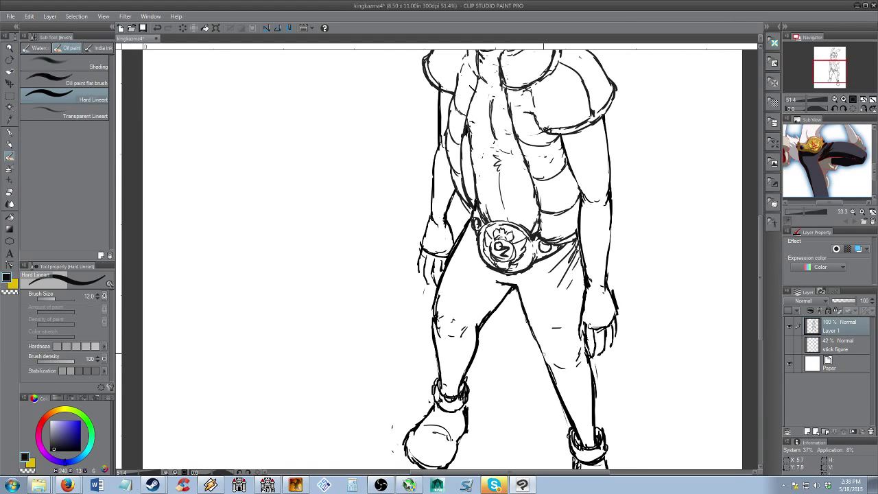
mouse_move(542, 353)
mouse_down()
mouse_move(583, 361)
mouse_move(567, 370)
mouse_move(575, 377)
mouse_up()
key(e)
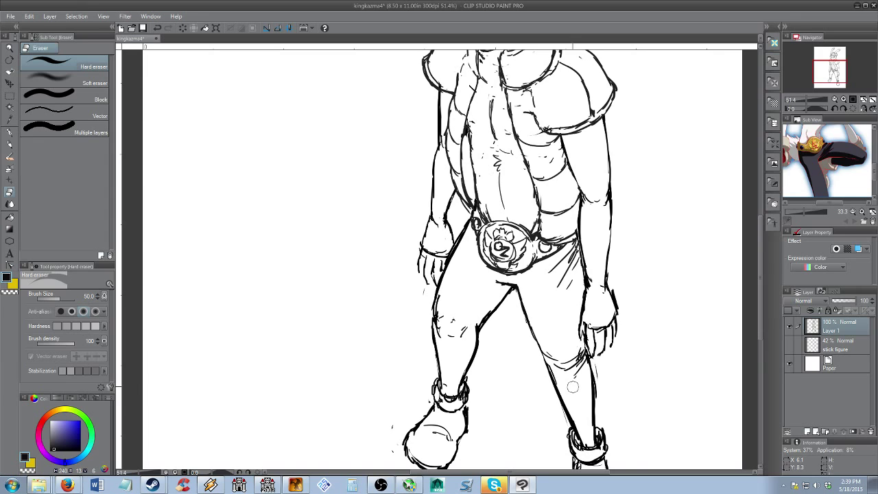
drag(572, 385, 574, 370)
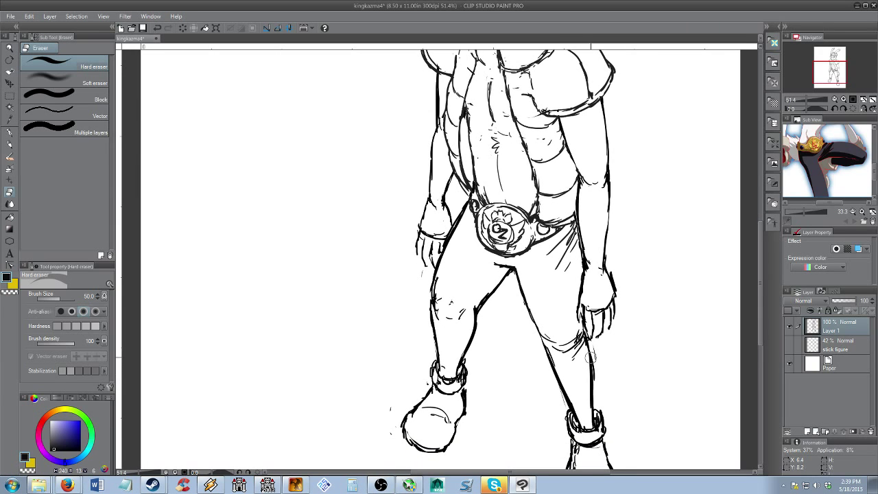
Refine the near lower leg's outline and add trouser creases just above the near shoe's cuff
key(b)
mouse_move(572, 406)
mouse_down()
mouse_move(590, 404)
mouse_move(593, 415)
mouse_move(592, 398)
mouse_move(571, 409)
mouse_move(576, 423)
mouse_move(594, 419)
mouse_move(563, 382)
mouse_up()
key(e)
key(b)
key(e)
key(b)
key(e)
key(b)
mouse_move(574, 412)
mouse_down()
mouse_move(593, 416)
mouse_move(585, 424)
mouse_move(593, 419)
mouse_up()
key(e)
key(b)
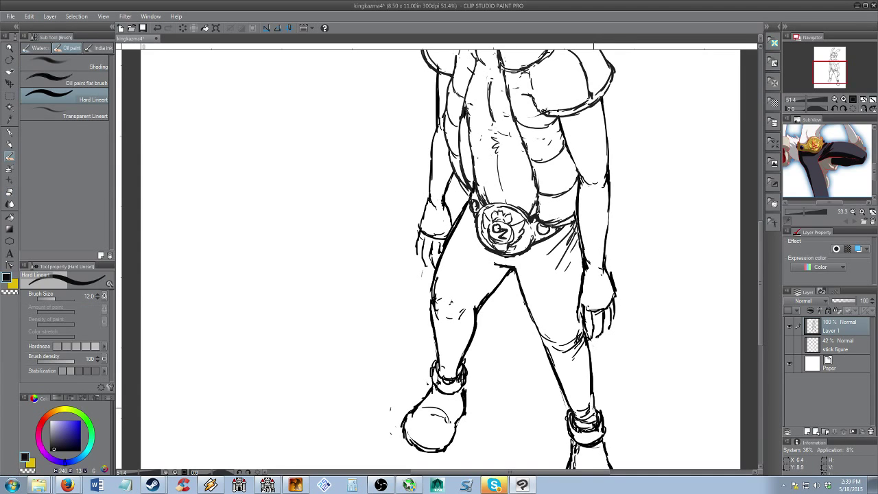
Draw creases above the far shoe's cuff and redraw the far shin's outer outline
key(e)
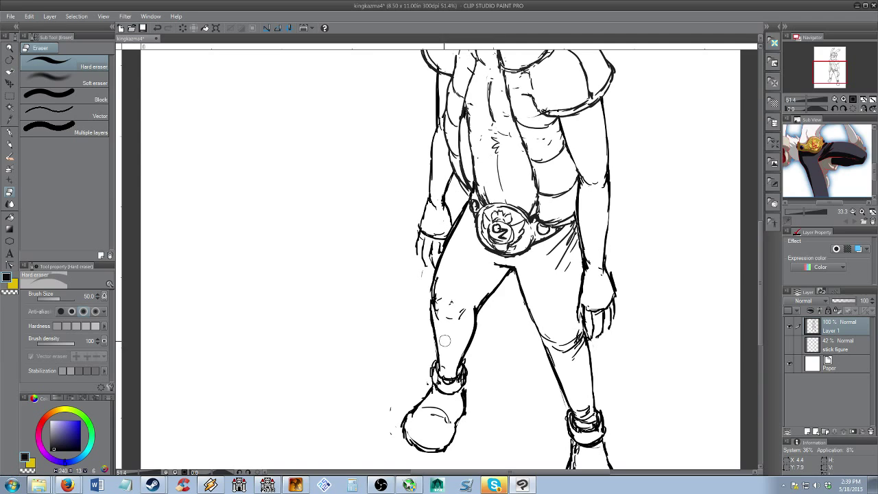
key(b)
mouse_move(442, 372)
mouse_down()
mouse_move(459, 371)
mouse_move(439, 370)
mouse_up()
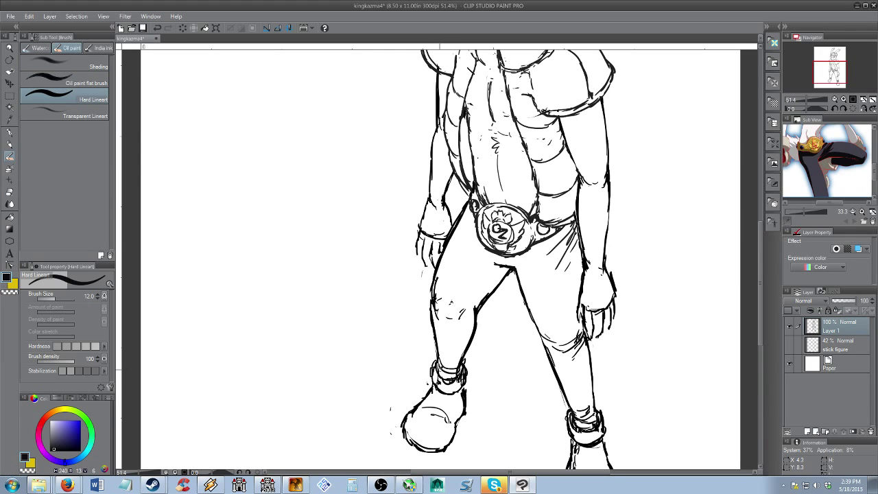
key(e)
drag(432, 308, 440, 344)
key(b)
drag(432, 300, 436, 358)
Replace the rough marks on the far knee with curved folds beneath the kneecap
key(e)
drag(470, 312, 458, 320)
key(b)
mouse_move(453, 317)
mouse_down()
mouse_move(443, 320)
mouse_move(467, 319)
mouse_up()
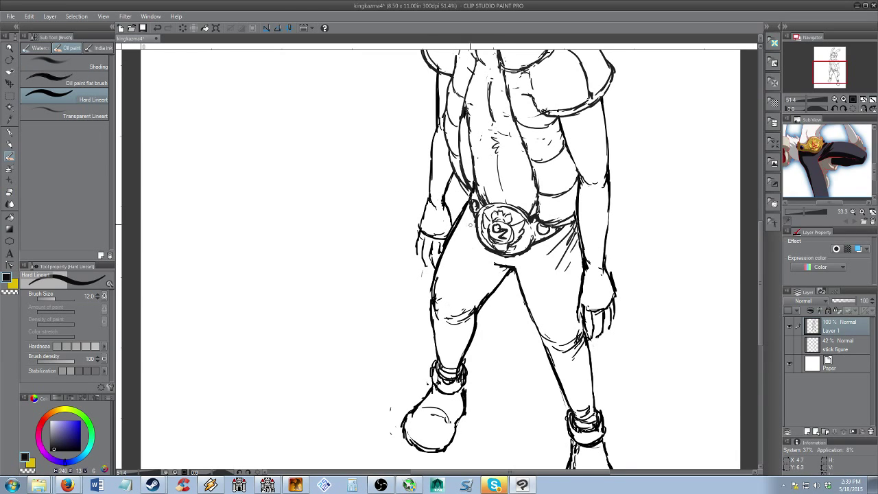
Add fold lines on the far leg's hip, inner thigh and shin, and tidy the trouser end inside the shoe cuff
mouse_move(471, 204)
mouse_down()
mouse_move(469, 231)
mouse_move(465, 221)
mouse_up()
drag(492, 267, 478, 288)
key(e)
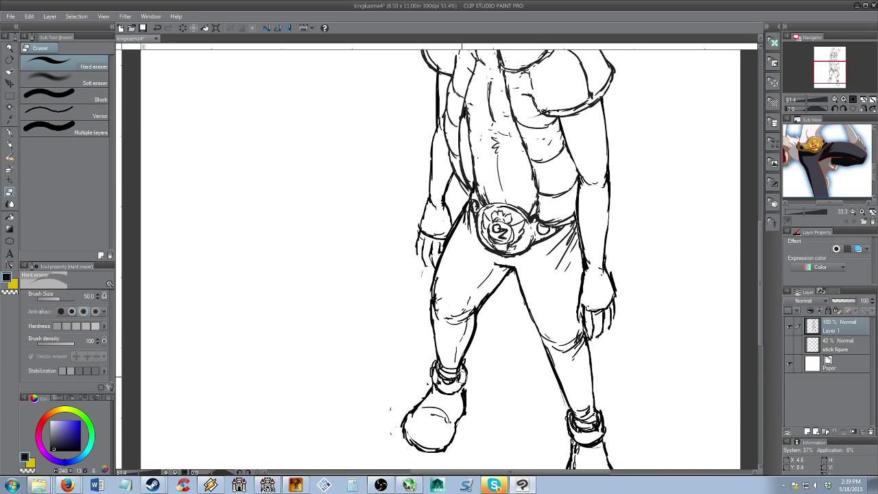
key(b)
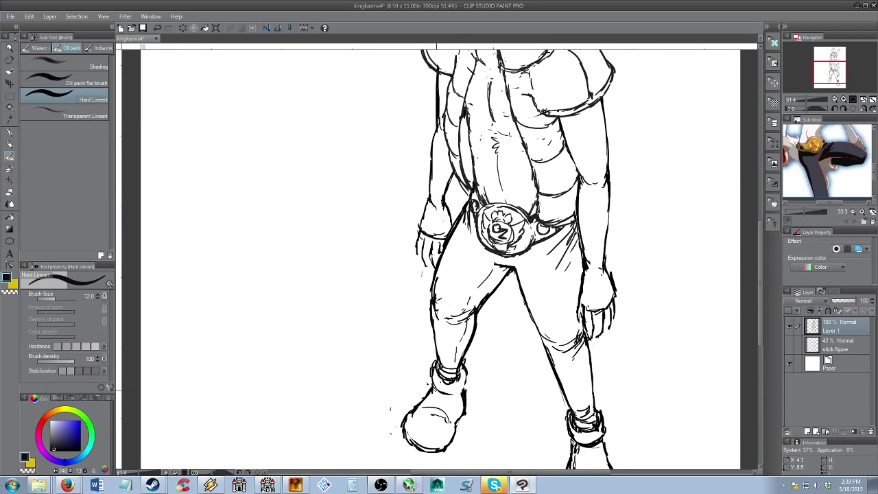
drag(436, 371, 449, 382)
Clean up the stray marks on the bare chest and rework the short strokes around the fur tuft
key(ctrl+alt+space)
mouse_move(527, 273)
mouse_down()
mouse_move(494, 279)
mouse_move(511, 300)
mouse_move(527, 273)
mouse_up()
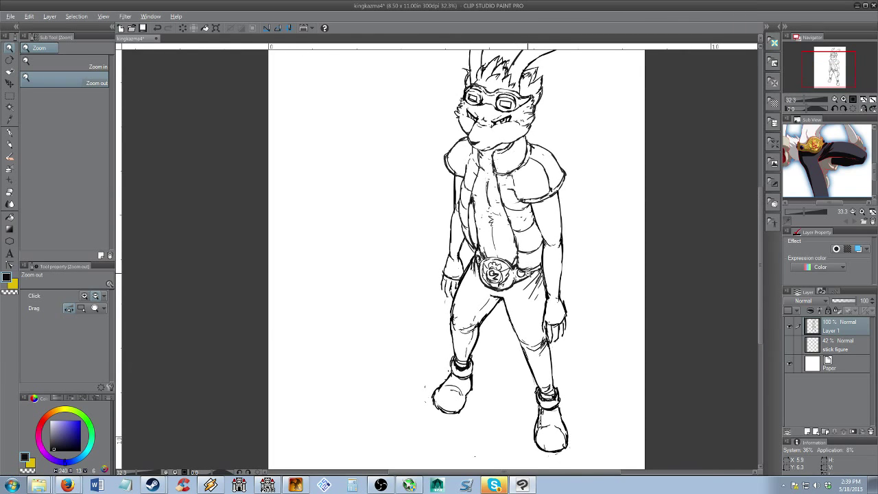
click(526, 277)
mouse_move(520, 260)
mouse_down()
mouse_move(549, 260)
mouse_move(547, 306)
mouse_move(529, 245)
mouse_up()
key(e)
key(alt+space)
drag(489, 240, 528, 240)
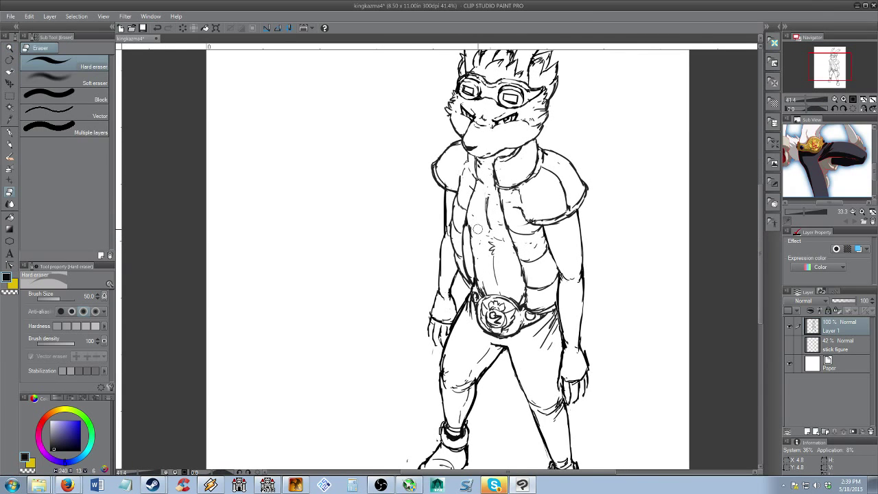
key(b)
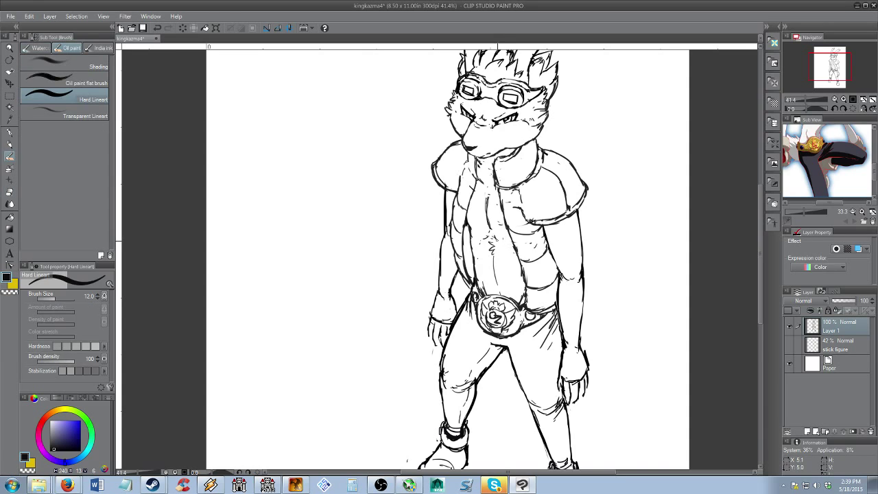
key(e)
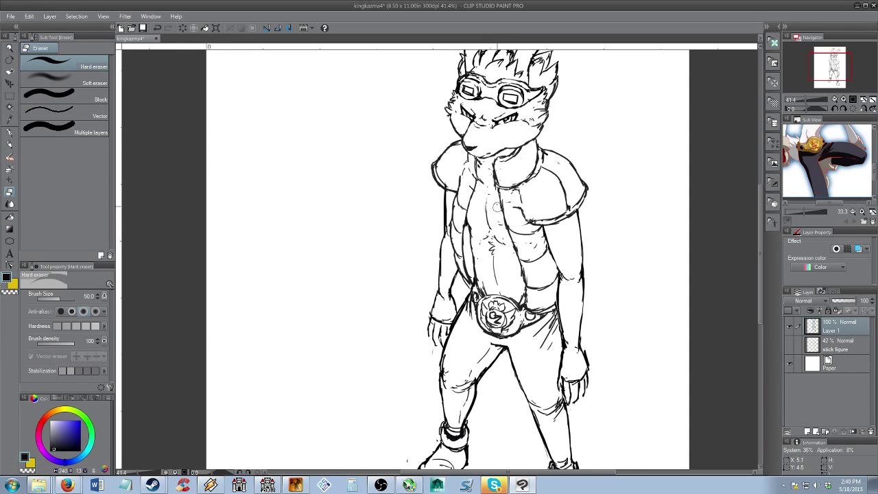
Block in a thick rounded cuff around the near wrist, following the glove in the reference image
key(alt+space)
mouse_move(562, 214)
mouse_down()
mouse_move(546, 262)
mouse_move(557, 259)
mouse_move(557, 290)
mouse_move(563, 264)
mouse_move(569, 280)
mouse_move(568, 262)
mouse_up()
key(ctrl+z)
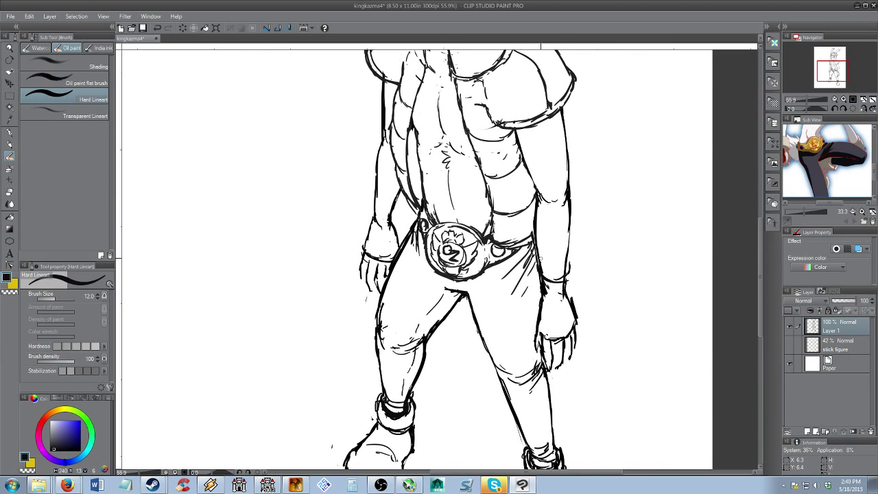
drag(804, 165, 822, 181)
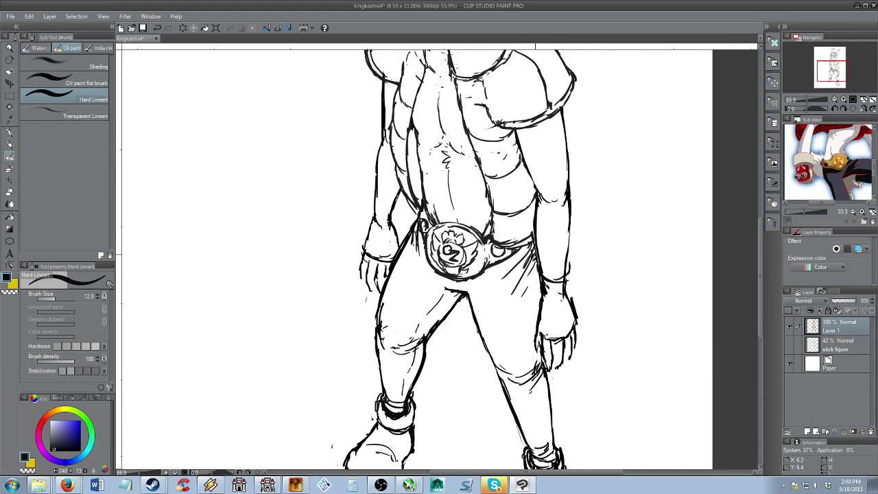
mouse_move(532, 261)
mouse_down()
mouse_move(526, 278)
mouse_move(539, 299)
mouse_move(569, 304)
mouse_move(576, 269)
mouse_move(577, 289)
mouse_up()
mouse_move(566, 254)
mouse_down()
mouse_move(576, 269)
mouse_move(568, 282)
mouse_move(534, 277)
mouse_up()
mouse_move(539, 261)
mouse_down()
mouse_move(540, 288)
mouse_move(540, 279)
mouse_move(551, 287)
mouse_move(528, 285)
mouse_move(532, 293)
mouse_move(573, 301)
mouse_move(580, 287)
mouse_move(573, 299)
mouse_move(569, 249)
mouse_move(558, 284)
mouse_move(547, 282)
mouse_move(571, 274)
mouse_up()
Refine the cuff's rim and outer edge on the near wrist and erase the overlapping arm and trouser lines
key(e)
key(b)
key(e)
key(b)
key(e)
key(b)
key(e)
key(b)
key(e)
key(b)
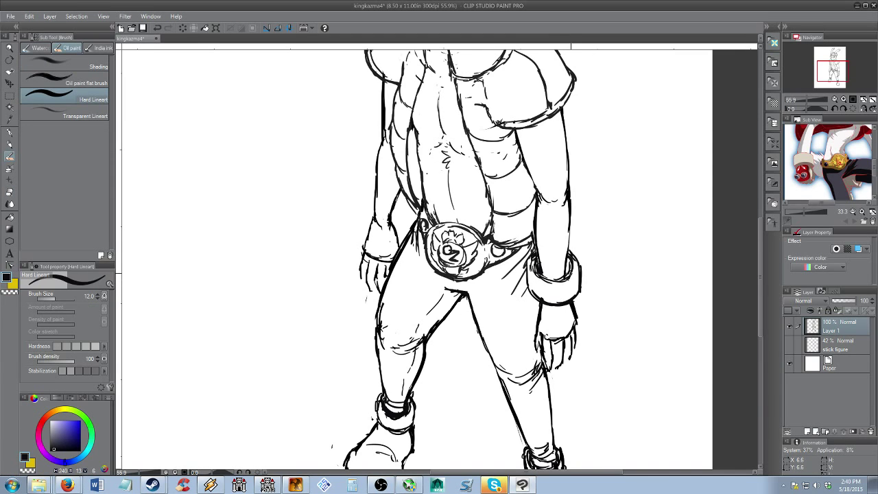
Redraw the near forearm's outer line down into the cuff opening and clean up where they meet
drag(569, 231, 563, 262)
mouse_move(567, 234)
mouse_down()
mouse_move(562, 278)
mouse_move(573, 260)
mouse_move(568, 254)
mouse_up()
key(e)
key(b)
key(e)
key(b)
key(e)
key(b)
Enlarge the reference on the red glove and draw its slanted markings and dividing band below the near cuff
drag(806, 168, 849, 168)
double_click(862, 212)
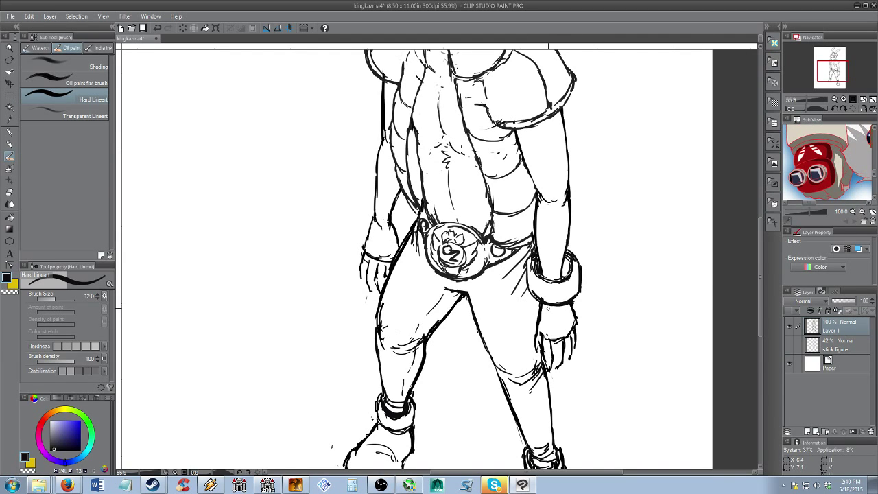
mouse_move(542, 310)
mouse_down()
mouse_move(554, 323)
mouse_move(574, 315)
mouse_move(553, 306)
mouse_move(574, 314)
mouse_up()
key(e)
key(b)
key(ctrl+z)
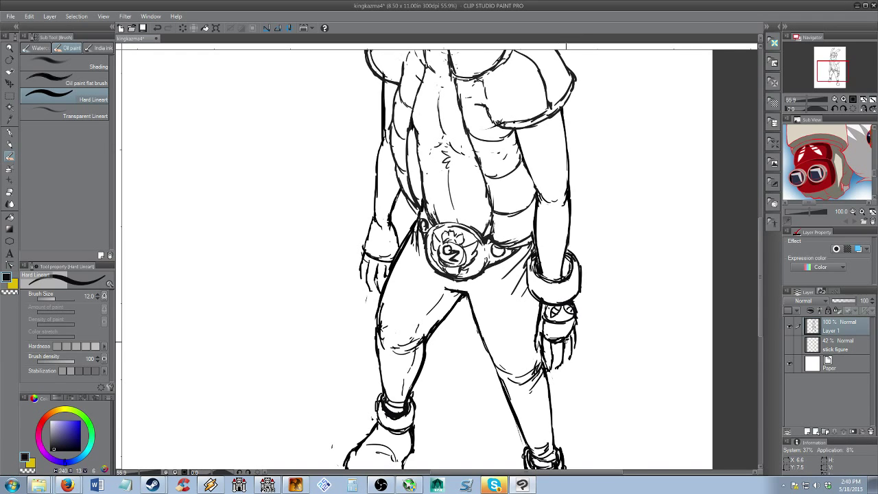
Round out the near glove's lower section and draw the thumb along the thigh side of the hand
key(e)
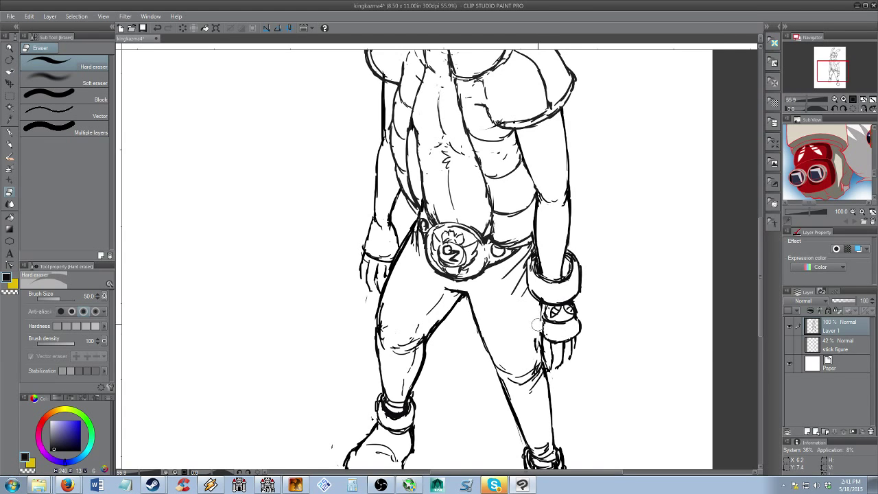
key(b)
drag(539, 314, 533, 337)
key(ctrl+z)
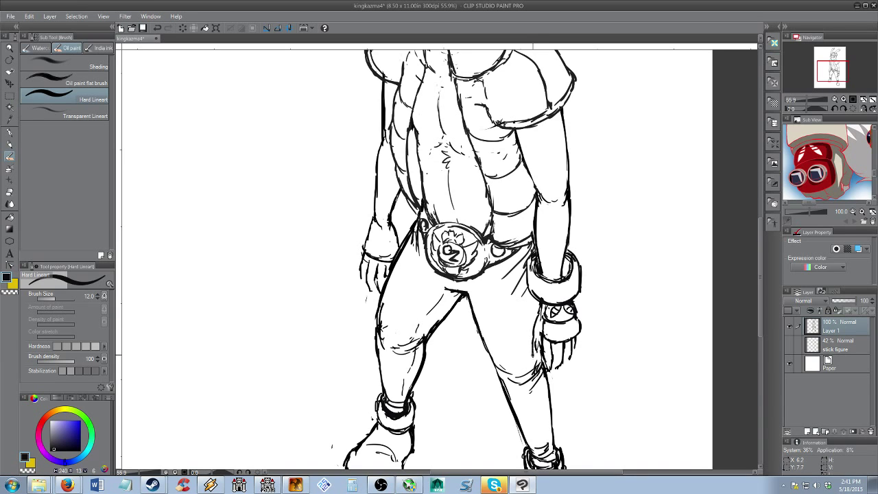
key(e)
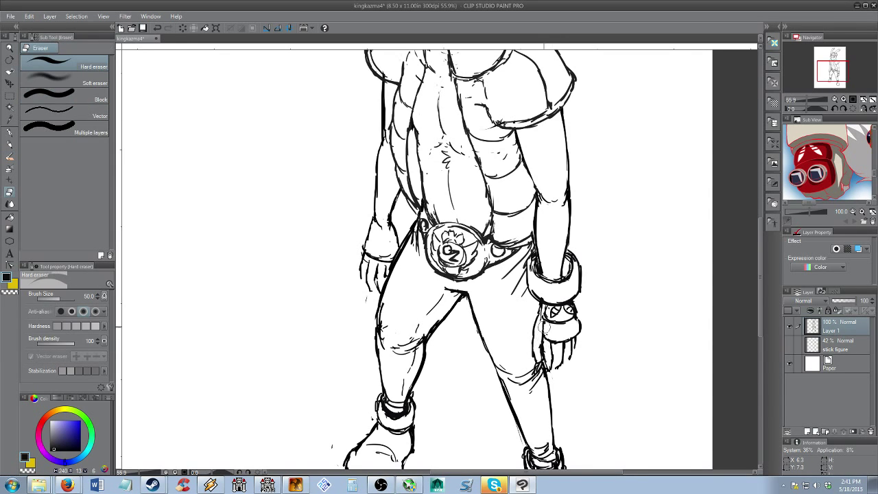
key(b)
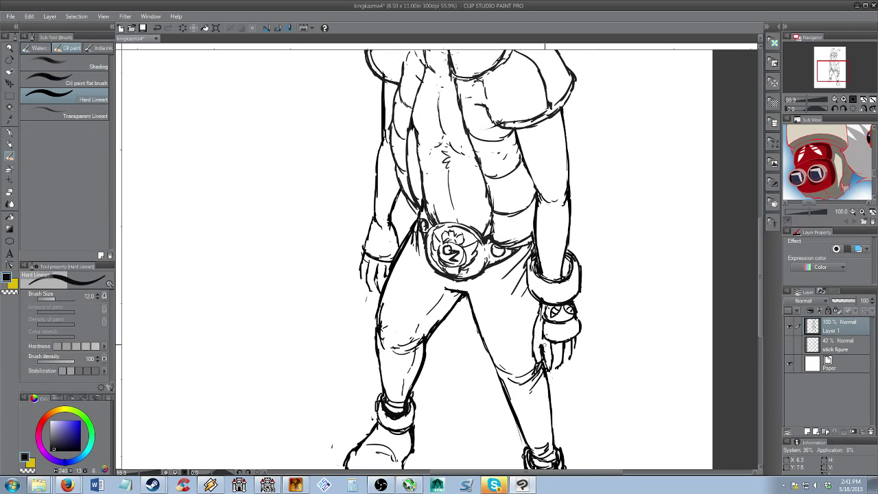
Draw the glove's lower hem and the curled fingers emerging from it, erasing overlapping finger lines
drag(544, 349, 556, 342)
mouse_move(548, 349)
mouse_down()
mouse_move(544, 368)
mouse_move(557, 347)
mouse_move(564, 361)
mouse_move(567, 350)
mouse_up()
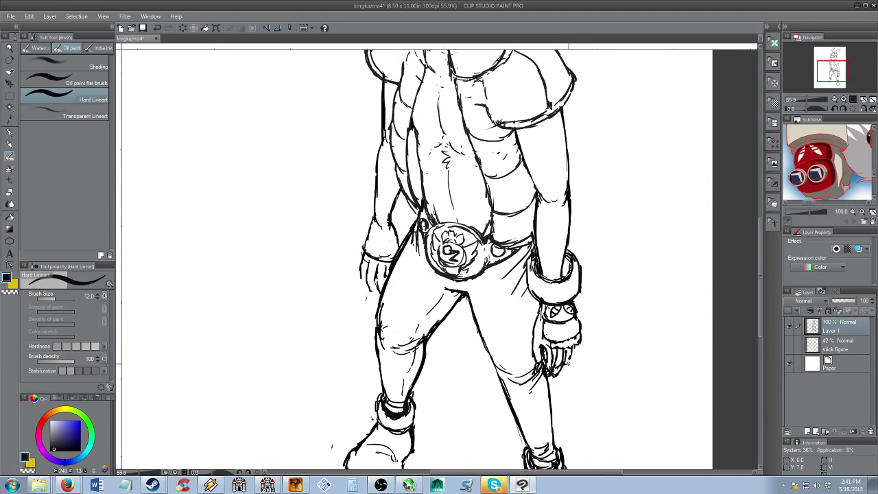
key(e)
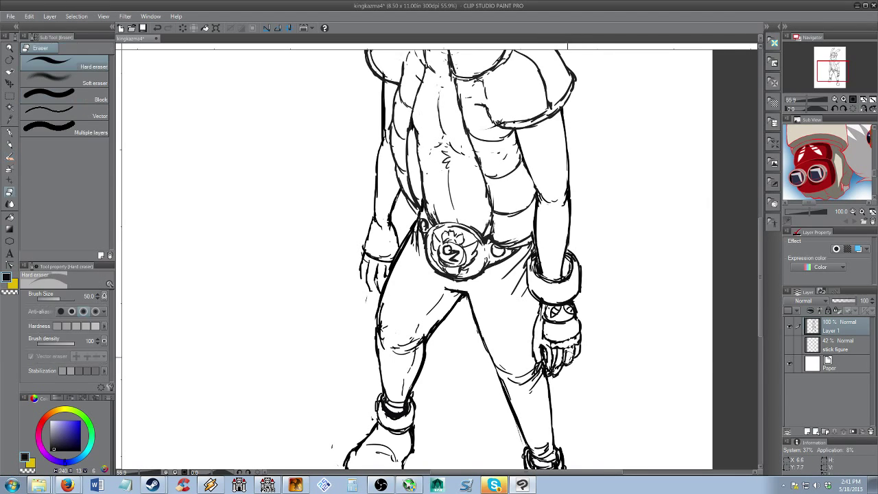
drag(556, 359, 544, 370)
key(p)
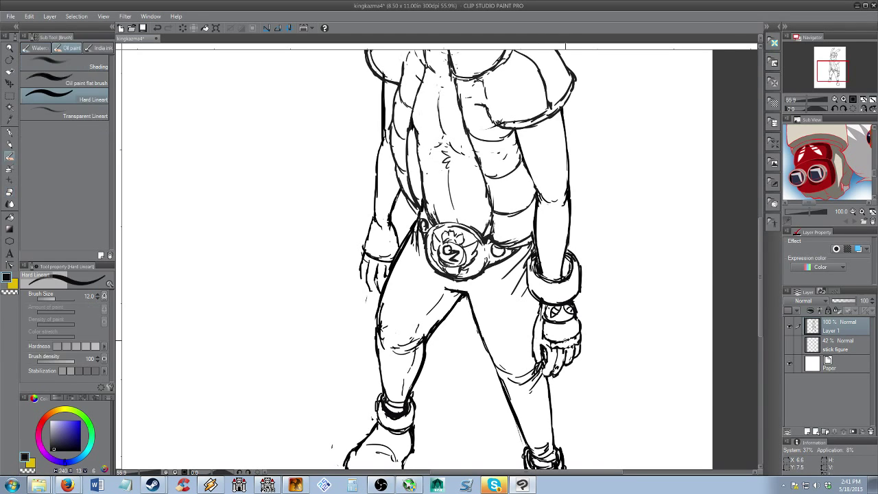
Redraw the near glove's knuckle section with a fuller curved outline and clean up its edges
key(ctrl+z)
mouse_move(546, 338)
mouse_down()
mouse_move(575, 343)
mouse_move(581, 326)
mouse_up()
key(e)
key(p)
key(e)
key(p)
key(e)
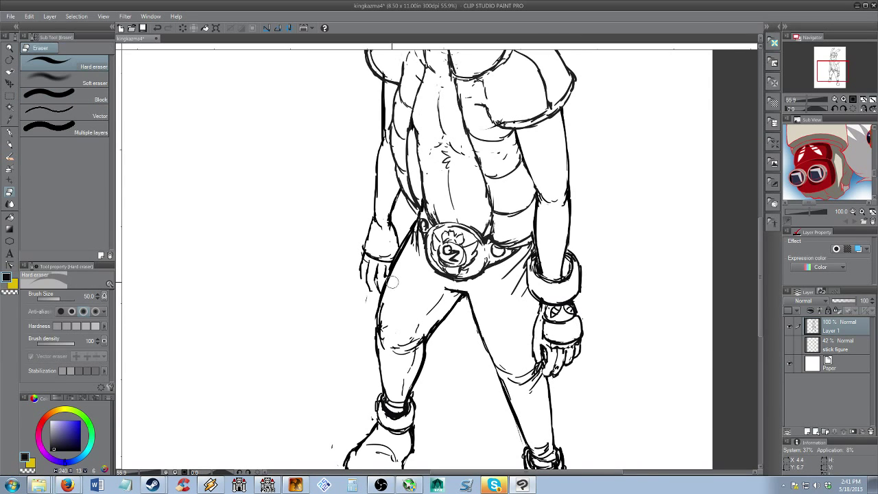
key(p)
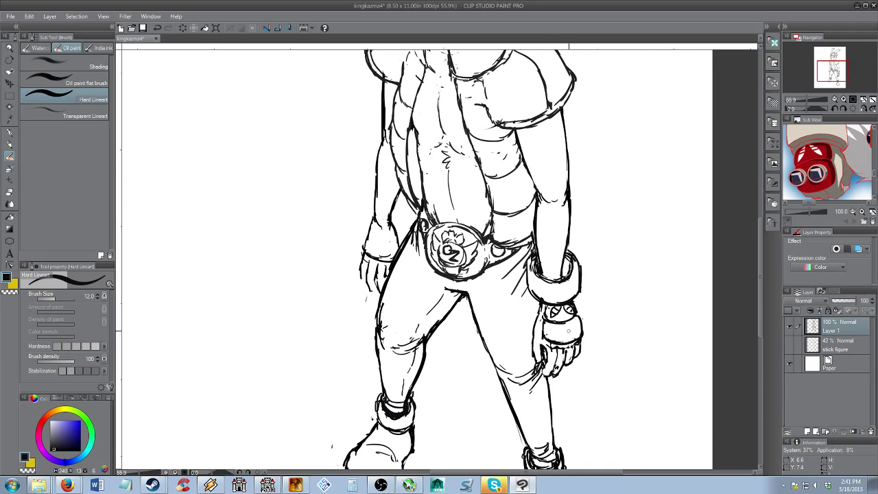
Refine the lines of the thumb and fingers below the near glove's hem
drag(550, 352, 556, 358)
key(e)
key(p)
Draw two protruding rounded studs on the knuckles of the near glove and erase the glove lines behind them
key(e)
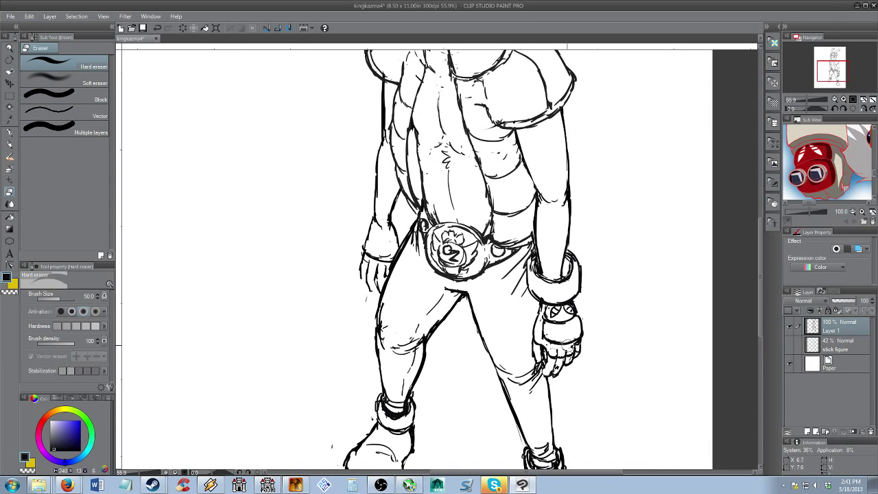
key(b)
key(e)
key(b)
key(e)
key(b)
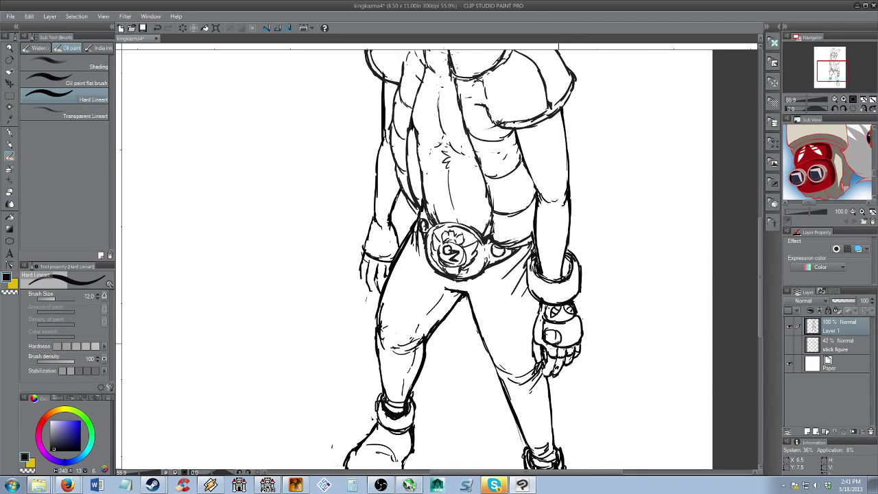
key(e)
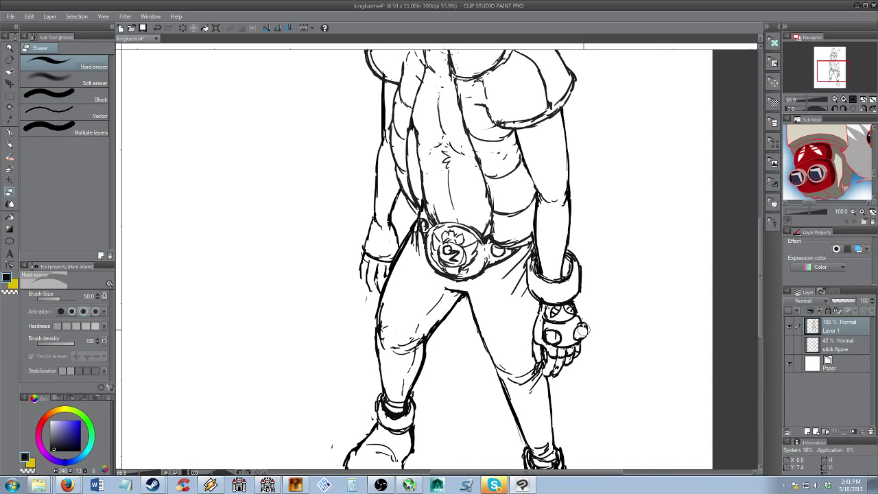
key(b)
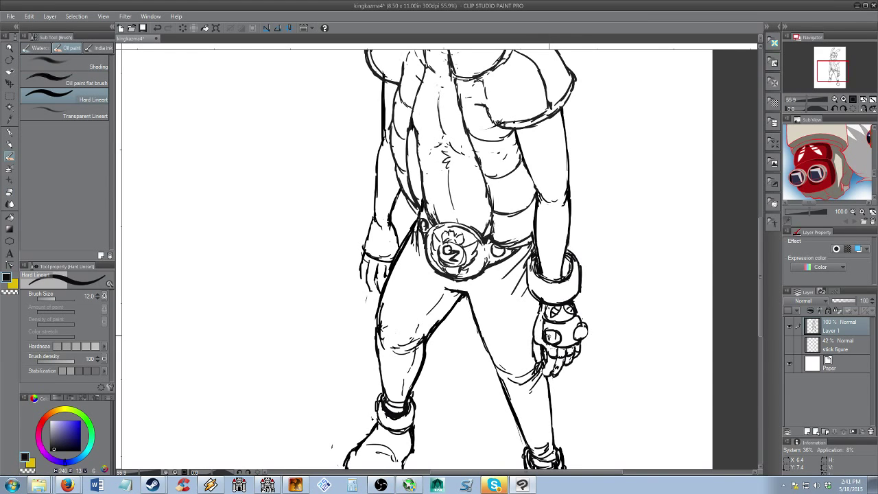
Add rims and inner details to both knuckle studs and clean up their outlines
drag(547, 337, 561, 342)
key(e)
key(b)
drag(585, 326, 577, 338)
mouse_move(573, 324)
mouse_down()
mouse_move(572, 340)
mouse_move(583, 326)
mouse_move(575, 332)
mouse_up()
key(e)
key(b)
key(e)
key(b)
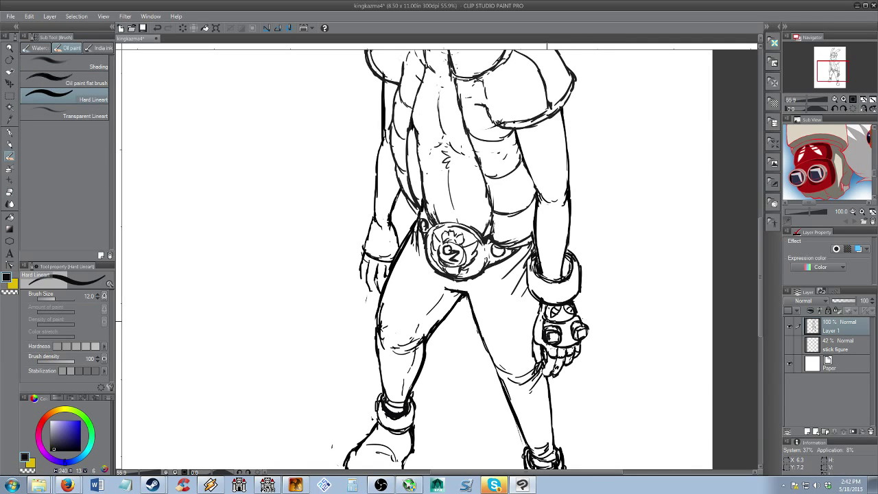
Draw a thick rolled cuff around the far wrist and erase the arm lines crossing it
key(e)
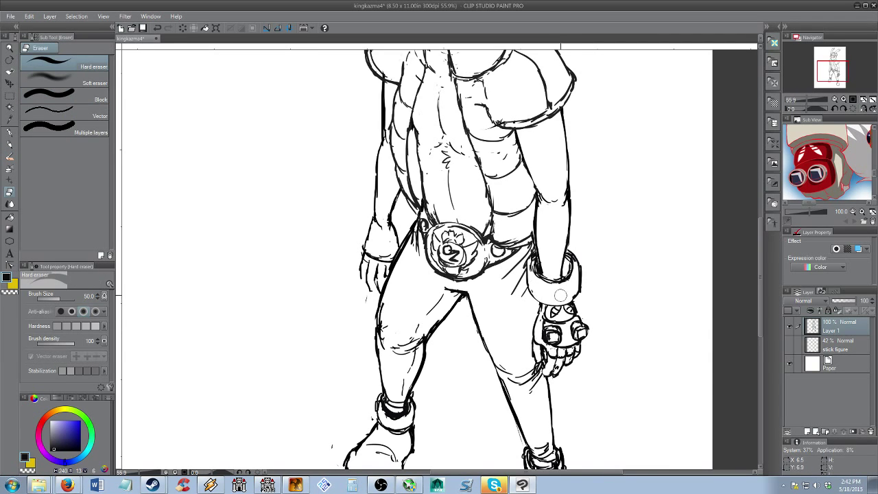
key(b)
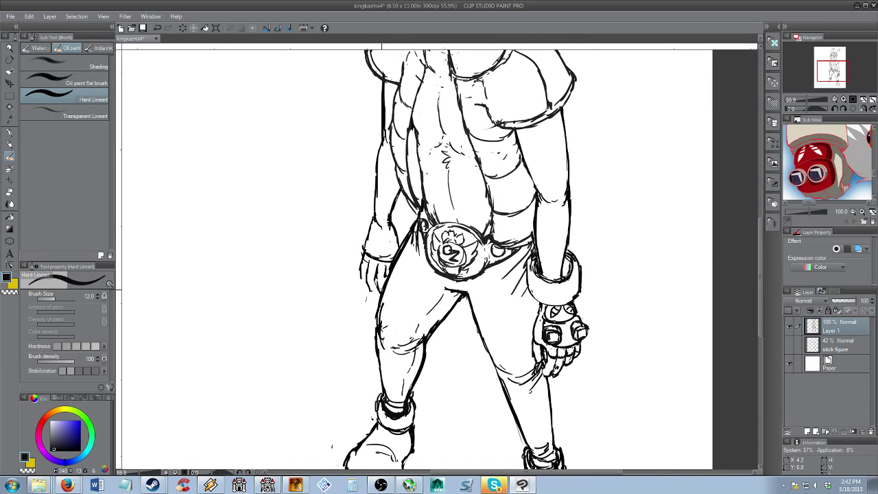
drag(371, 225, 377, 261)
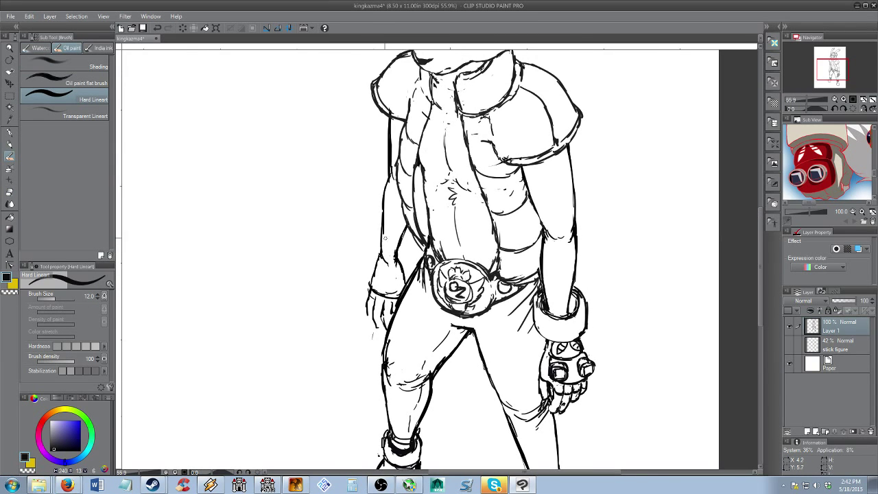
mouse_move(382, 230)
mouse_down()
mouse_move(397, 248)
mouse_move(405, 239)
mouse_move(374, 231)
mouse_move(372, 255)
mouse_move(396, 271)
mouse_move(410, 251)
mouse_move(408, 265)
mouse_move(373, 242)
mouse_move(370, 255)
mouse_move(392, 269)
mouse_move(380, 245)
mouse_move(410, 251)
mouse_up()
key(e)
key(p)
key(e)
key(b)
drag(409, 231, 409, 255)
key(e)
drag(381, 223, 375, 230)
key(b)
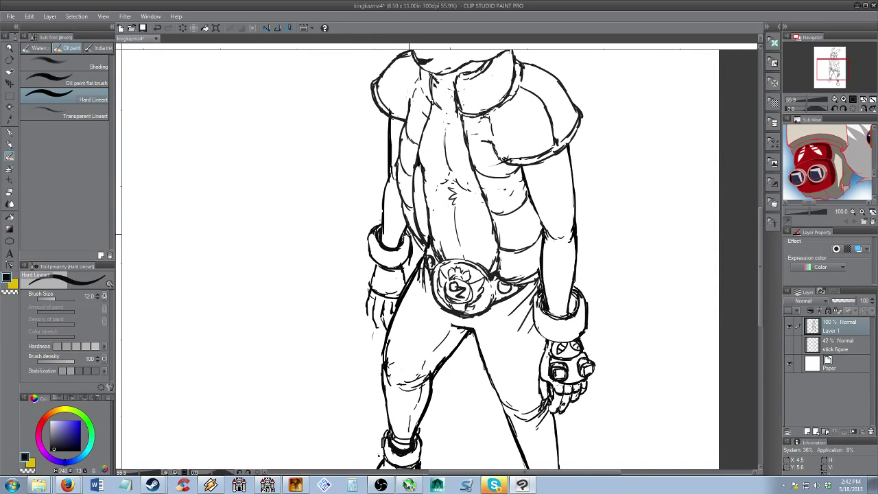
Clean up the far cuff's outline and redraw the back of the far glove with a rounded knuckle section and eye-shaped marking
key(e)
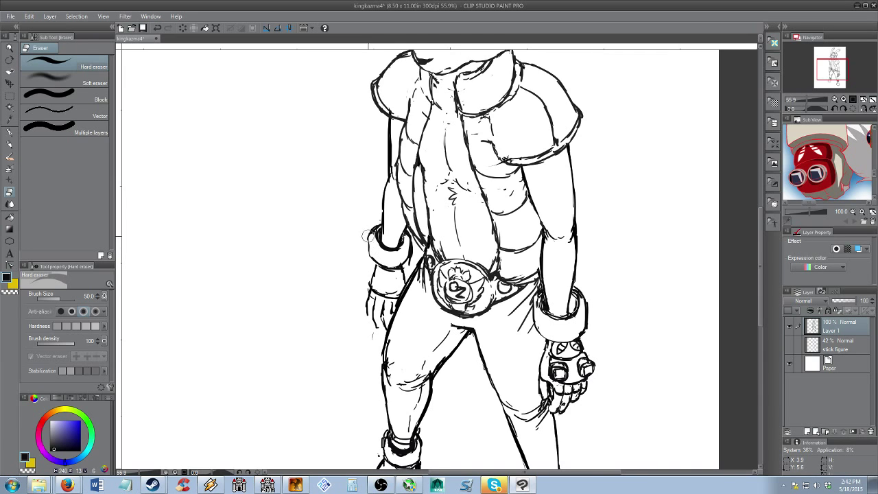
key(p)
mouse_move(368, 237)
mouse_down()
mouse_move(376, 264)
mouse_move(405, 263)
mouse_move(380, 255)
mouse_move(403, 255)
mouse_move(374, 268)
mouse_move(379, 281)
mouse_move(397, 272)
mouse_move(395, 282)
mouse_move(379, 271)
mouse_move(393, 280)
mouse_move(367, 288)
mouse_move(388, 302)
mouse_move(399, 286)
mouse_move(382, 287)
mouse_up()
key(e)
key(p)
key(e)
key(p)
key(e)
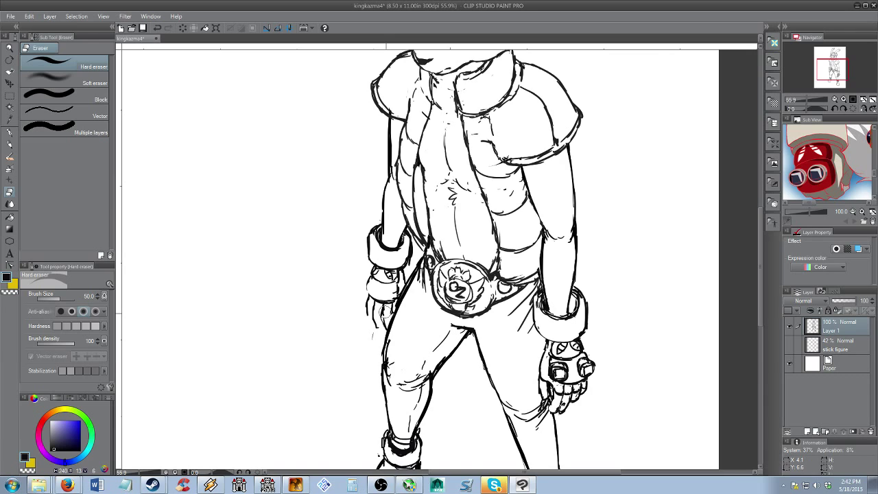
Redraw the fingers of the far glove and tidy the lines along its hem
key(p)
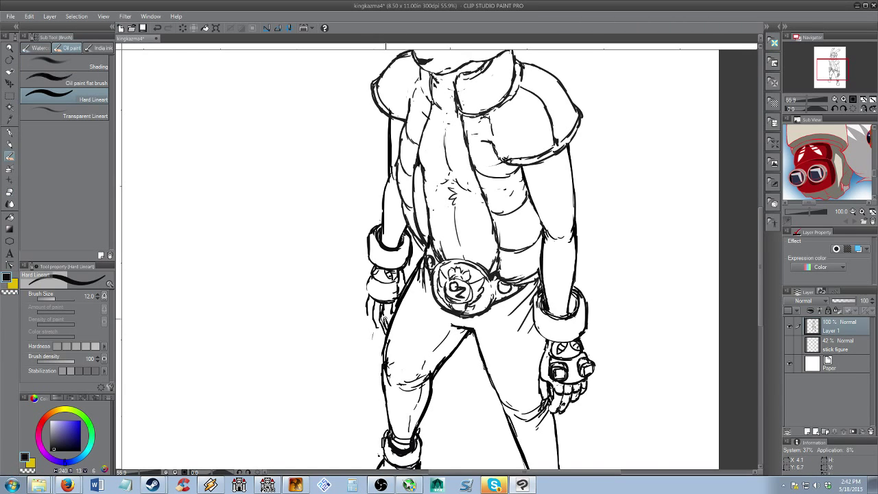
key(e)
drag(385, 309, 382, 318)
key(b)
key(e)
key(p)
drag(374, 306, 367, 300)
drag(371, 287, 368, 295)
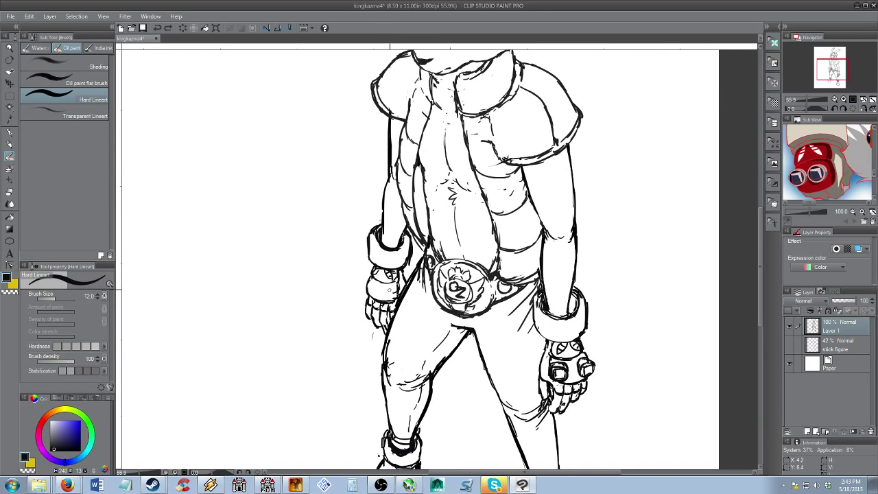
Draw two protruding studs on the knuckles of the far glove and erase the glove lines behind them
mouse_move(385, 288)
mouse_down()
mouse_move(388, 304)
mouse_move(362, 295)
mouse_move(394, 295)
mouse_up()
key(e)
key(b)
mouse_move(383, 302)
mouse_down()
mouse_move(392, 302)
mouse_move(367, 294)
mouse_move(396, 291)
mouse_move(367, 277)
mouse_up()
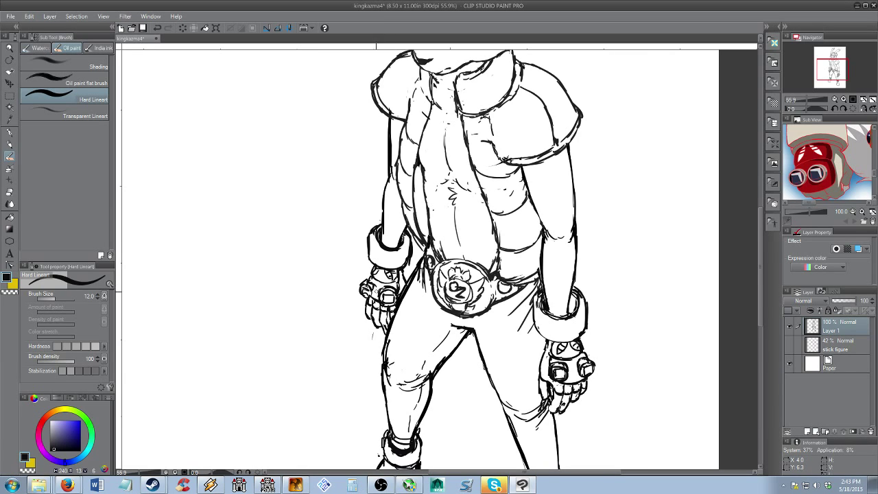
key(e)
drag(368, 286, 366, 300)
key(b)
Refine the rims and inner details of the far glove's studs and clean up the surrounding outlines
key(e)
key(b)
key(e)
key(b)
key(e)
key(b)
drag(368, 302, 367, 310)
key(e)
key(p)
key(e)
drag(399, 286, 398, 285)
key(b)
Darken the inner rims of both wrist cuffs and clean up stray lines around the far cuff
drag(377, 245, 375, 262)
drag(540, 314, 540, 334)
key(alt+space)
drag(506, 267, 549, 260)
key(e)
mouse_move(349, 253)
mouse_down()
mouse_move(330, 228)
mouse_move(332, 251)
mouse_move(349, 261)
mouse_move(391, 240)
mouse_move(377, 264)
mouse_up()
key(b)
key(e)
mouse_move(378, 233)
mouse_down()
mouse_move(335, 229)
mouse_move(335, 238)
mouse_move(352, 194)
mouse_up()
key(b)
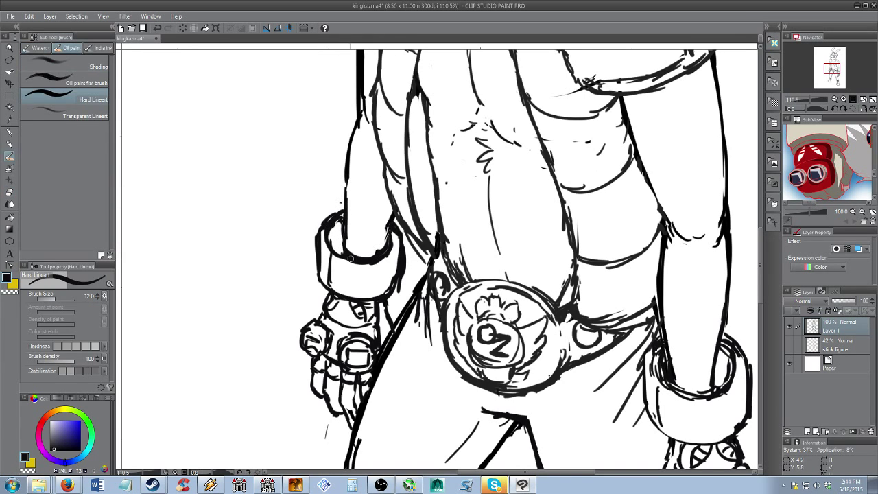
Erase rough lines on the front of the far wrist cuff and redraw its outer edge
key(e)
mouse_move(349, 262)
mouse_down()
mouse_move(388, 255)
mouse_move(390, 282)
mouse_up()
drag(393, 240, 394, 279)
key(b)
key(e)
key(b)
mouse_move(403, 234)
mouse_down()
mouse_move(399, 284)
mouse_move(387, 295)
mouse_up()
Redraw the near ankle cuff as a wider, thicker band above the boot
key(alt+space)
mouse_move(514, 280)
mouse_down()
mouse_move(507, 284)
mouse_move(500, 237)
mouse_move(482, 241)
mouse_move(470, 230)
mouse_up()
drag(498, 270, 473, 297)
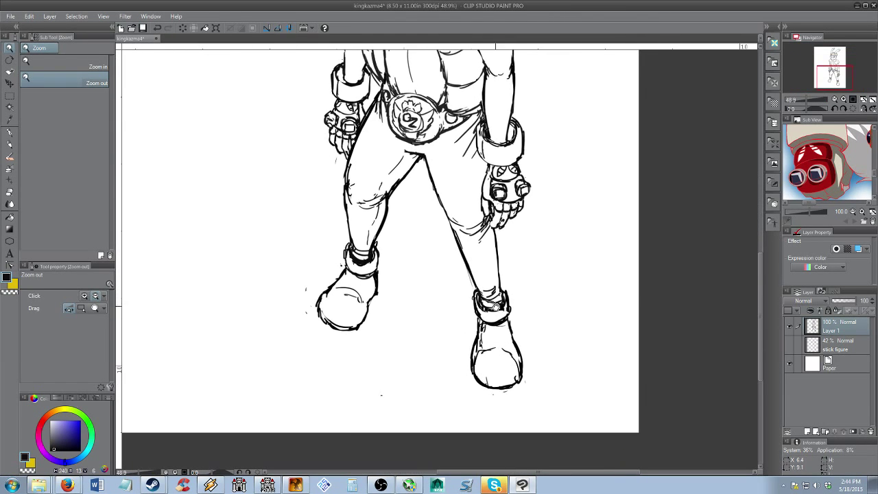
key(e)
key(b)
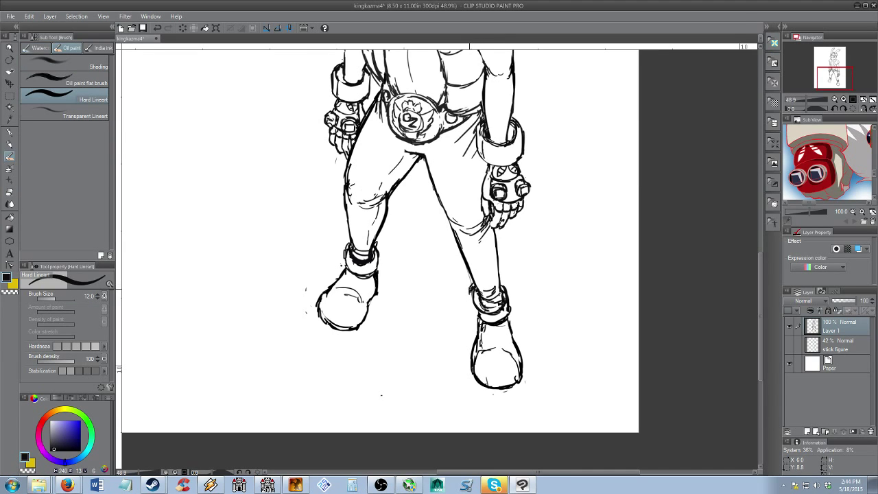
mouse_move(484, 324)
mouse_down()
mouse_move(511, 315)
mouse_move(509, 293)
mouse_up()
key(e)
key(b)
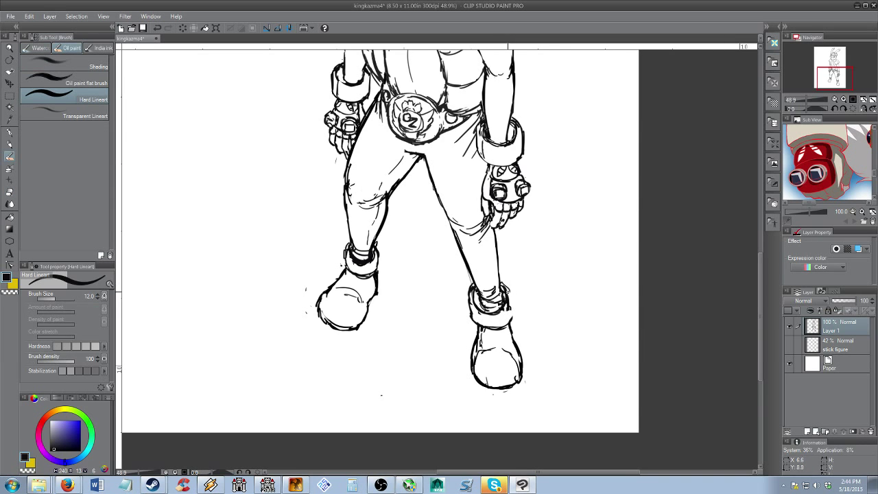
Erase the old lines inside the near ankle cuff and firm up its rounded outer outline
key(e)
drag(474, 305, 482, 317)
key(b)
key(e)
drag(470, 315, 469, 293)
key(p)
mouse_move(473, 322)
mouse_down()
mouse_move(508, 330)
mouse_move(508, 294)
mouse_up()
key(e)
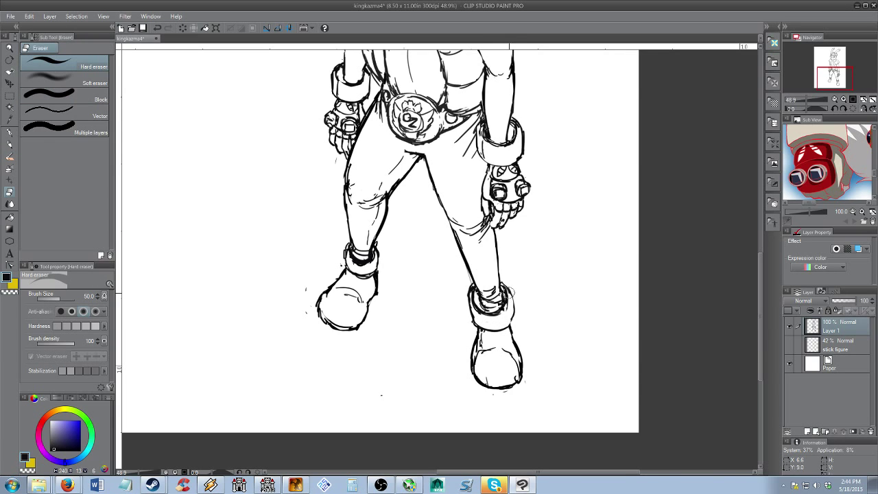
key(p)
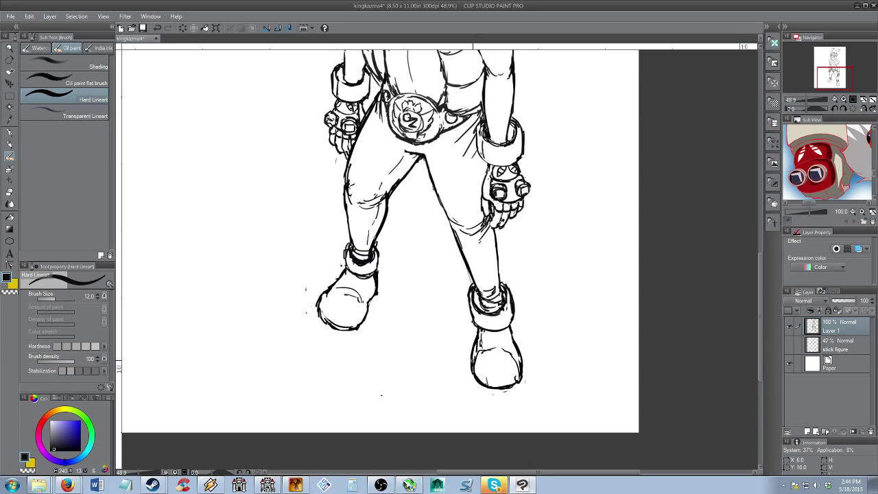
Redraw the toes and soles of both boots with fuller rounded outlines and erase the old edges
mouse_move(470, 378)
mouse_down()
mouse_move(498, 395)
mouse_move(516, 390)
mouse_move(520, 360)
mouse_move(479, 381)
mouse_move(512, 388)
mouse_up()
key(e)
key(b)
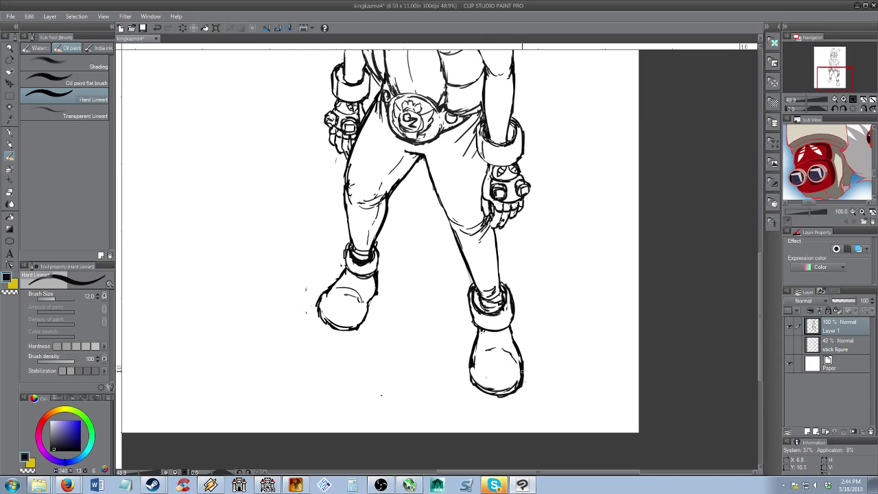
drag(344, 293, 362, 301)
mouse_move(318, 317)
mouse_down()
mouse_move(358, 331)
mouse_move(319, 303)
mouse_move(360, 329)
mouse_up()
key(e)
key(b)
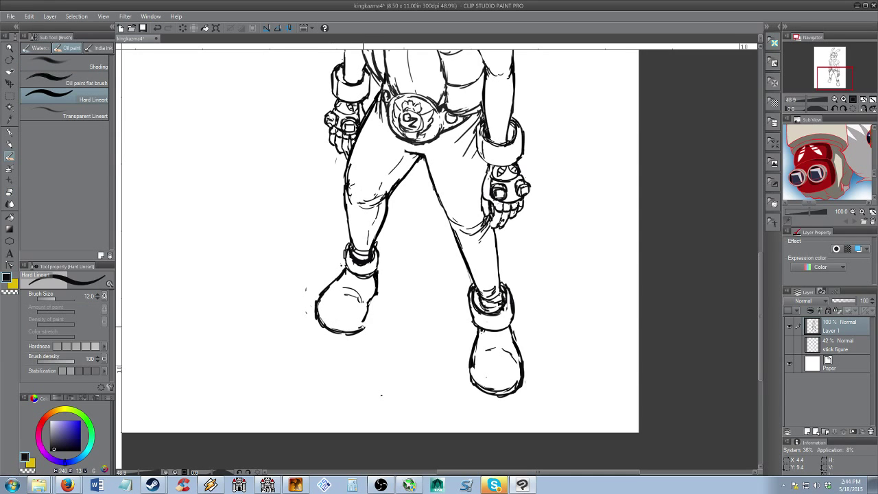
key(e)
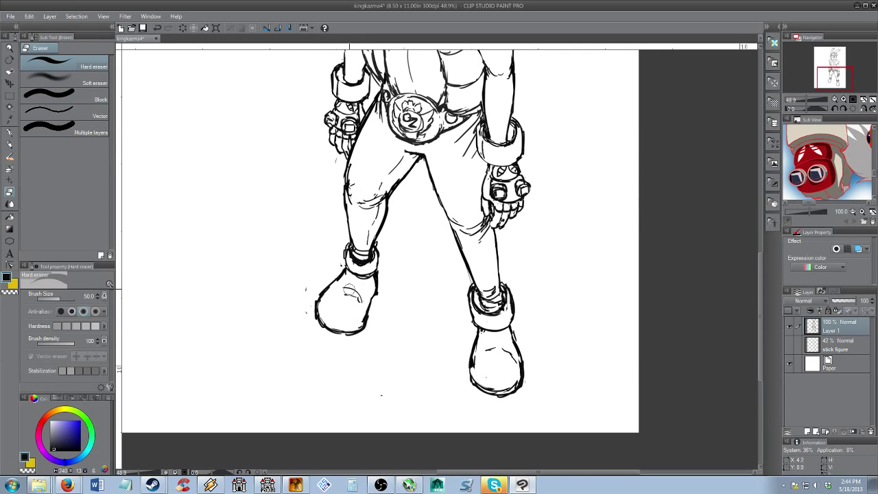
Redraw the far ankle cuff as a thicker open band matching the near one and clean up its edges
mouse_move(354, 261)
mouse_down()
mouse_move(349, 247)
mouse_move(375, 260)
mouse_move(353, 263)
mouse_move(371, 264)
mouse_up()
key(b)
key(e)
key(b)
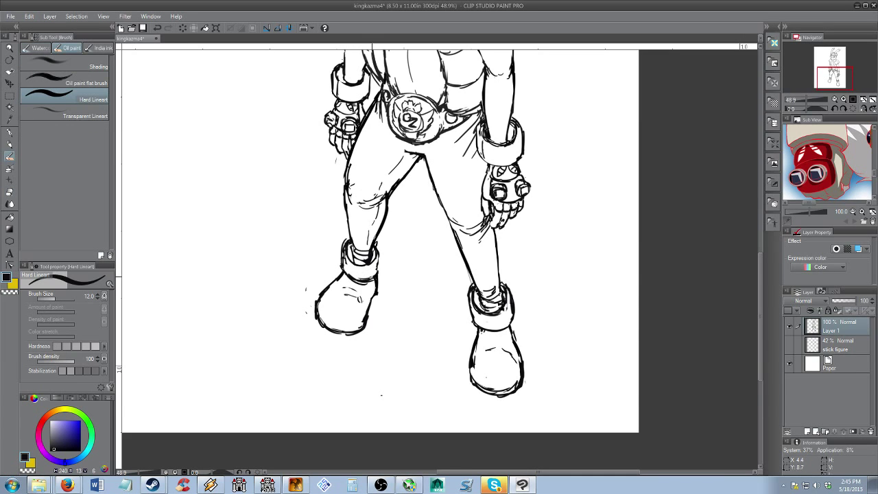
key(e)
mouse_move(374, 240)
mouse_down()
mouse_move(380, 252)
mouse_move(376, 242)
mouse_up()
key(b)
key(e)
mouse_move(371, 284)
mouse_down()
mouse_move(350, 282)
mouse_move(367, 282)
mouse_up()
key(b)
Bring the trouser leg into view in the reference image and add instep details and toe-cap lines to both boots
key(alt+space)
drag(429, 245, 412, 289)
key(b)
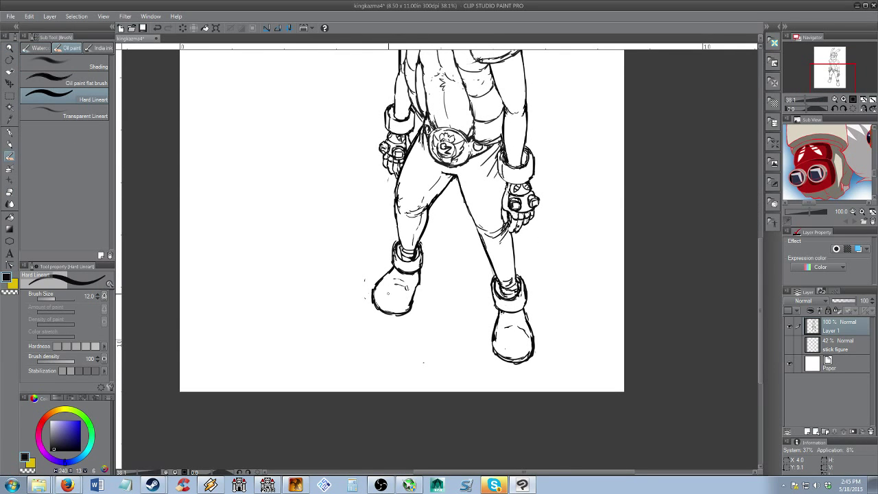
mouse_move(842, 180)
mouse_down()
mouse_move(804, 156)
mouse_move(836, 166)
mouse_move(850, 182)
mouse_up()
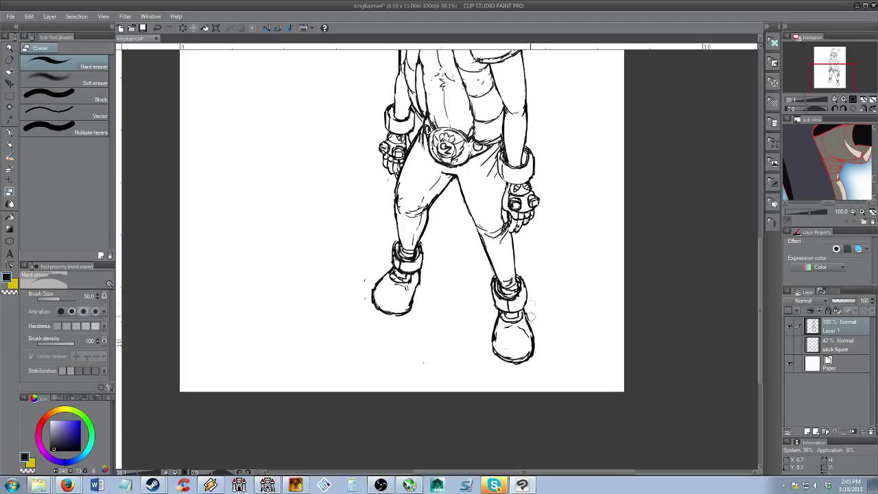
key(e)
key(b)
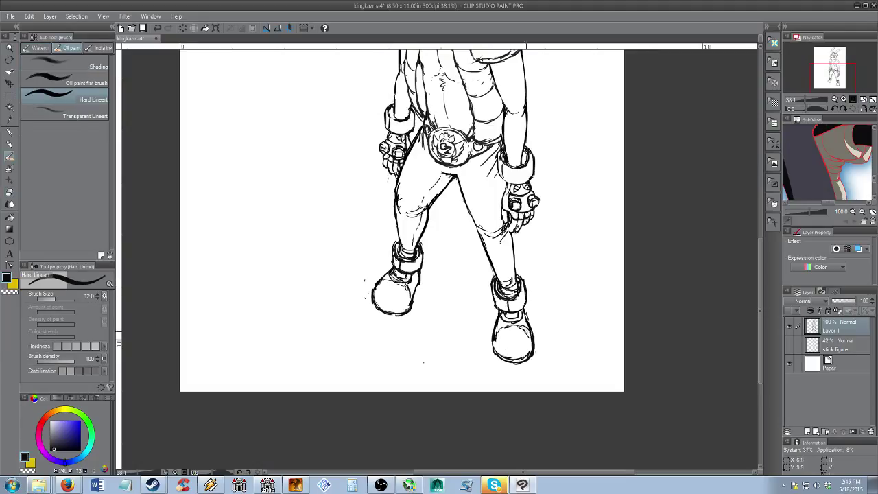
key(e)
Add diagonal hatching to the narrow inner strip of the open vest on the torso's far side
key(alt+space)
drag(495, 292, 478, 290)
key(space)
mouse_move(486, 280)
mouse_down()
mouse_move(485, 294)
mouse_move(496, 295)
mouse_up()
key(alt+space)
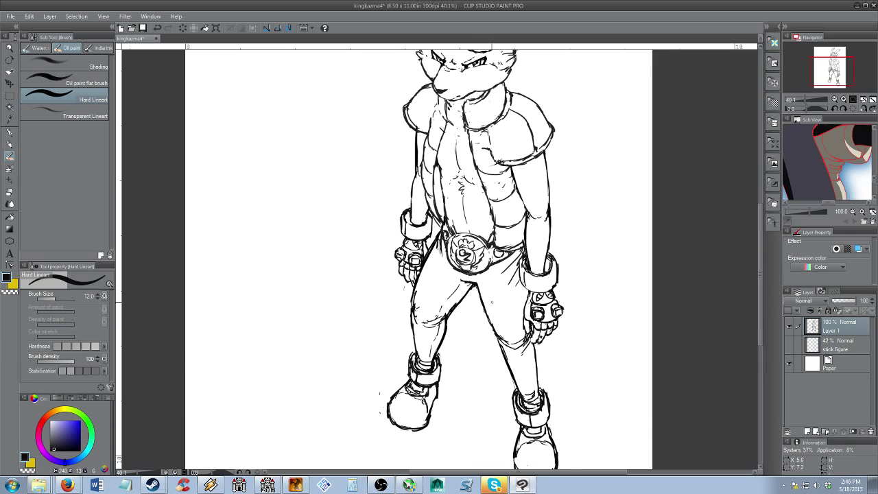
key(alt+space)
drag(497, 242, 491, 242)
key(space)
drag(489, 197, 492, 263)
key(e)
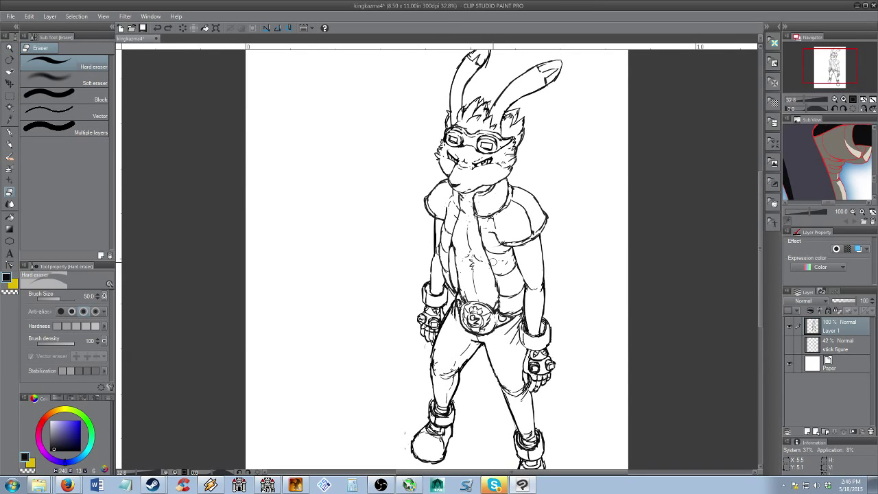
key(alt+space)
drag(458, 273, 468, 272)
key(b)
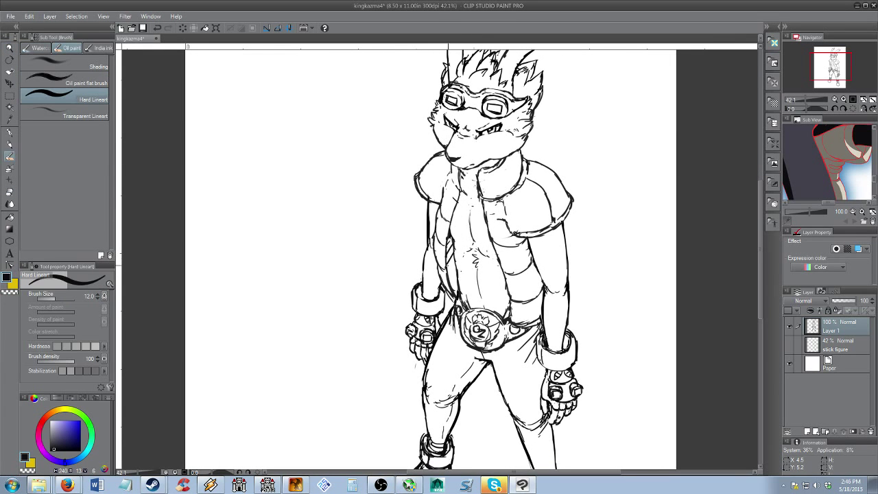
Select the whole figure with a rectangular marquee and flip it horizontally
key(alt+space)
drag(516, 353, 496, 264)
scroll(496, 264, down, 3)
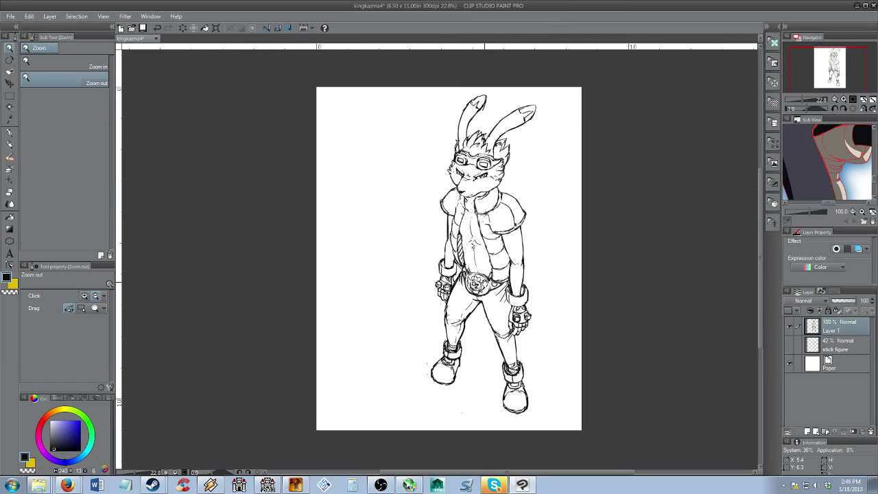
drag(485, 284, 487, 294)
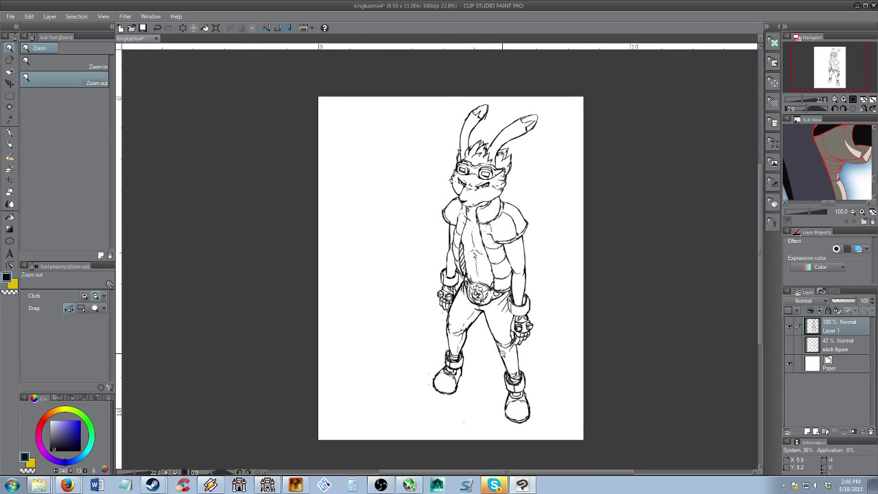
scroll(466, 182, up, 3)
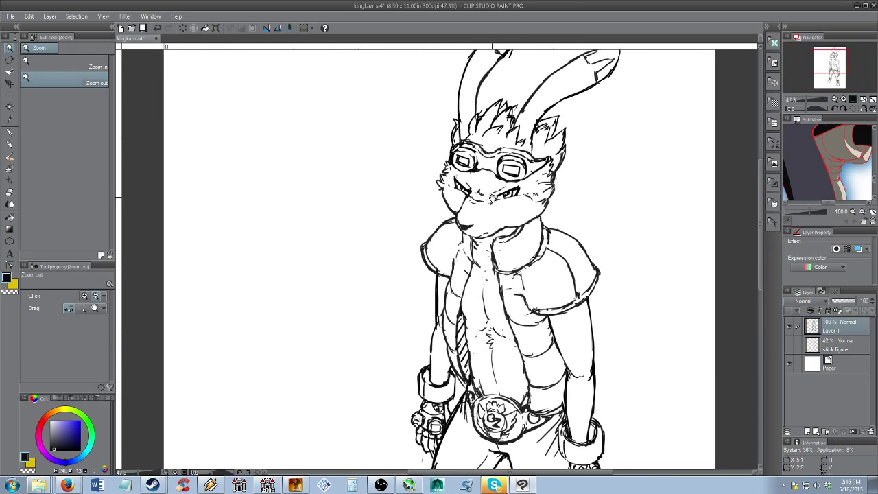
scroll(504, 255, down, 4)
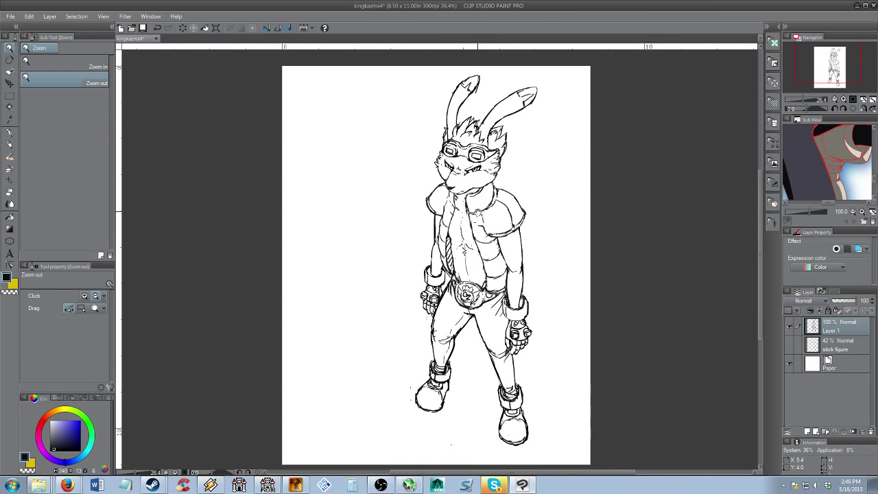
key(m)
drag(388, 70, 575, 454)
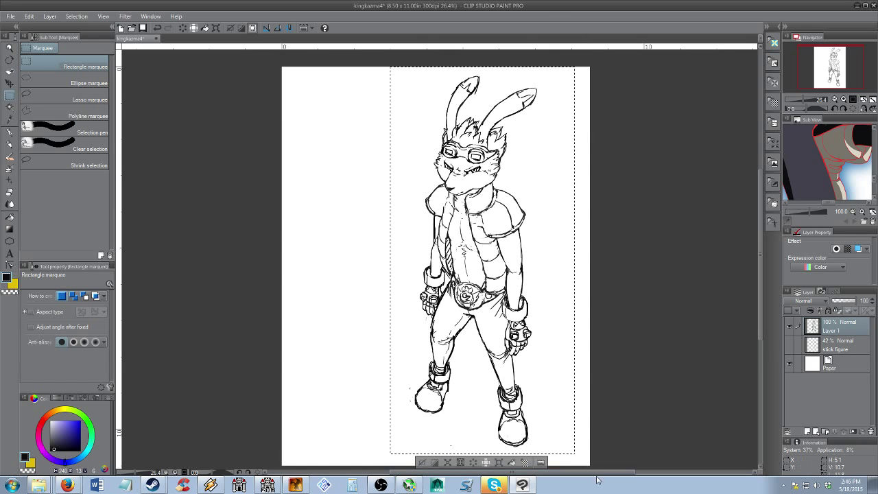
click(498, 463)
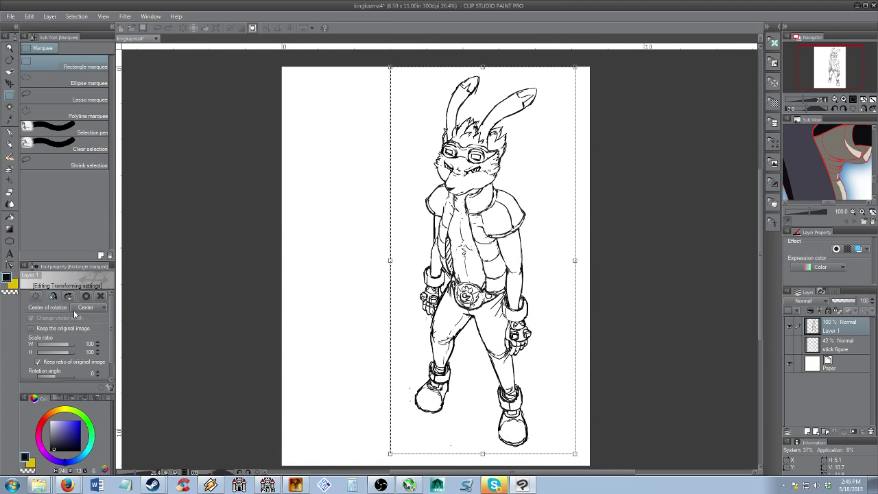
click(54, 295)
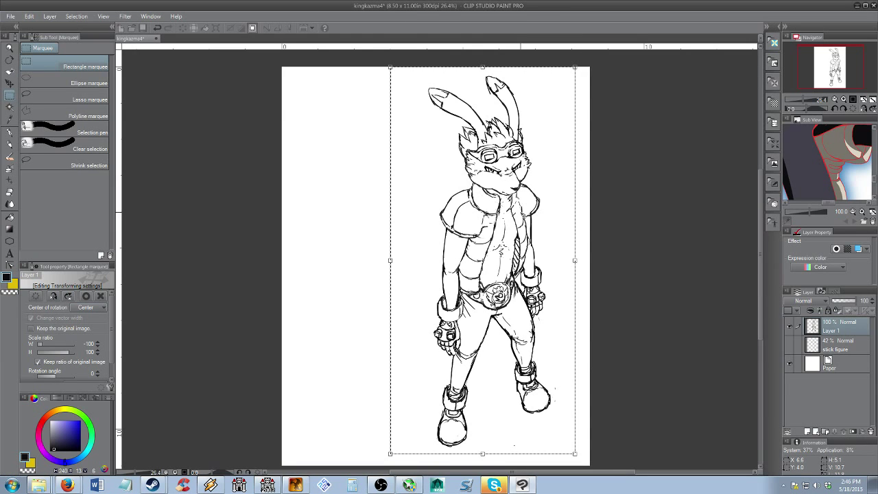
key(Return)
Redraw the rectangular highlight in the larger goggle lens with rounded, curved edges
key(alt+space)
drag(500, 172, 538, 172)
drag(538, 172, 534, 226)
drag(484, 204, 501, 231)
key(b)
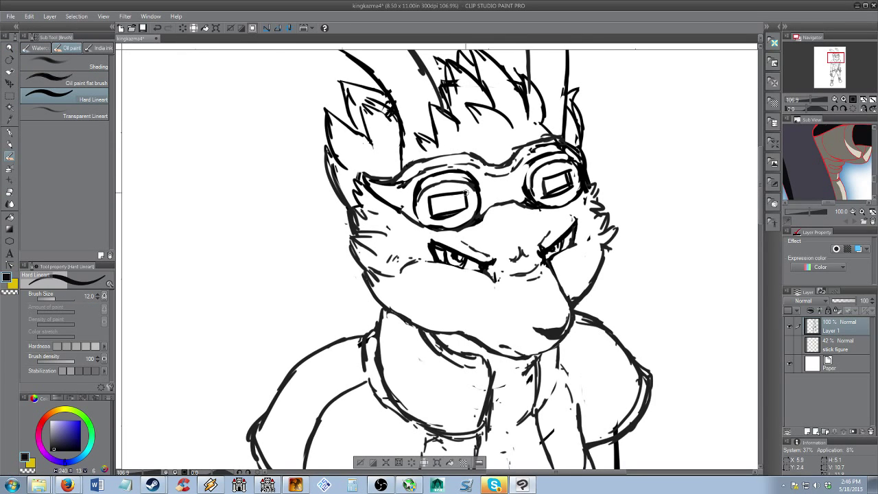
key(e)
mouse_move(456, 217)
mouse_down()
mouse_move(427, 217)
mouse_move(460, 211)
mouse_move(435, 217)
mouse_move(445, 203)
mouse_move(432, 204)
mouse_move(430, 215)
mouse_move(426, 202)
mouse_move(462, 192)
mouse_move(469, 207)
mouse_move(434, 214)
mouse_move(470, 209)
mouse_up()
key(b)
key(e)
key(b)
Redraw the rectangular highlight in the smaller goggle lens and refine the lower edge of the goggle bridge
mouse_move(561, 174)
mouse_down()
mouse_move(542, 191)
mouse_move(541, 177)
mouse_up()
mouse_move(540, 178)
mouse_down()
mouse_move(570, 169)
mouse_move(566, 189)
mouse_up()
key(e)
key(b)
key(e)
drag(493, 210, 488, 215)
key(b)
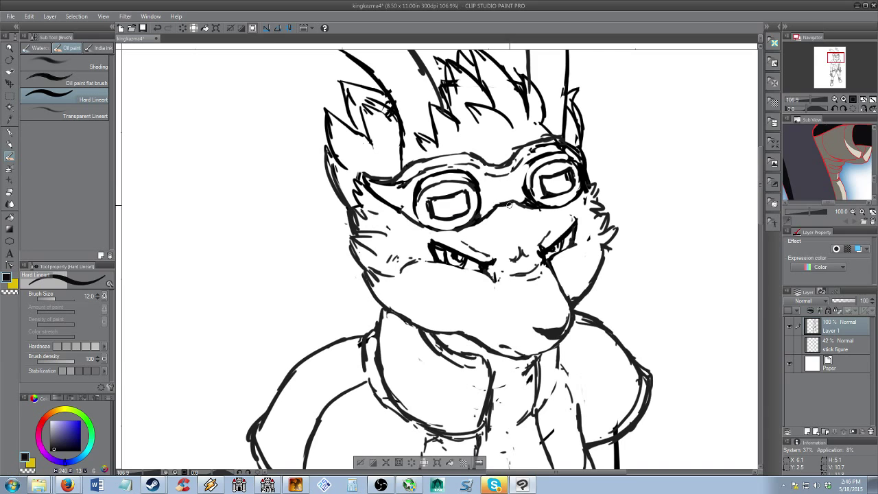
key(e)
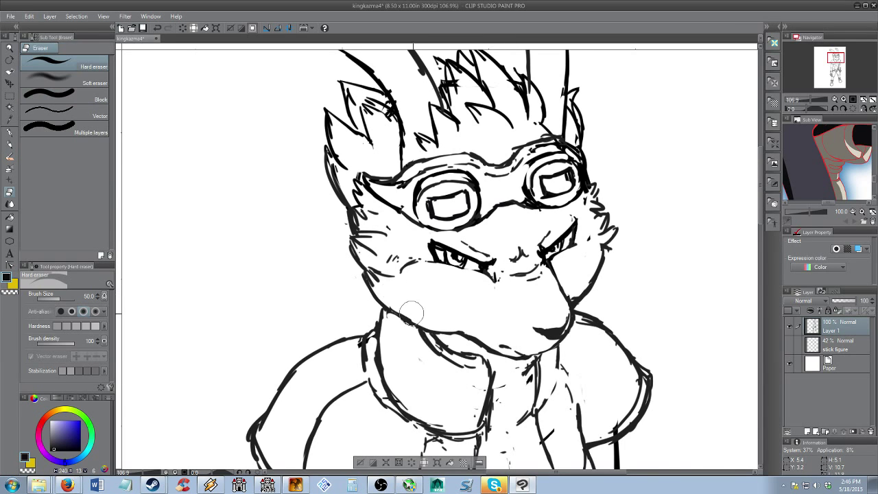
Erase stray lines along the goggles' upper edge and redraw the contour around the smaller lens
key(b)
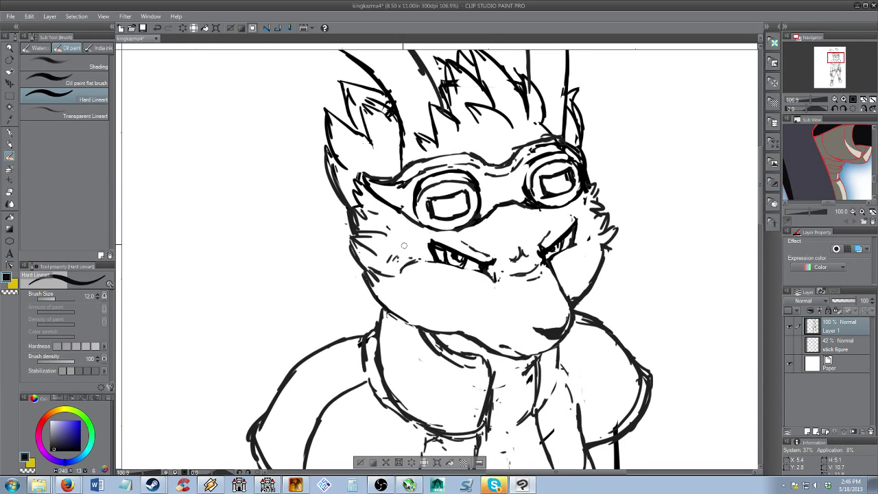
key(e)
mouse_move(418, 164)
mouse_down()
mouse_move(405, 172)
mouse_move(420, 165)
mouse_up()
key(b)
key(e)
mouse_move(514, 143)
mouse_down()
mouse_move(563, 148)
mouse_move(555, 143)
mouse_move(580, 162)
mouse_up()
key(b)
key(e)
key(b)
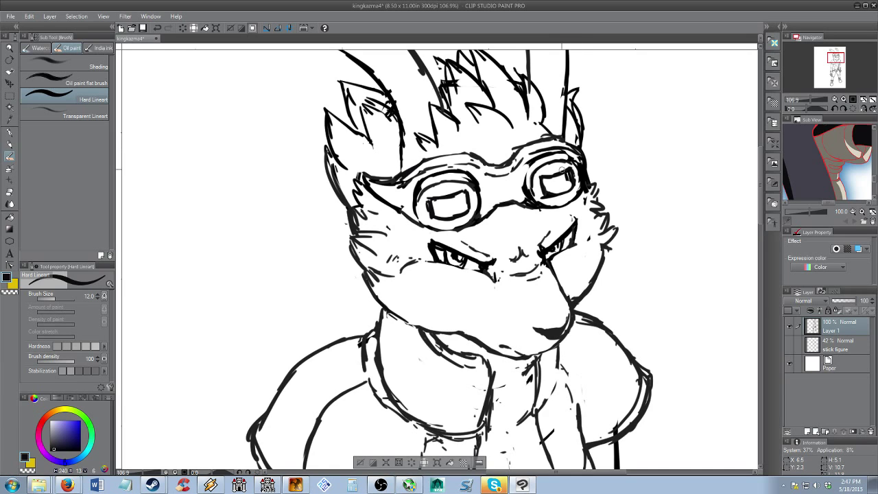
Clean the rim under the smaller goggle lens and draw a curved frame edge beside the larger lens
key(e)
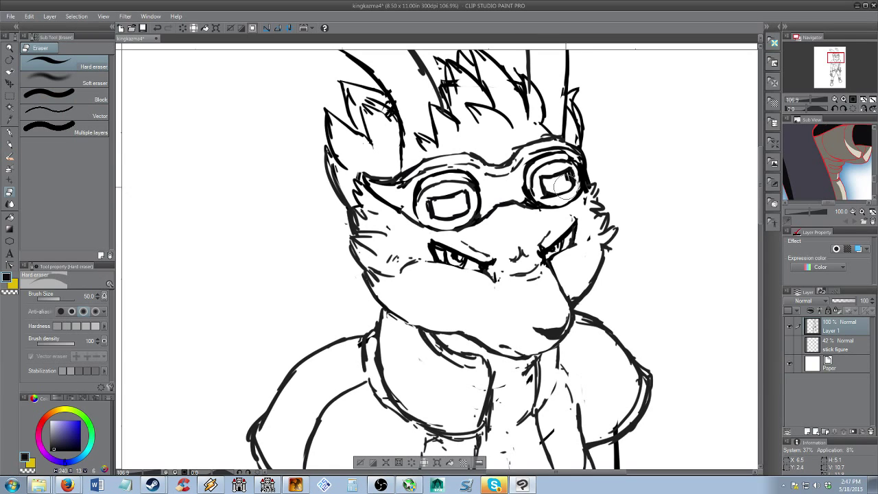
drag(520, 204, 534, 208)
key(b)
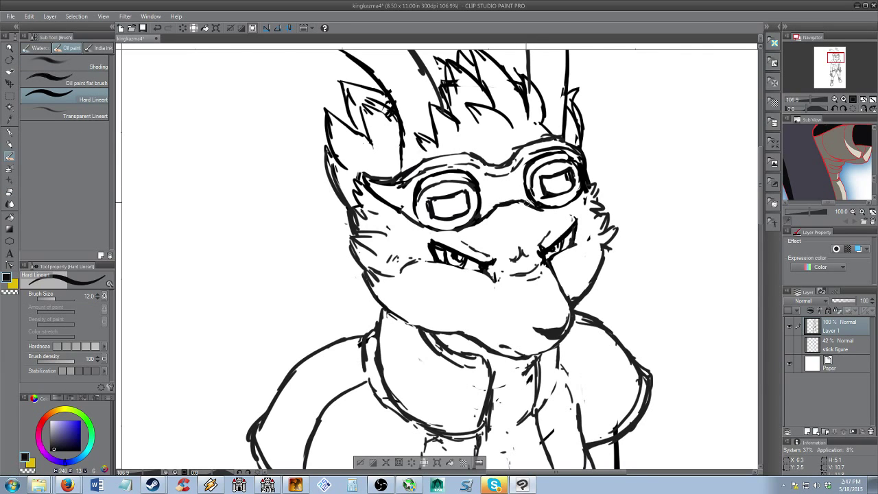
drag(393, 184, 404, 213)
Zoom out on the drawing and bring the head in the reference image into close view to compare goggles and face
key(/)
click(515, 239)
click(515, 240)
mouse_move(488, 244)
mouse_down()
mouse_move(444, 169)
mouse_move(381, 197)
mouse_move(446, 197)
mouse_move(463, 246)
mouse_move(463, 224)
mouse_move(480, 233)
mouse_move(454, 248)
mouse_move(458, 270)
mouse_up()
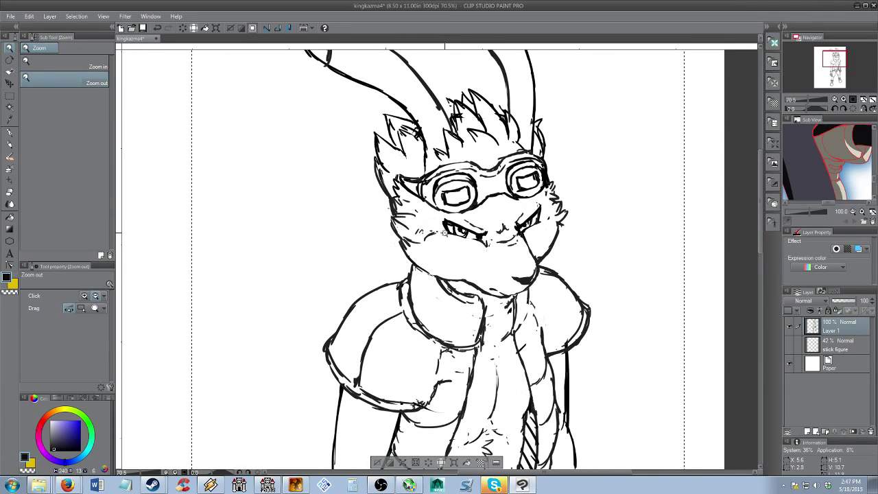
drag(827, 153, 848, 199)
click(853, 212)
click(852, 212)
click(863, 212)
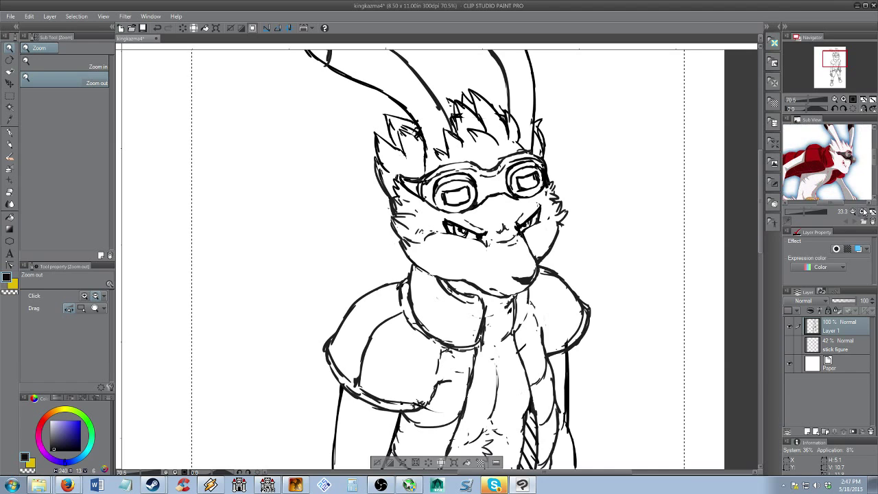
click(863, 212)
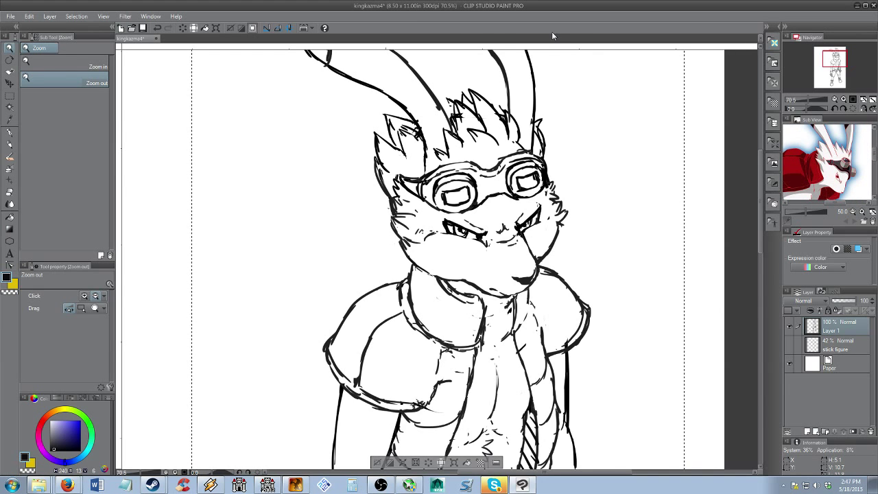
Clear the selection, tidy the goggle lens edges and trim the solid black nose at the muzzle tip
key(e)
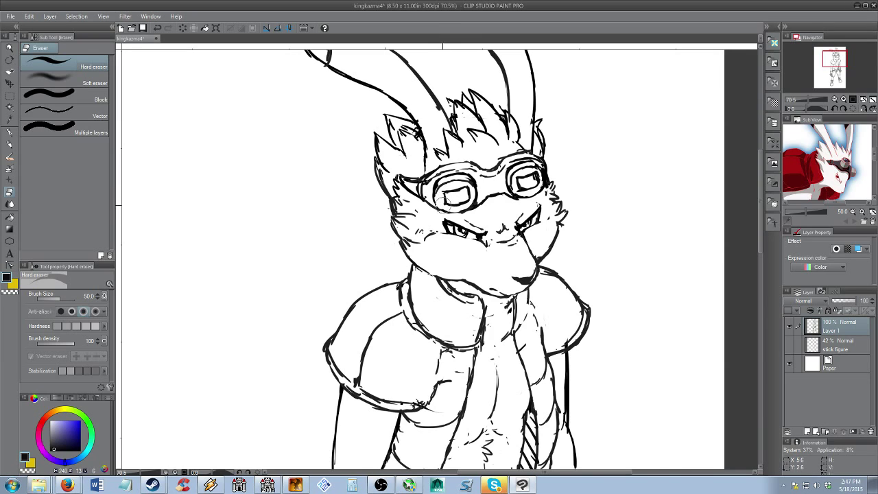
key(b)
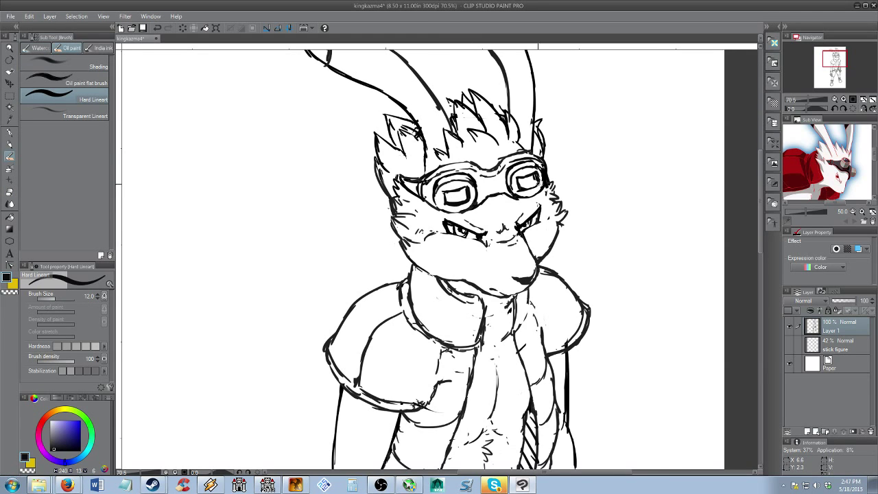
key(e)
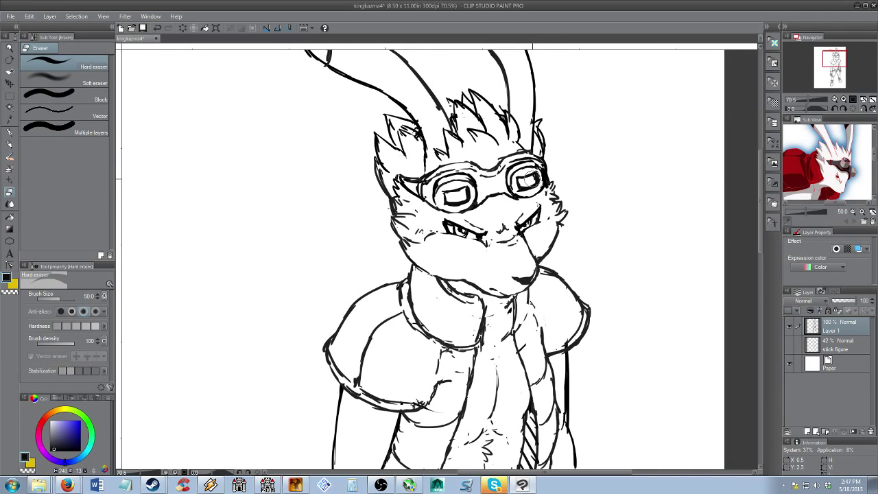
mouse_move(524, 270)
mouse_down()
mouse_move(516, 272)
mouse_move(528, 271)
mouse_up()
key(alt+space)
mouse_move(553, 264)
mouse_down()
mouse_move(508, 240)
mouse_move(519, 244)
mouse_move(521, 293)
mouse_up()
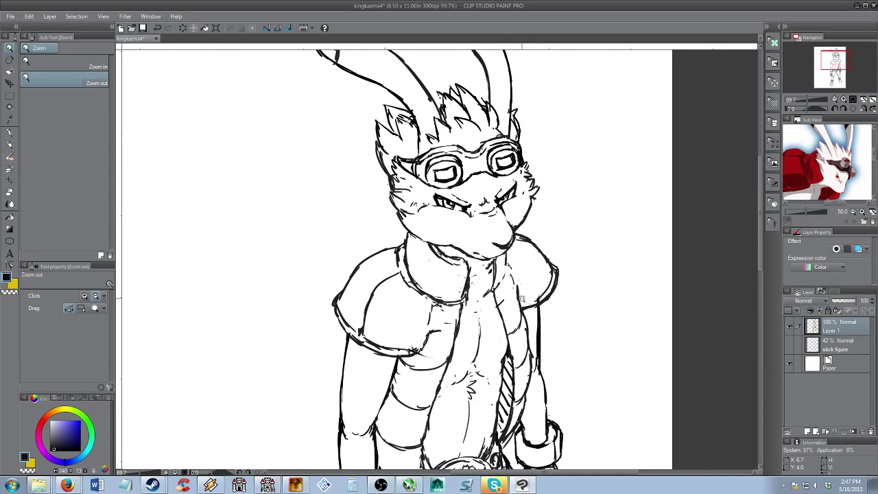
Touch up the outer corner of the far eye and the fur on the far cheek
mouse_move(493, 219)
mouse_down()
mouse_move(508, 208)
mouse_move(519, 213)
mouse_up()
key(e)
key(b)
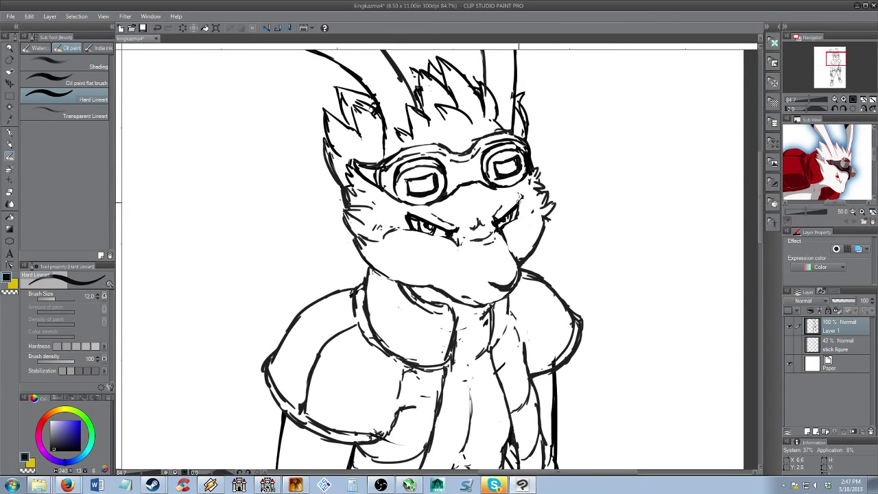
drag(541, 220, 551, 209)
key(ctrl+space)
mouse_move(494, 216)
mouse_down()
mouse_move(502, 216)
mouse_move(498, 238)
mouse_move(491, 227)
mouse_up()
Select both eyes and the muzzle bridge with rectangular marquees, shift them on the face, and deselect
key(m)
mouse_move(426, 199)
mouse_down()
mouse_move(495, 235)
mouse_move(525, 233)
mouse_move(530, 215)
mouse_move(507, 217)
mouse_move(515, 207)
mouse_up()
key(k)
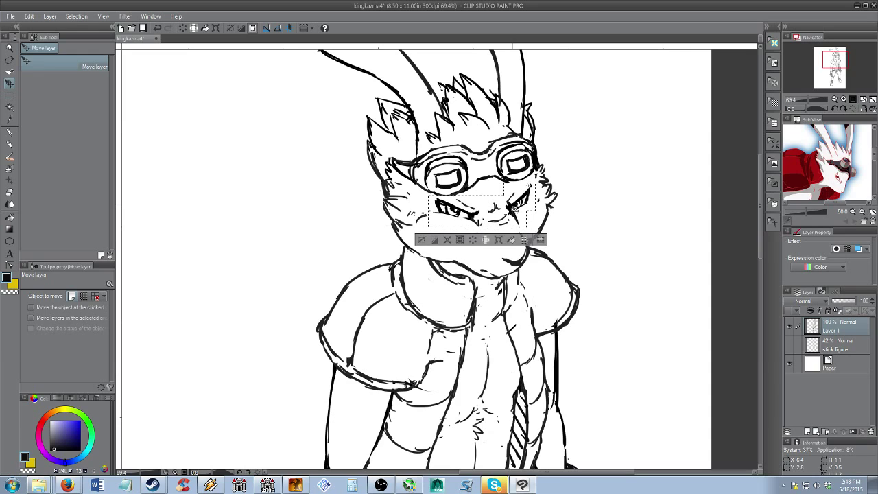
key(ctrl+d)
Rework the far eye's outer corner and trim the fur tuft beside the far ear
key(e)
key(b)
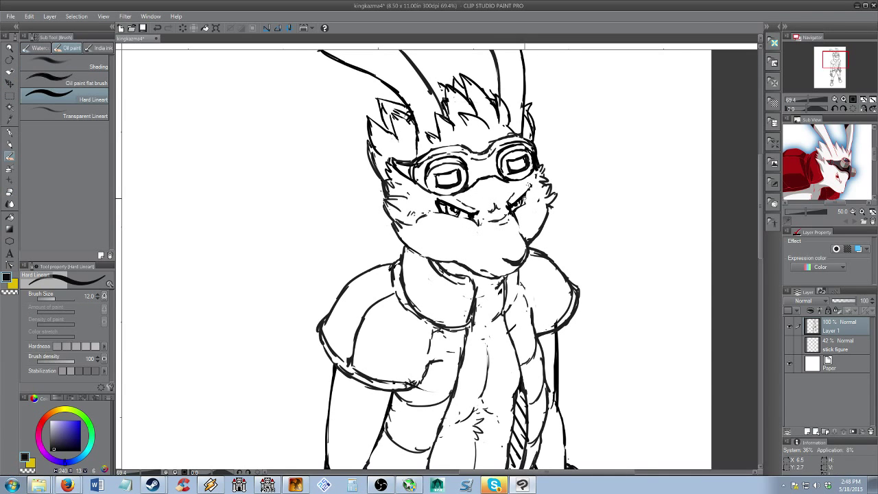
key(e)
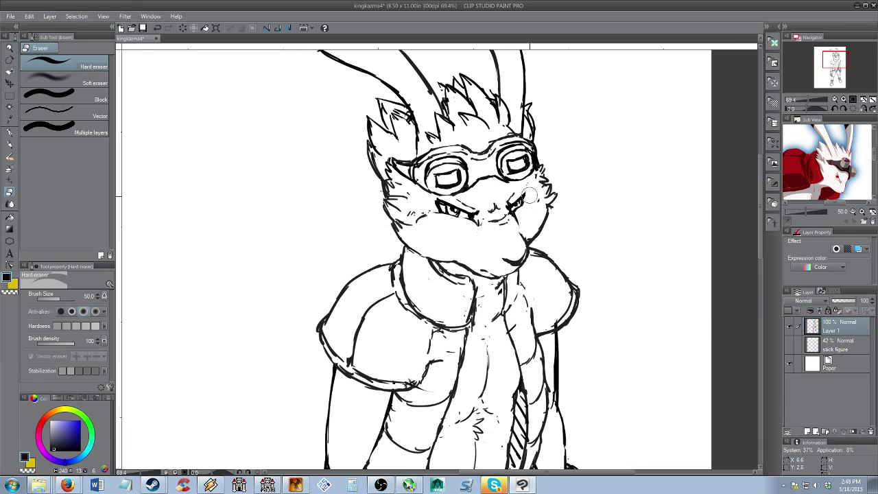
mouse_move(524, 111)
mouse_down()
mouse_move(532, 123)
mouse_move(528, 103)
mouse_up()
Select the far side of the head with rectangular marquees and shift it inward to narrow the face
key(alt+space)
mouse_move(516, 202)
mouse_down()
mouse_move(501, 203)
mouse_move(507, 196)
mouse_up()
key(m)
drag(447, 63, 550, 228)
drag(495, 227, 536, 289)
key(k)
drag(533, 219, 525, 213)
key(ctrl+d)
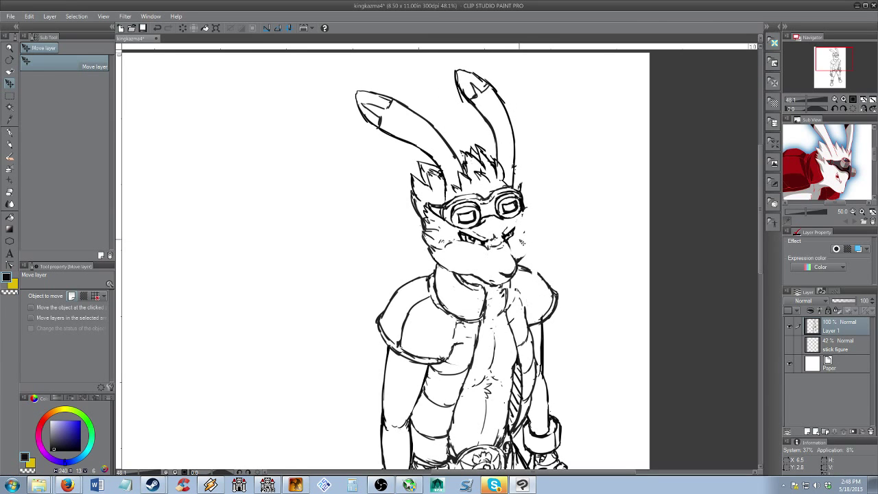
Select the far eye area with a marquee and move it slightly higher on the face
key(m)
key(k)
drag(517, 248, 513, 234)
key(ctrl+d)
Erase the far eye and the stray lines along the far edge of the face and goggles
key(b)
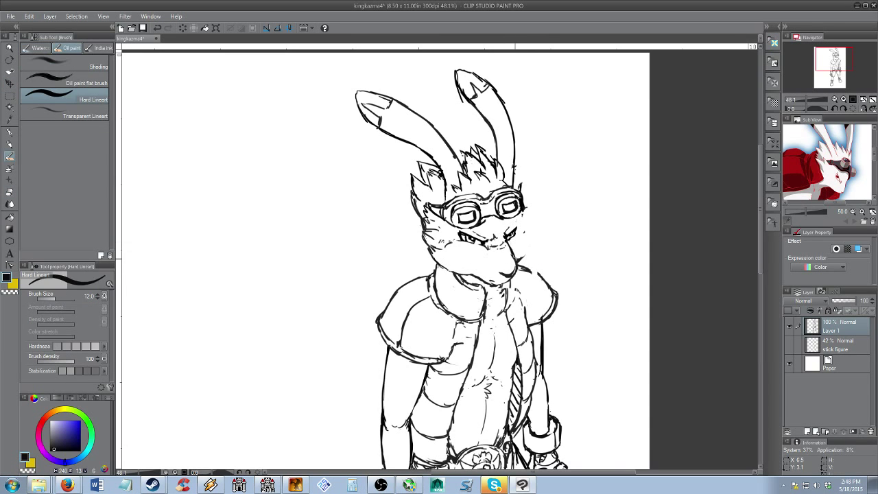
key(e)
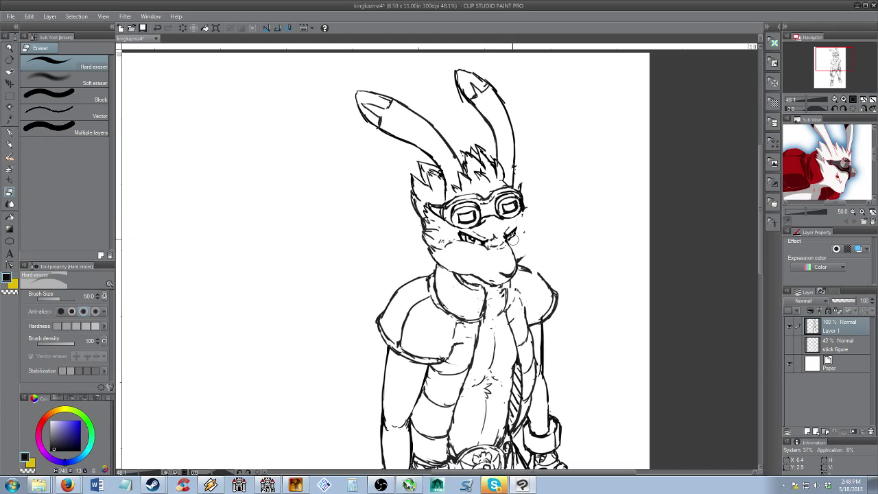
mouse_move(515, 230)
mouse_down()
mouse_move(511, 240)
mouse_move(489, 221)
mouse_up()
mouse_move(516, 180)
mouse_down()
mouse_move(522, 217)
mouse_move(529, 210)
mouse_move(504, 235)
mouse_up()
key(b)
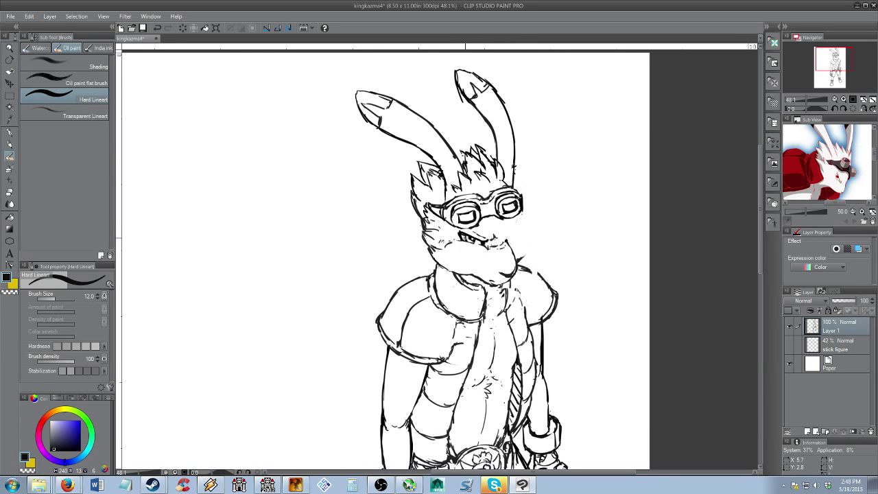
Select the remaining near eye and muzzle bridge with a rectangular marquee, reposition them, and deselect
key(m)
drag(453, 229, 489, 244)
key(k)
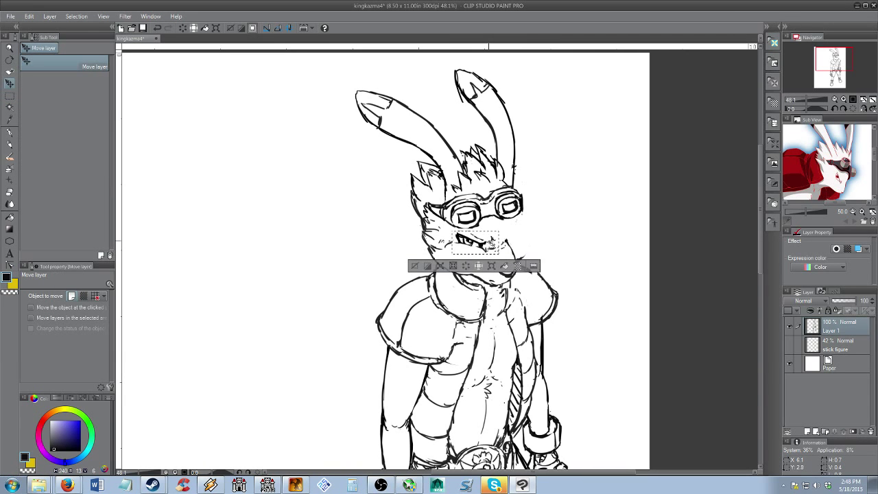
key(ctrl+d)
Sketch a curved skull contour across the forehead and down the far side of the face to the muzzle
key(b)
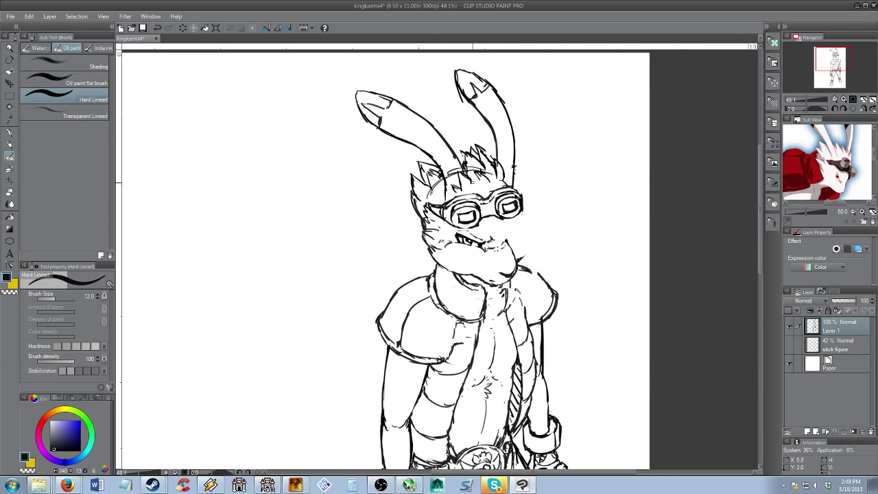
drag(486, 171, 515, 203)
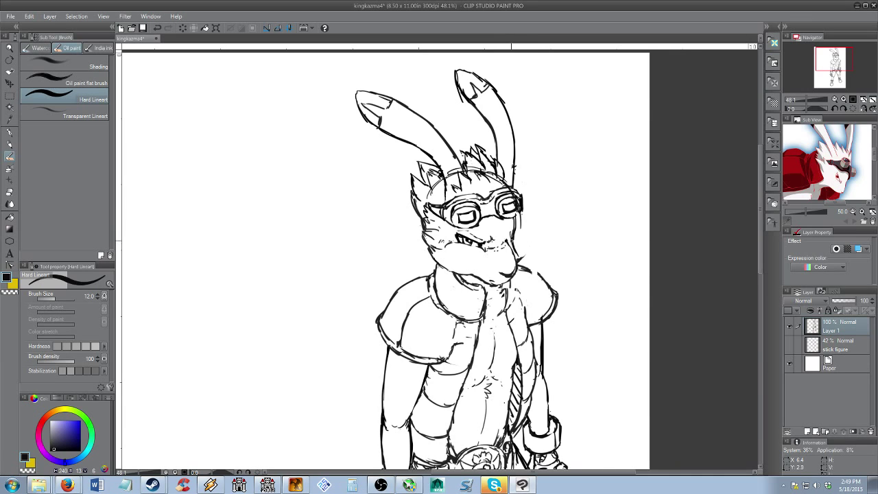
key(e)
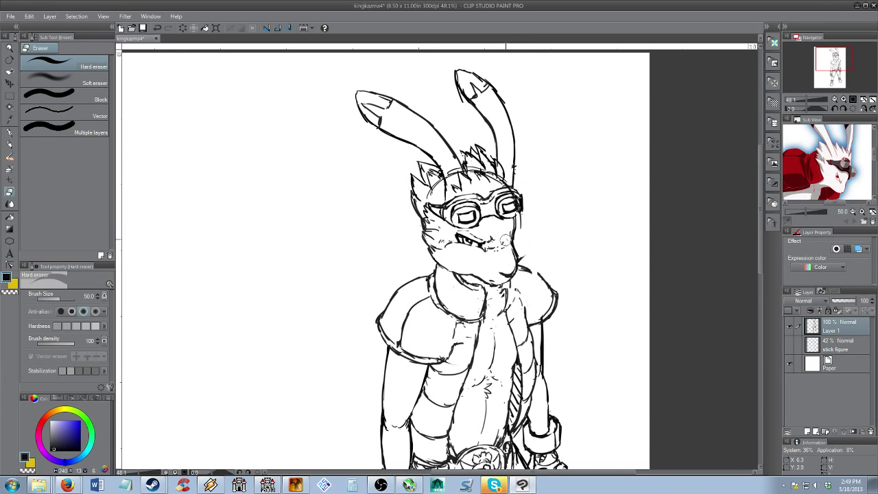
key(b)
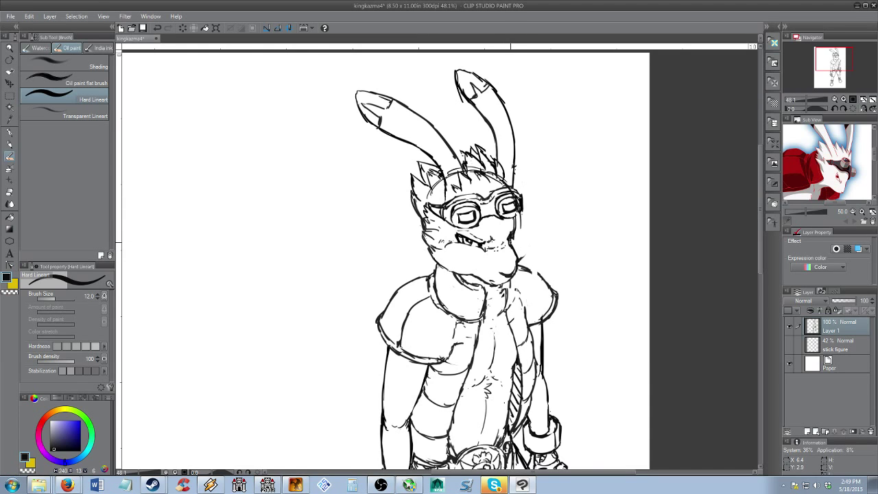
Erase the near cheek's outline and redraw it with pointed fur tufts
key(e)
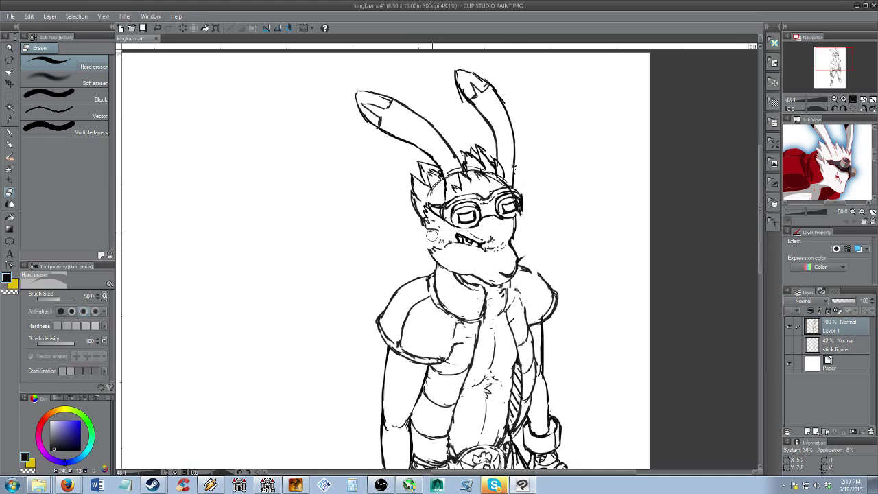
key(b)
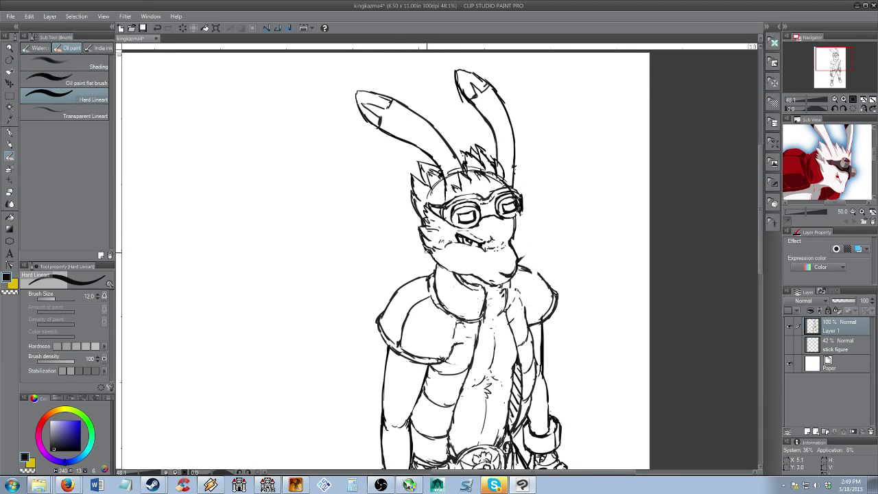
key(e)
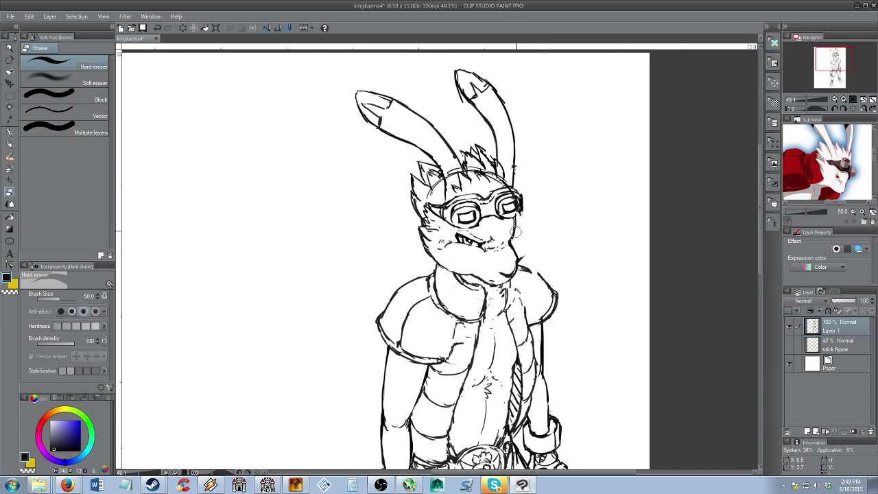
Erase the skull guide curve in the hair and clean the outer rim of the smaller goggle lens
key(b)
key(e)
drag(523, 206, 518, 203)
key(b)
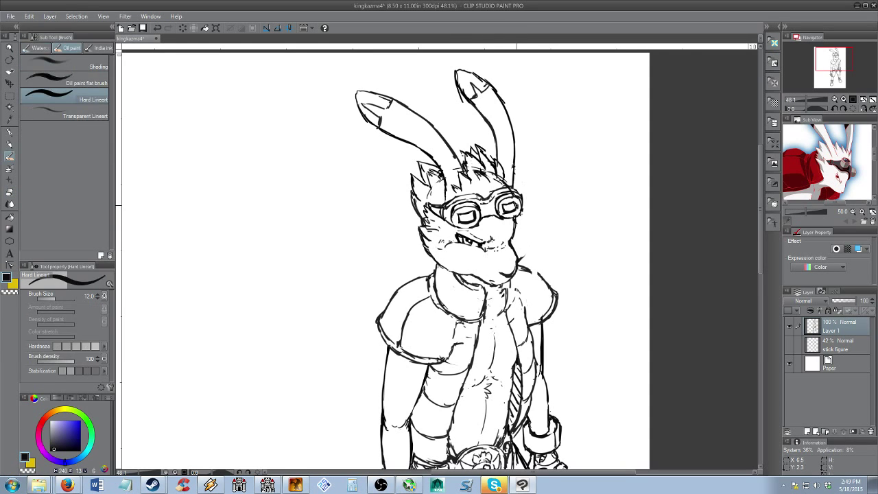
Remove the stray tuft beside the muzzle and redraw the muzzle tip and nose
key(e)
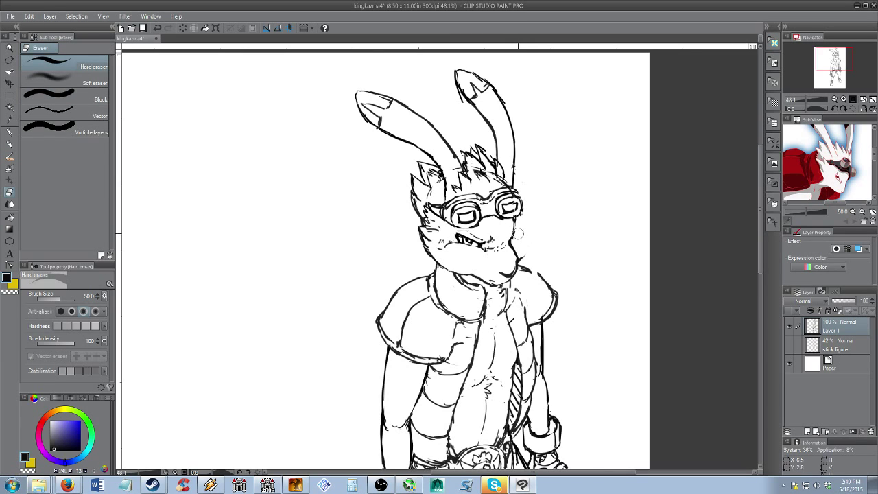
key(b)
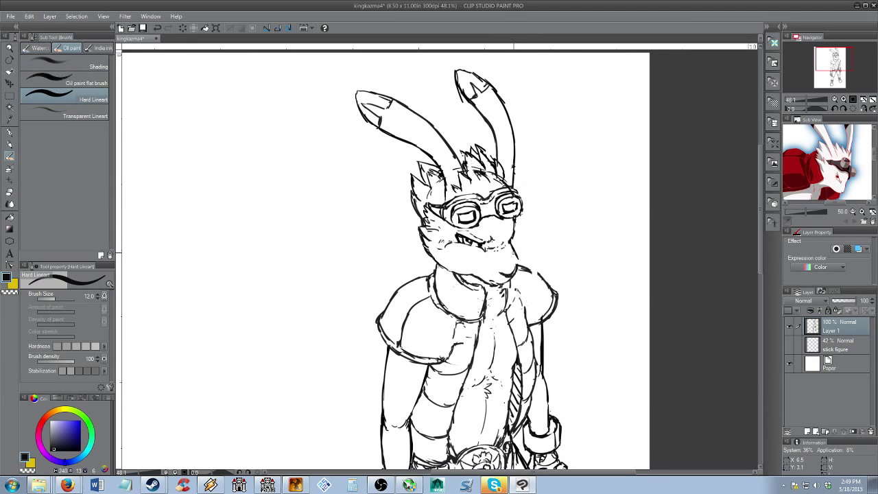
key(e)
key(b)
key(e)
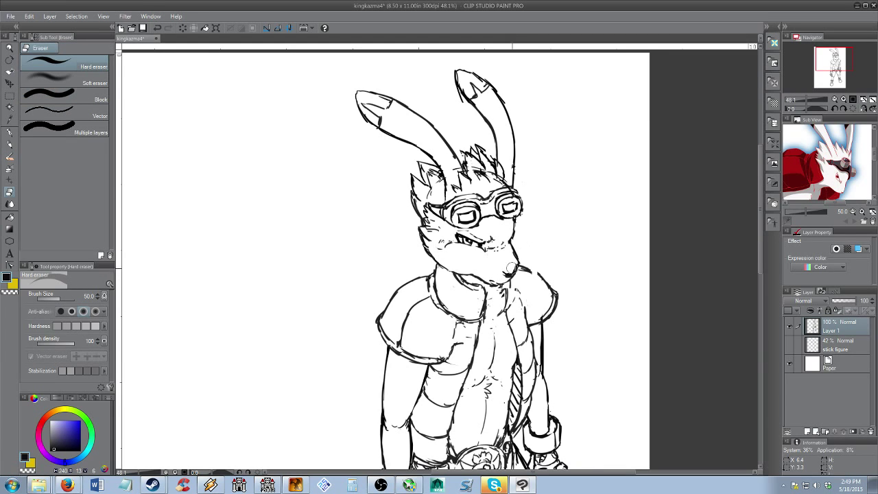
key(b)
key(ctrl+z)
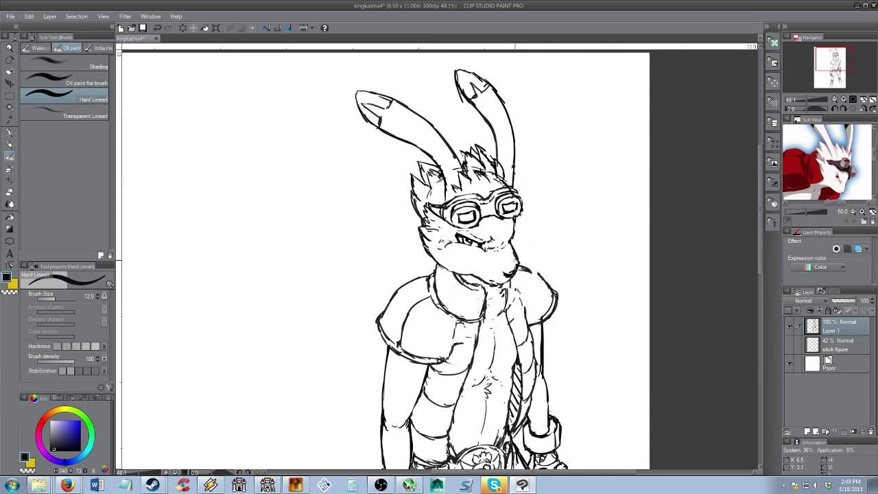
Erase the smaller goggle lens, the goggle bridge and the adjoining upper face contour
key(e)
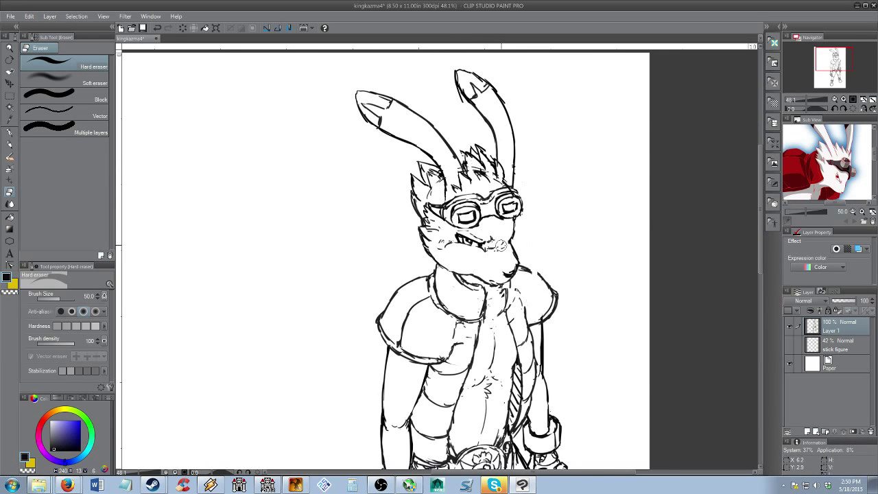
key(b)
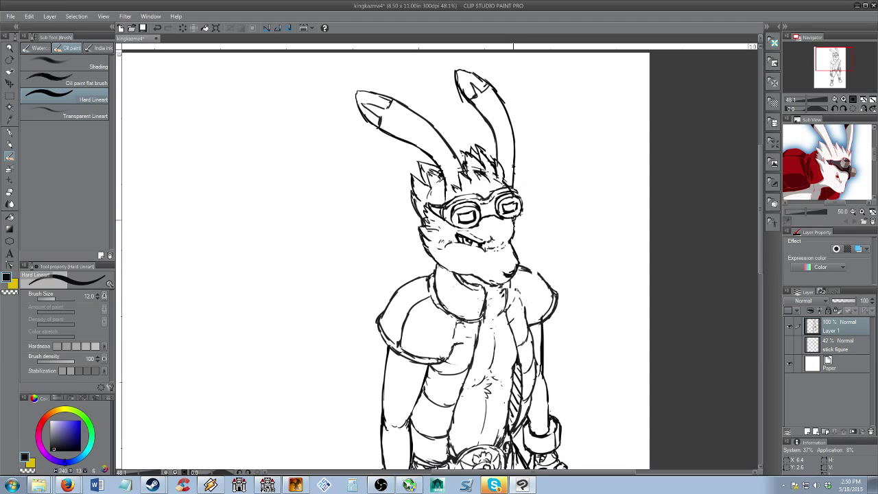
key(e)
mouse_move(492, 207)
mouse_down()
mouse_move(514, 200)
mouse_move(508, 210)
mouse_up()
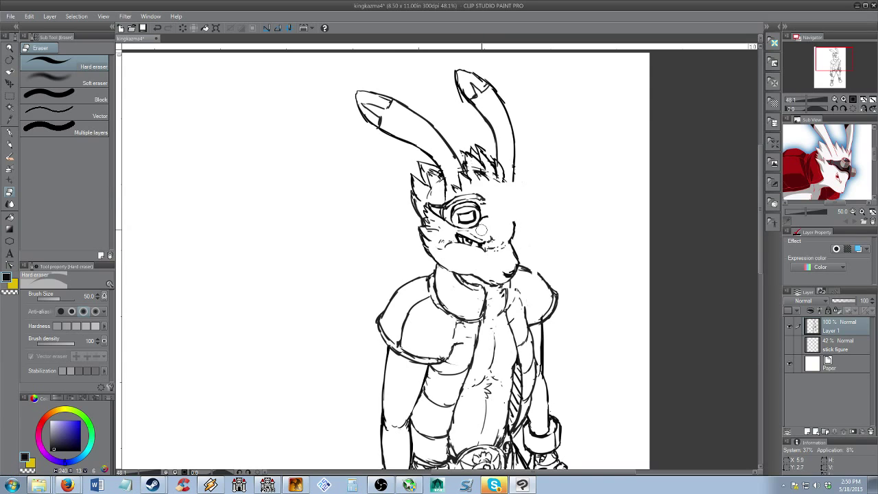
Save the drawing and redraw the face contour rising from the muzzle to the brow
drag(447, 193, 447, 188)
key(ctrl+s)
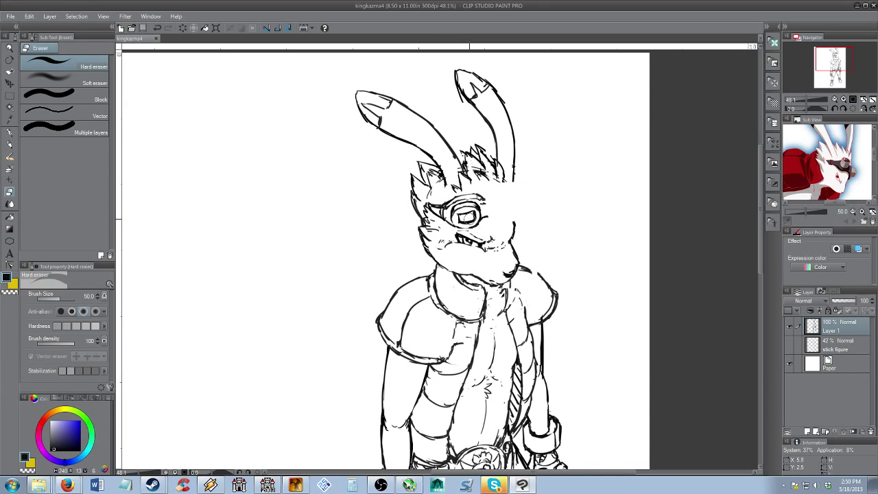
key(b)
drag(514, 223, 509, 206)
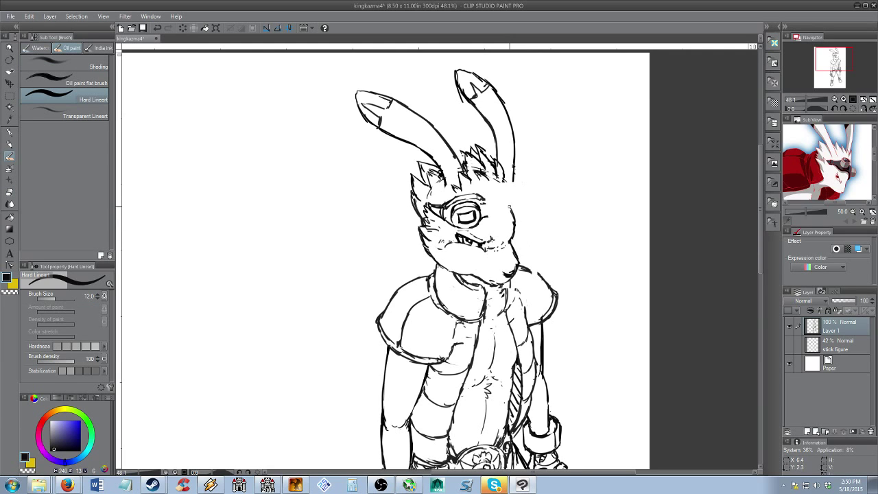
Select the near ear with its surrounding hair tufts and move them slightly outward, away from the far ear
key(m)
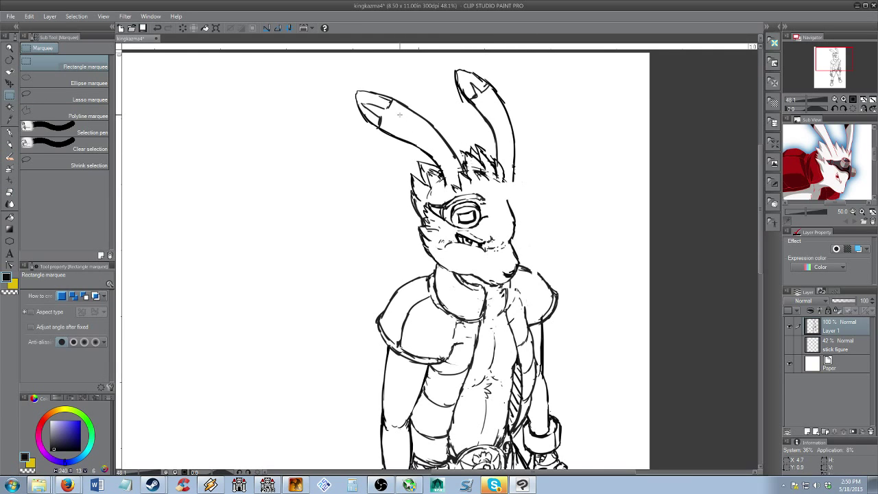
drag(343, 80, 447, 171)
key(k)
key(ctrl+d)
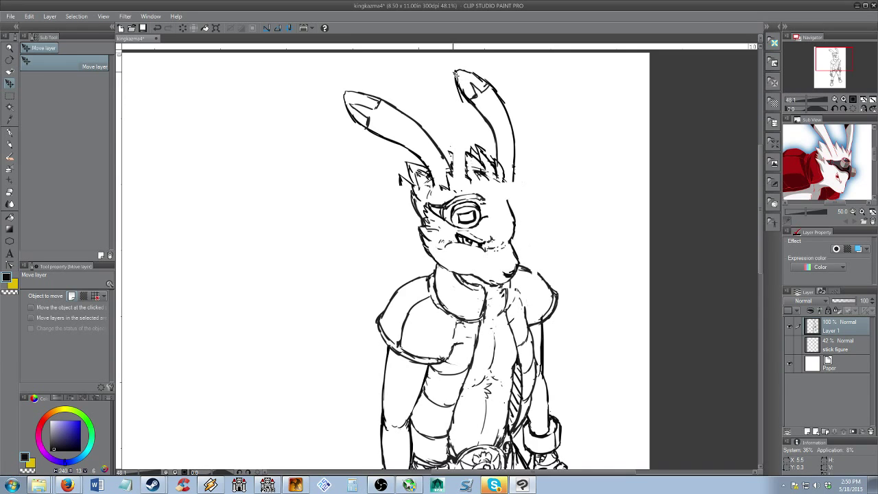
Select the far ear with its base, nudge it slightly toward the near ear, and join its outer edge to the brow
key(m)
drag(444, 61, 526, 135)
drag(477, 117, 539, 189)
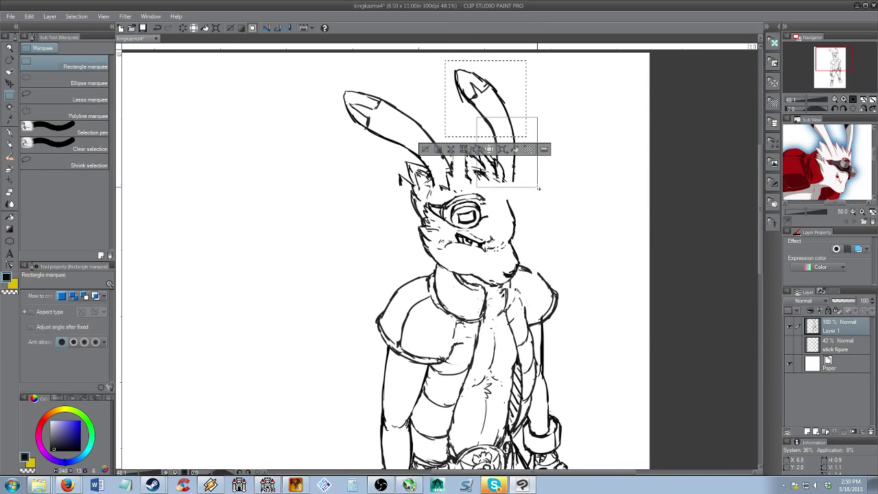
key(k)
drag(516, 158, 513, 159)
key(ctrl+d)
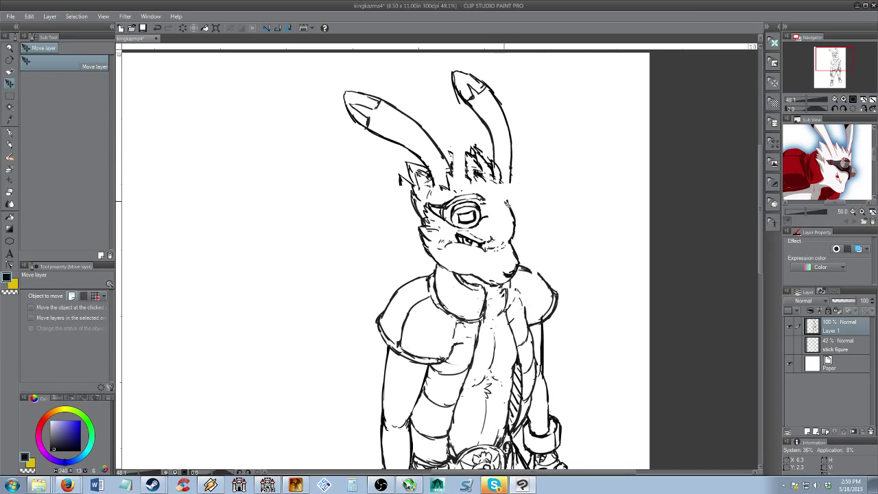
key(b)
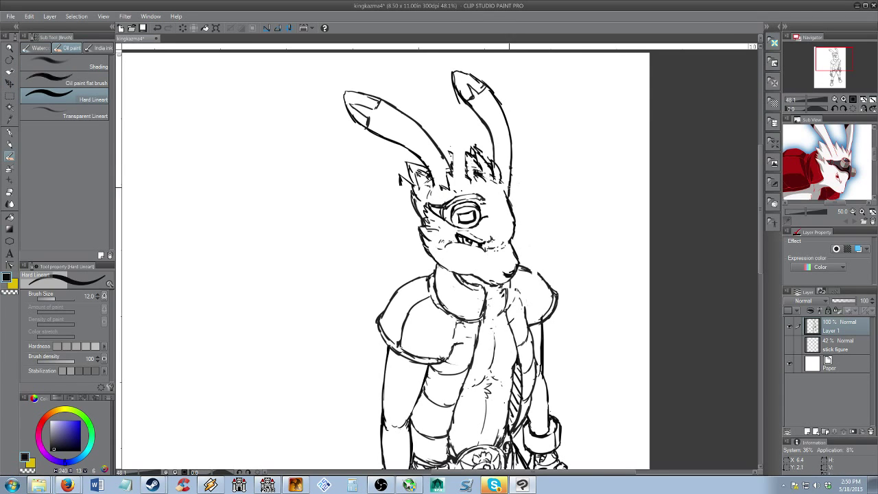
key(e)
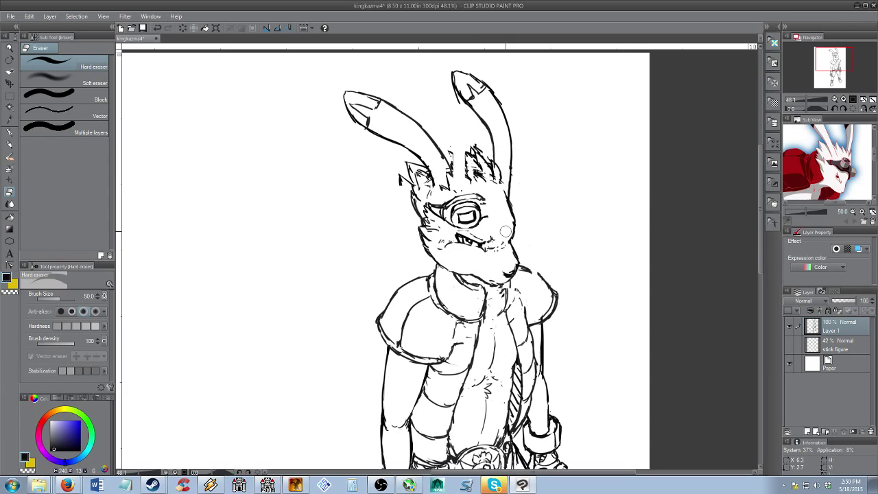
Select the whole head above the collar, including the ears and chin, and shift it slightly toward the facing side
key(m)
mouse_move(372, 118)
mouse_down()
mouse_move(325, 62)
mouse_move(561, 243)
mouse_up()
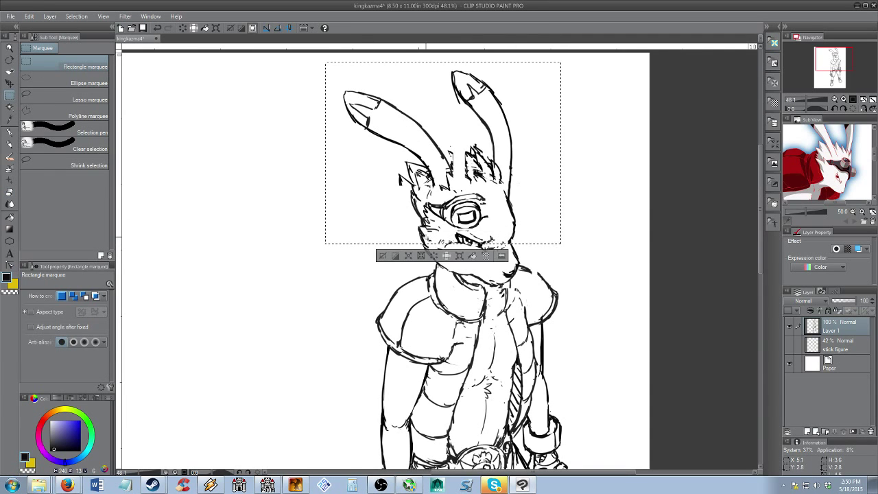
drag(475, 259, 532, 264)
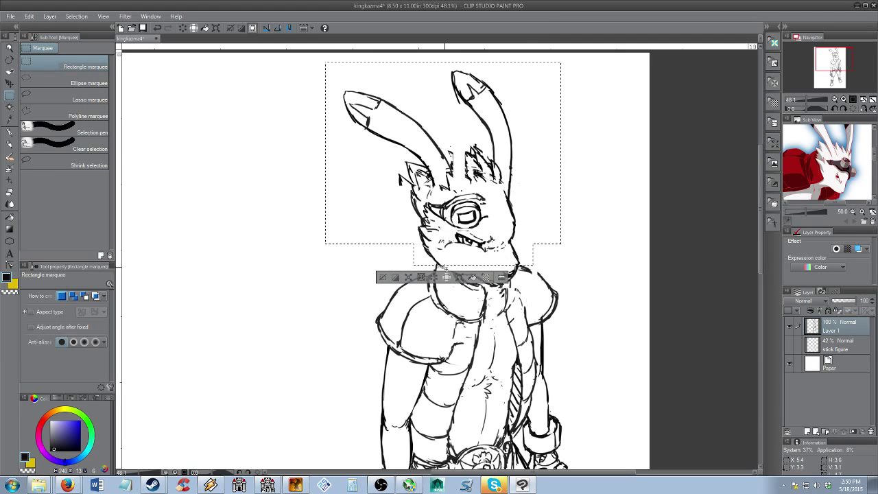
drag(456, 272, 520, 289)
key(k)
drag(505, 244, 507, 244)
key(ctrl+d)
Clean up and redraw the near eye below the goggles, adding crease marks near the muzzle bridge
key(b)
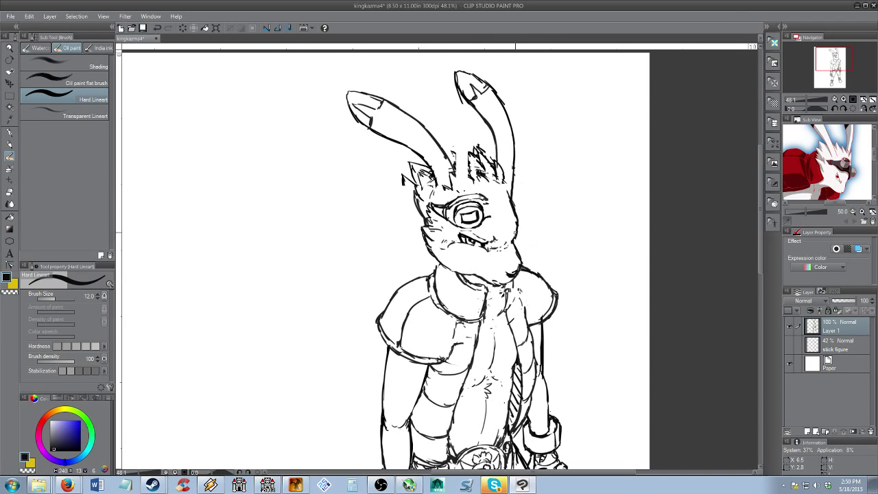
key(e)
key(b)
key(e)
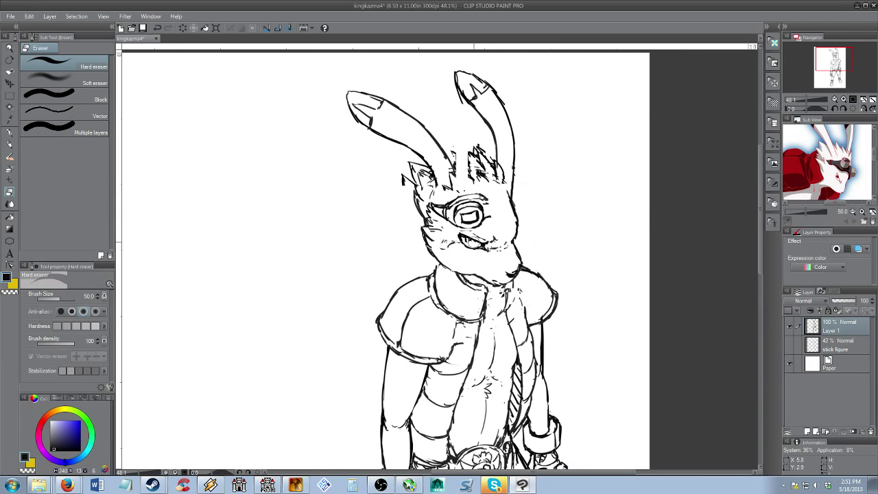
key(b)
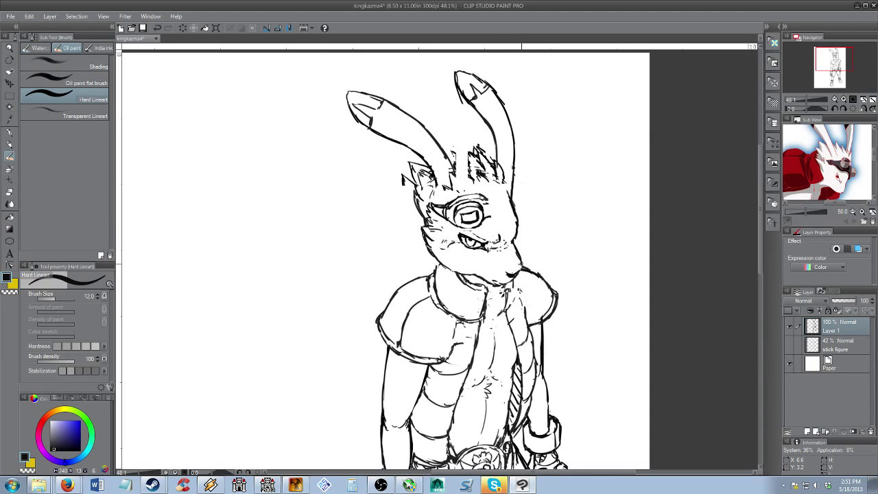
Erase the hair tufts behind the near ear and between the two ears
key(e)
mouse_move(391, 171)
mouse_down()
mouse_move(411, 184)
mouse_move(409, 168)
mouse_move(424, 182)
mouse_move(403, 172)
mouse_move(419, 183)
mouse_move(404, 175)
mouse_move(436, 175)
mouse_up()
key(b)
key(e)
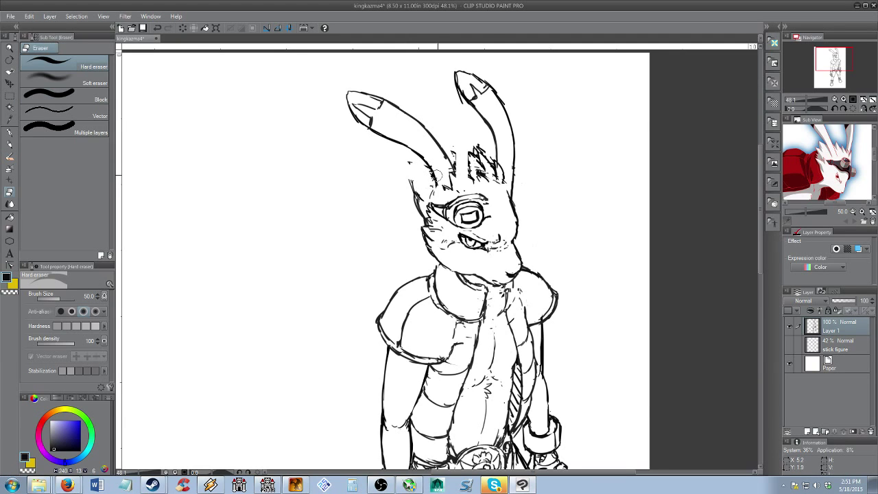
mouse_move(456, 147)
mouse_down()
mouse_move(488, 165)
mouse_move(511, 211)
mouse_up()
Redraw the goggle bridge and the rounded outline of the far lens, cleaning up overlapping lines
key(b)
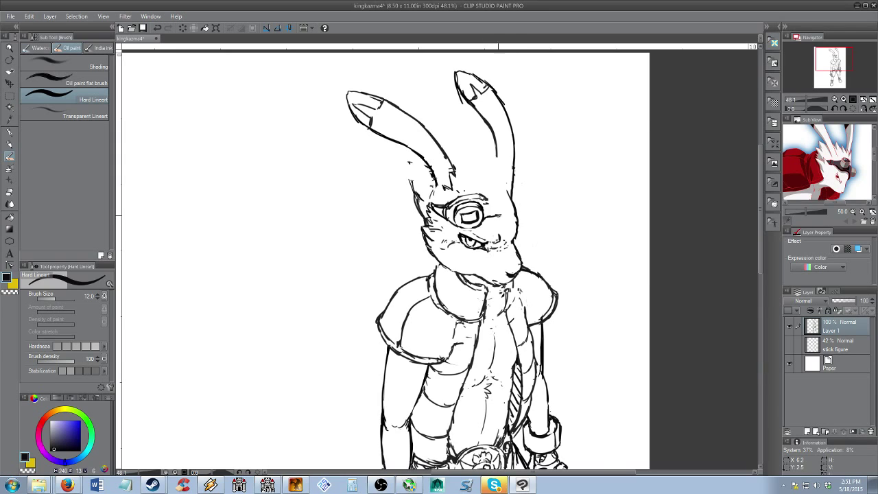
drag(504, 220, 515, 215)
mouse_move(512, 194)
mouse_down()
mouse_move(516, 218)
mouse_move(508, 210)
mouse_up()
key(e)
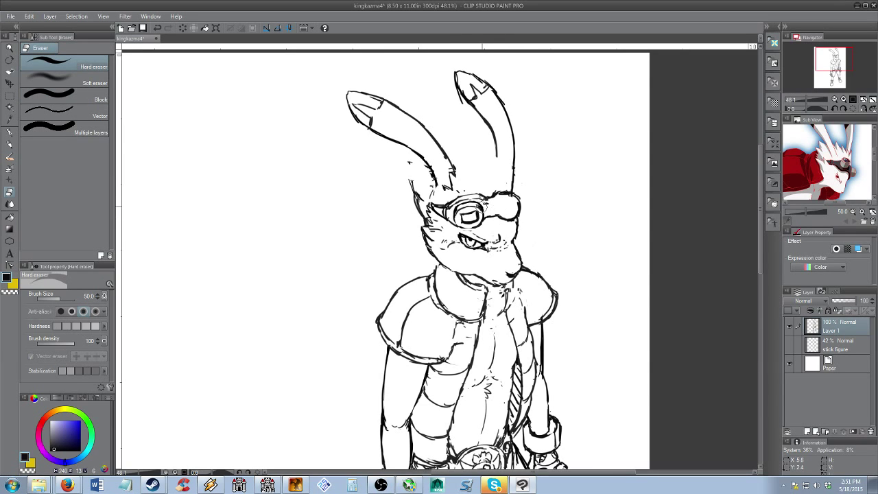
key(b)
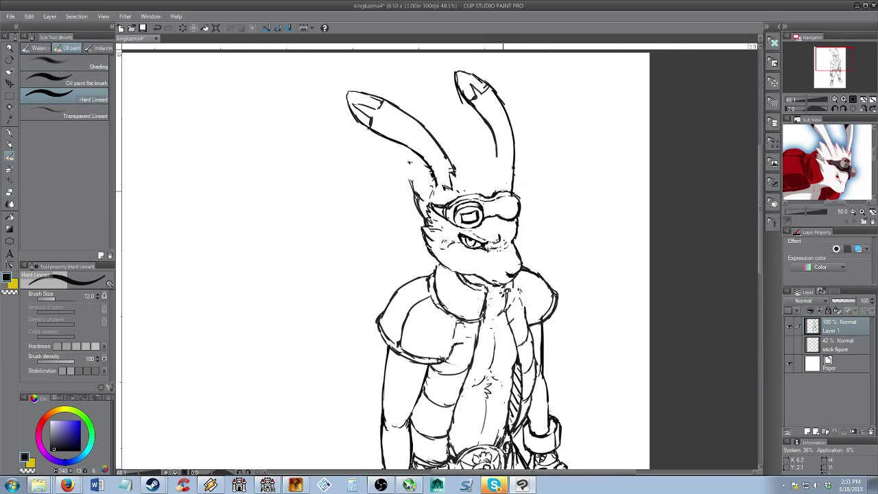
key(e)
drag(509, 212, 518, 206)
Draw new spiky hair between the ears and down beside the far ear's base
key(b)
mouse_move(447, 155)
mouse_down()
mouse_move(456, 172)
mouse_move(483, 168)
mouse_move(488, 146)
mouse_up()
drag(489, 173, 501, 156)
drag(507, 175, 506, 160)
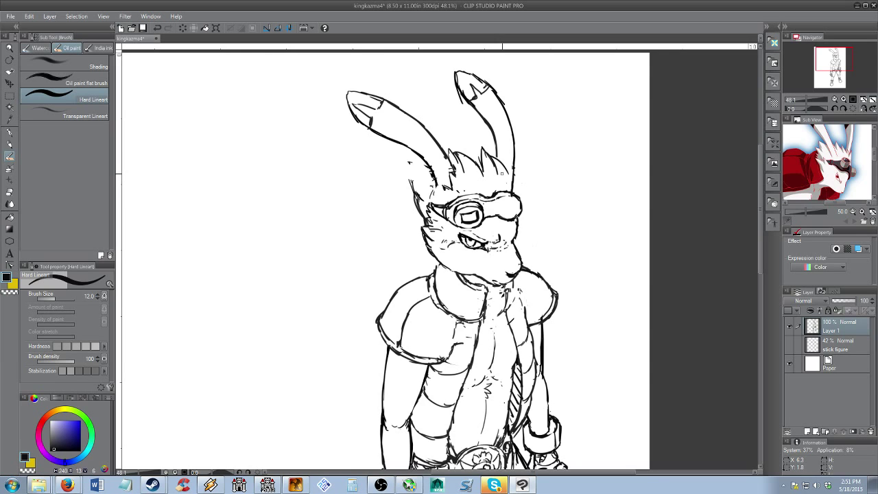
drag(495, 166, 518, 187)
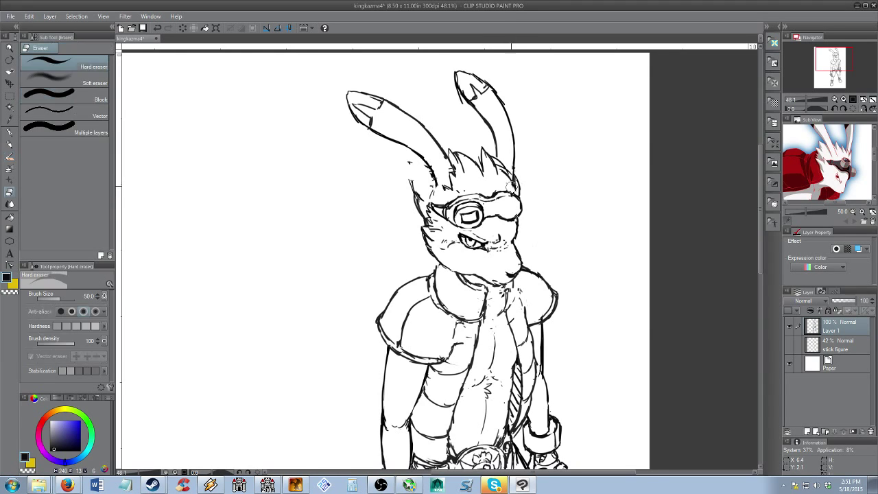
Draw pointed fur tufts at the back of the head and hair strands at the near ear's base
mouse_move(420, 171)
mouse_down()
mouse_move(418, 196)
mouse_move(432, 183)
mouse_move(409, 158)
mouse_up()
key(e)
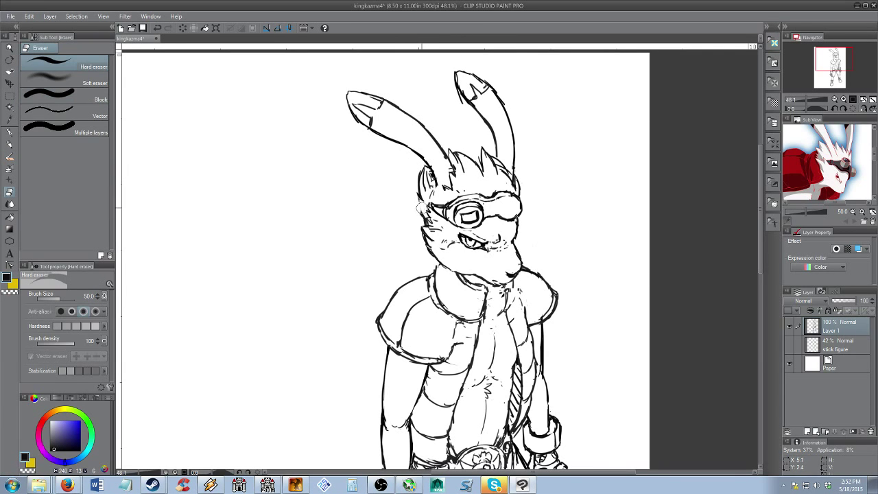
key(b)
drag(424, 205, 410, 216)
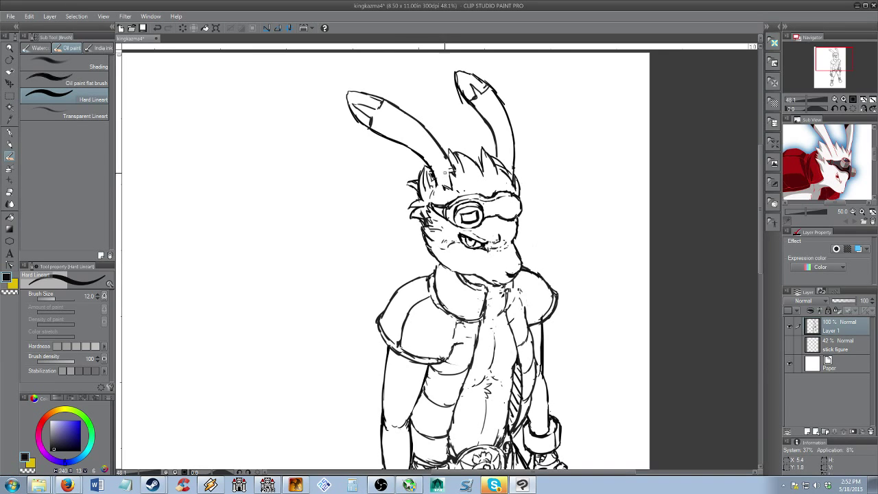
mouse_move(444, 185)
mouse_down()
mouse_move(449, 172)
mouse_move(464, 173)
mouse_up()
drag(469, 180, 463, 171)
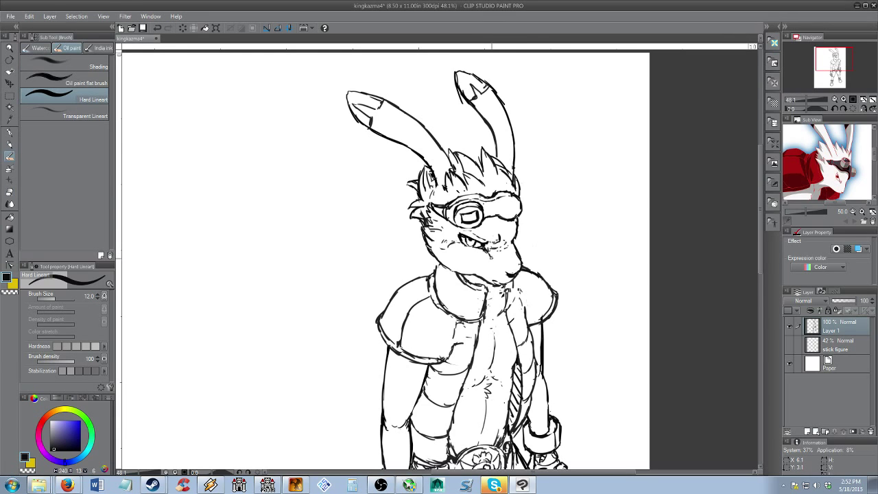
Clean up and retrace the outline of the far goggle lens
key(e)
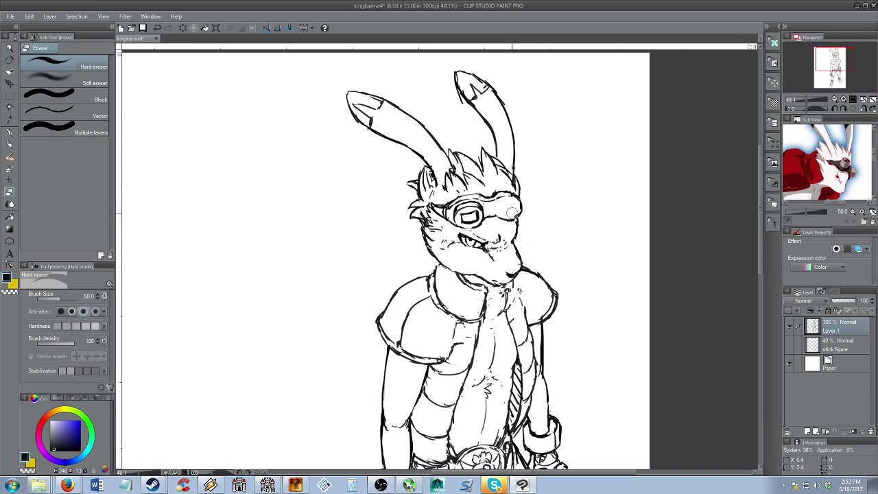
key(b)
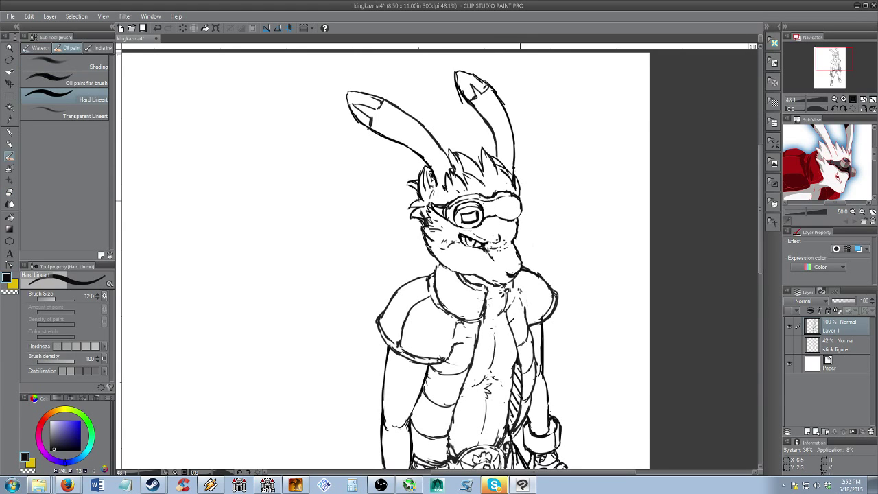
key(e)
key(b)
key(e)
key(b)
Rework the far eye and the upper muzzle line, clean up around the nose, and save the drawing
key(e)
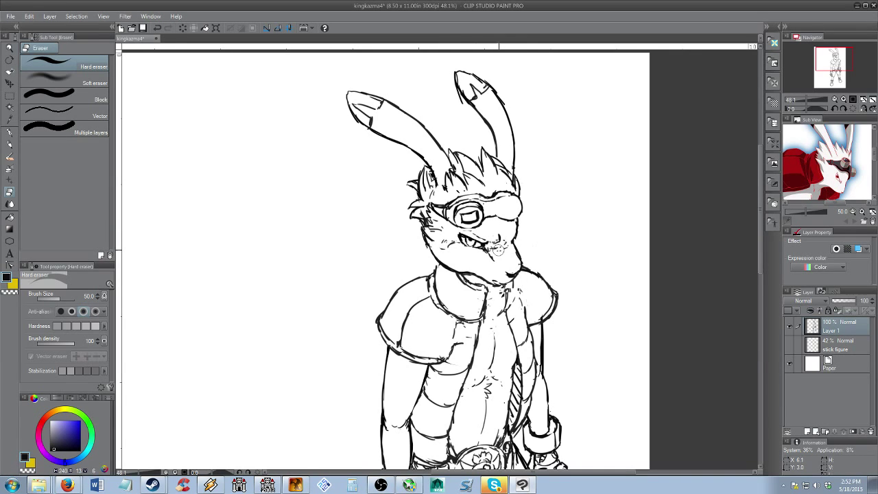
key(b)
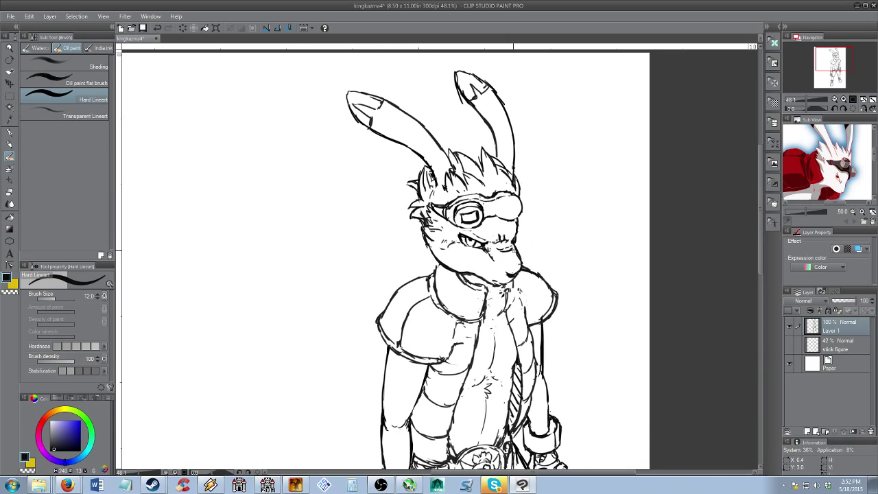
key(e)
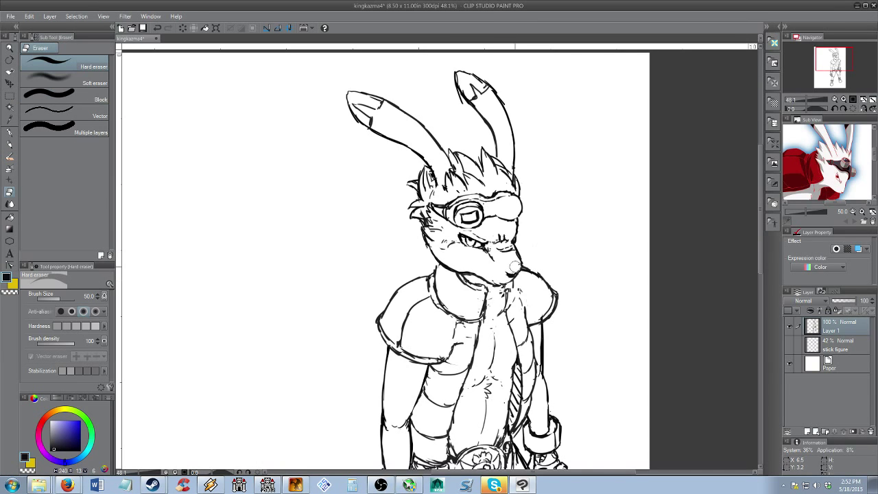
mouse_move(515, 265)
mouse_down()
mouse_move(514, 254)
mouse_move(519, 264)
mouse_move(466, 271)
mouse_move(481, 277)
mouse_up()
key(ctrl+s)
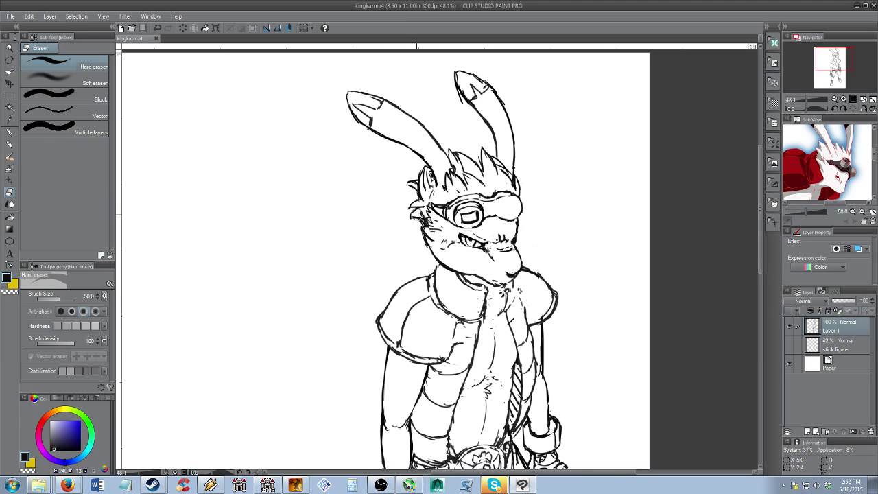
Erase the near cheek's outer fur and redraw it as larger pointed tufts behind the jaw
mouse_move(428, 223)
mouse_down()
mouse_move(425, 235)
mouse_move(437, 231)
mouse_move(427, 253)
mouse_up()
key(b)
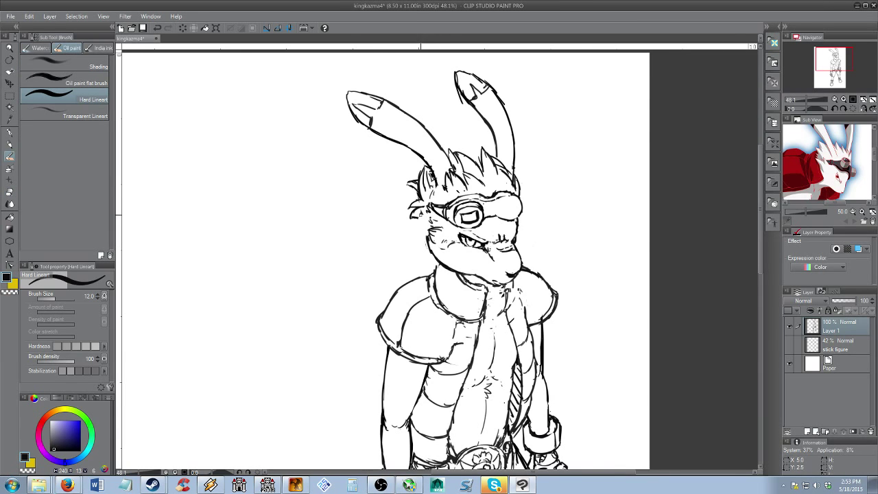
drag(417, 215, 418, 229)
drag(411, 227, 432, 257)
key(e)
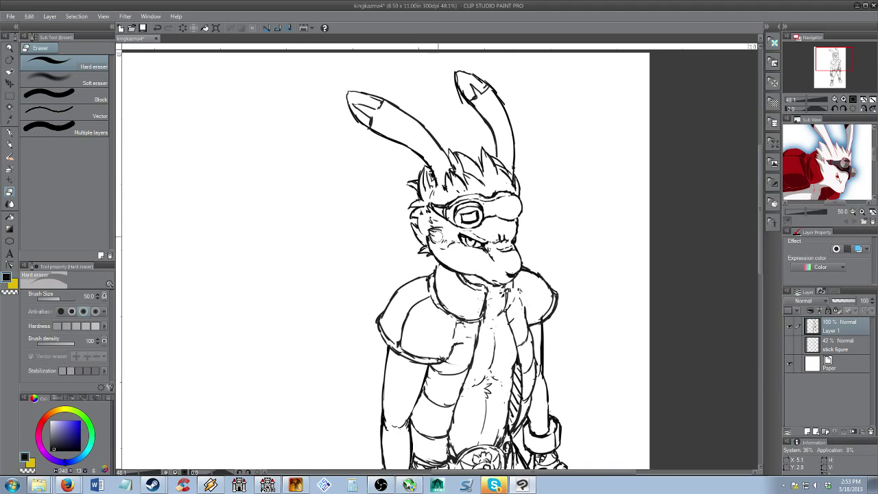
drag(433, 218, 424, 209)
Draw the inner ring and rectangular highlight inside the far goggle lens
key(b)
mouse_move(511, 211)
mouse_down()
mouse_move(516, 204)
mouse_move(508, 219)
mouse_move(524, 210)
mouse_move(517, 218)
mouse_up()
key(e)
key(b)
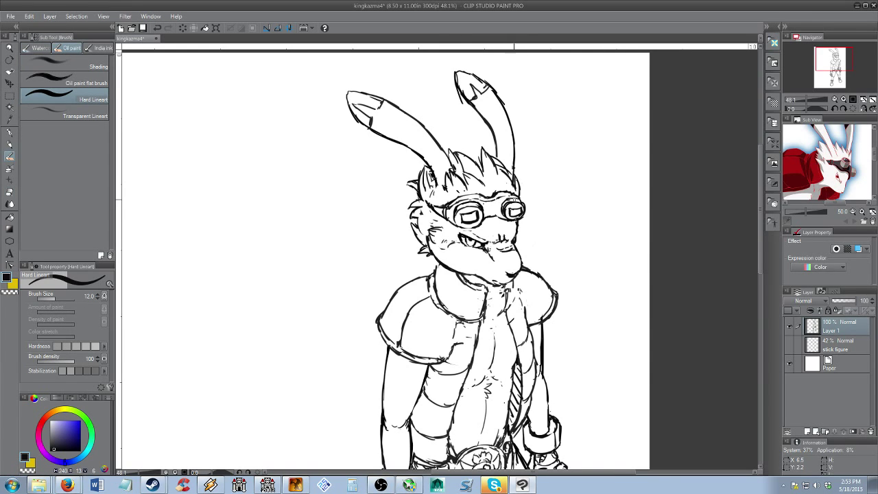
Refine the goggle bridge and the rim where it meets the far lens
key(e)
key(b)
key(e)
key(b)
key(e)
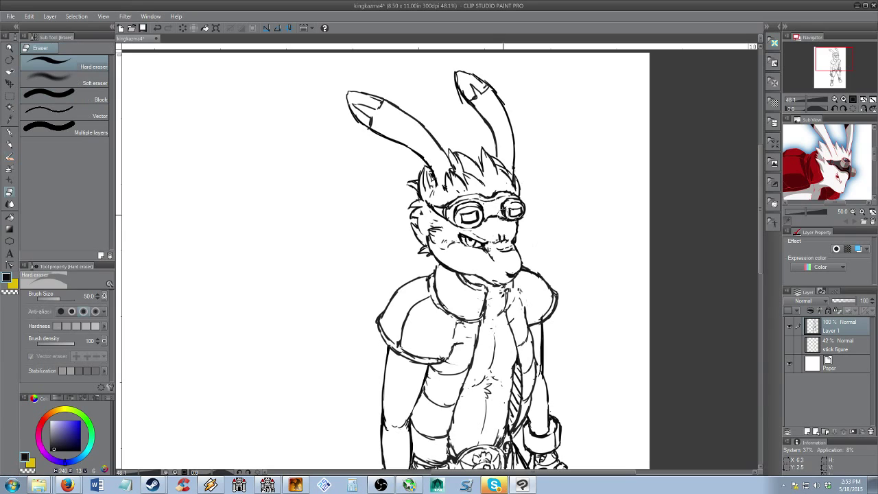
key(b)
key(e)
key(b)
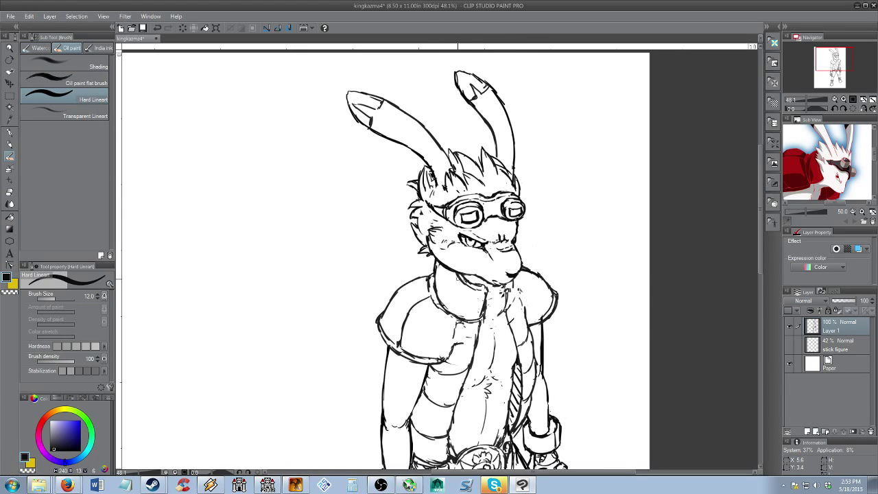
Redraw the collar's edges below the chin, hatch the shadow inside it, and clean up the muzzle tip
drag(437, 281, 480, 313)
drag(513, 278, 511, 302)
mouse_move(513, 277)
mouse_down()
mouse_move(513, 299)
mouse_move(516, 291)
mouse_up()
key(e)
key(b)
key(e)
key(b)
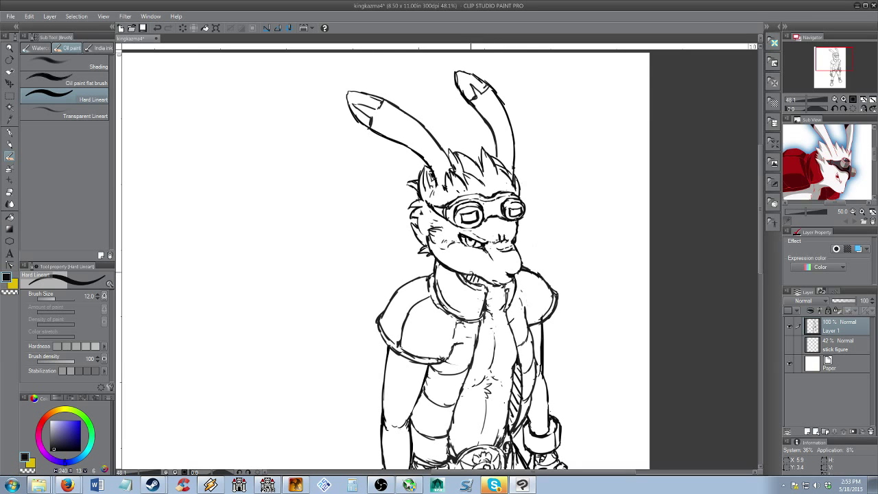
key(e)
key(slash)
mouse_move(497, 291)
mouse_down()
mouse_move(453, 222)
mouse_move(468, 243)
mouse_move(496, 222)
mouse_move(498, 275)
mouse_up()
mouse_move(498, 274)
mouse_down()
mouse_move(462, 233)
mouse_move(476, 197)
mouse_move(497, 208)
mouse_up()
key(b)
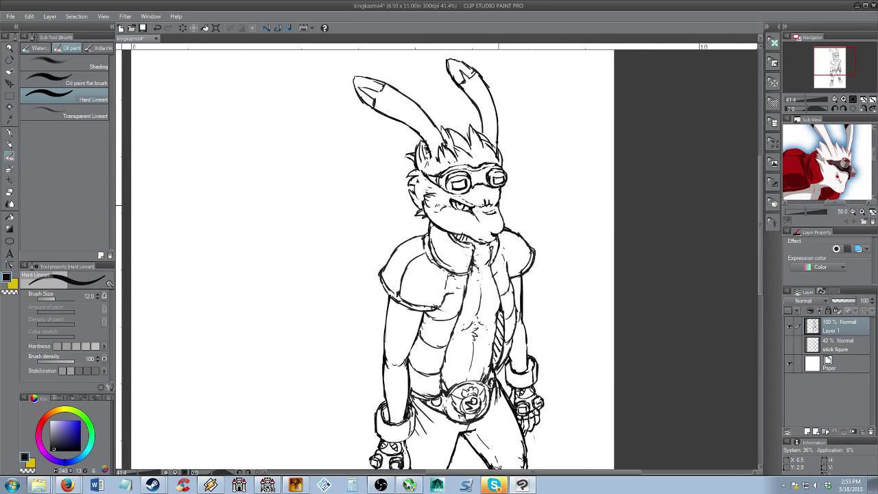
Mirror the whole rabbit figure horizontally, shift it to the right on the page, and deselect it
key(e)
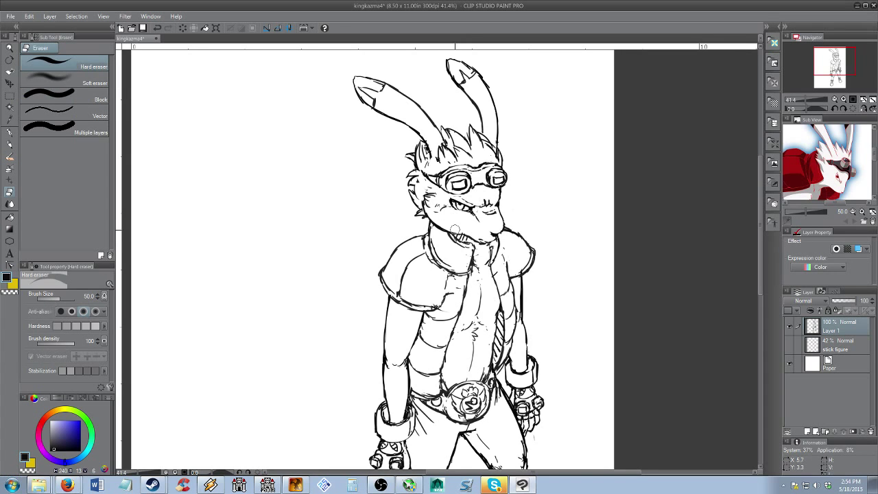
key(/)
mouse_move(490, 274)
mouse_down()
mouse_move(488, 296)
mouse_move(478, 258)
mouse_up()
key(m)
drag(359, 94, 566, 454)
click(472, 455)
click(54, 296)
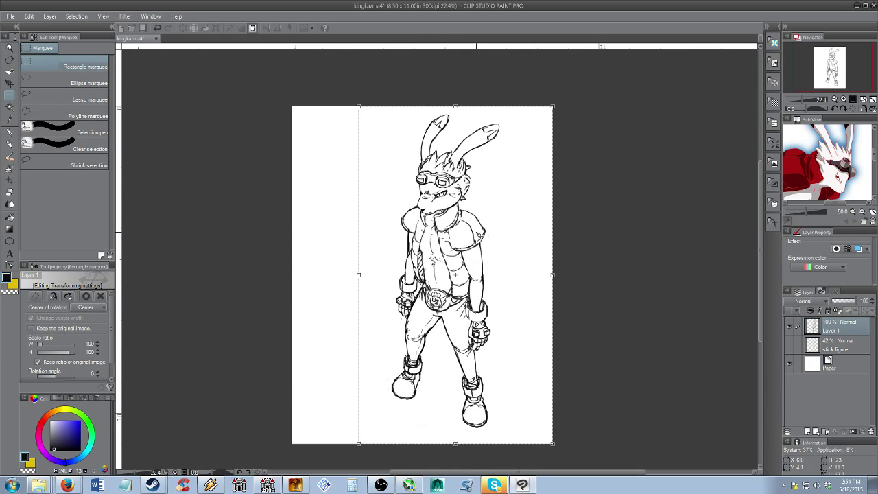
drag(454, 245, 475, 233)
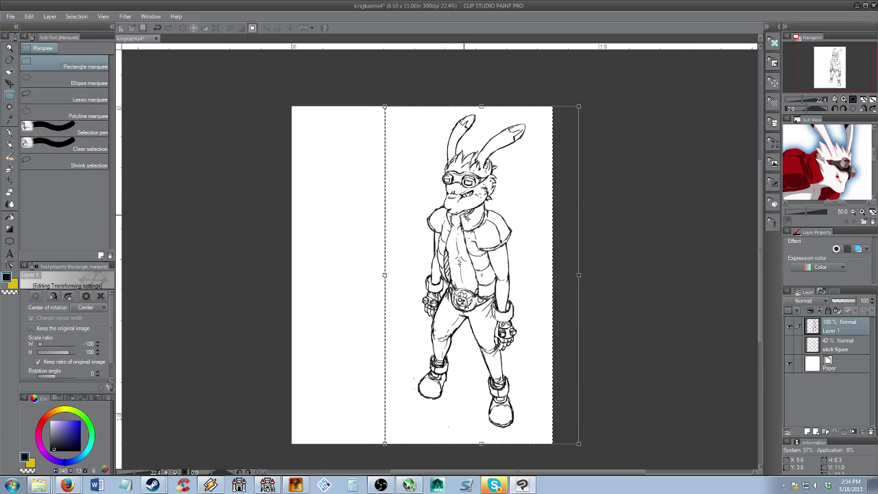
key(Return)
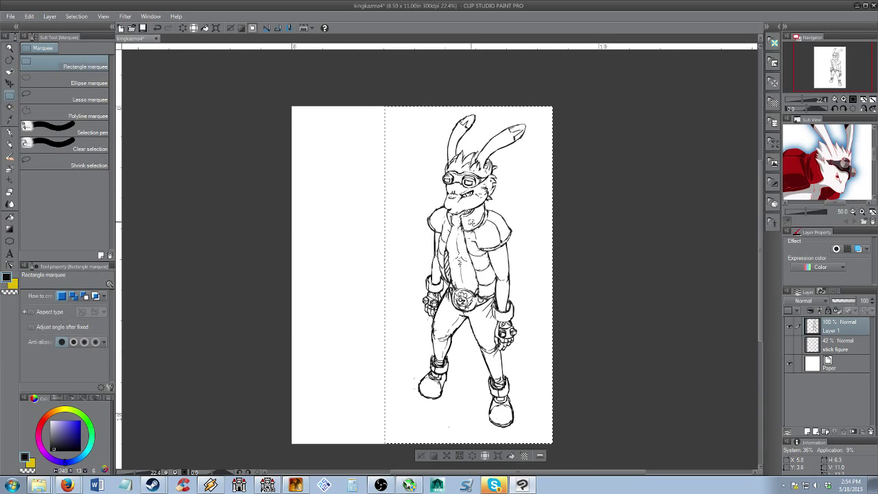
key(/)
drag(463, 210, 476, 210)
key(ctrl+d)
Erase the stray fur marks on the near cheek and redraw them as a pointed tuft below the goggle strap
click(472, 197)
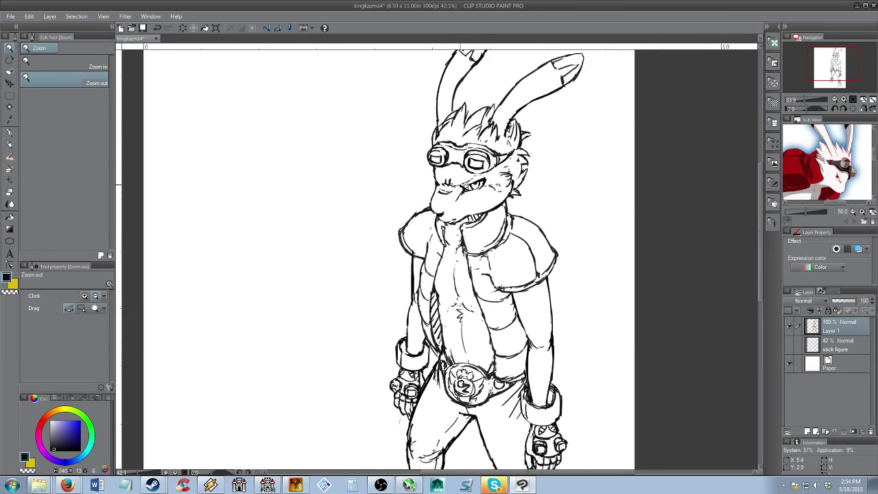
click(467, 195)
key(b)
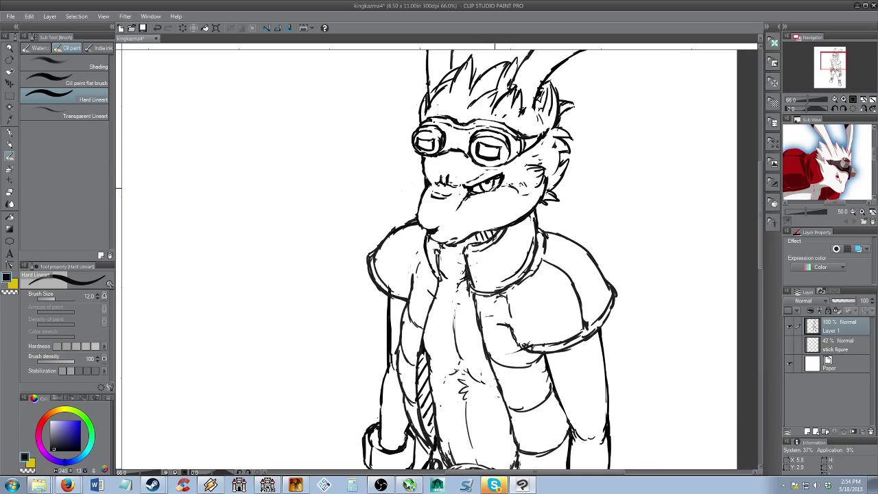
key(alt+space)
mouse_move(524, 192)
mouse_down()
mouse_move(500, 208)
mouse_move(484, 199)
mouse_move(510, 219)
mouse_up()
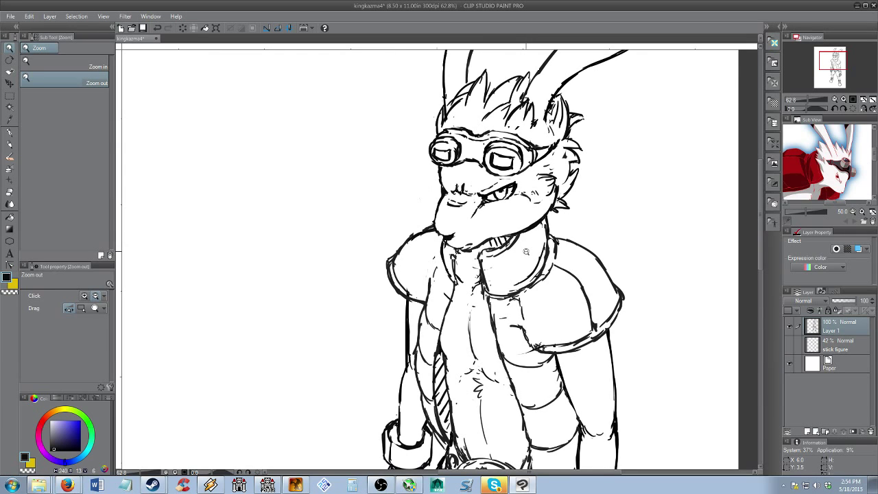
key(e)
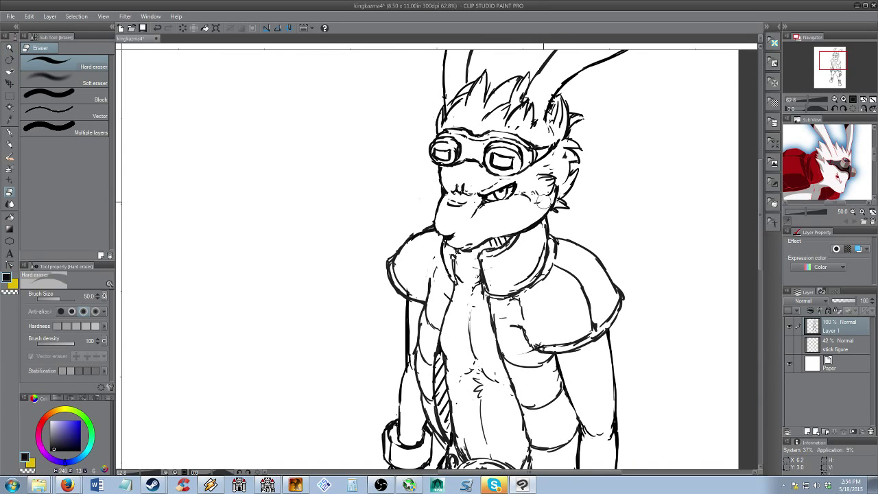
key(b)
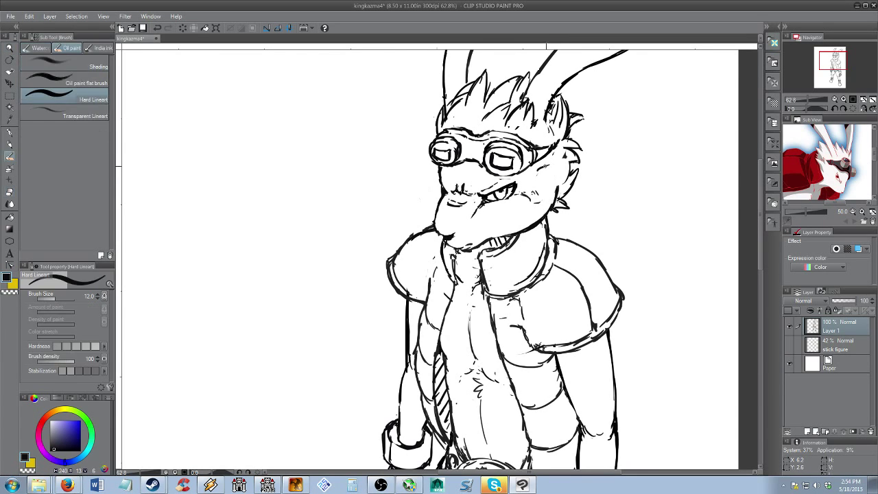
drag(553, 185, 549, 194)
Clean up the line work around the near eye and goggle bridge, and save the drawing
key(e)
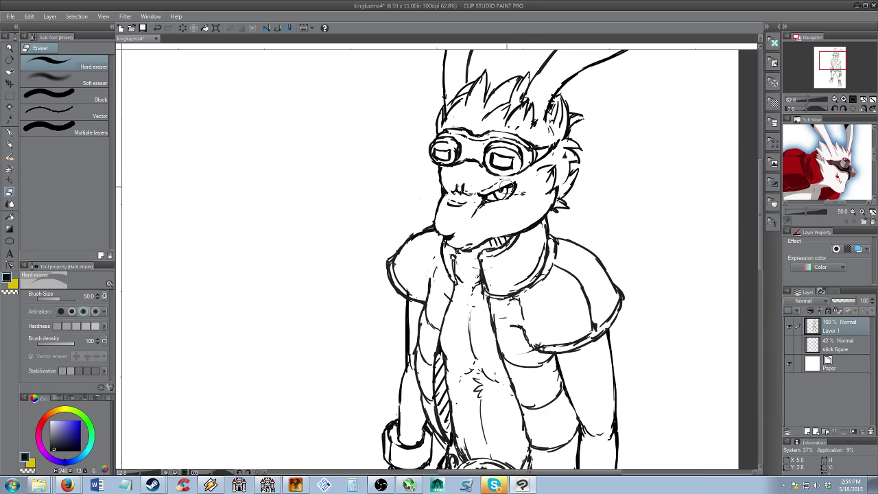
key(b)
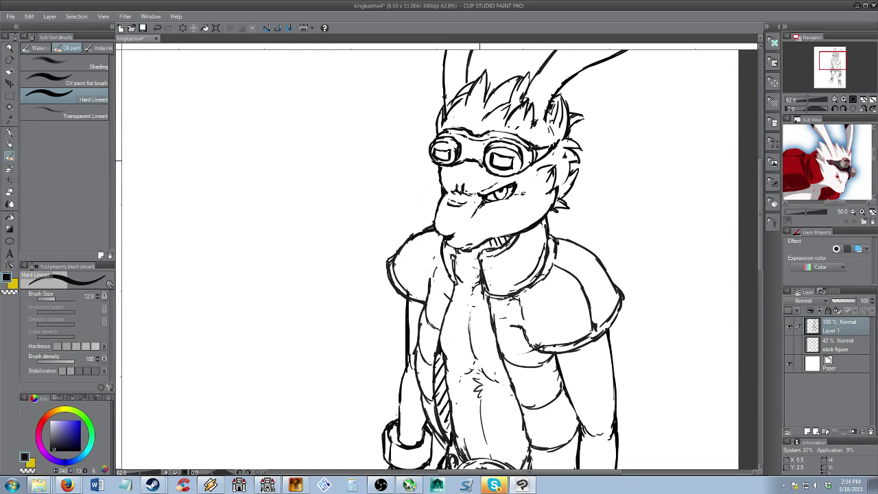
key(e)
key(b)
key(e)
key(alt+space)
mouse_move(516, 197)
mouse_down()
mouse_move(506, 199)
mouse_move(490, 171)
mouse_move(507, 162)
mouse_move(497, 207)
mouse_move(514, 264)
mouse_move(510, 232)
mouse_move(532, 242)
mouse_move(516, 238)
mouse_move(518, 255)
mouse_up()
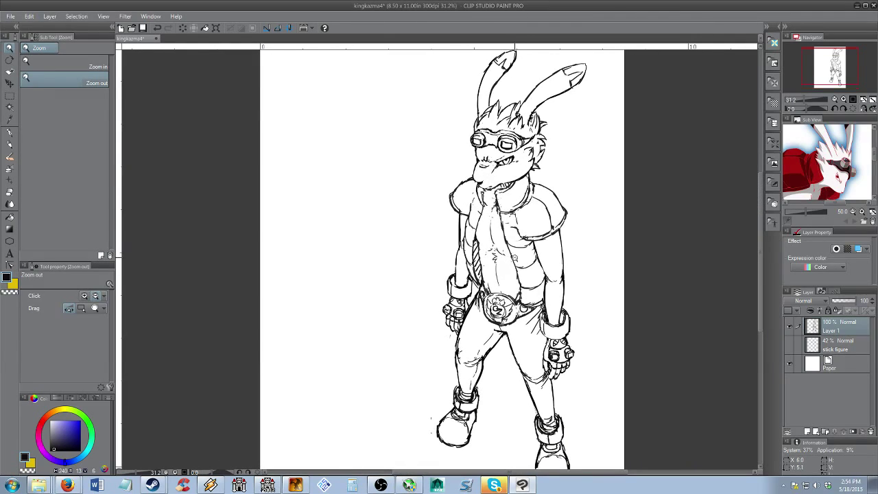
key(ctrl+s)
Touch up the lines at the collar opening and upper chest by erasing and redrawing
mouse_move(503, 214)
mouse_down()
mouse_move(495, 214)
mouse_move(542, 221)
mouse_move(512, 271)
mouse_up()
key(e)
key(p)
mouse_move(496, 237)
mouse_down()
mouse_move(511, 281)
mouse_move(513, 273)
mouse_move(547, 283)
mouse_move(500, 233)
mouse_move(509, 225)
mouse_up()
key(e)
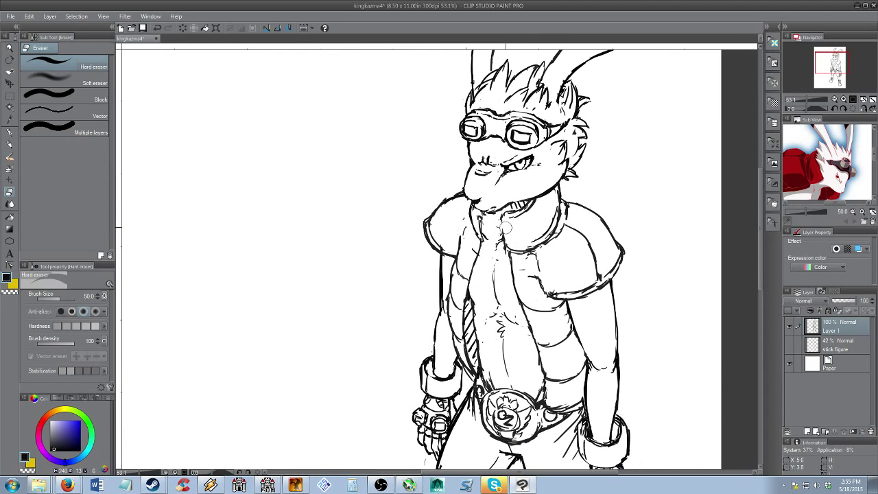
key(b)
key(e)
Rework the near leg's inner thigh and shin lines, undoing the last two strokes
key(alt+space)
drag(537, 221, 521, 211)
drag(545, 263, 530, 266)
drag(489, 312, 503, 332)
key(b)
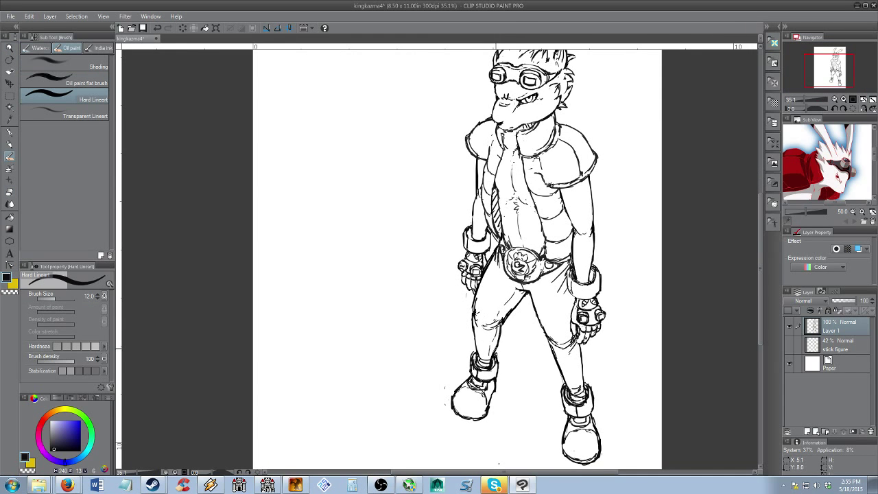
drag(549, 341, 568, 386)
key(e)
drag(536, 310, 556, 355)
key(b)
key(ctrl+z)
key(ctrl+z)
Refine the outlines of the near forearm below the elbow and the far arm above its cuff
key(e)
key(b)
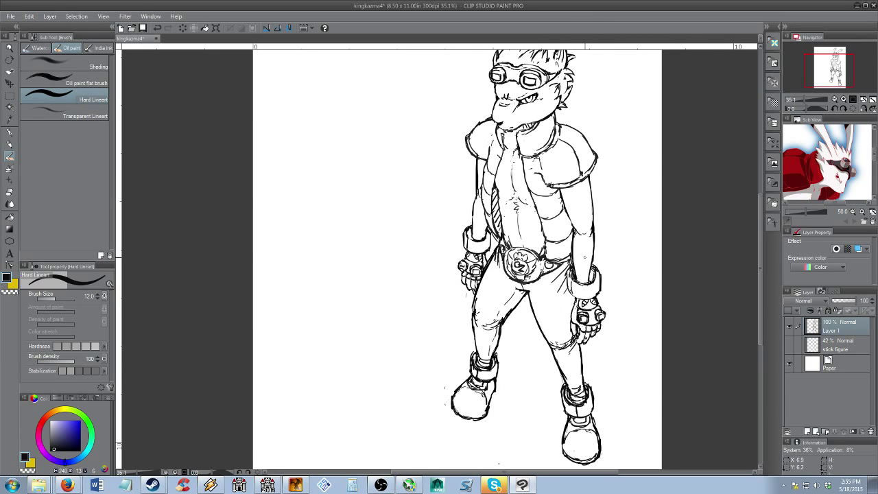
mouse_move(589, 245)
mouse_down()
mouse_move(594, 236)
mouse_move(573, 233)
mouse_up()
drag(473, 196, 473, 232)
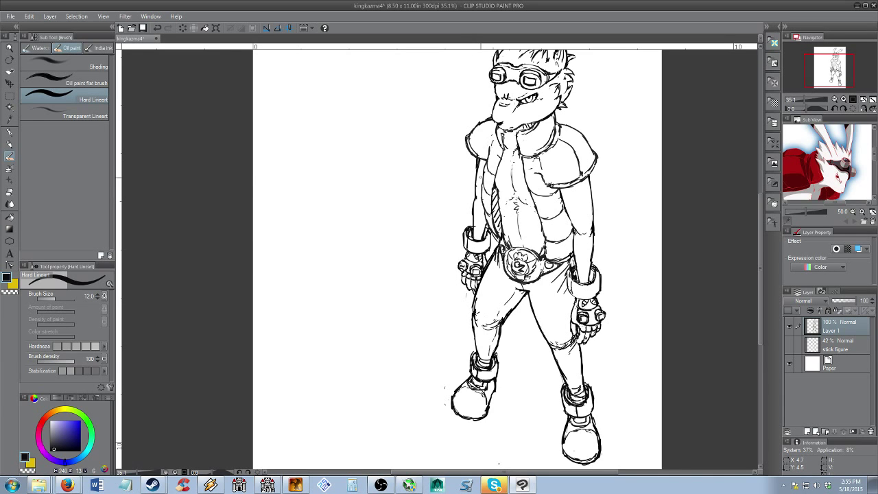
Clean up the far boot's sole, and erase and redraw the near boot's sole slightly lower
key(alt+space)
mouse_move(511, 253)
mouse_down()
mouse_move(528, 229)
mouse_move(515, 258)
mouse_move(522, 281)
mouse_move(503, 252)
mouse_up()
key(e)
drag(453, 347, 468, 353)
key(b)
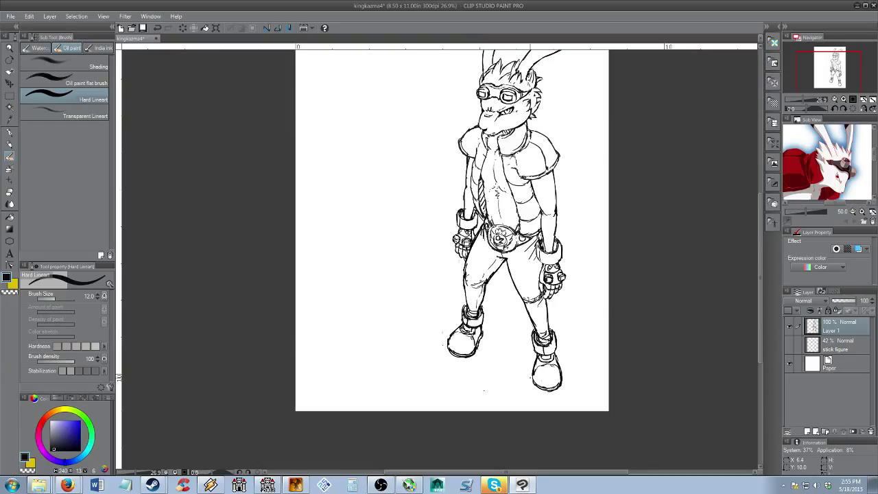
key(e)
drag(535, 381, 561, 386)
key(b)
key(e)
key(b)
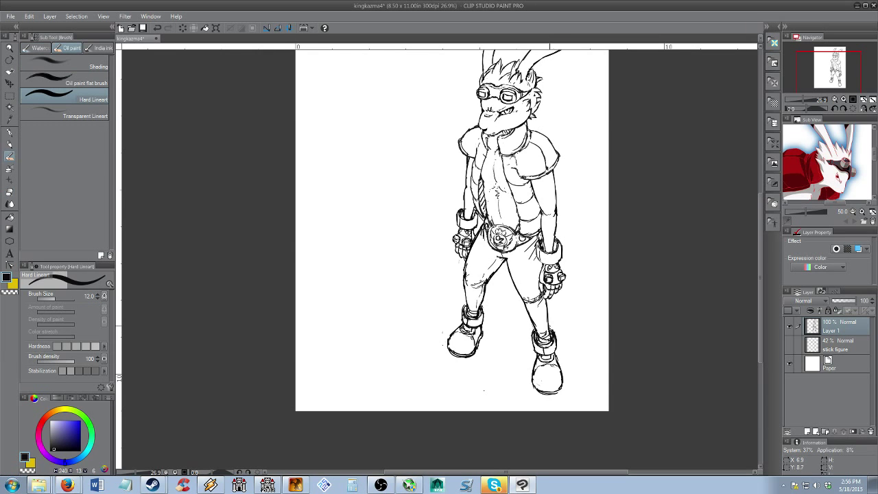
Redraw the chest muscle lines as short broken strokes and darken the vest fold beside the near armhole
key(alt+space)
drag(507, 218, 513, 214)
drag(513, 208, 516, 291)
drag(498, 240, 549, 240)
key(b)
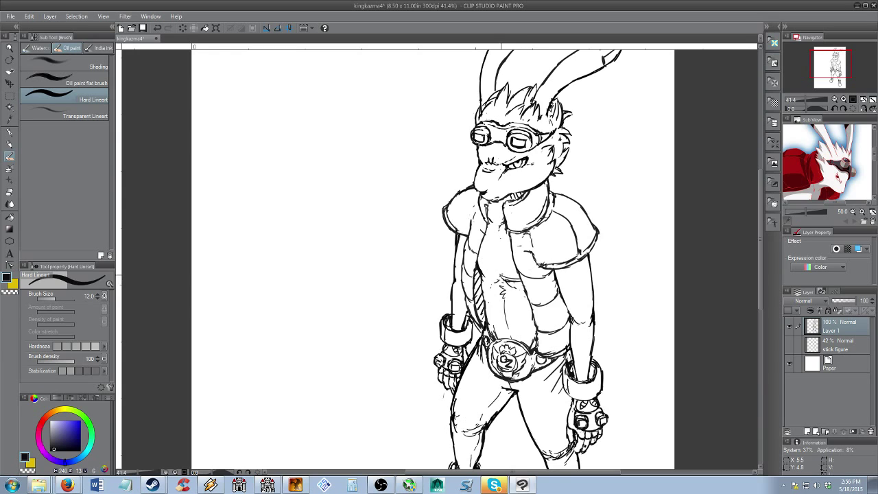
key(e)
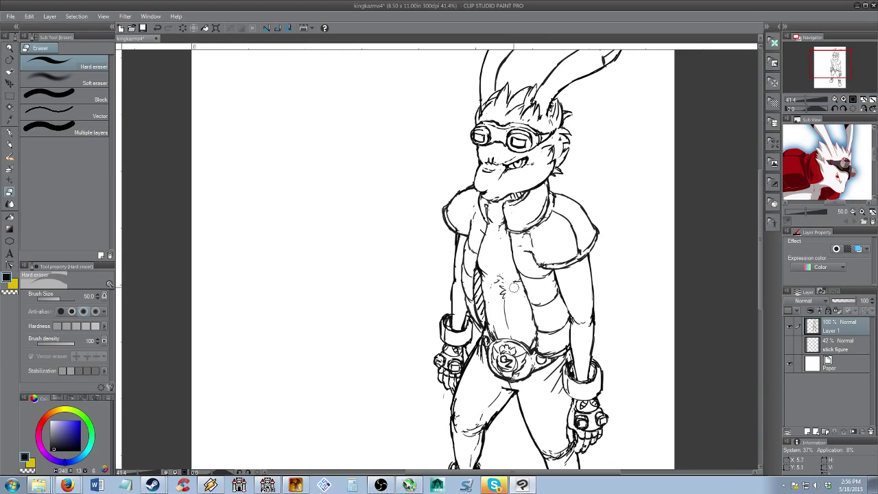
key(b)
key(e)
key(b)
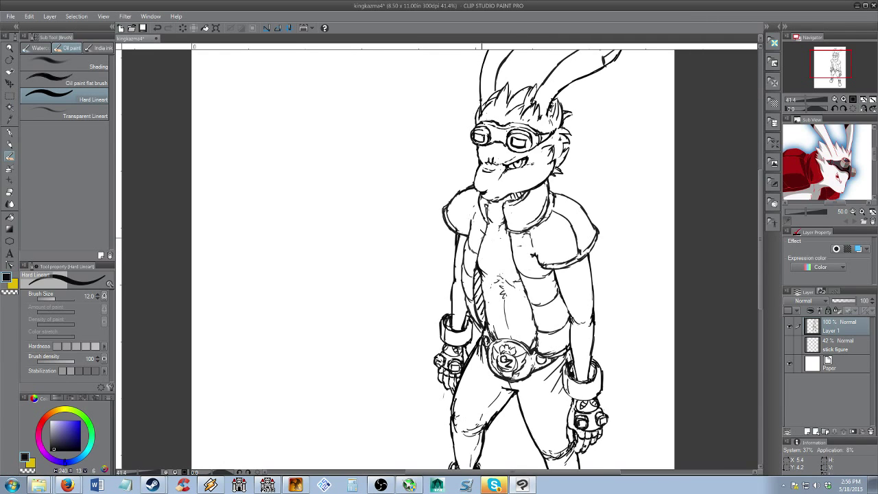
Refine the jacket fold lines where the far shoulder meets the vest front
key(e)
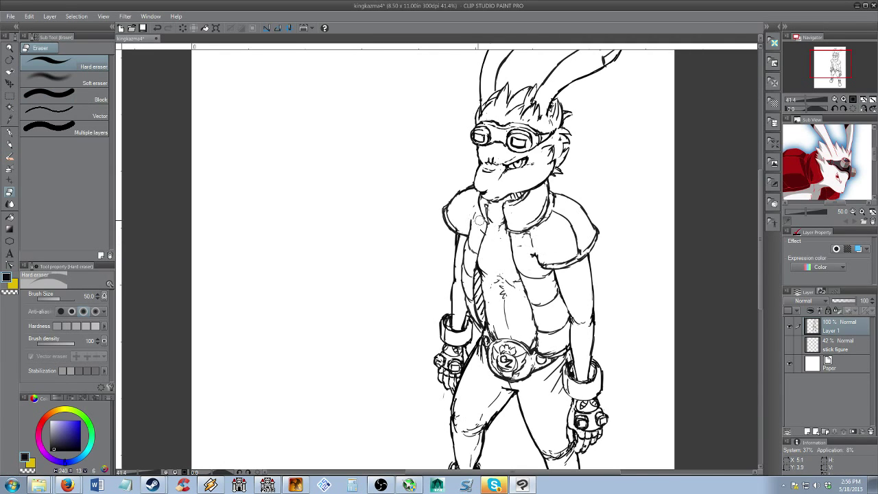
key(b)
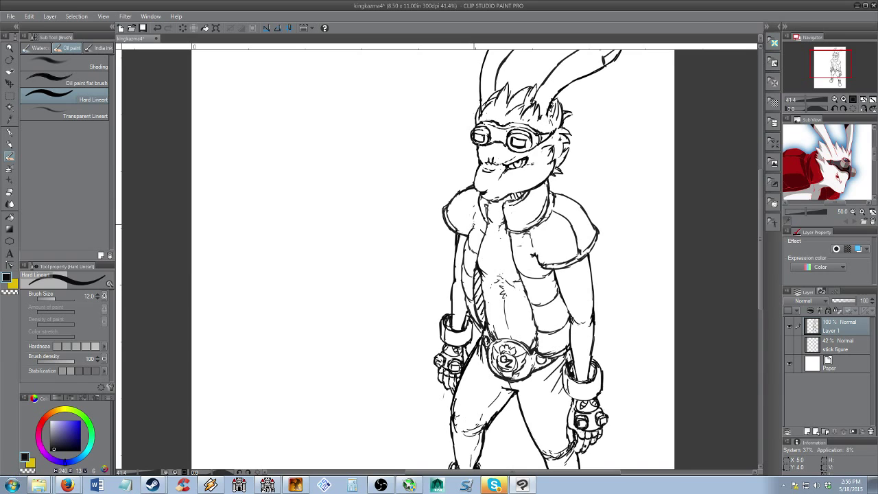
key(e)
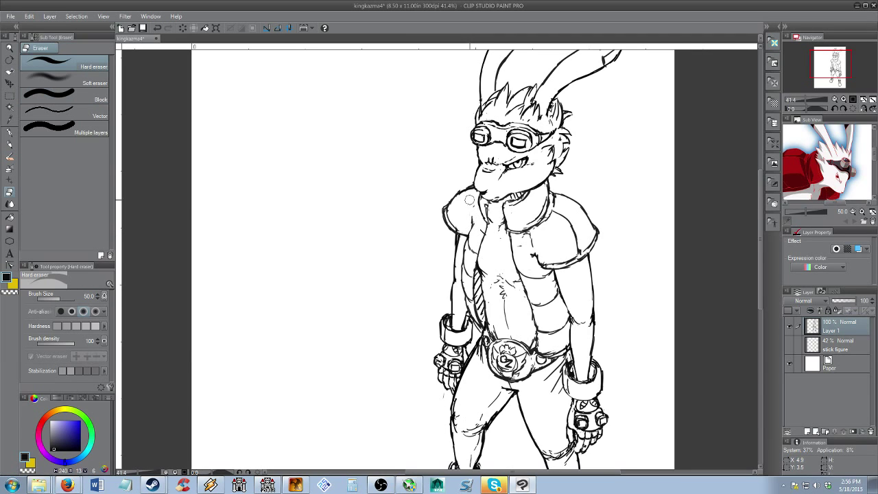
key(b)
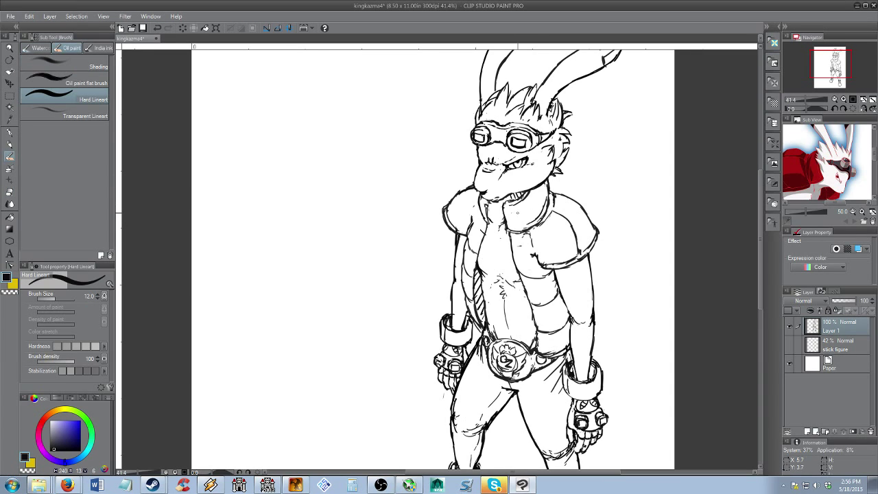
Erase and redraw the collar's near side up to the jaw, touch up its far edge, and undo the last stroke
key(e)
mouse_move(547, 179)
mouse_down()
mouse_move(546, 207)
mouse_move(535, 221)
mouse_move(550, 194)
mouse_move(548, 208)
mouse_up()
key(b)
key(e)
key(b)
key(e)
key(b)
key(e)
key(b)
mouse_move(480, 195)
mouse_down()
mouse_move(483, 216)
mouse_move(487, 203)
mouse_up()
key(e)
key(b)
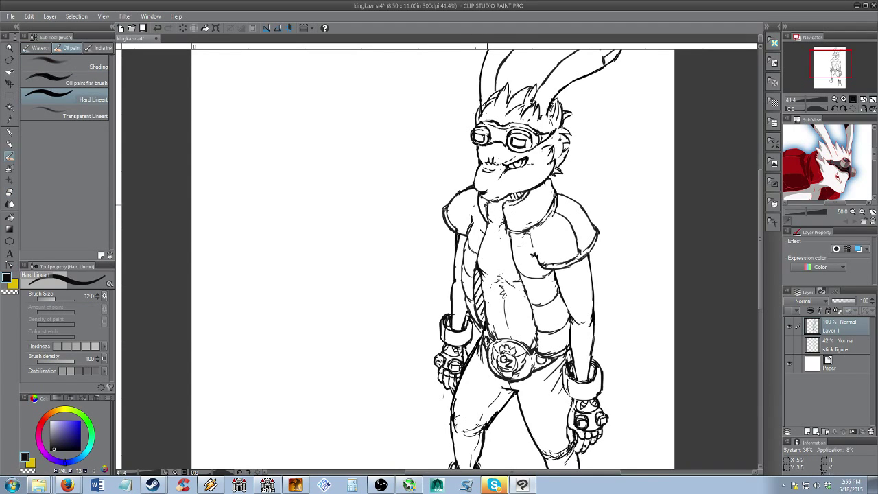
key(ctrl+z)
Examine the full figure's pose, proportions and line art both close up and at full-page view
key(alt+space)
drag(546, 228, 530, 263)
scroll(534, 238, up, 2)
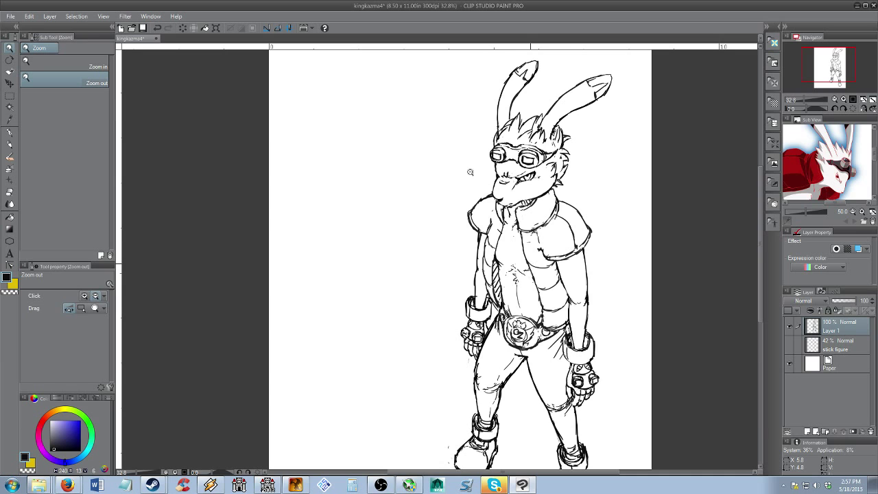
scroll(520, 214, up, 1)
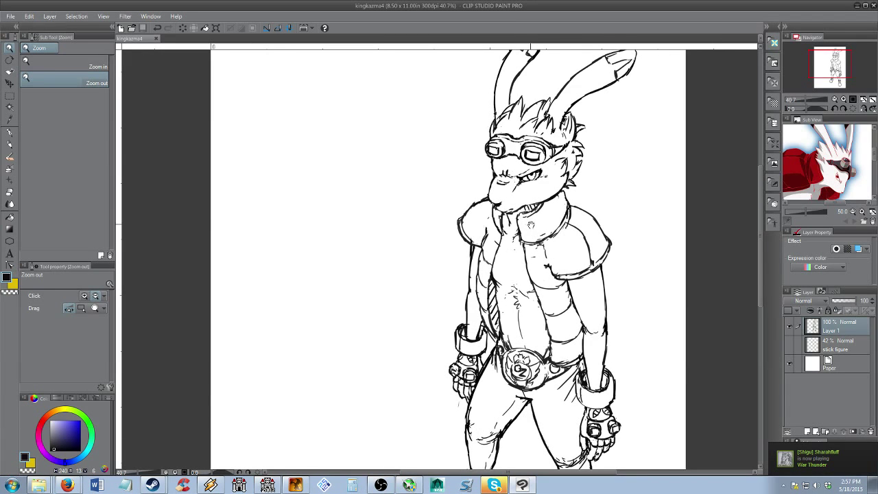
scroll(529, 227, down, 1)
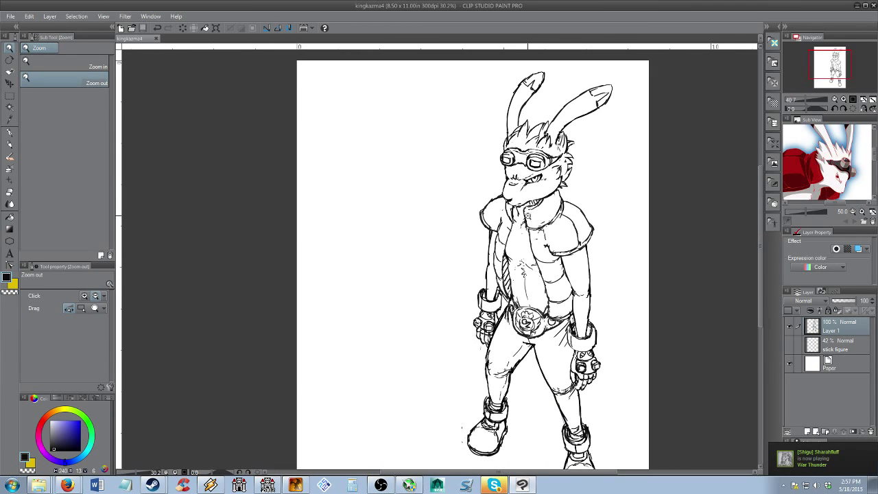
scroll(523, 236, down, 1)
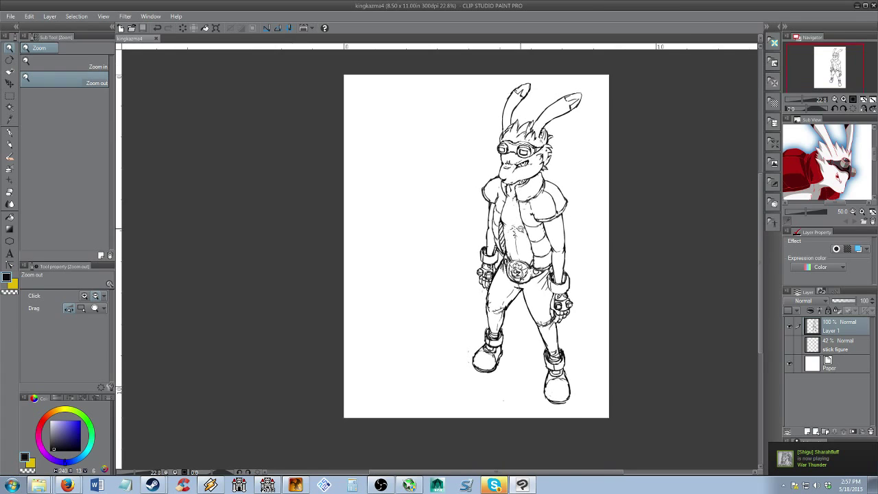
scroll(515, 221, up, 1)
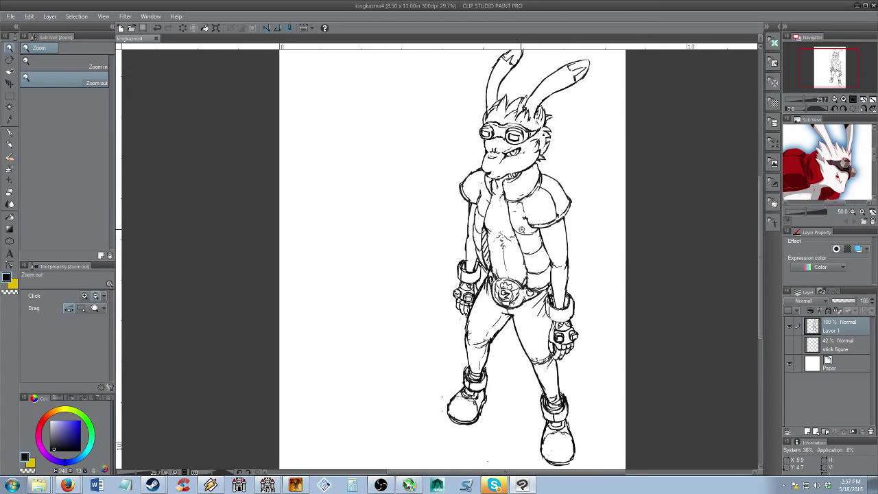
drag(523, 229, 496, 252)
scroll(499, 249, down, 1)
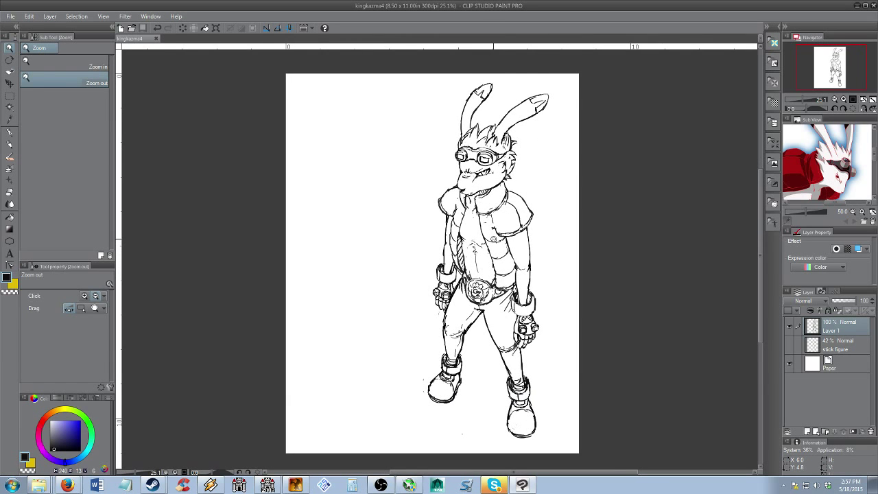
scroll(495, 237, up, 1)
drag(495, 237, 508, 210)
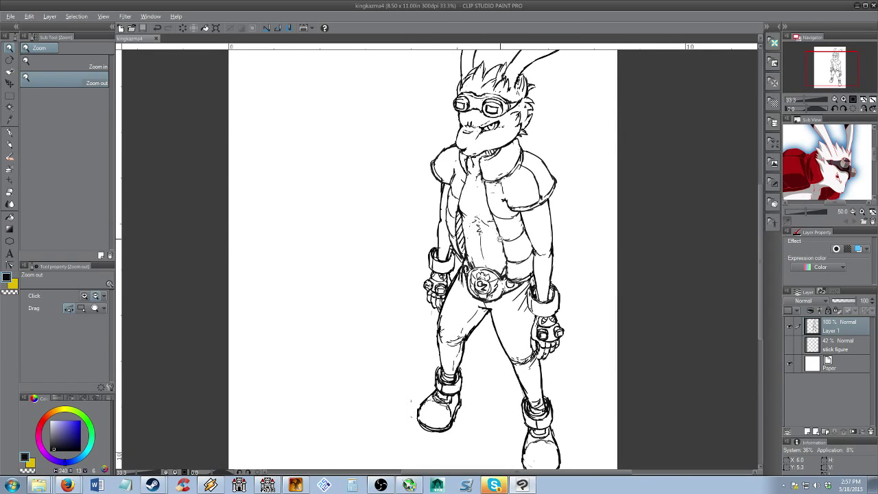
scroll(497, 245, down, 2)
drag(491, 240, 493, 233)
key(b)
mouse_move(328, 268)
mouse_down()
mouse_move(430, 207)
mouse_move(404, 249)
mouse_move(336, 297)
mouse_up()
key(ctrl+z)
key(ctrl+z)
Draw groups of parallel diagonal ground lines across the empty floor area and around the figure's boots
drag(430, 260, 328, 322)
drag(420, 285, 340, 339)
drag(425, 308, 380, 340)
drag(427, 318, 407, 341)
drag(428, 335, 419, 345)
mouse_move(488, 357)
mouse_down()
mouse_move(467, 371)
mouse_move(470, 386)
mouse_up()
drag(504, 378, 502, 383)
drag(383, 265, 342, 292)
drag(573, 342, 545, 366)
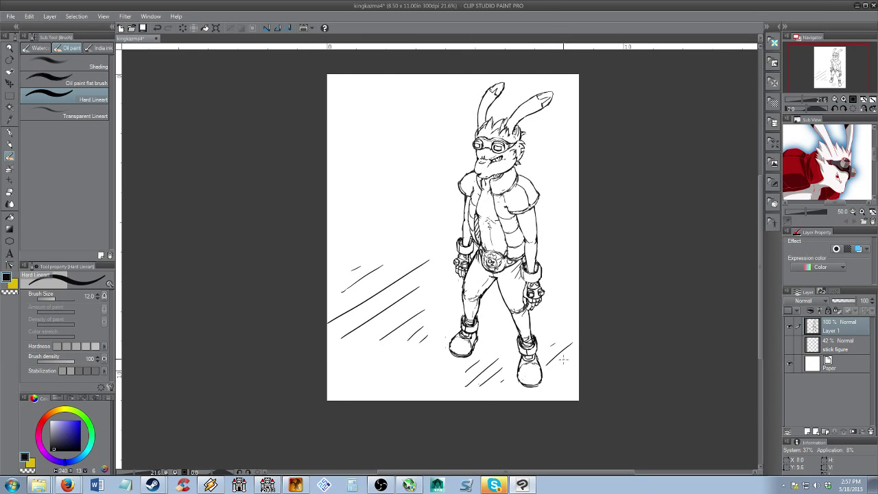
drag(541, 308, 553, 297)
key(alt+space)
drag(517, 269, 513, 294)
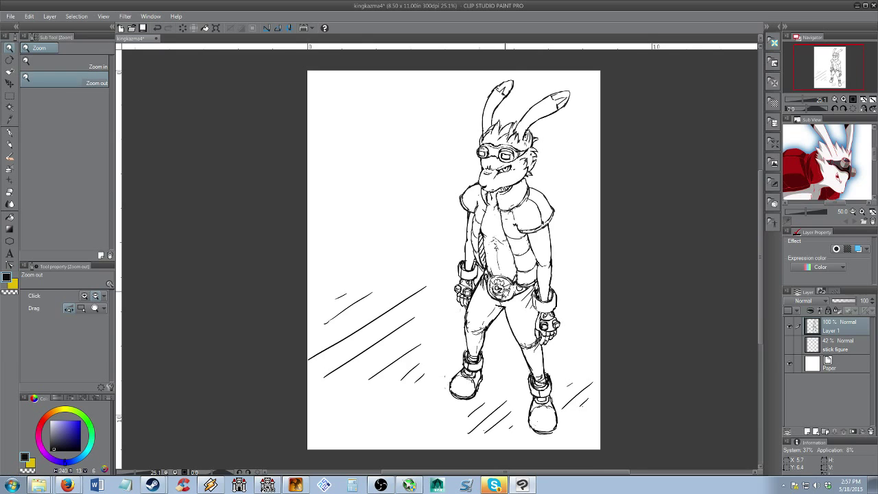
Redraw and thin the short diagonal ground line in the empty floor area beside the figure, and save the drawing
drag(506, 293, 516, 292)
key(e)
key(b)
drag(339, 321, 366, 305)
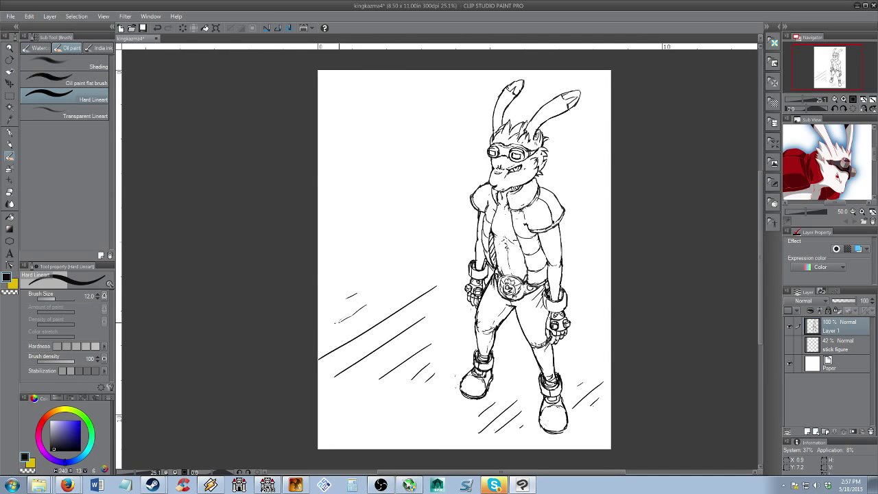
key(e)
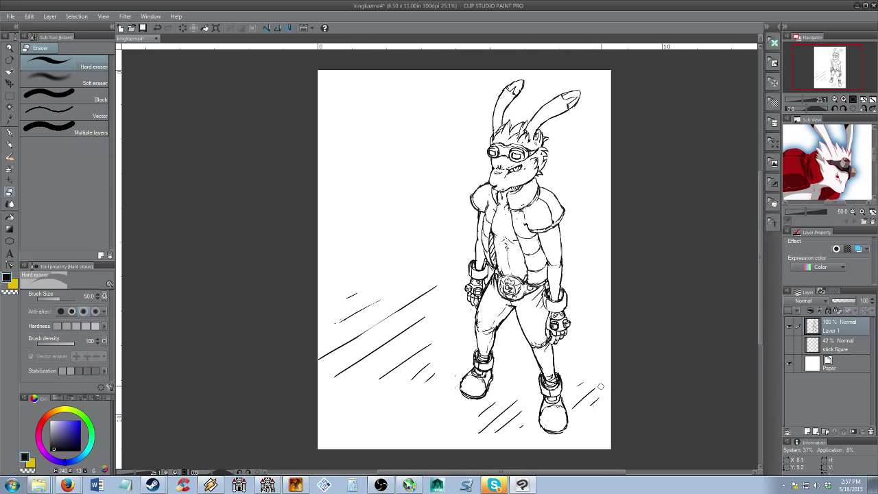
mouse_move(482, 243)
mouse_down()
mouse_move(475, 234)
mouse_move(479, 241)
mouse_up()
key(ctrl+s)
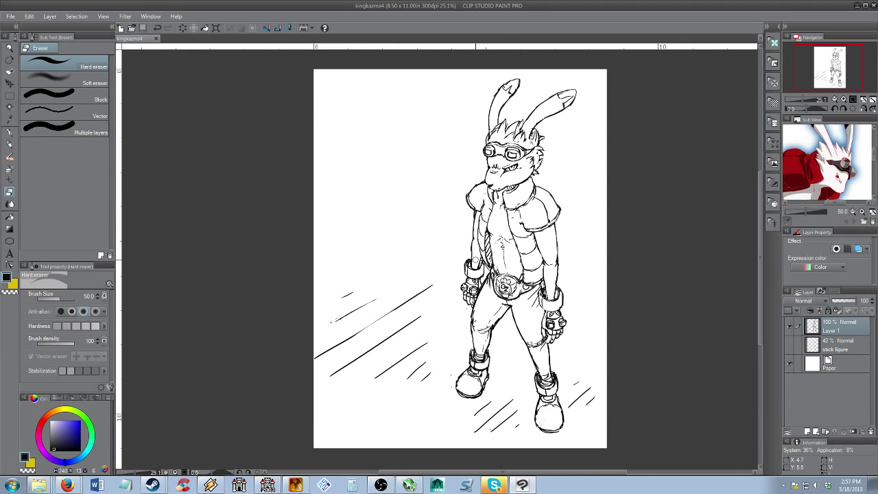
Examine the whole figure and its ground lines close up and at full-page view, and save the drawing again
drag(476, 288, 488, 257)
key(alt+space)
scroll(488, 258, down, 3)
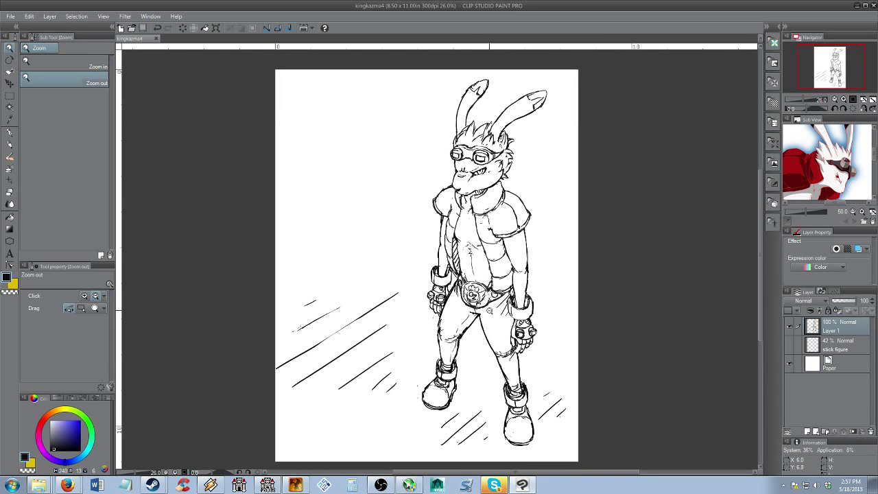
scroll(478, 266, down, 2)
scroll(479, 264, up, 1)
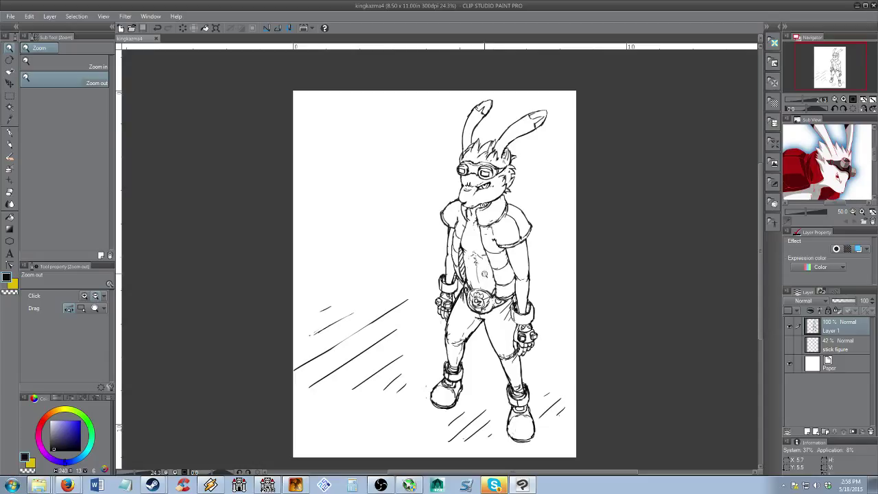
drag(485, 273, 469, 235)
click(469, 233)
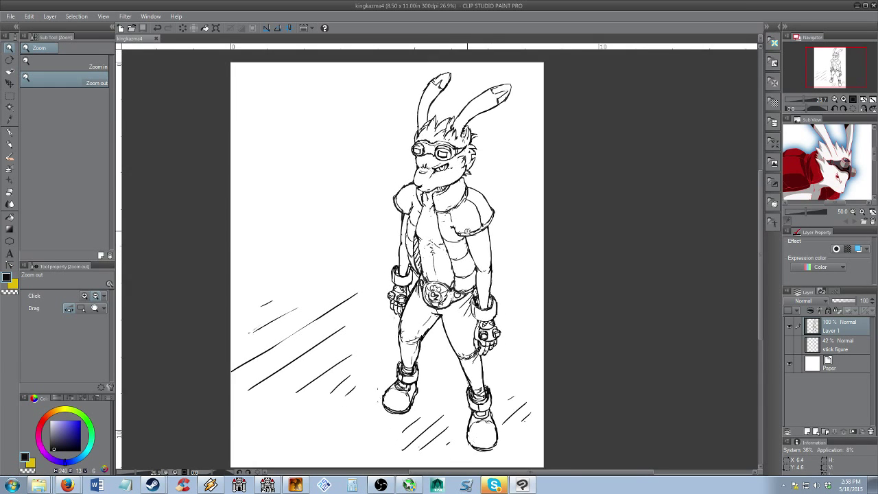
click(467, 232)
drag(460, 234, 468, 237)
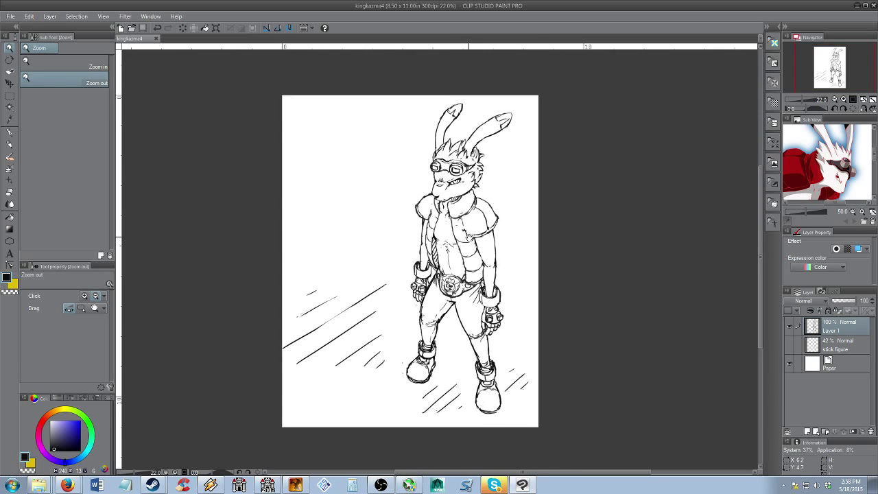
scroll(467, 237, up, 1)
key(b)
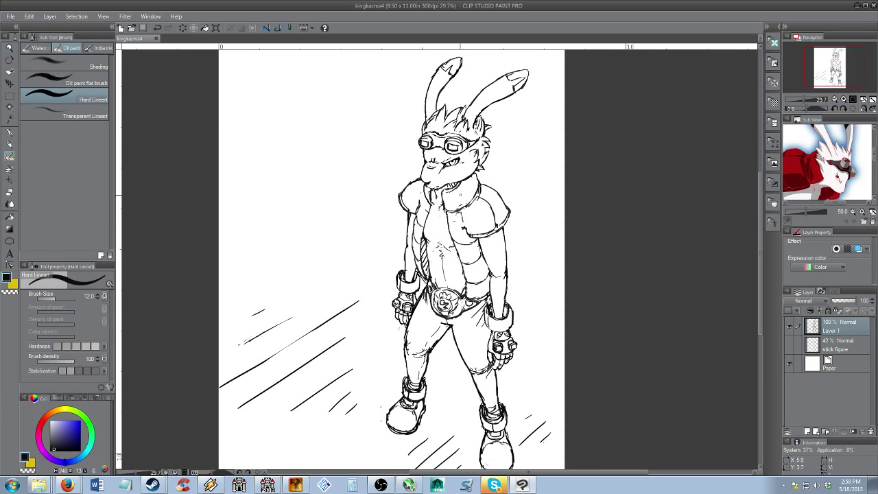
key(ctrl+s)
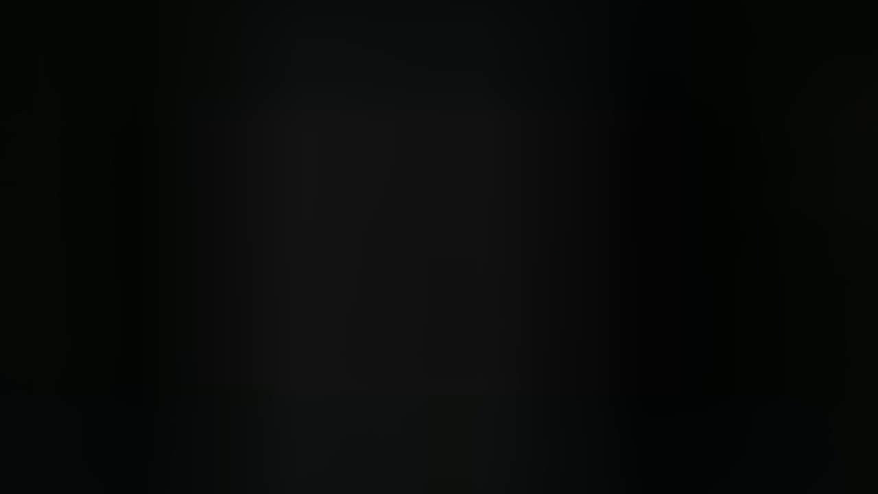